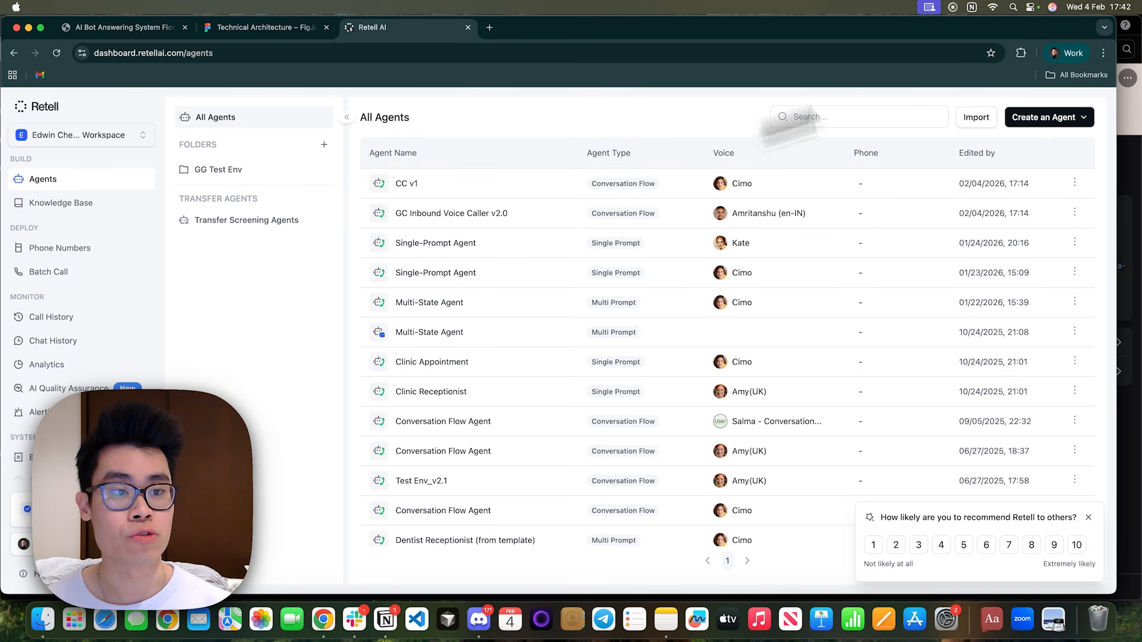
Create a new Conversation Flow Agent, starting from the blank template.
click(1056, 118)
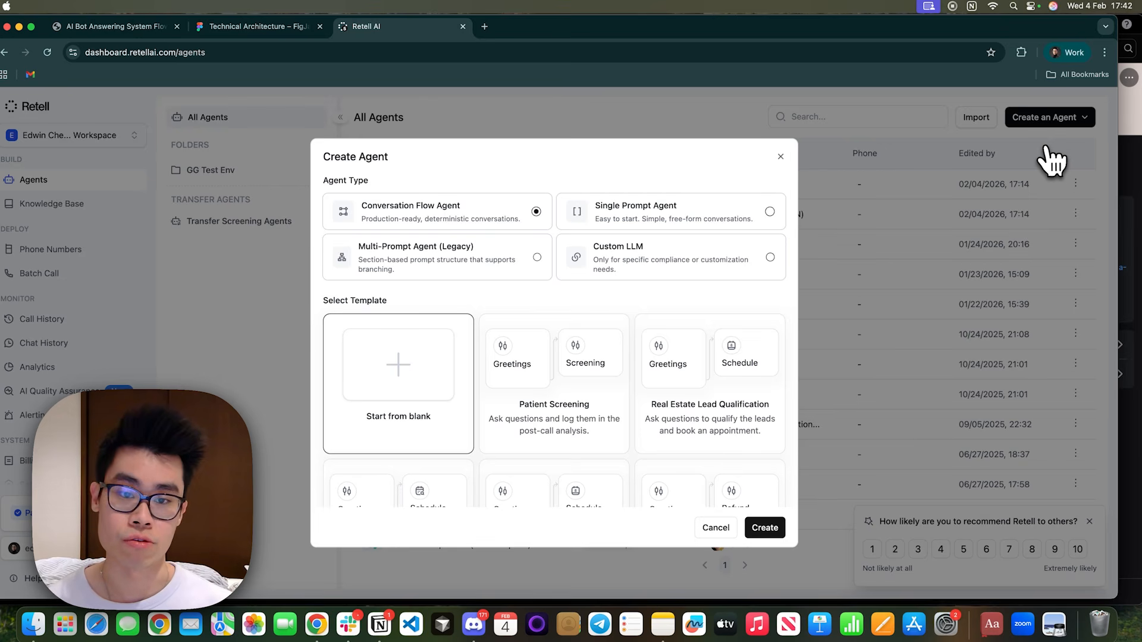
click(661, 212)
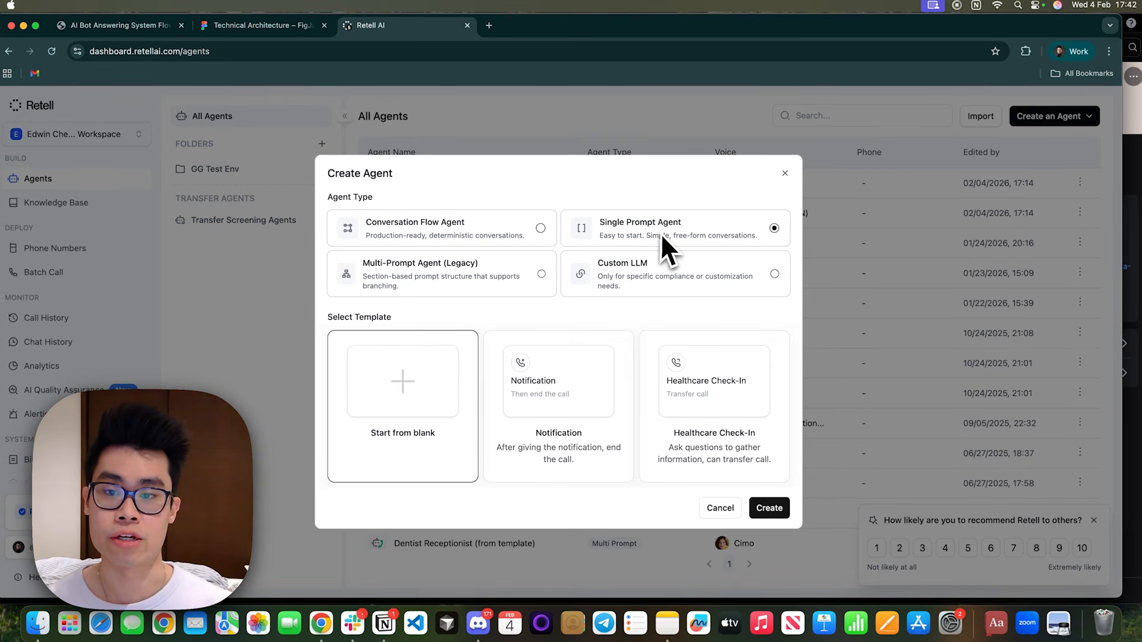
click(483, 275)
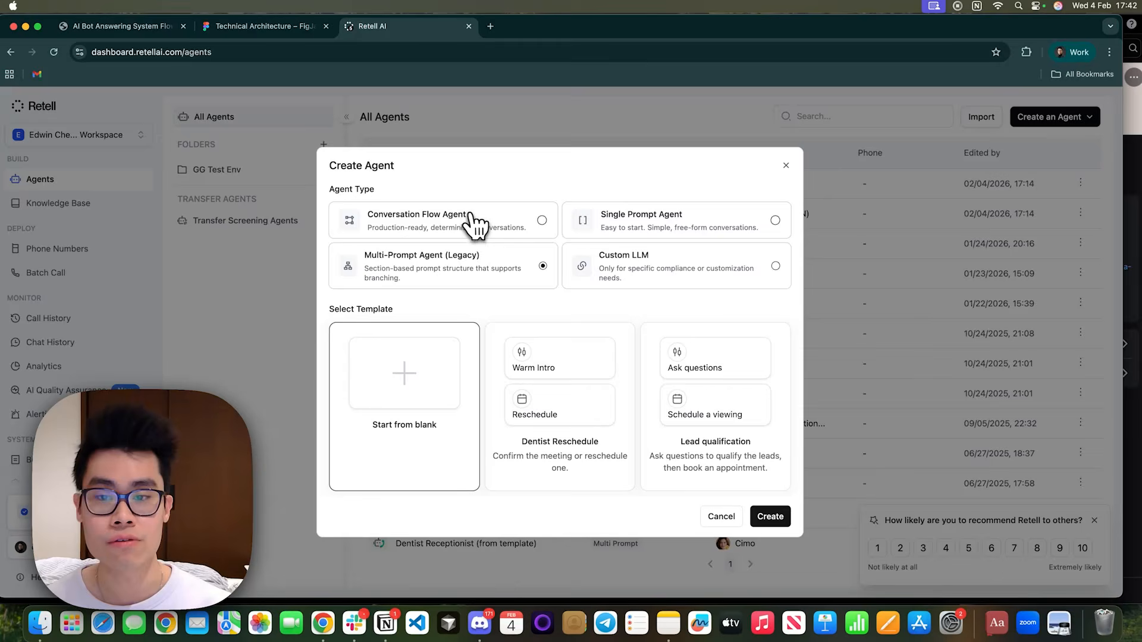
click(469, 226)
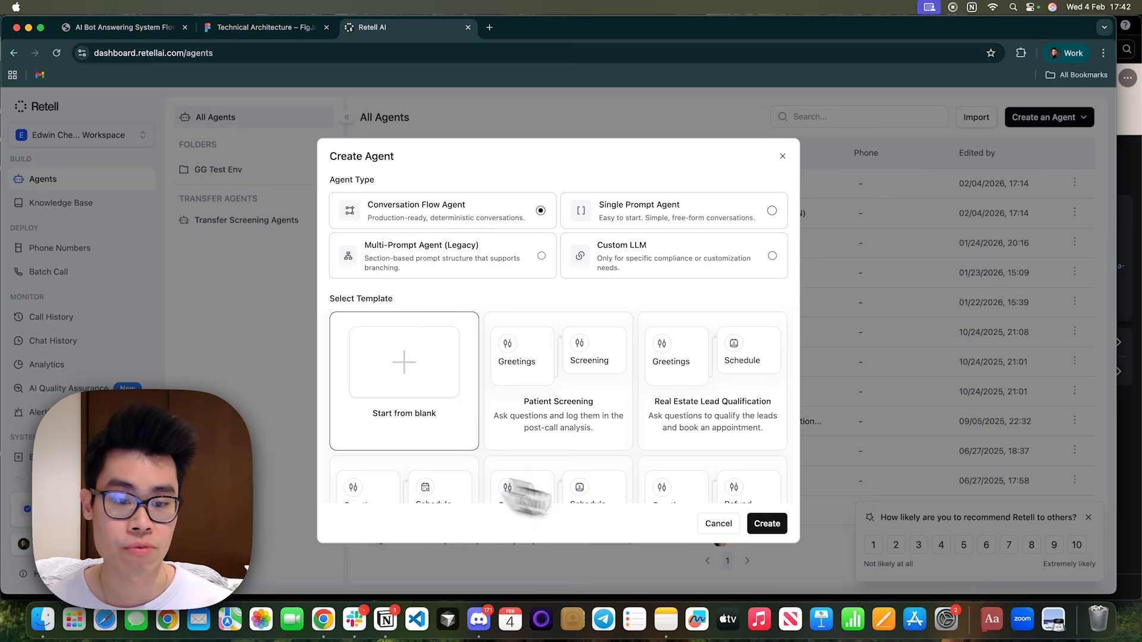
click(767, 523)
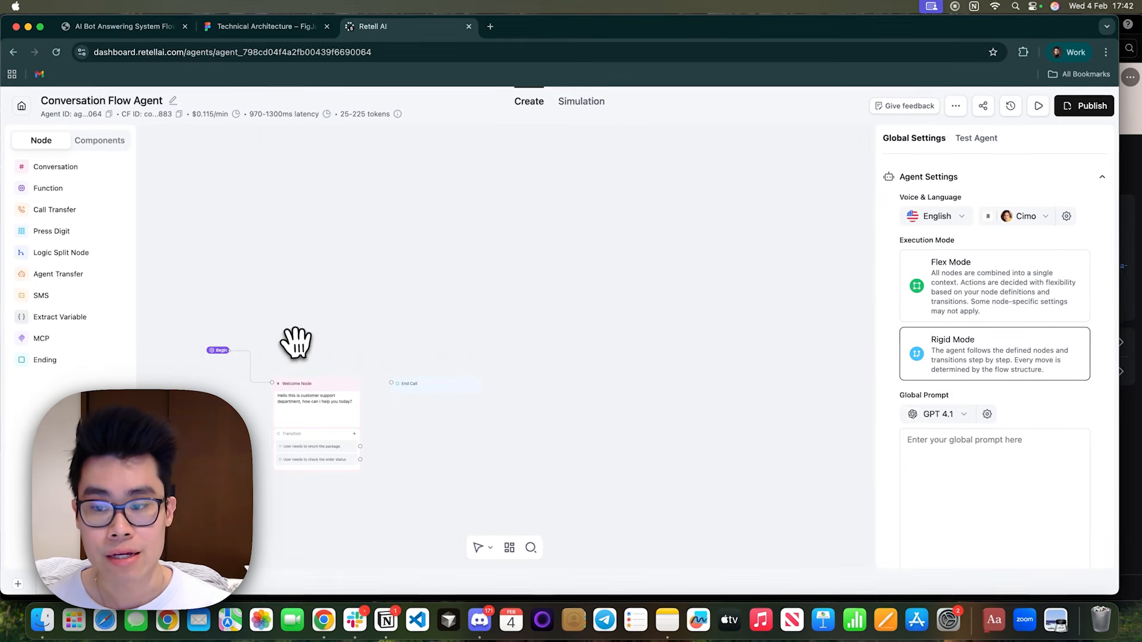
Examine the Welcome Node and its default static greeting in the new conversation flow.
drag(294, 342, 438, 280)
drag(357, 296, 325, 325)
scroll(468, 323, up, 4)
drag(437, 317, 388, 299)
click(405, 357)
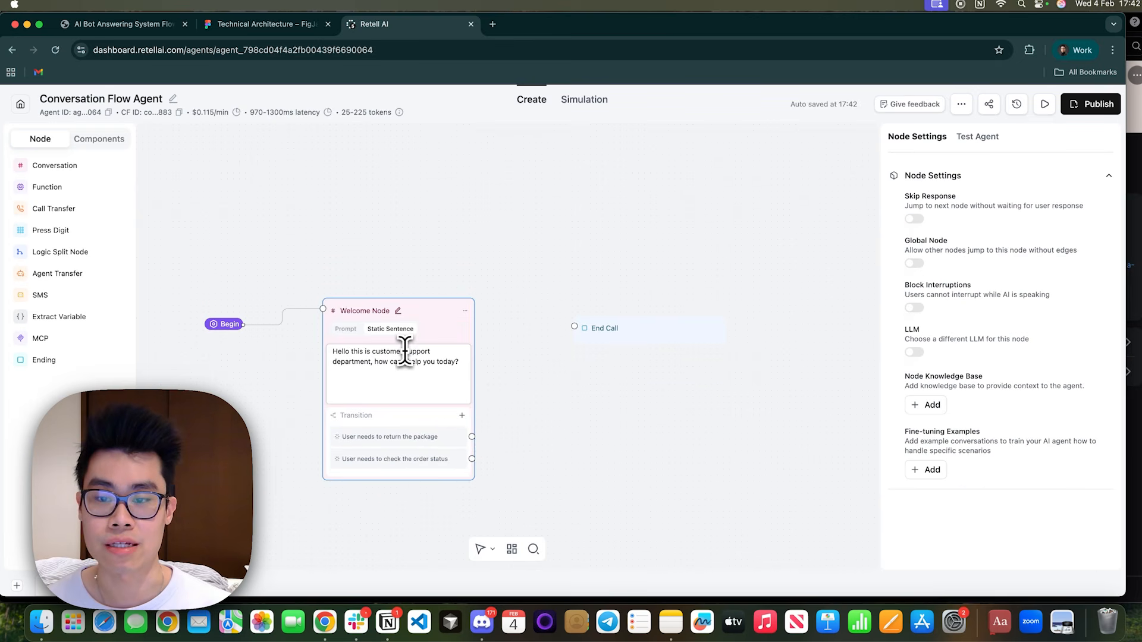
drag(338, 353, 456, 370)
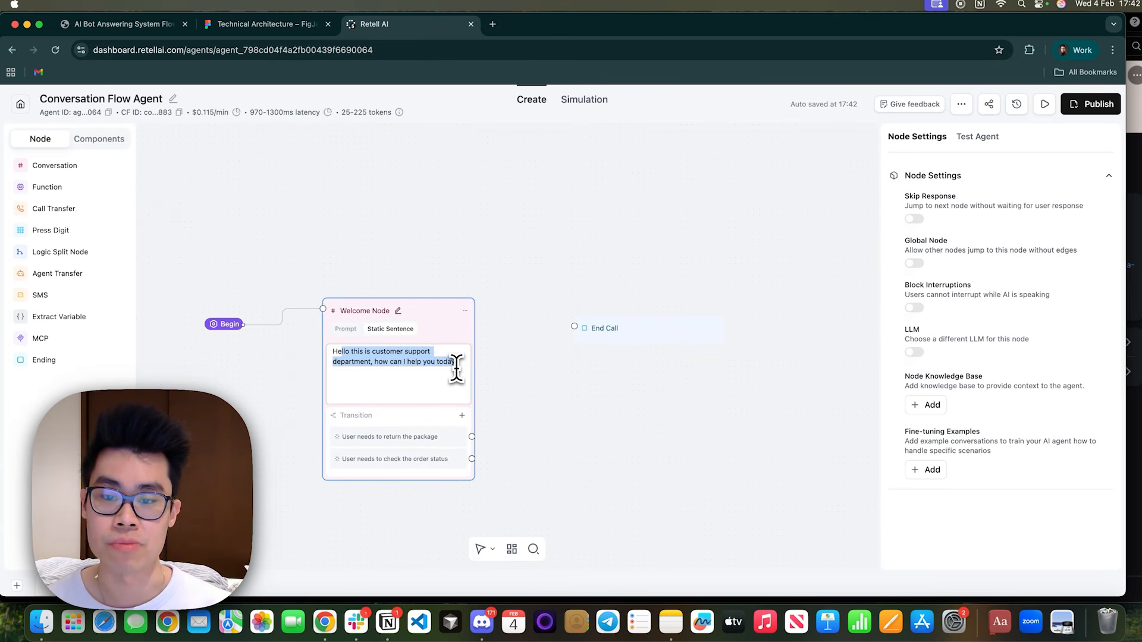
click(456, 371)
key(super+a)
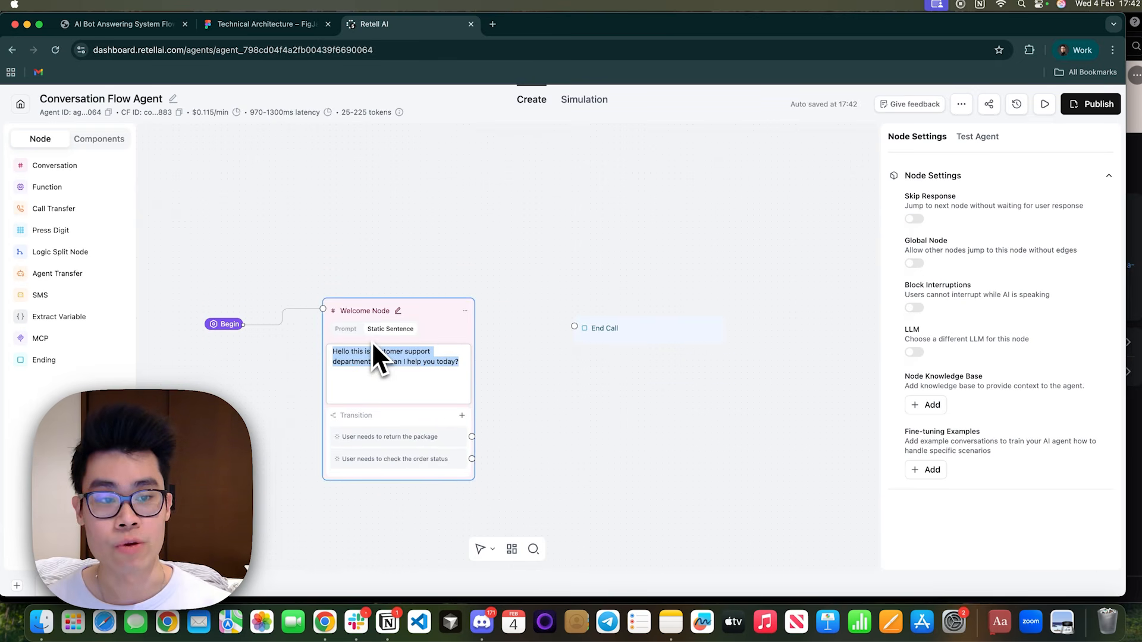
click(346, 331)
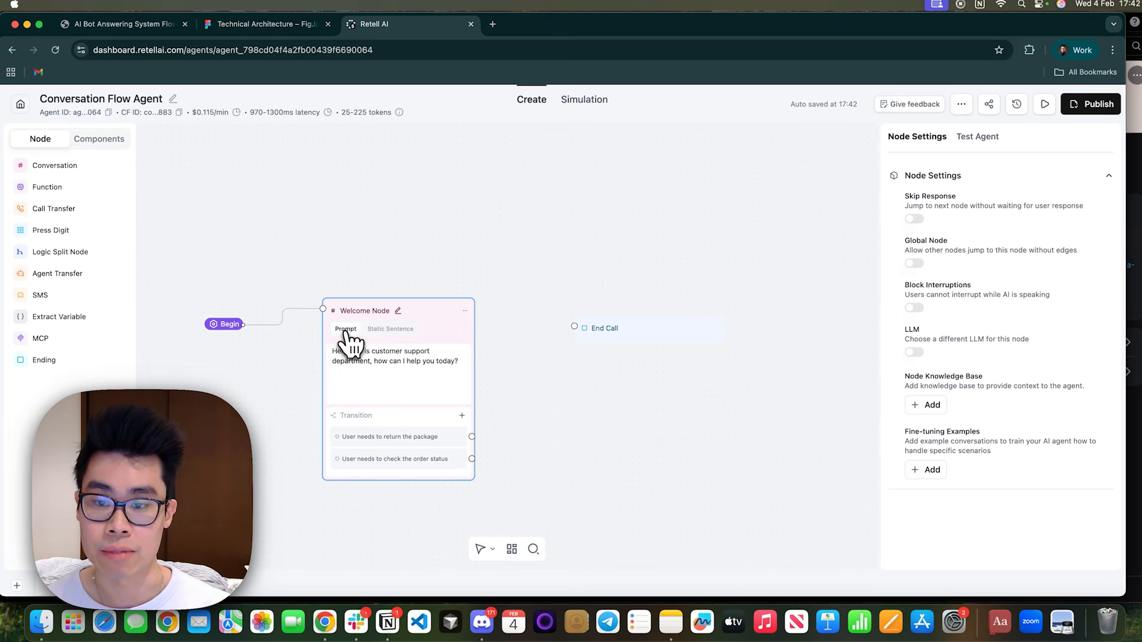
drag(466, 362, 350, 350)
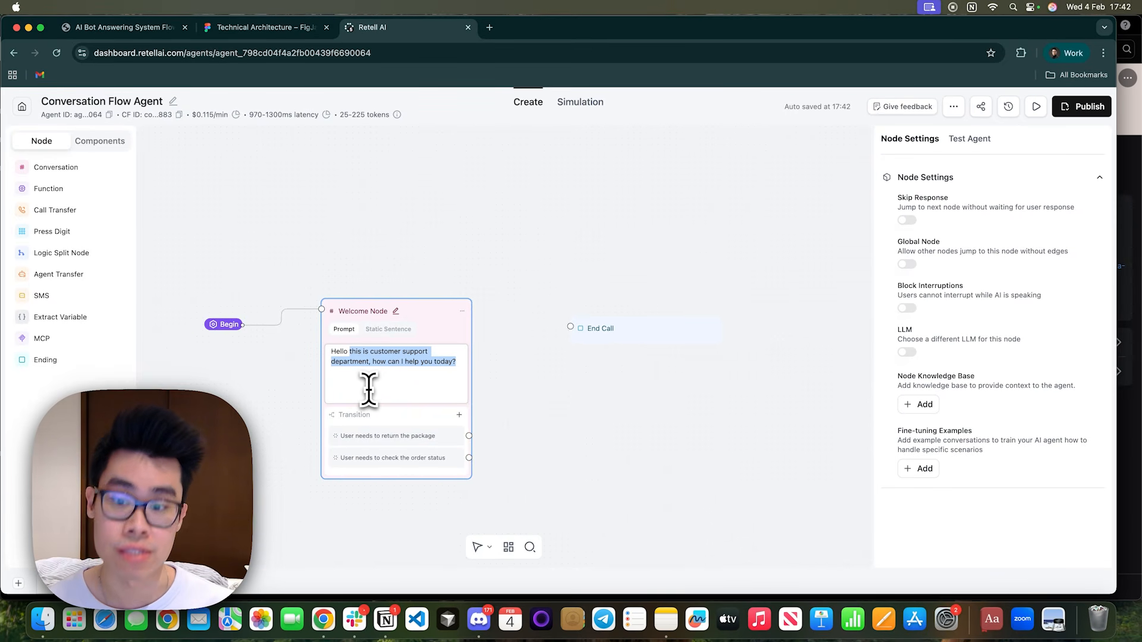
click(391, 330)
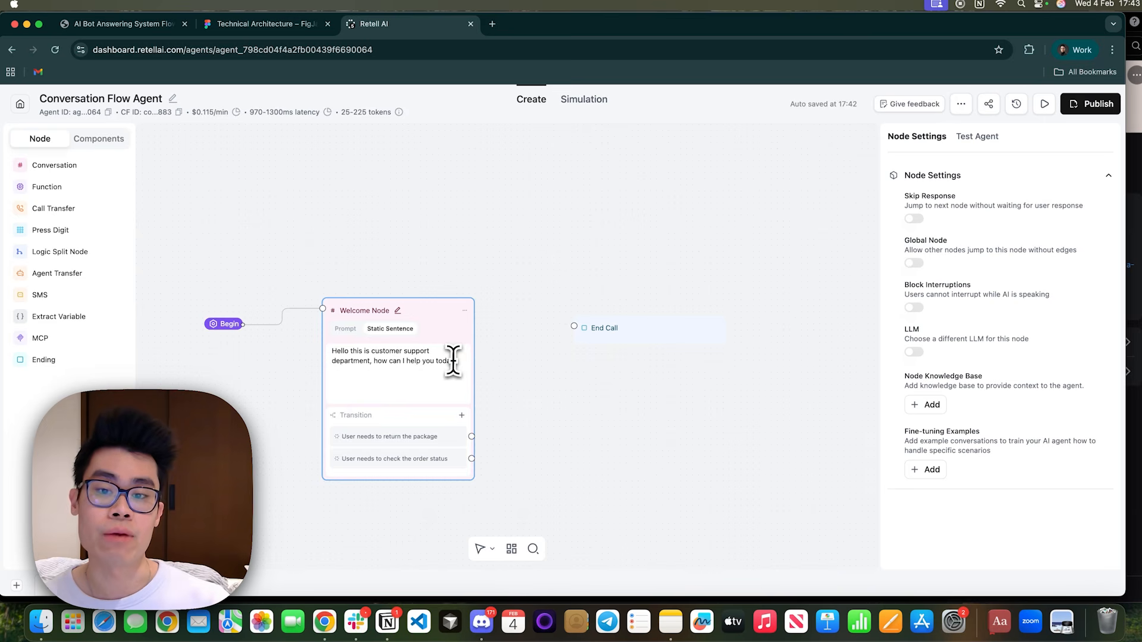
Replace the Welcome Node's static sentence with "Hello! Thanks for calling ABC Team. How can I help you today?".
drag(454, 360, 326, 351)
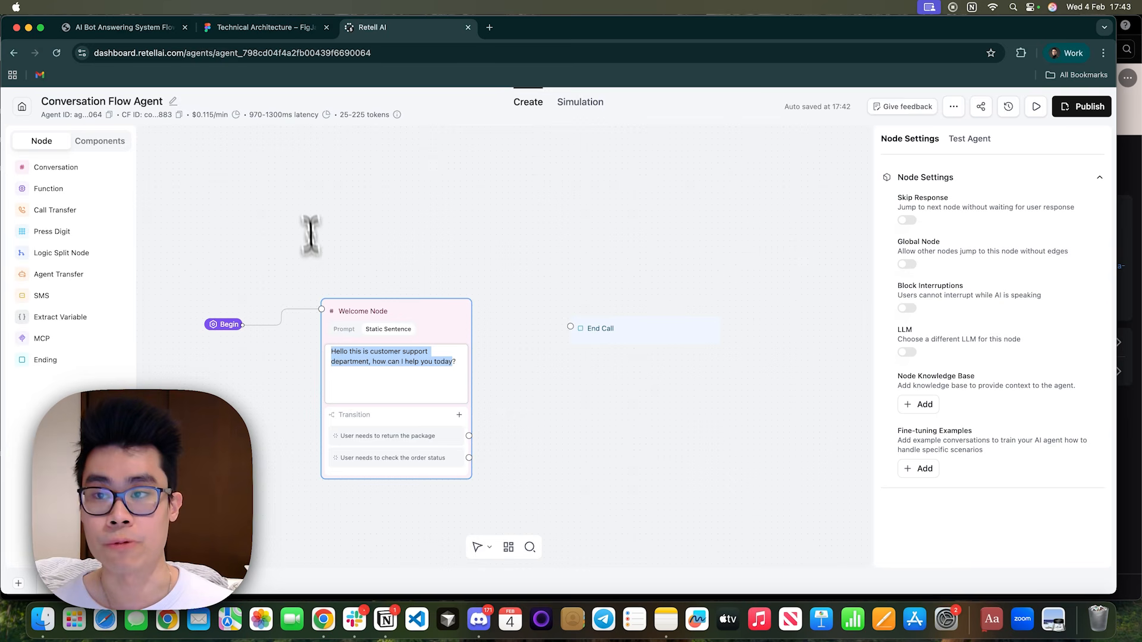
click(279, 34)
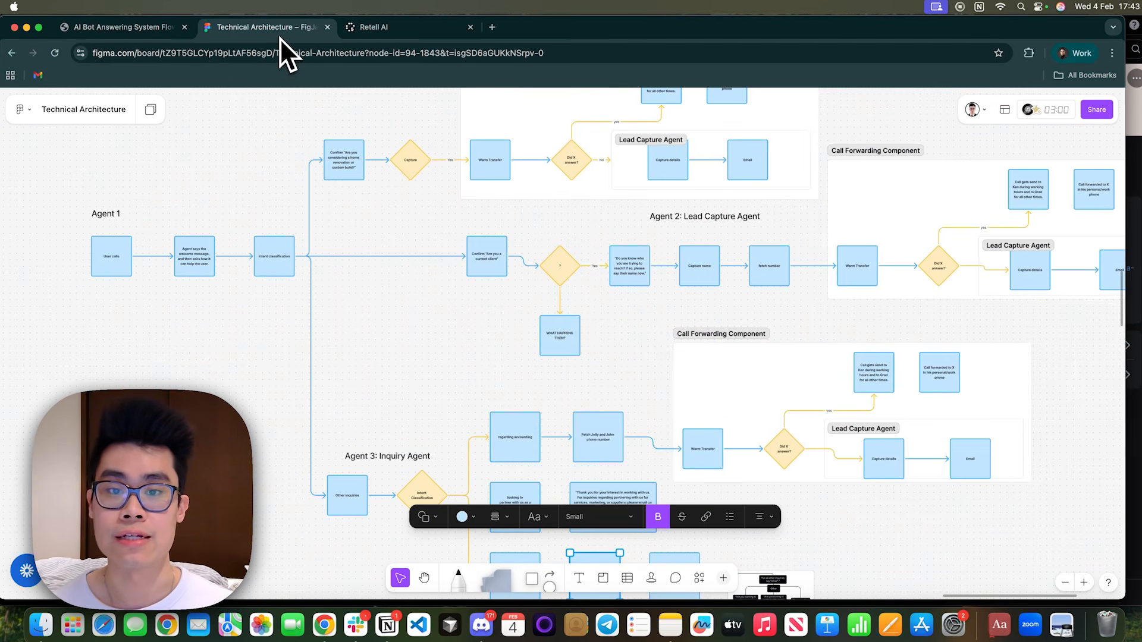
click(138, 27)
click(368, 27)
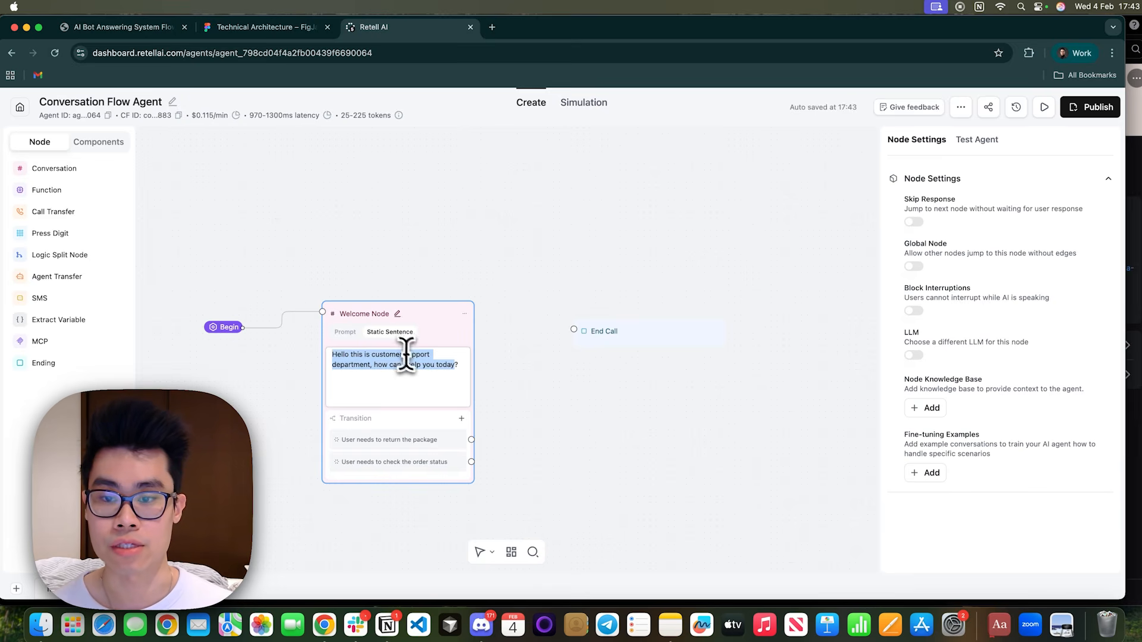
text(Hello! Thanks for calling Bo Tea)
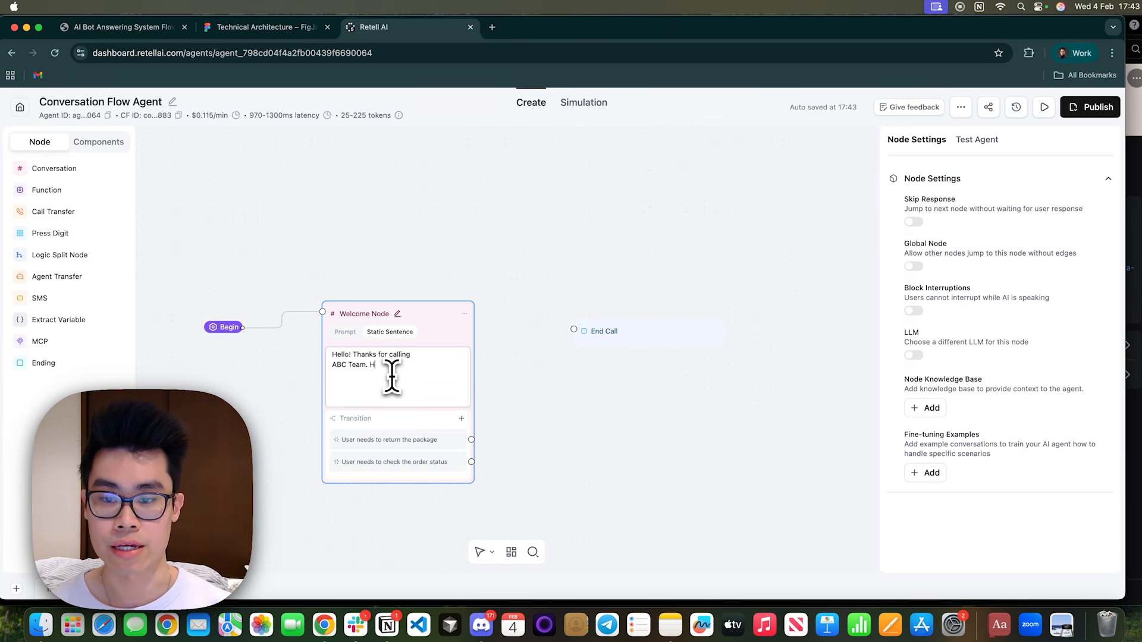
text(can I help youy t)
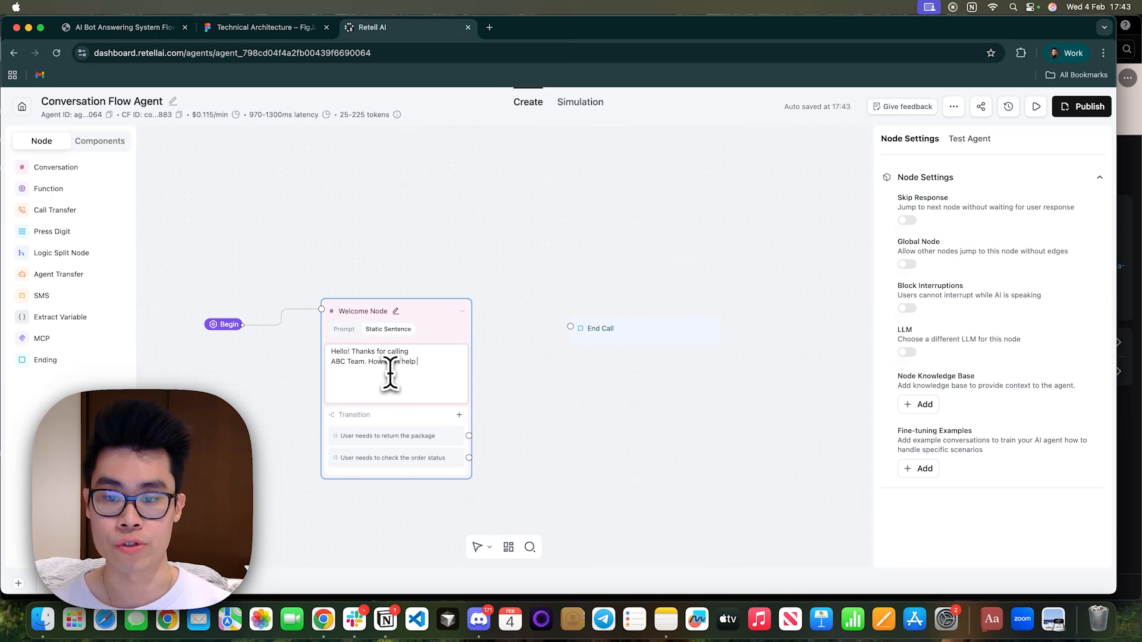
Set the Welcome Node's first transition to "User would like to inquire about a specific construction project, such as home renovation or a custom build".
click(293, 29)
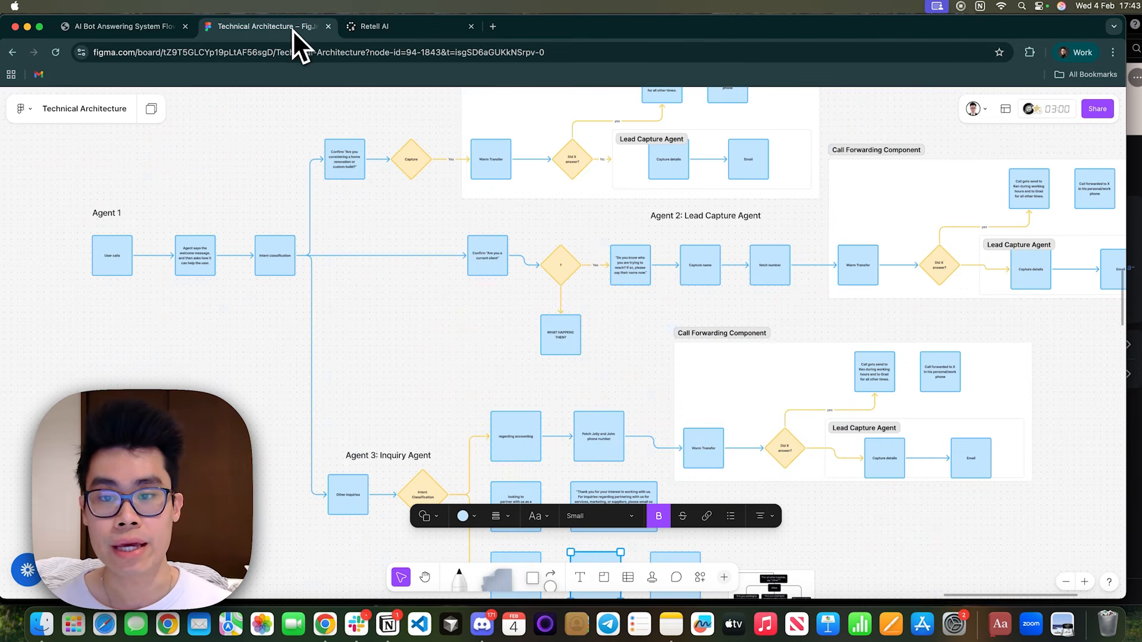
scroll(393, 274, up, 5)
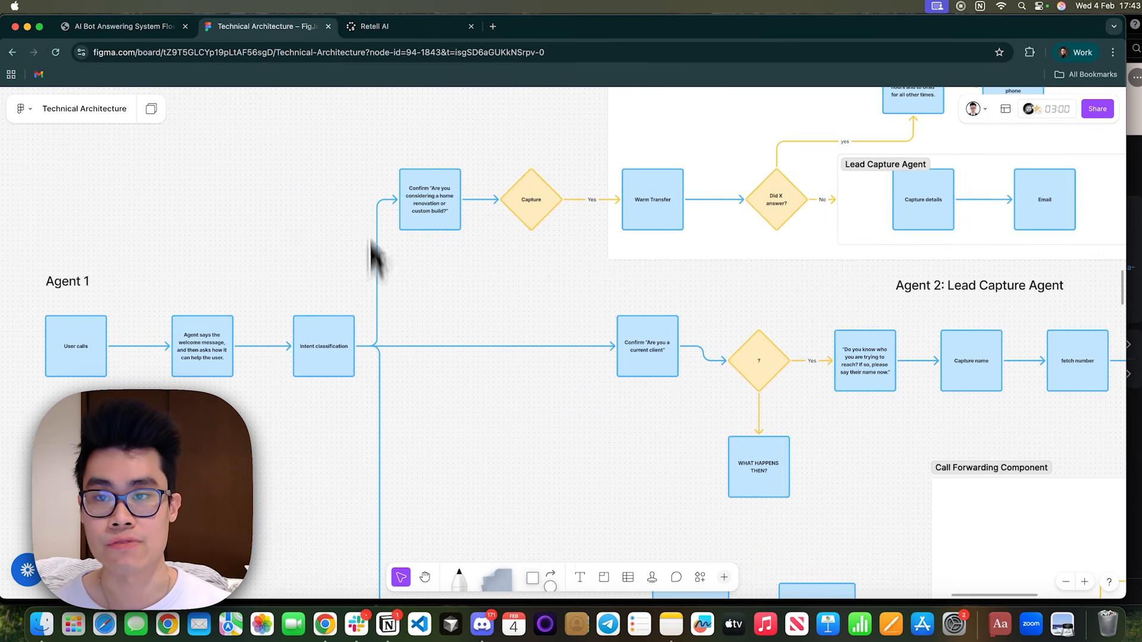
click(372, 27)
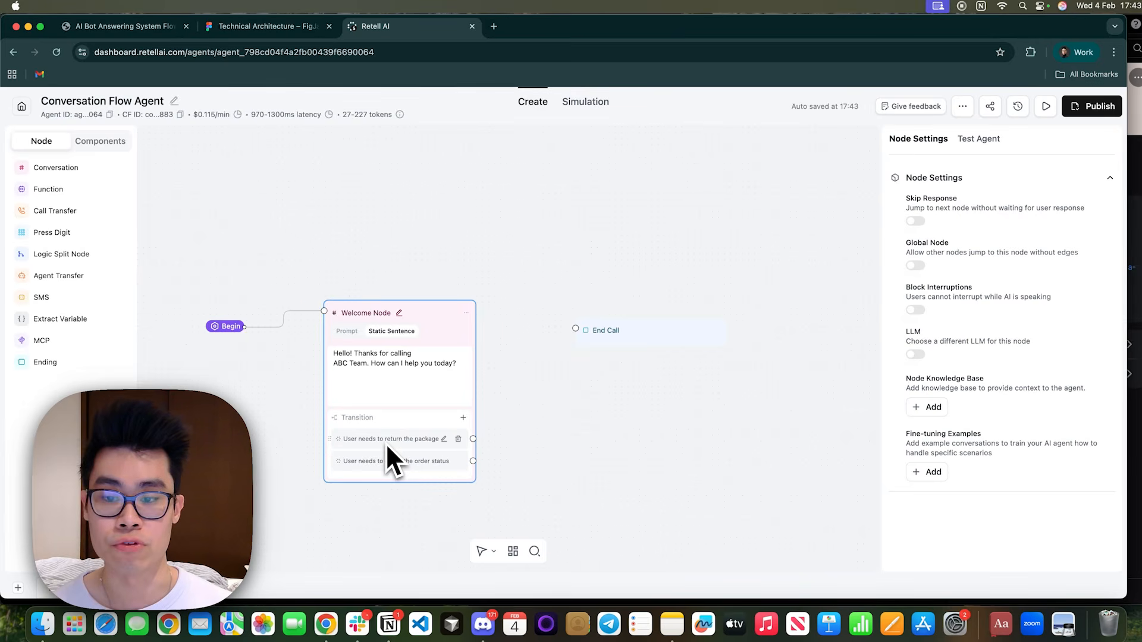
click(444, 439)
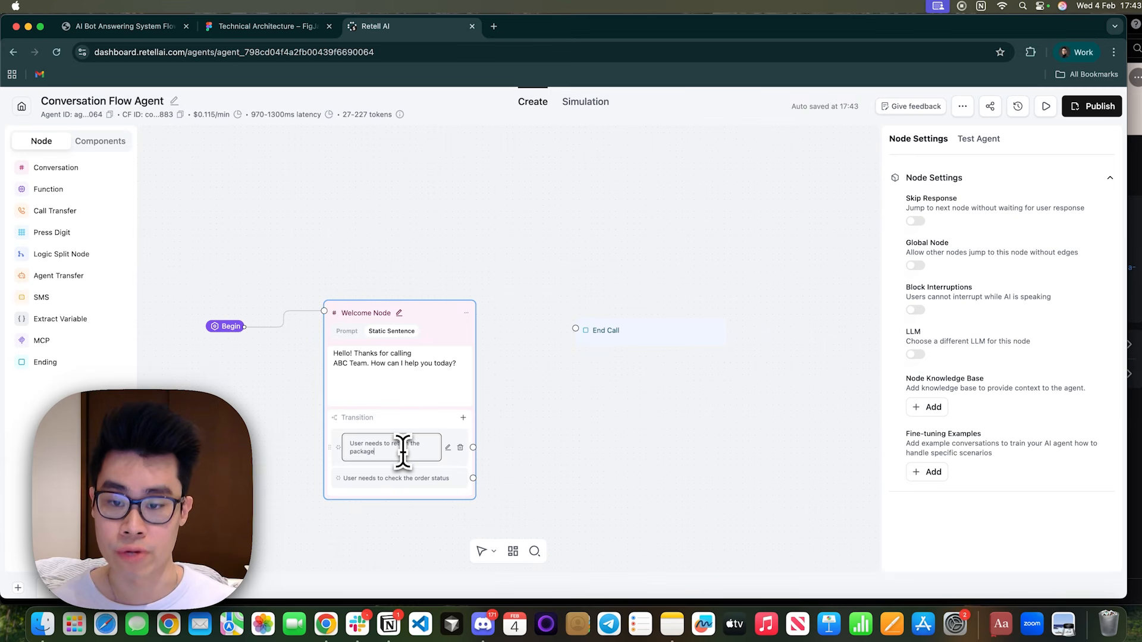
drag(403, 452, 359, 434)
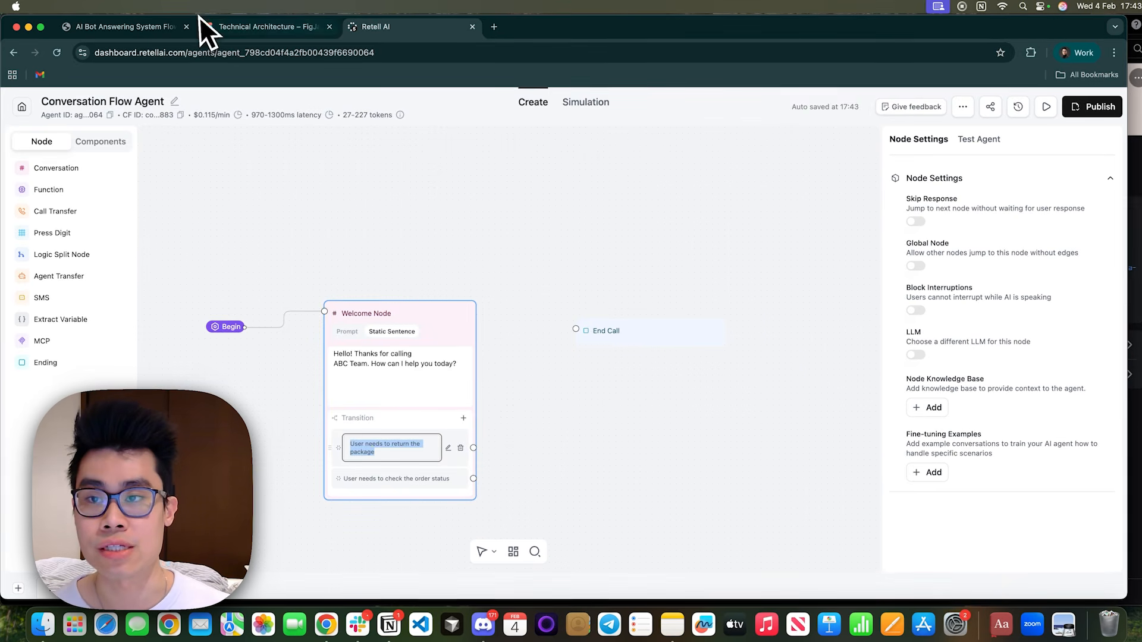
click(156, 30)
text(User co)
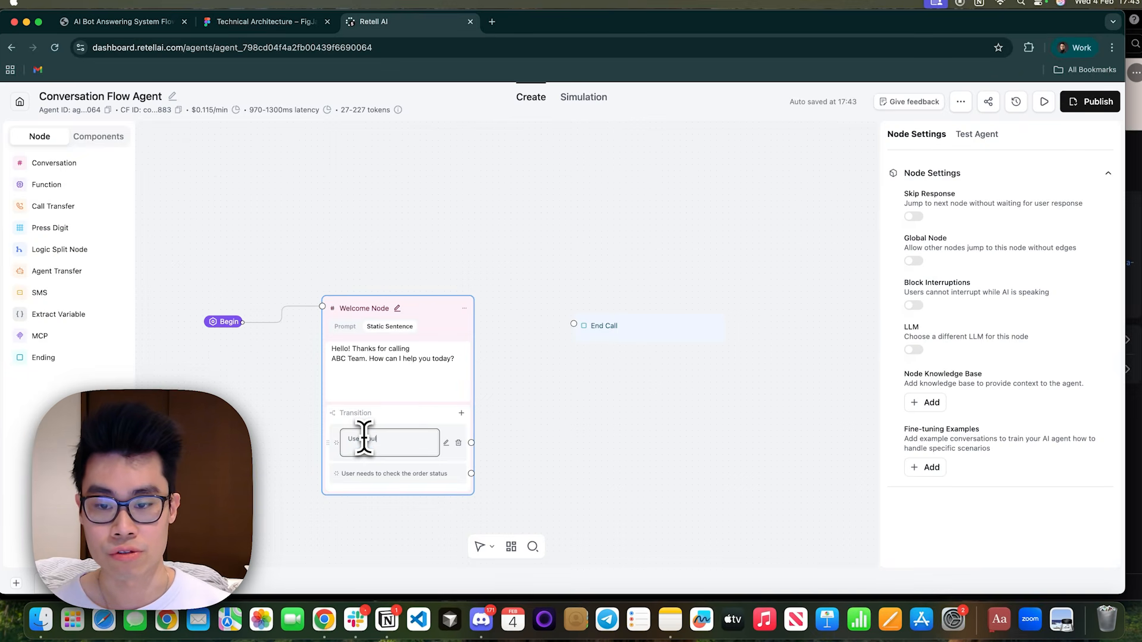
text(uld like to inqui)
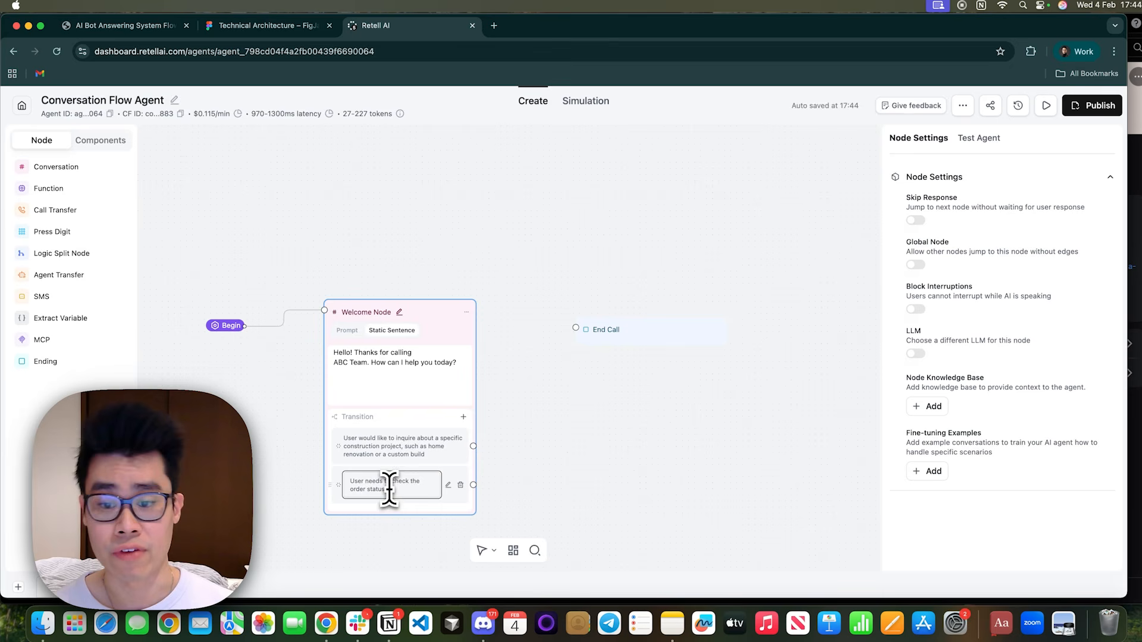
Consult the flow chart PDF and set the second transition to "User would like to speak to a member of the team".
drag(385, 488, 348, 478)
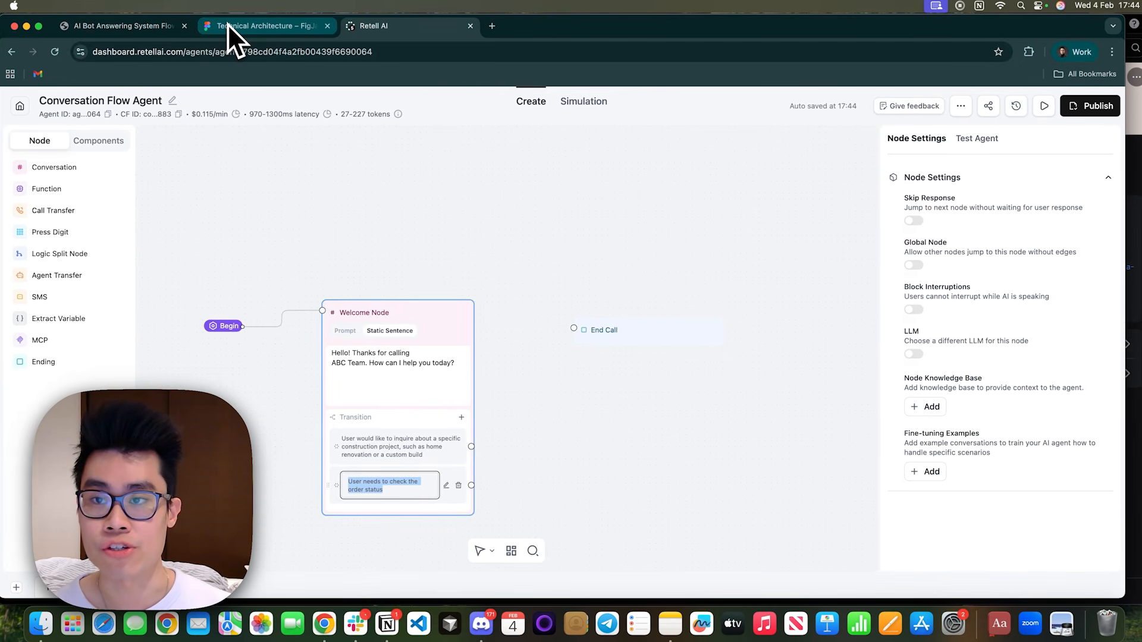
click(148, 24)
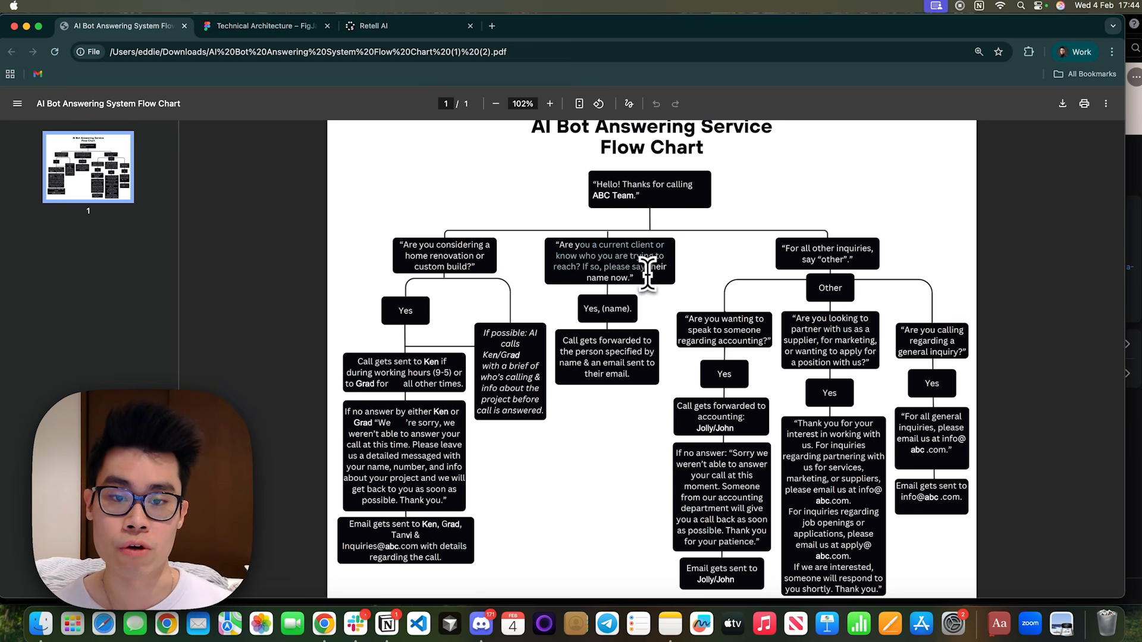
click(381, 27)
click(442, 477)
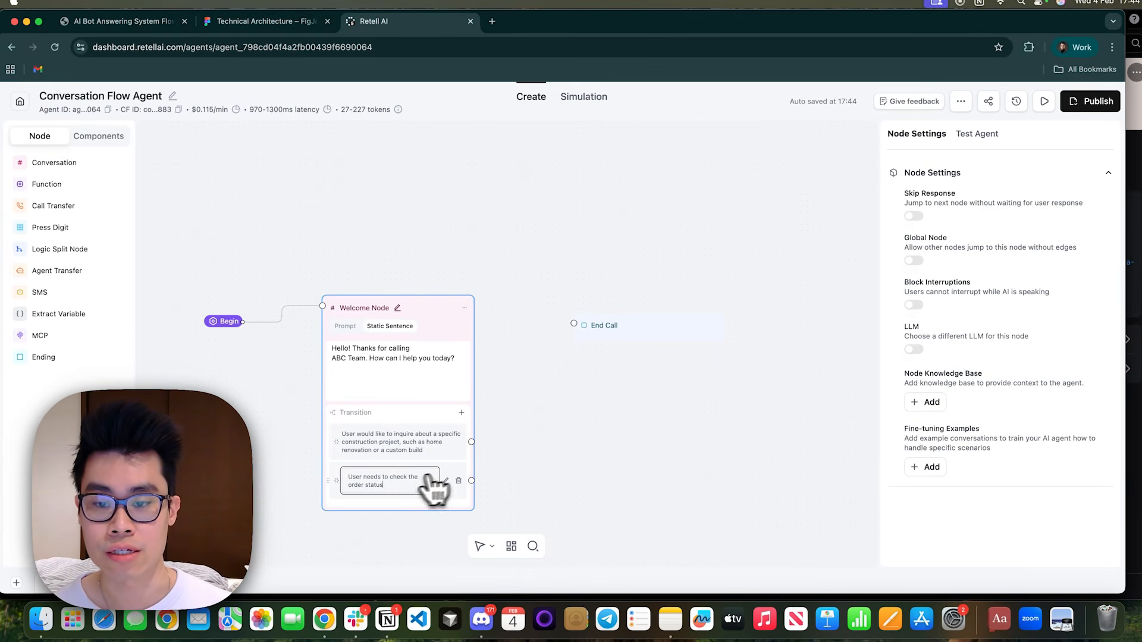
text(User would like to reach)
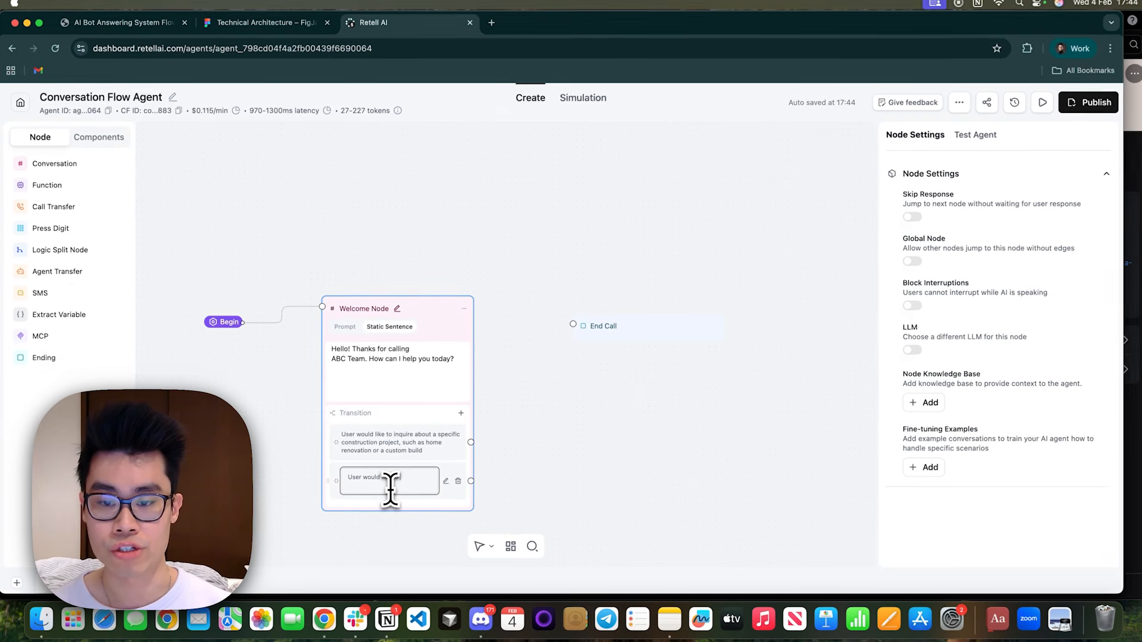
Add a third prompt transition to the Welcome Node reading "For all other inquiries, such as accounting, partnership or general inquiries".
click(459, 415)
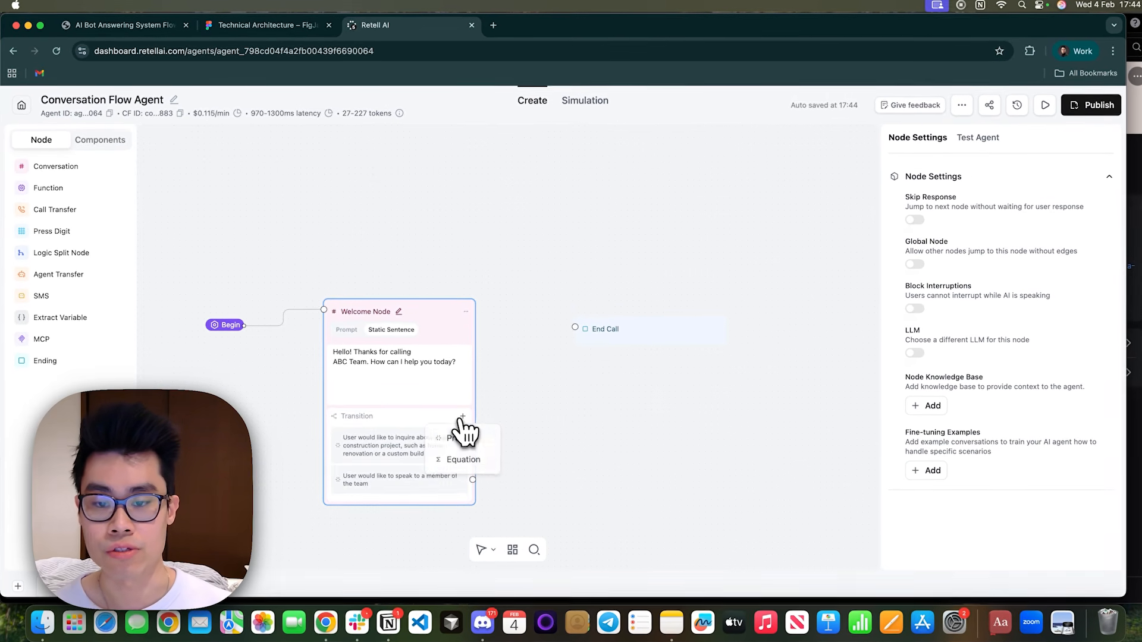
click(479, 440)
drag(395, 519, 335, 502)
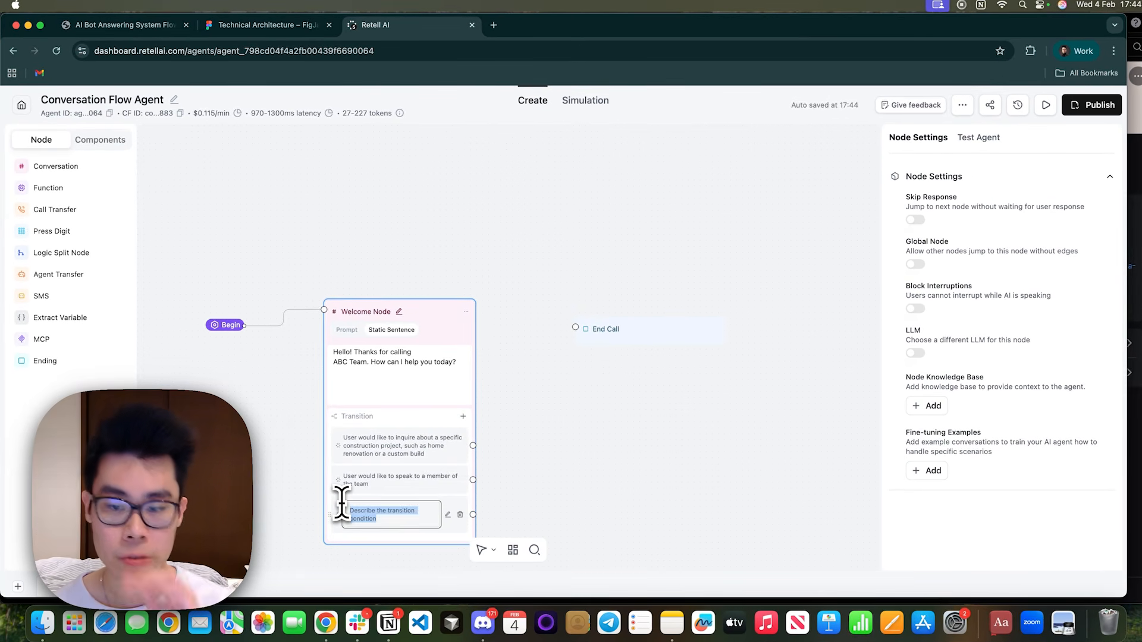
click(173, 24)
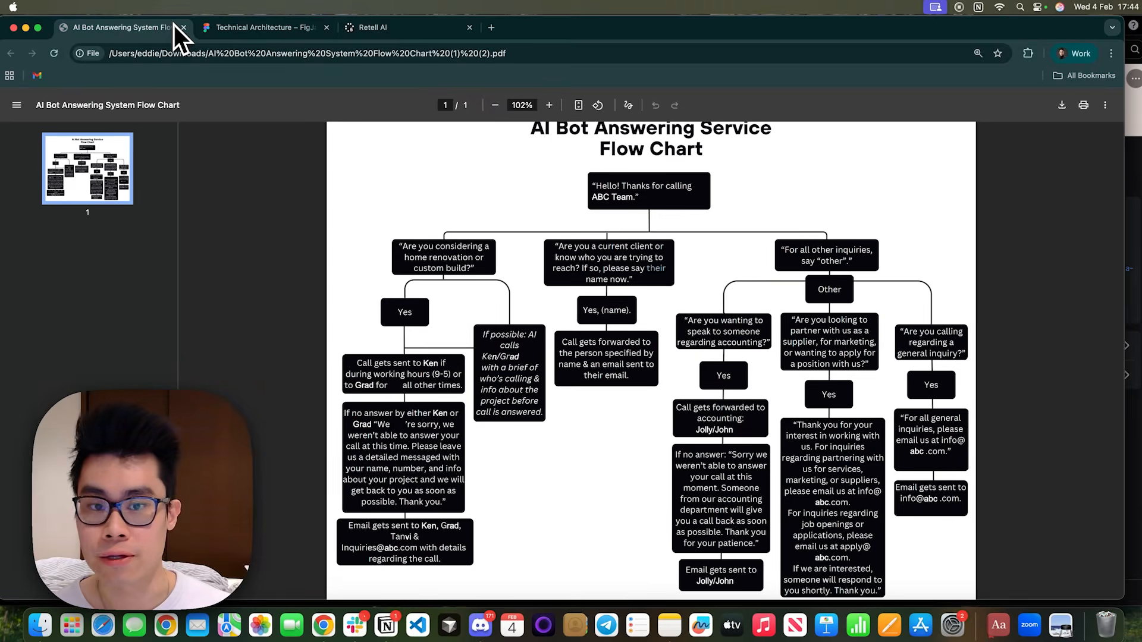
click(379, 27)
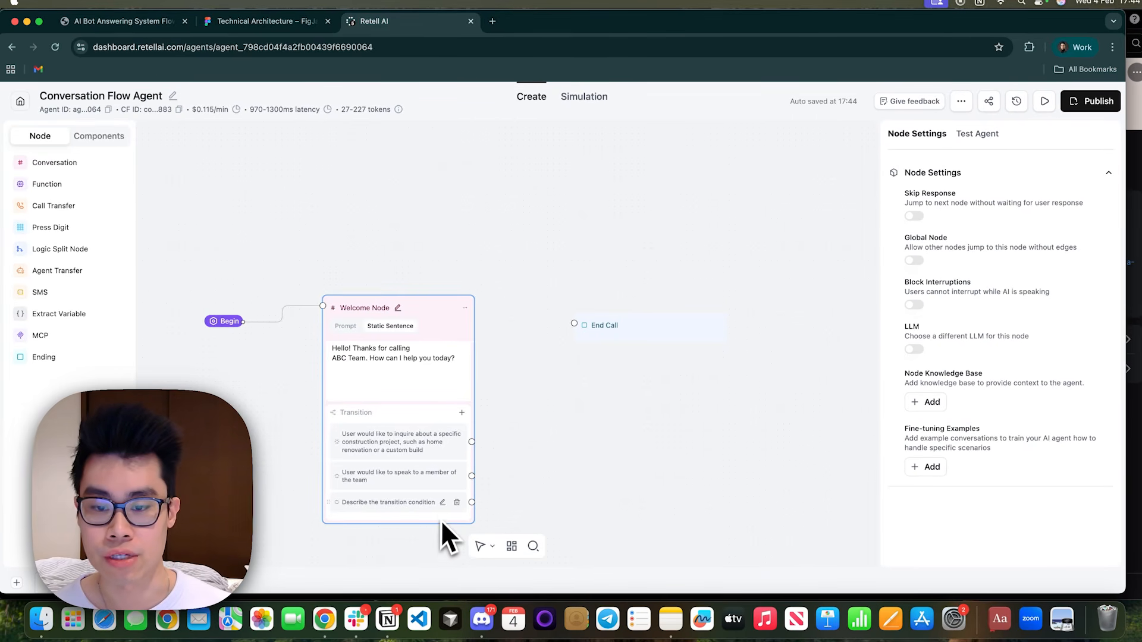
click(442, 504)
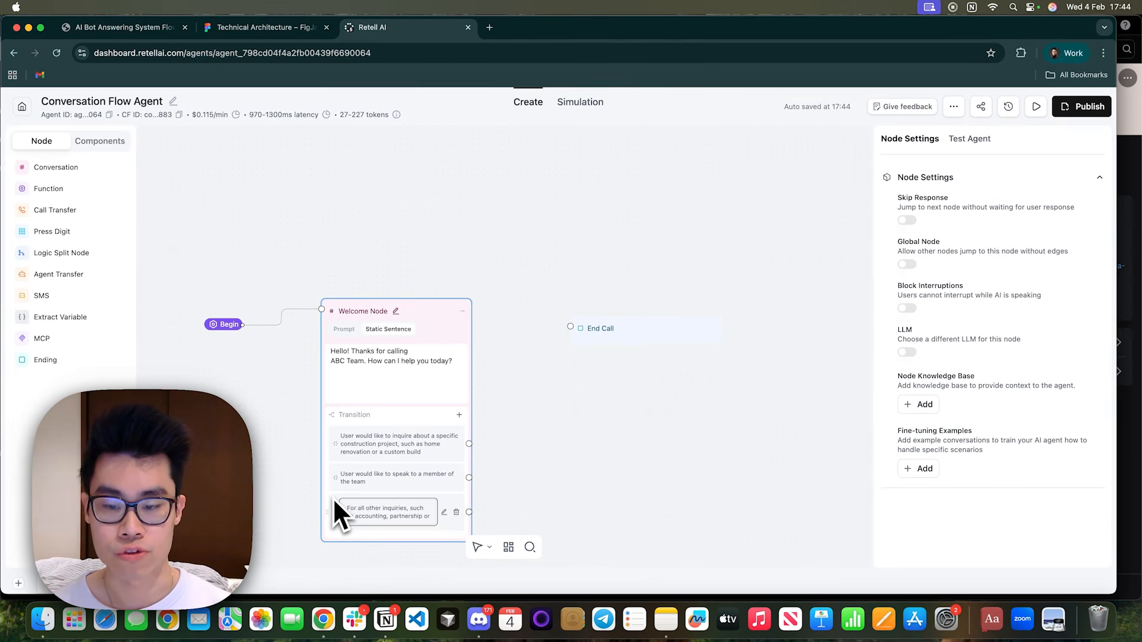
text(general )
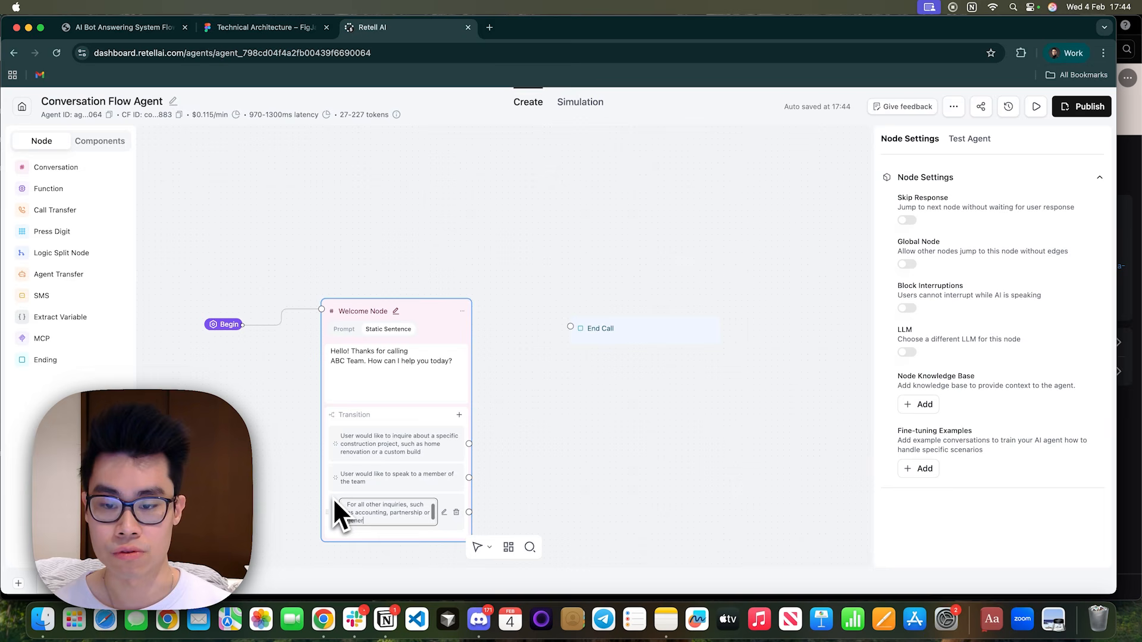
text(inquiries)
key(Return)
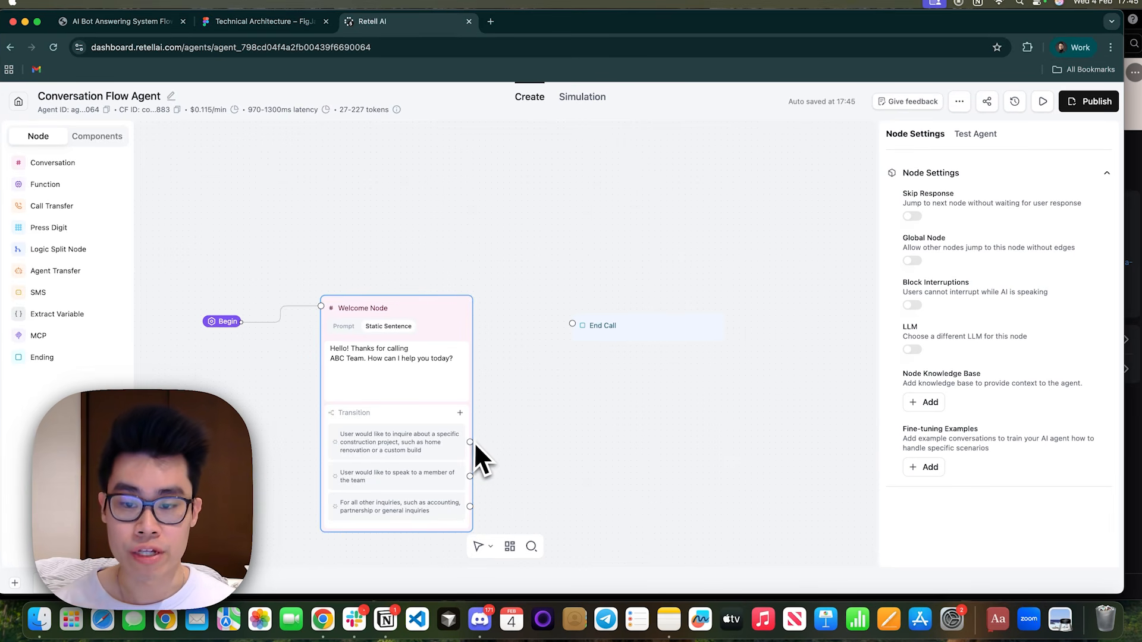
Consult the Technical Architecture board's renovation/custom build branch, add an Extract Variable node, and connect the Welcome Node's construction project transition to it.
click(238, 22)
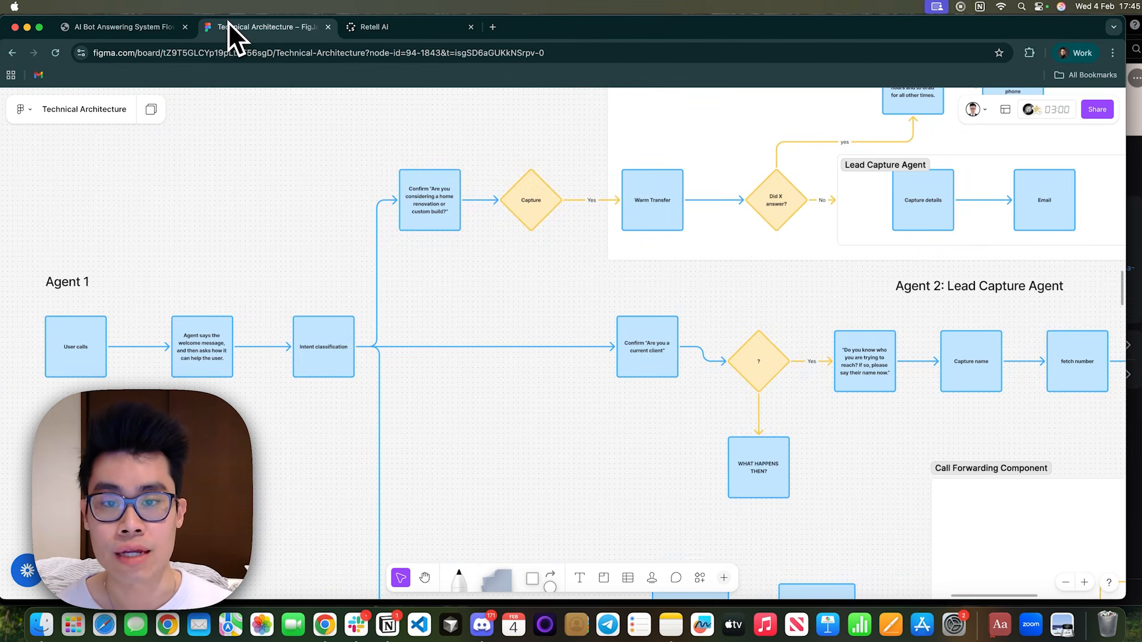
click(453, 189)
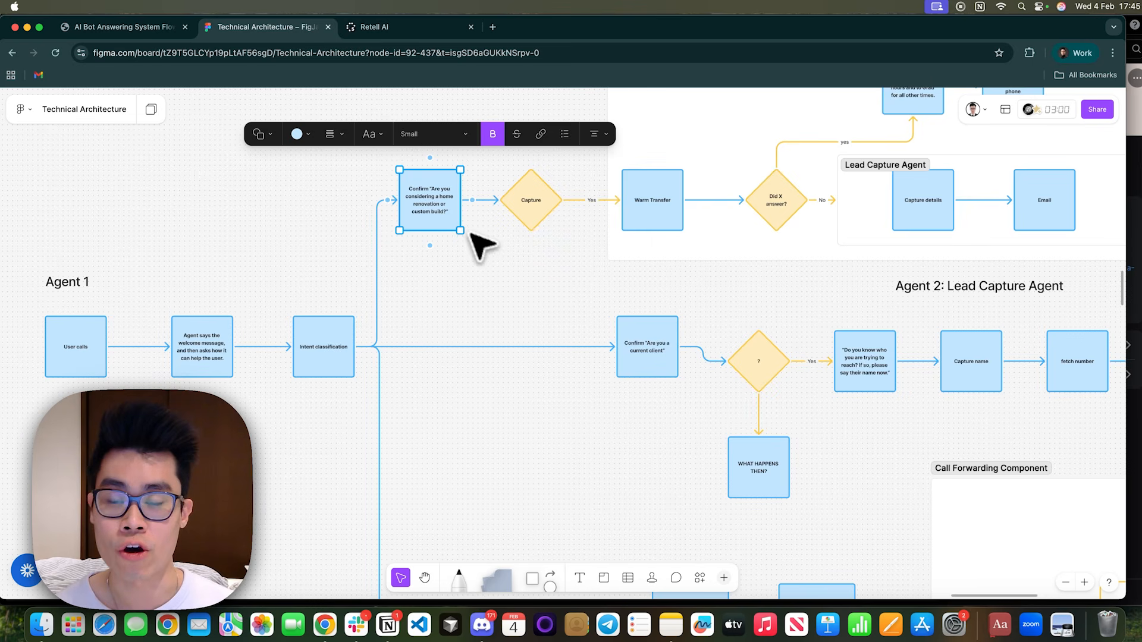
click(526, 211)
click(430, 213)
click(430, 315)
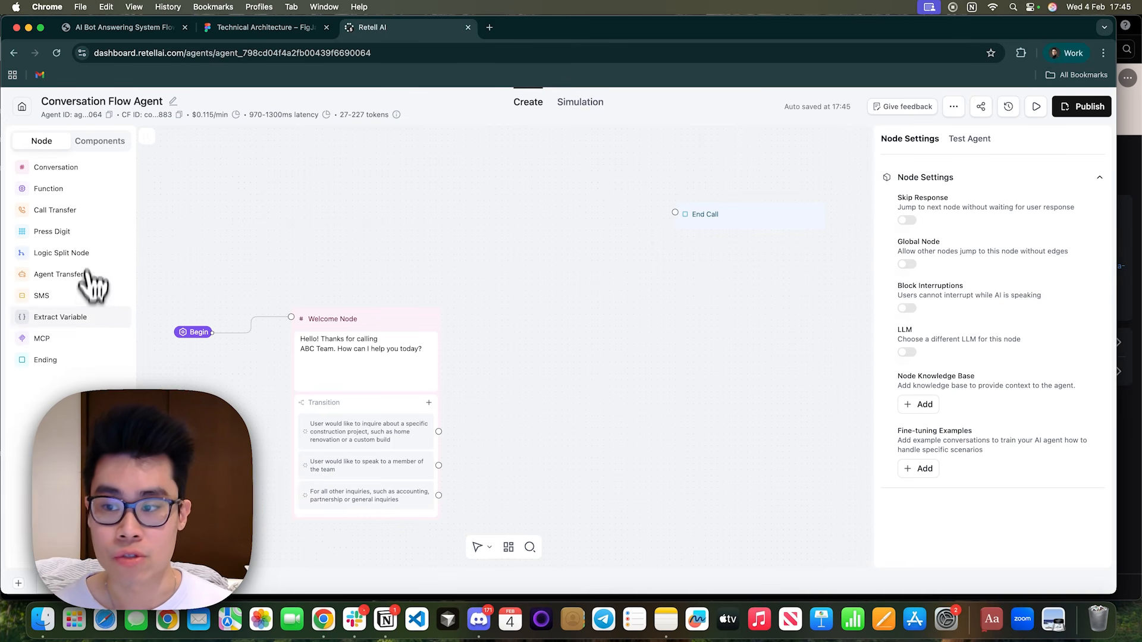
click(80, 317)
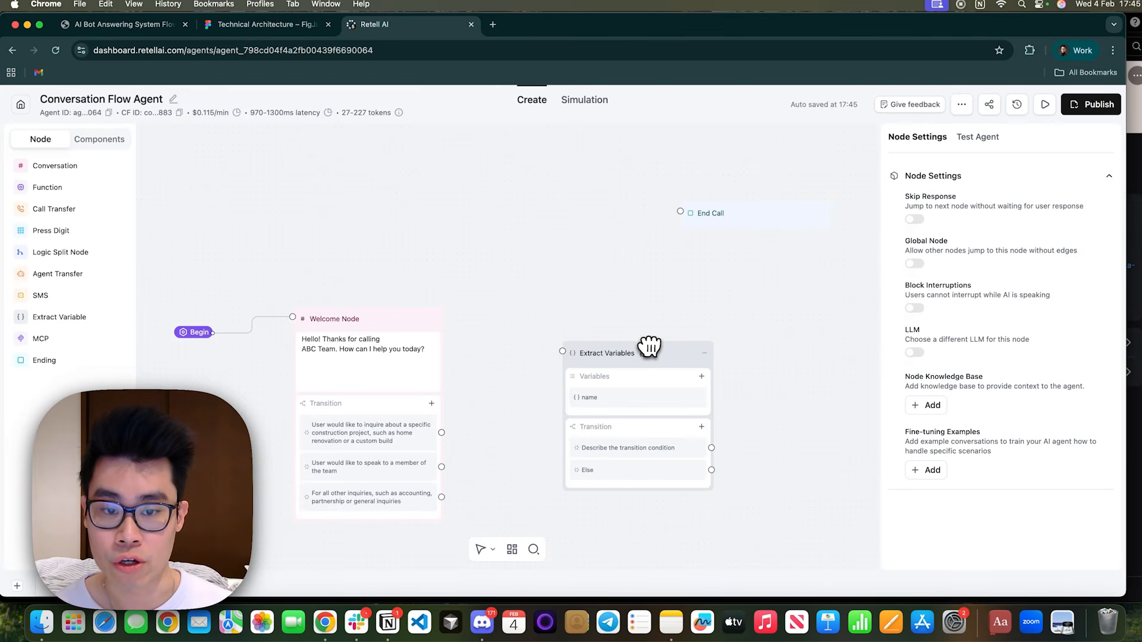
drag(650, 351, 595, 257)
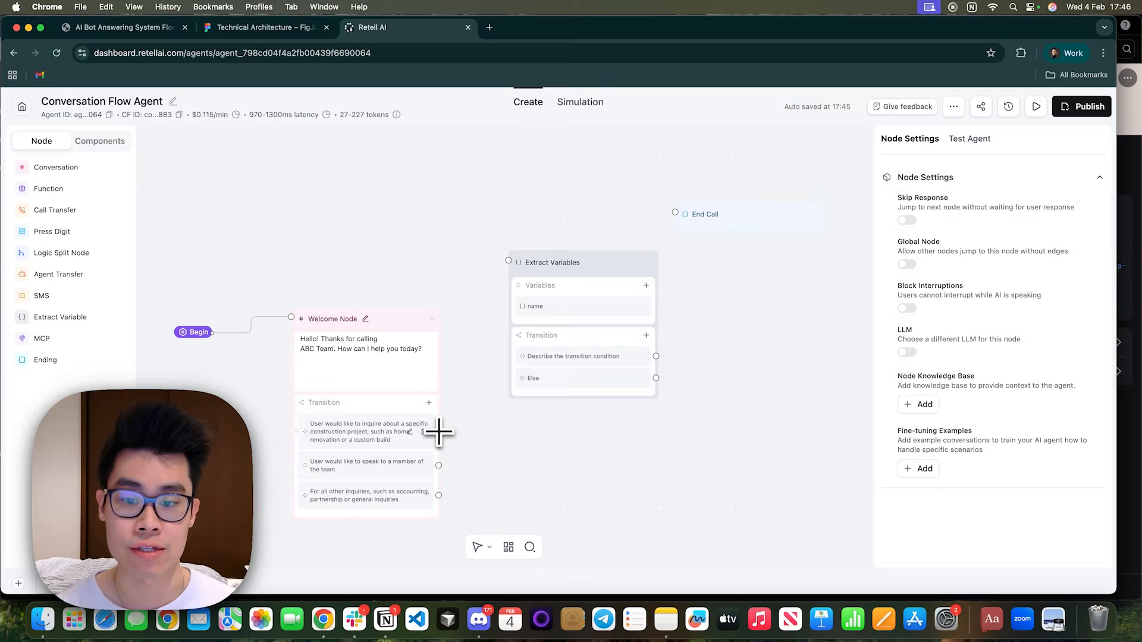
drag(439, 433, 509, 260)
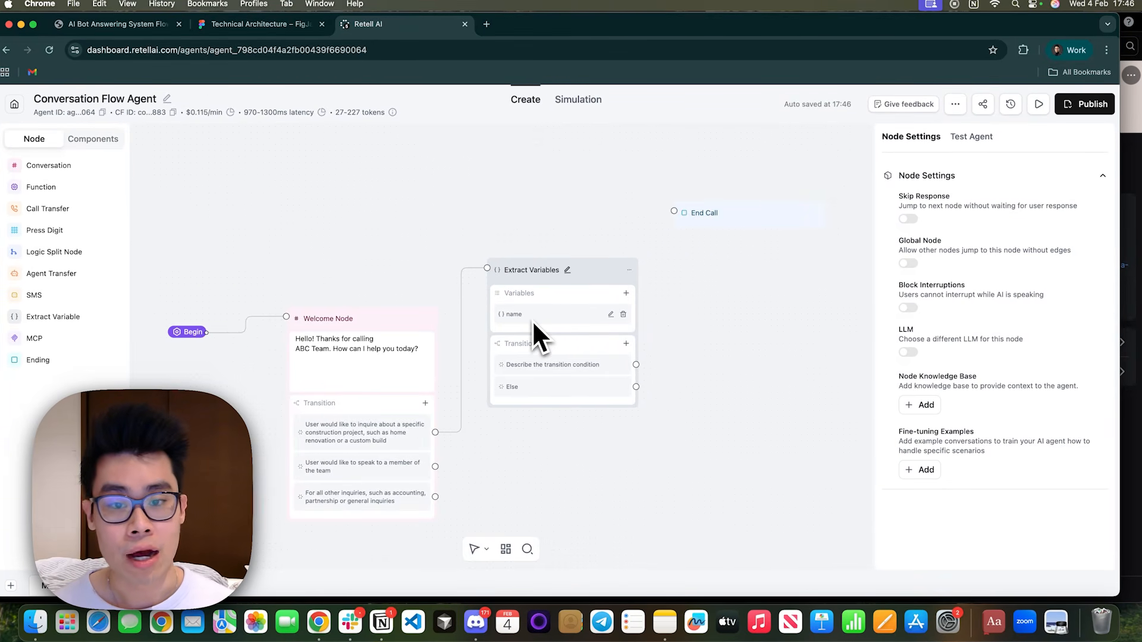
Rename the Extract Variables node's default variable to project_type and describe it as "The project type mentioned by the user".
click(610, 314)
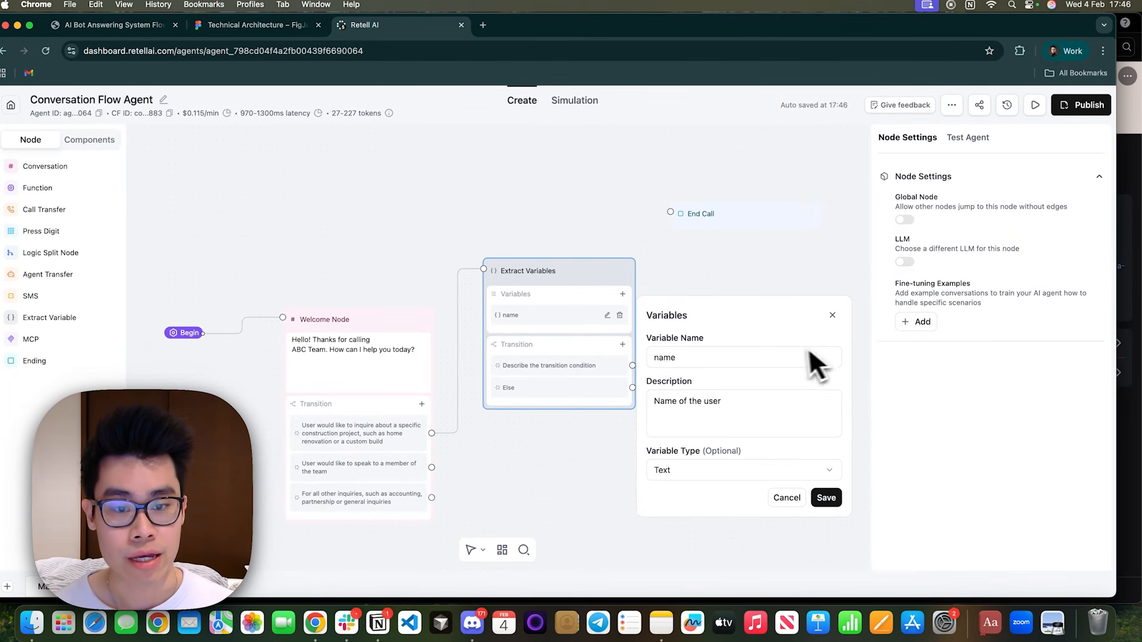
double_click(739, 357)
text(pro)
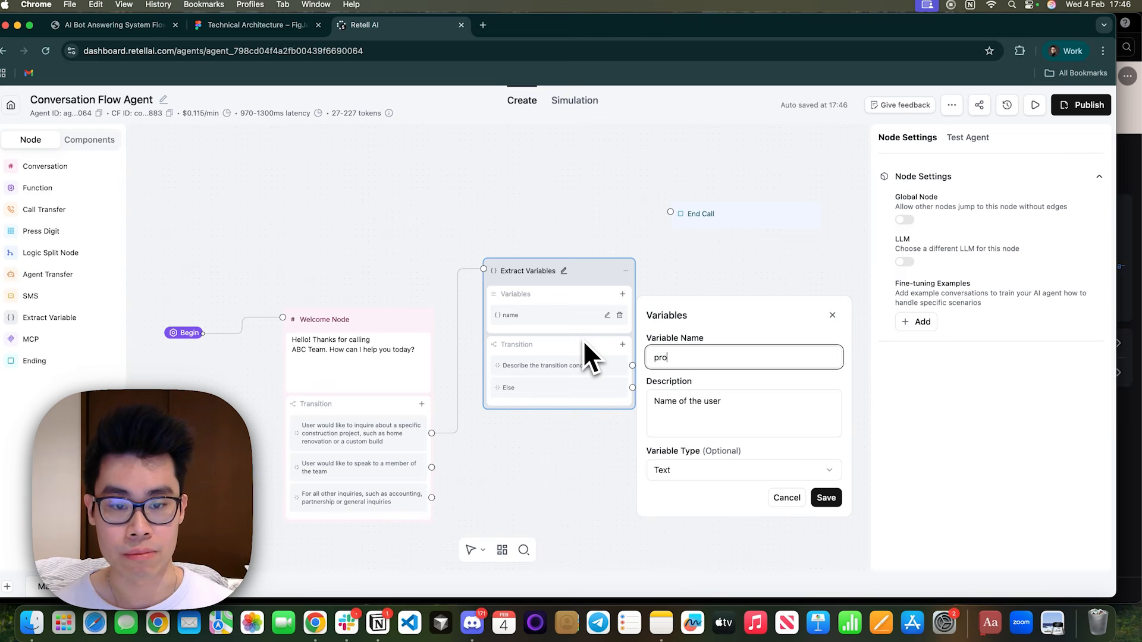
text(ject_type)
key(Tab)
text(THe)
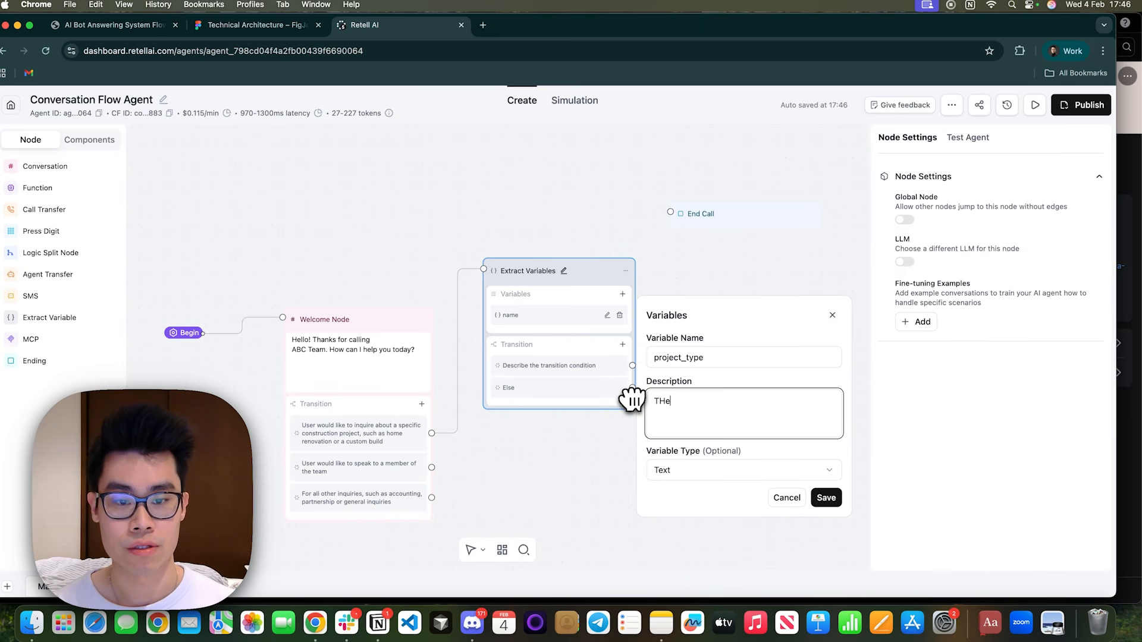
text( project type mentioned by the user)
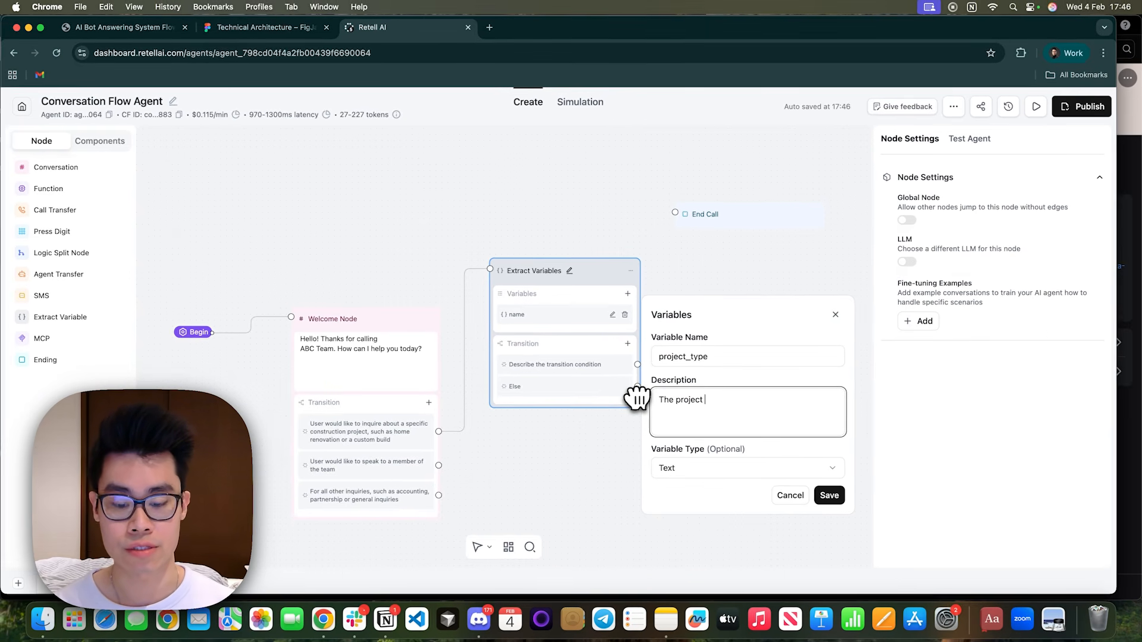
Set the project_type variable's type to Enum and add home_renovation as its first option.
click(695, 470)
click(714, 548)
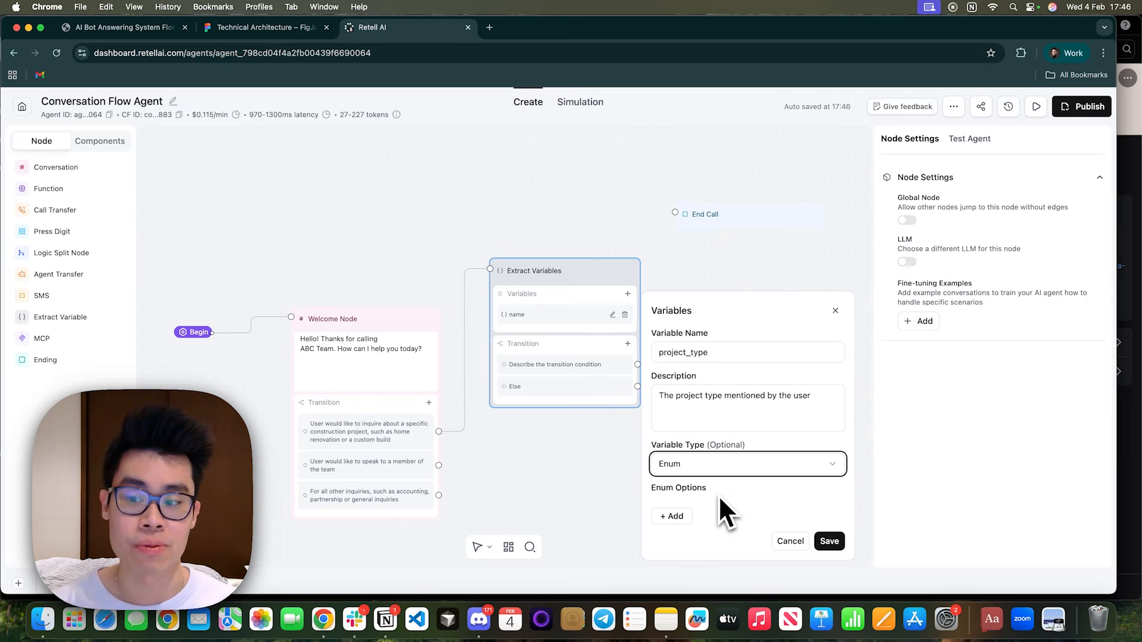
click(674, 516)
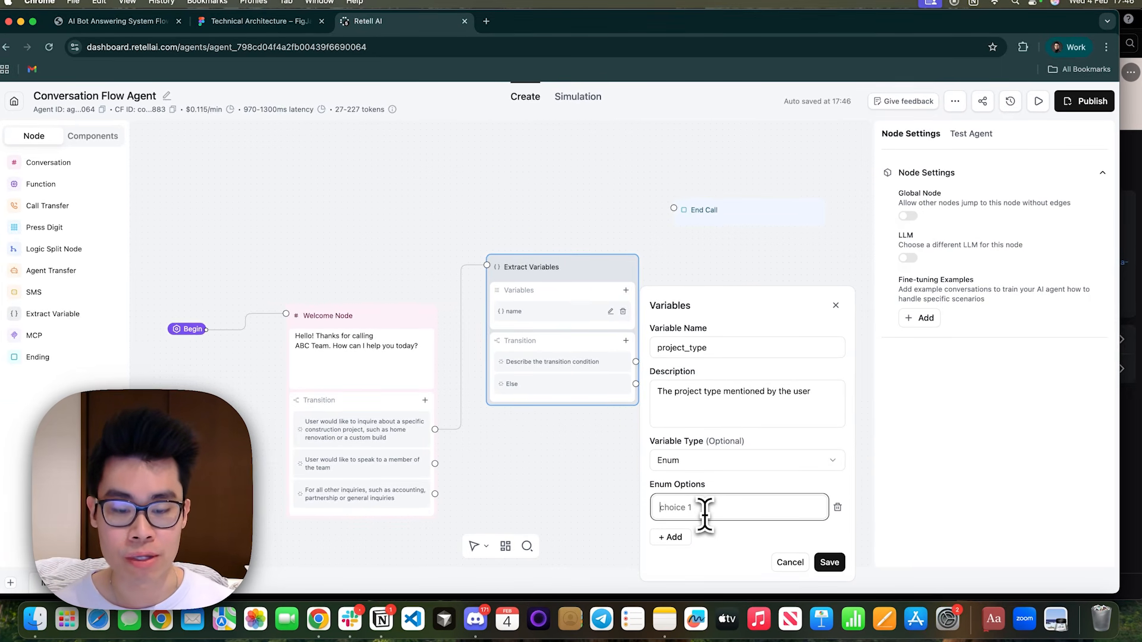
text(home_r)
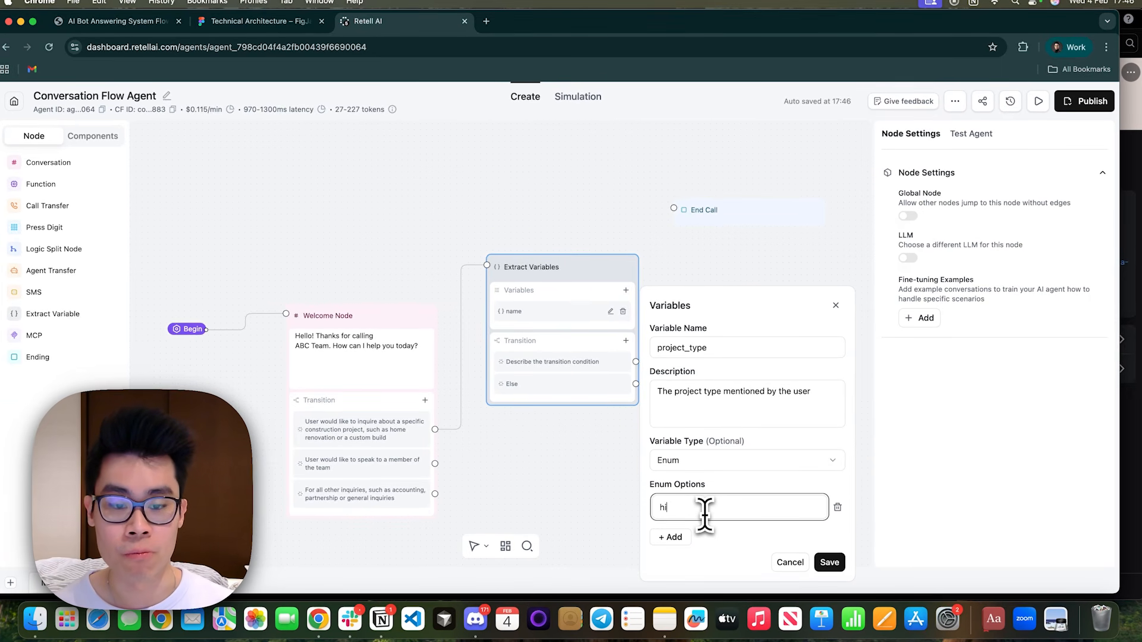
text(enovation)
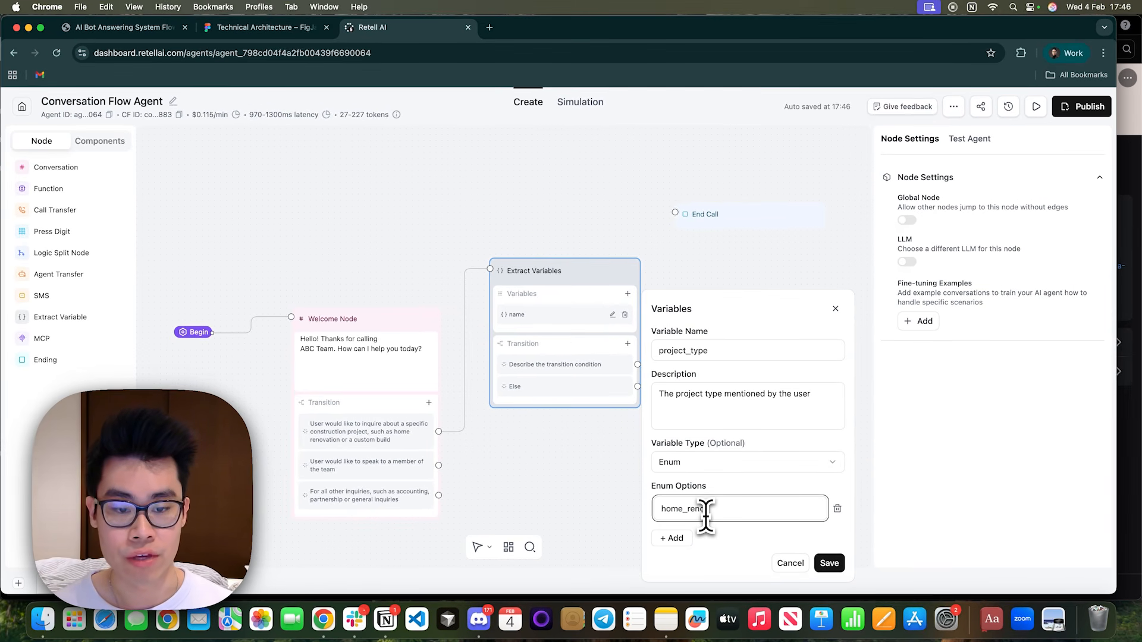
Add the enum options custom_build and others to project_type and save the variable.
click(675, 539)
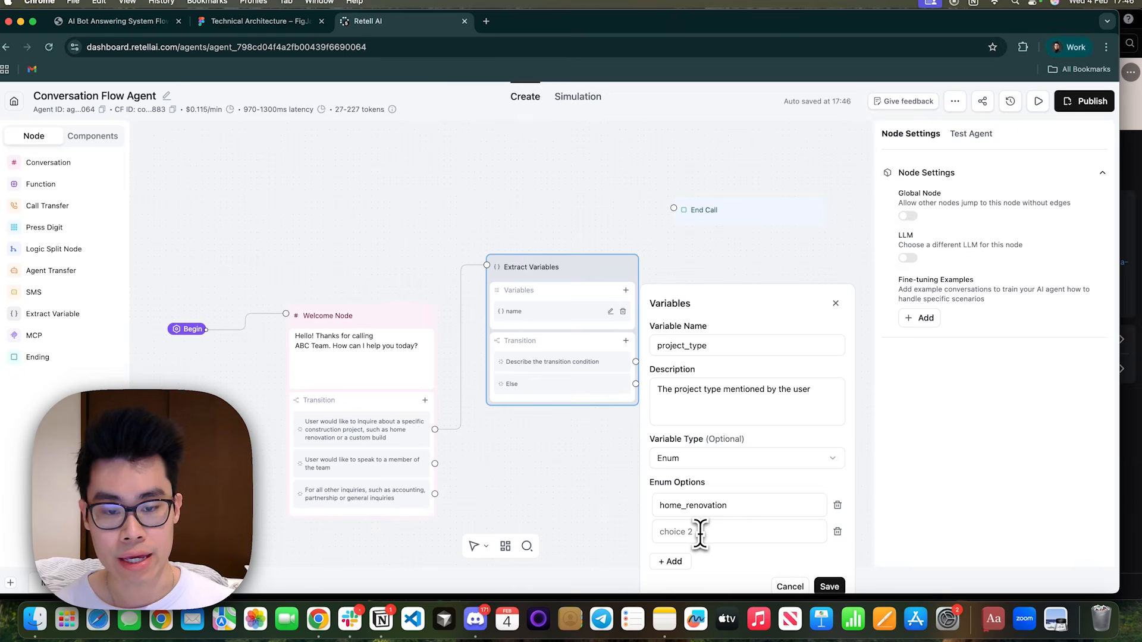
text(custom_bui)
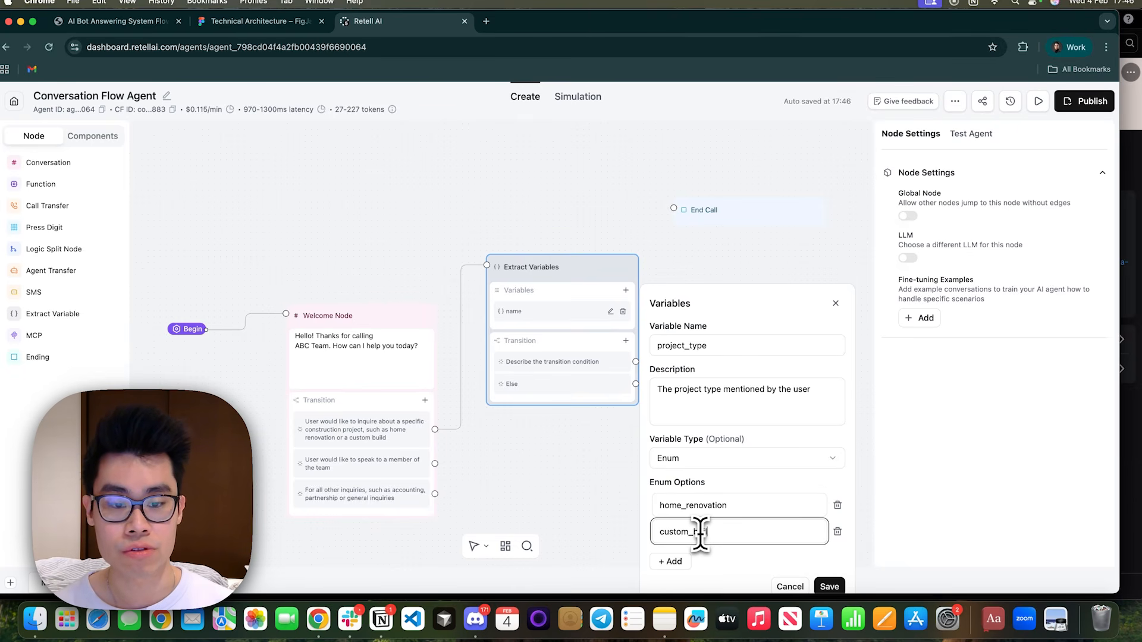
text(ld)
click(684, 559)
click(689, 554)
text(others)
scroll(855, 550, down, 2)
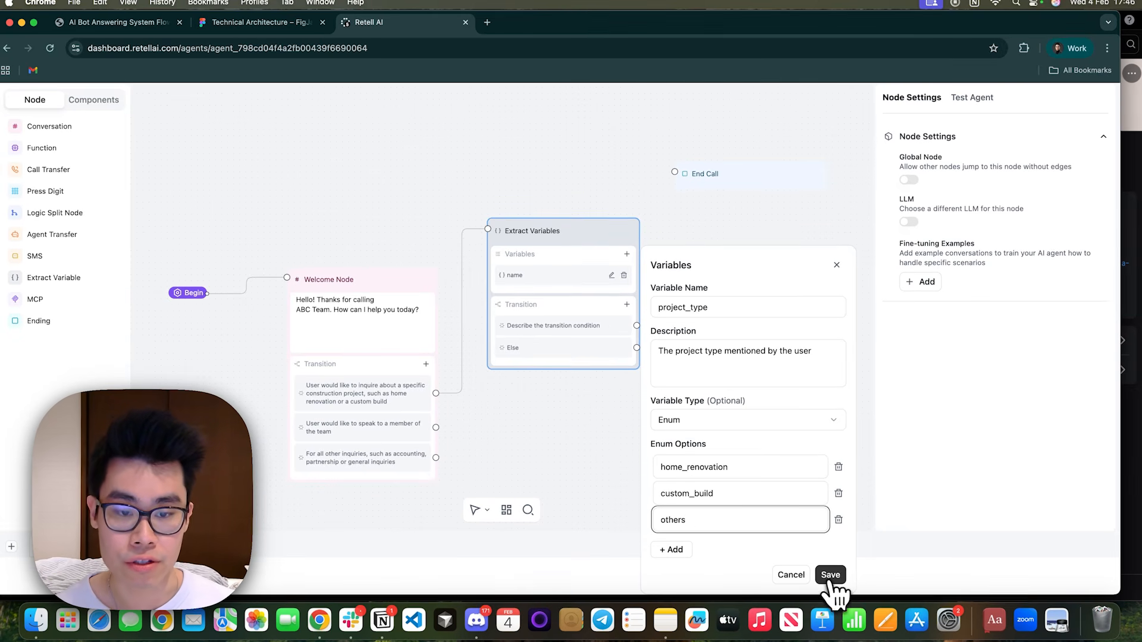
click(831, 577)
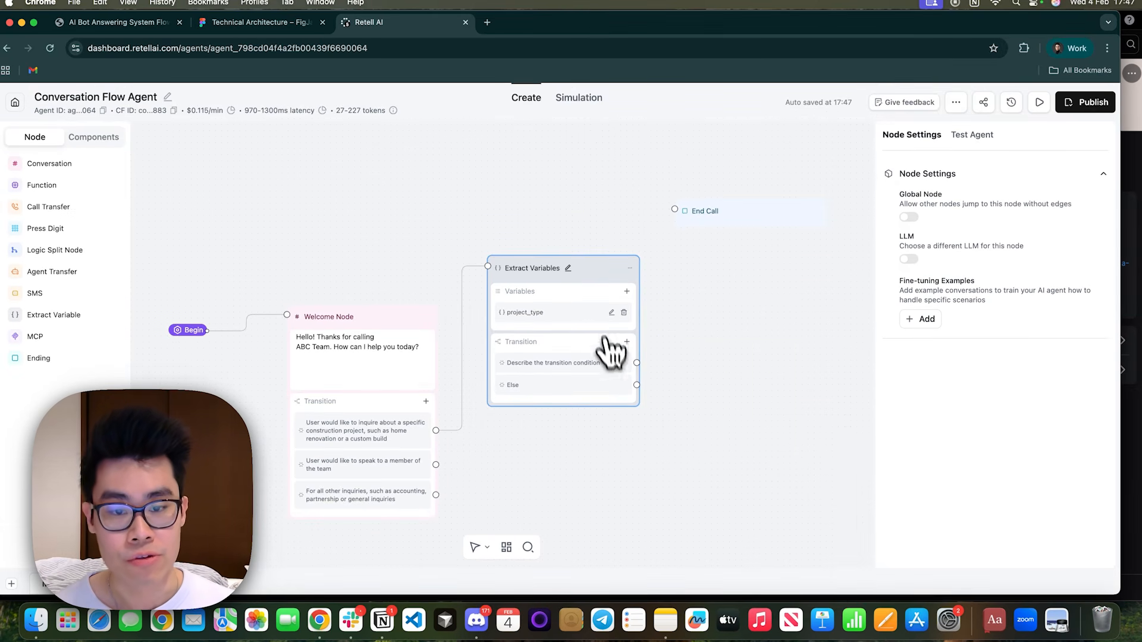
Reopen the project_type variable and review its name, description and enum options.
click(611, 312)
click(828, 388)
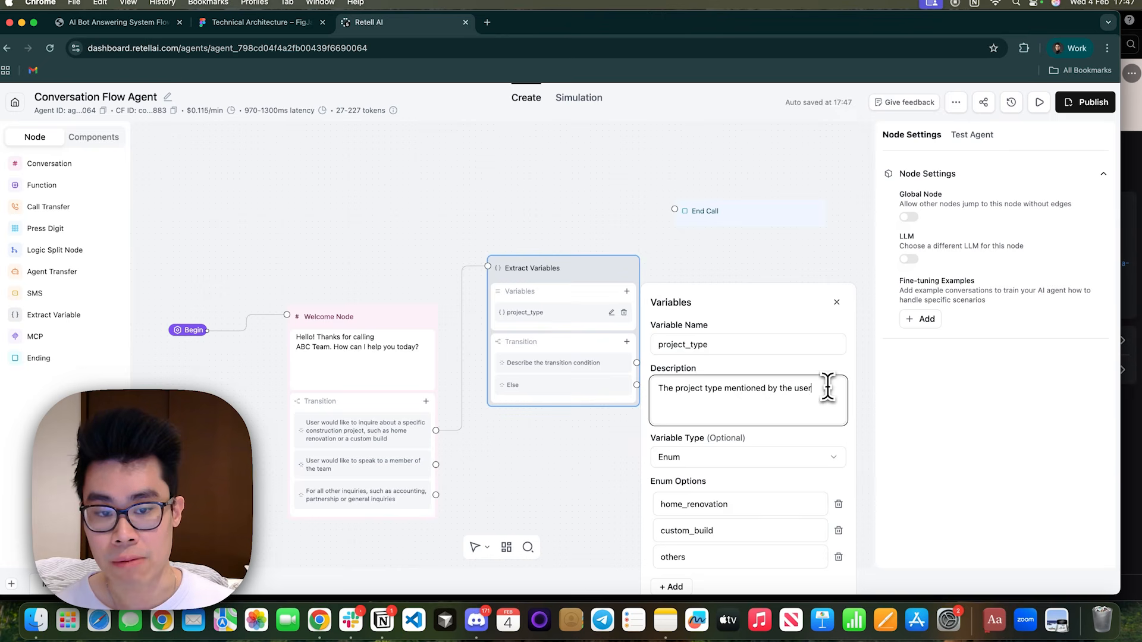
drag(828, 388, 651, 388)
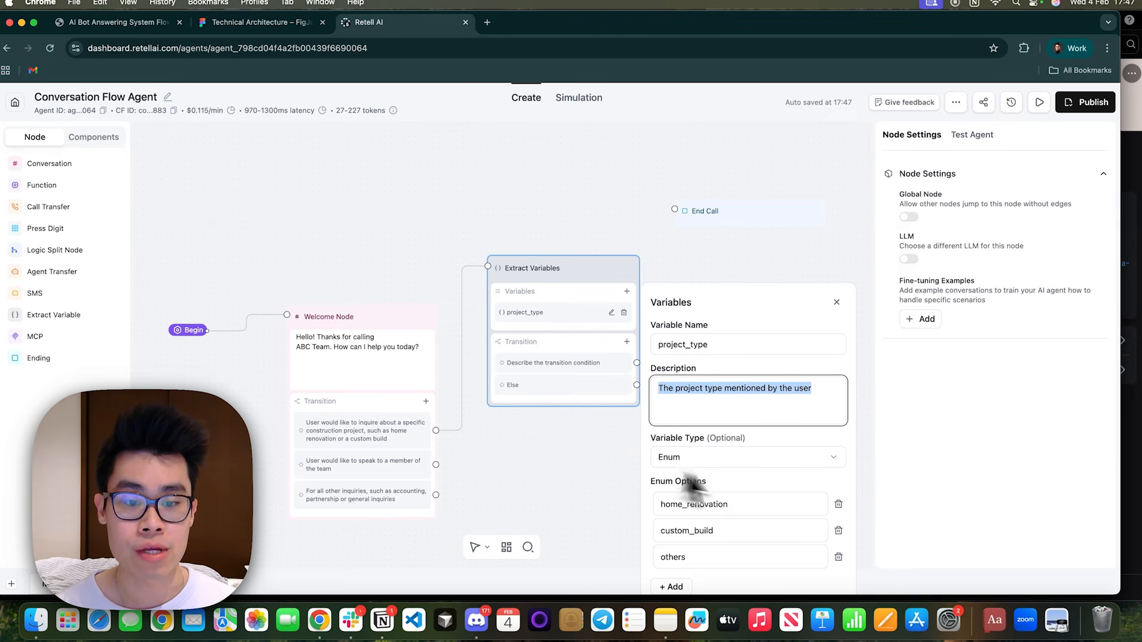
scroll(714, 475, down, 1)
click(713, 329)
drag(713, 328, 653, 328)
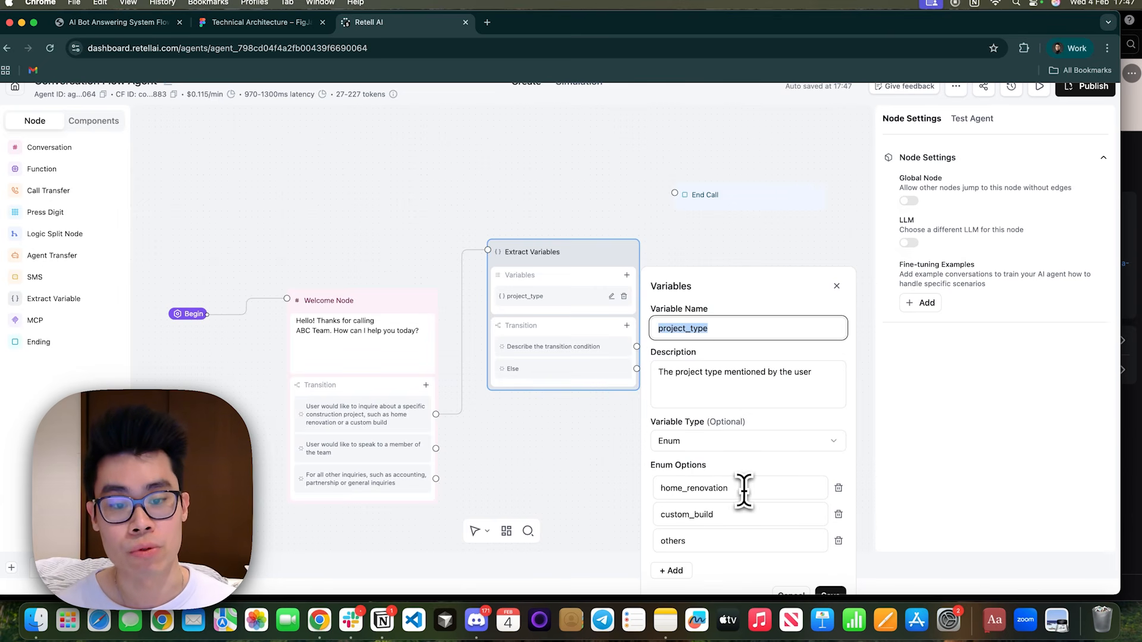
double_click(654, 489)
Replace the Extract Variables node's default prompt transition with an equation transition.
click(586, 349)
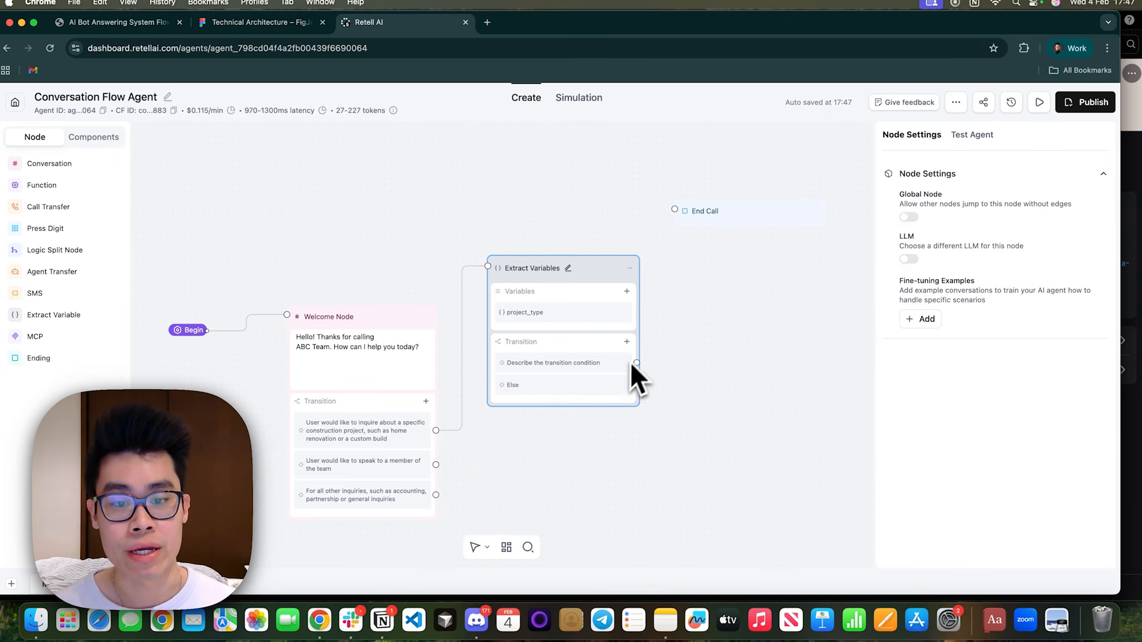
click(622, 363)
click(627, 341)
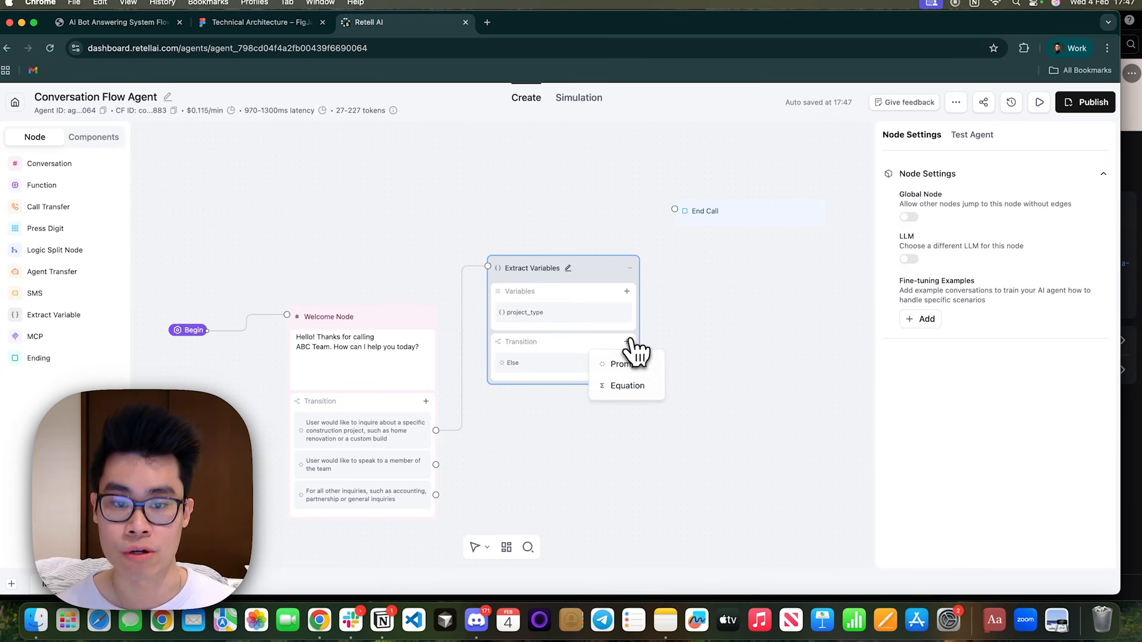
click(631, 387)
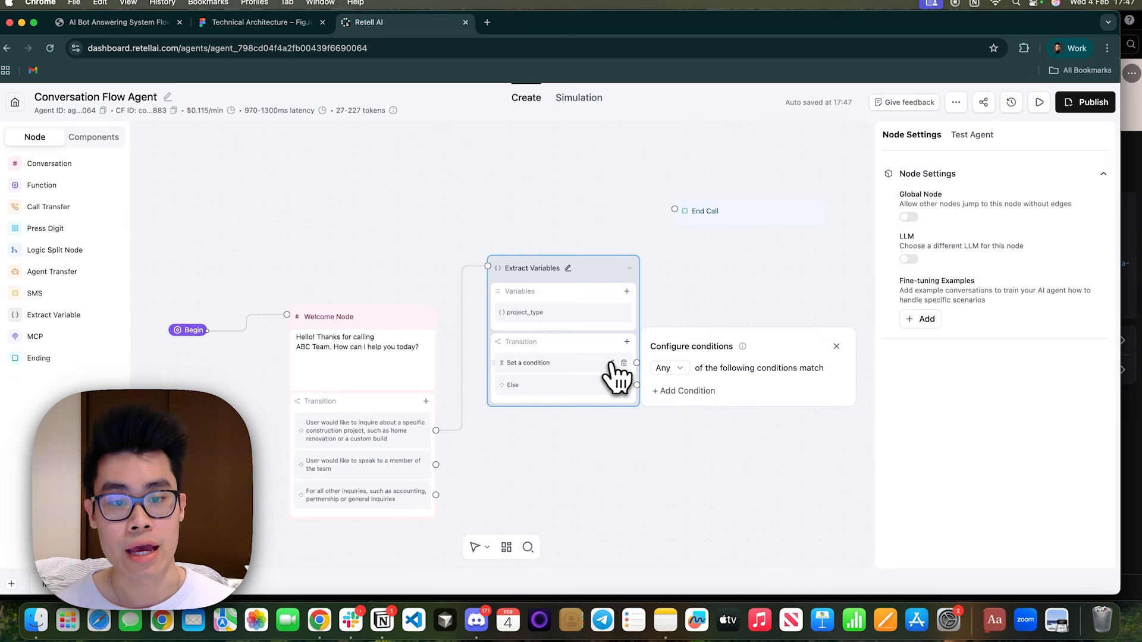
Add a condition to the new equation transition that tests the variable {{project_type}}.
click(673, 391)
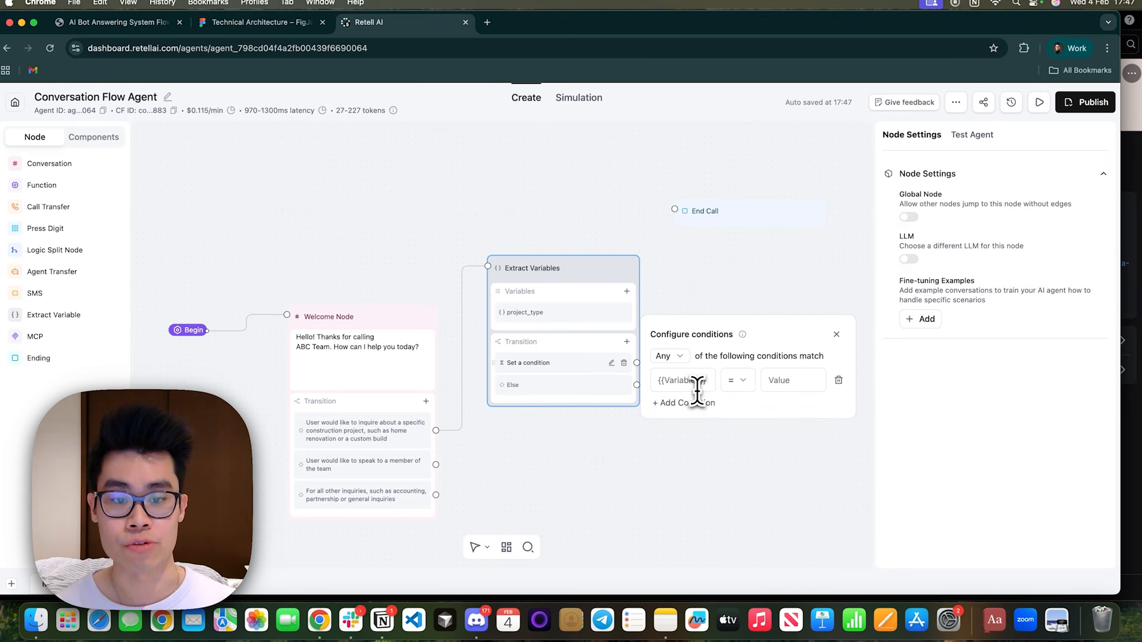
click(697, 387)
text({{projec)
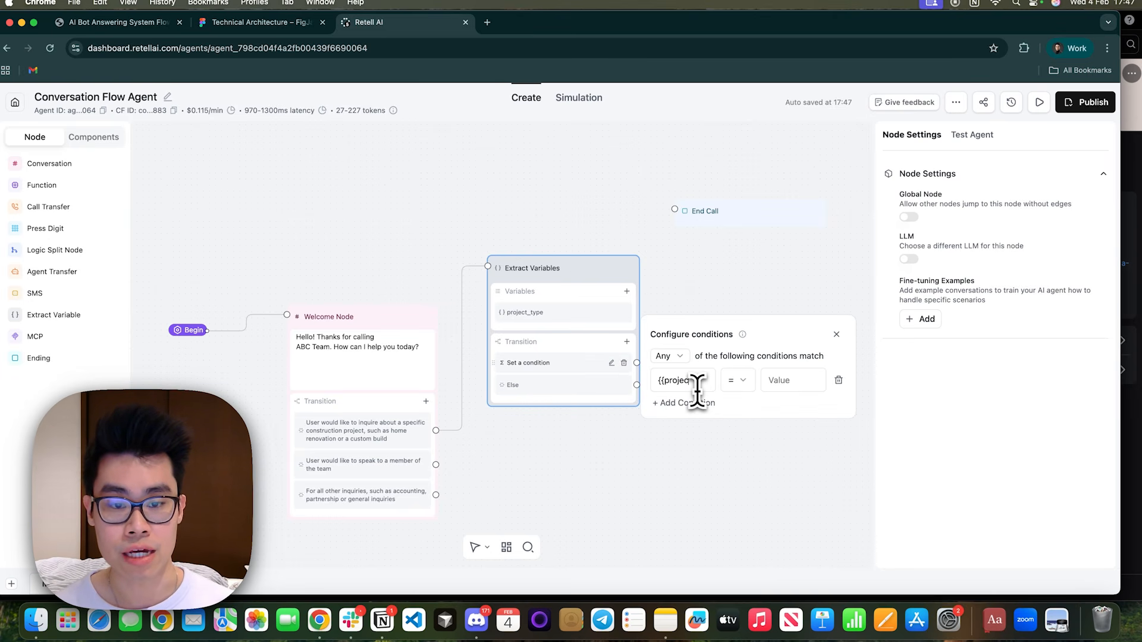
text(t_)
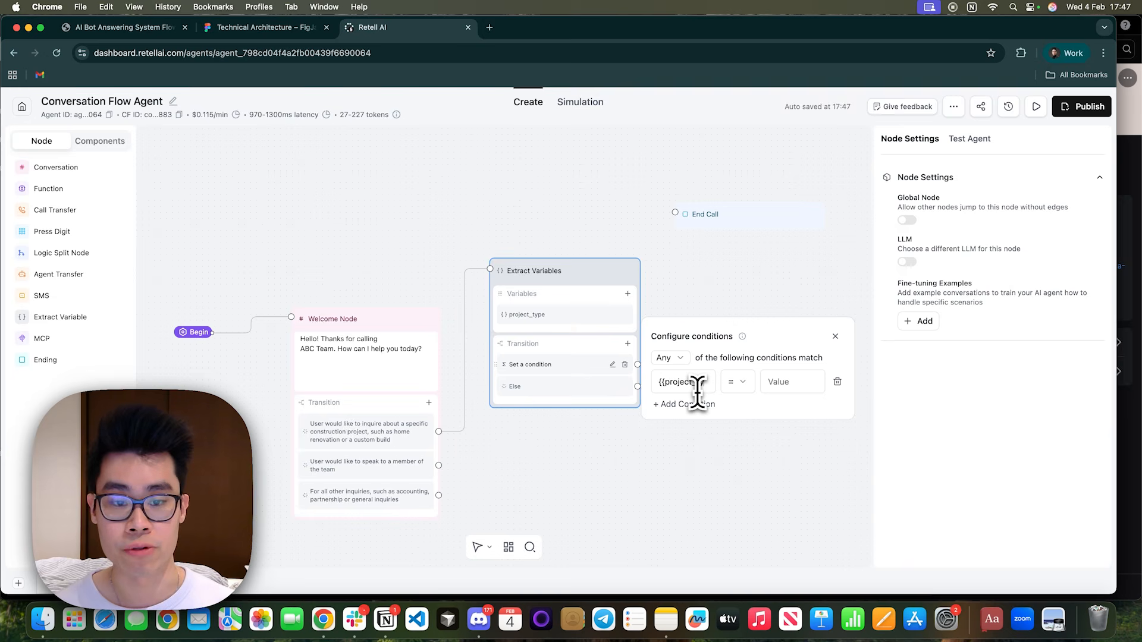
text(type}})
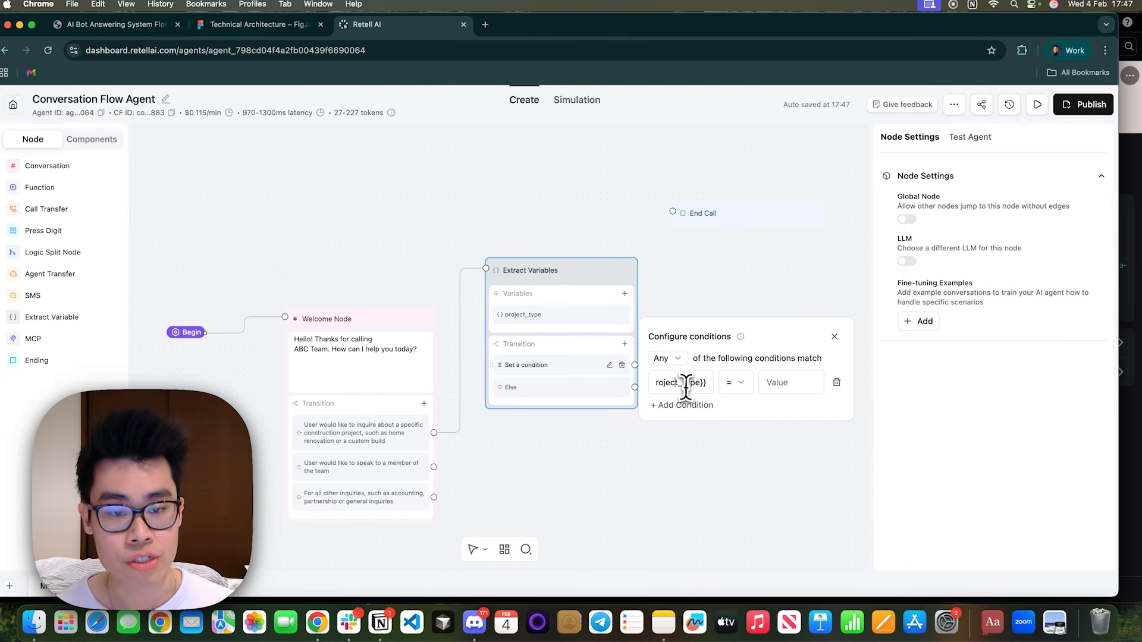
Set the {{project_type}} condition's operator to Contains and its value to home_renovation.
click(780, 383)
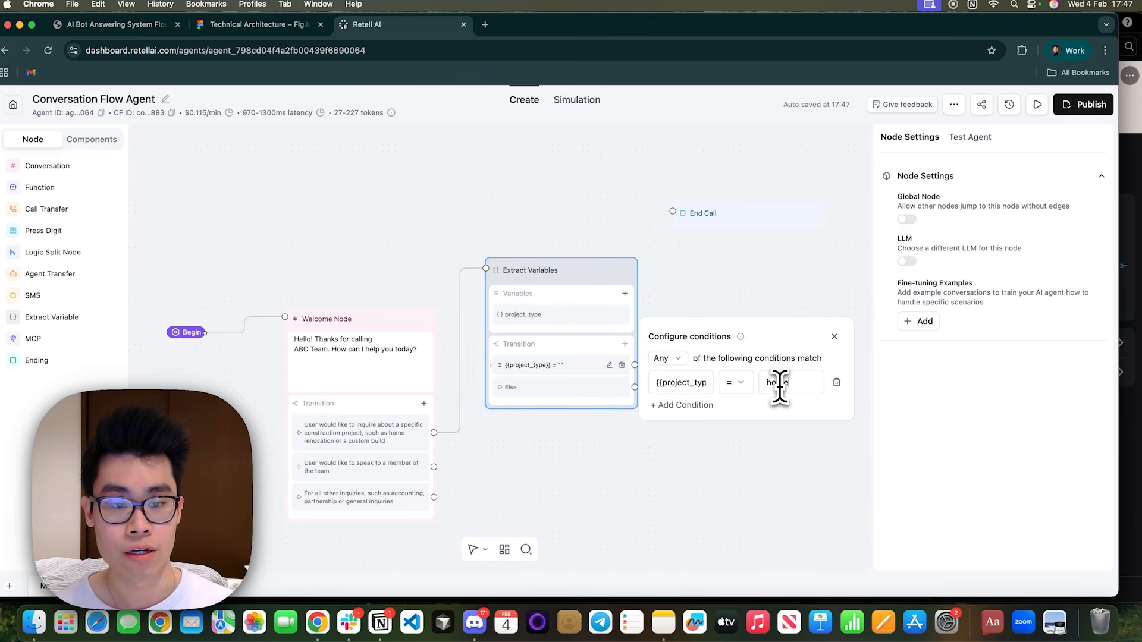
text(ho)
key(BackSpace)
key(BackSpace)
click(736, 383)
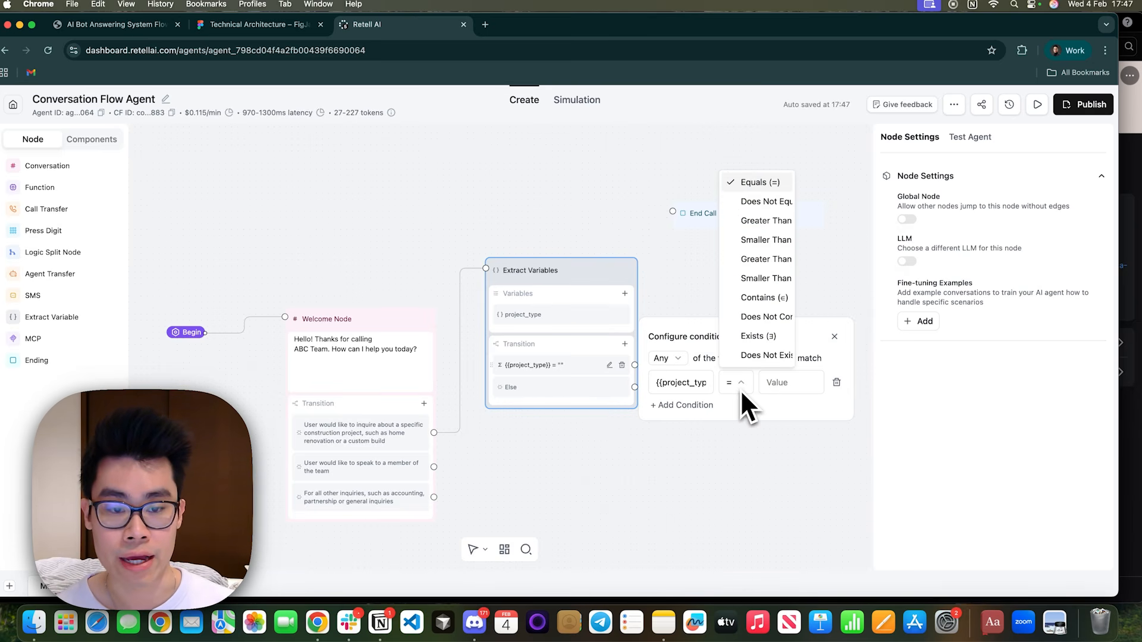
click(762, 314)
click(776, 382)
text(home)
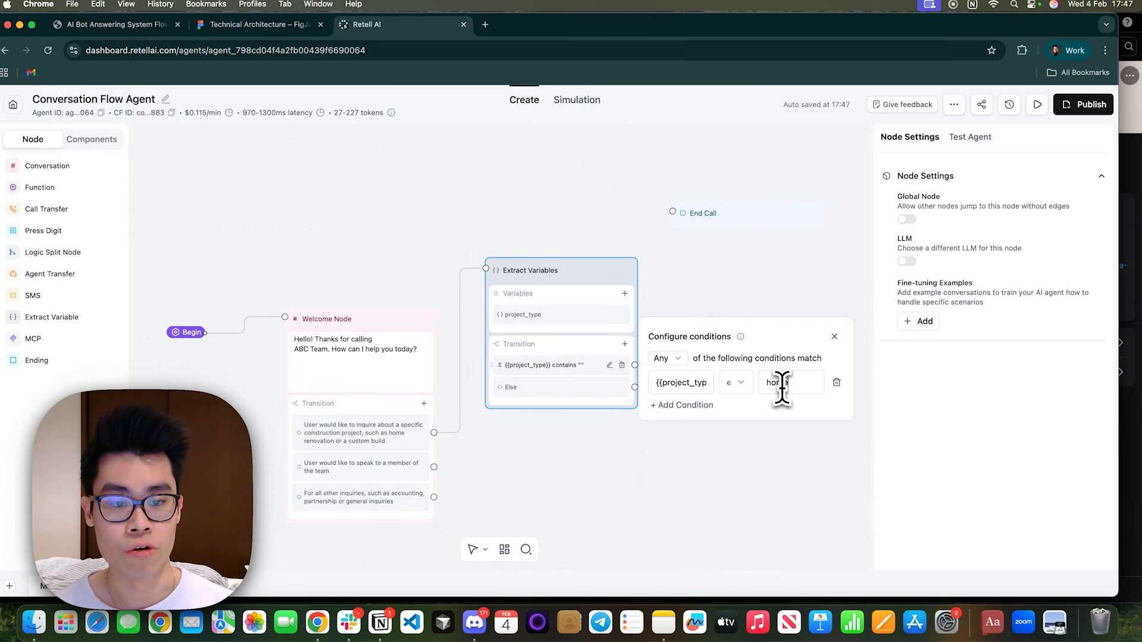
text(_renovation)
Add a second equation transition to the Extract Variables node with the condition {{project_type}} contains custom_build.
click(625, 343)
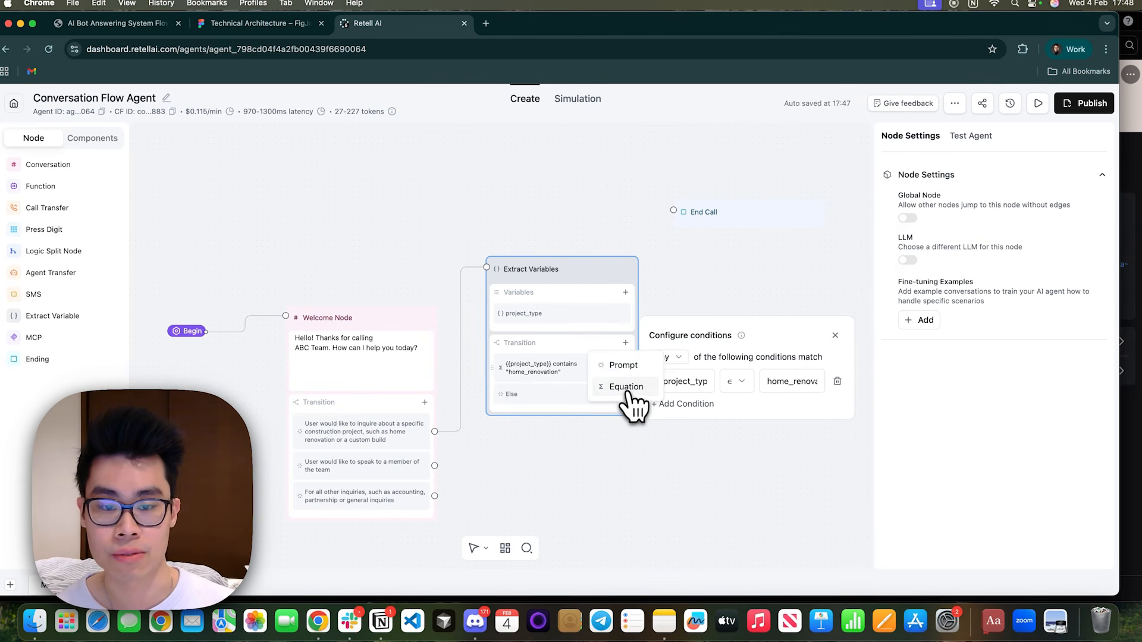
click(627, 388)
click(679, 397)
click(680, 385)
text({{project_)
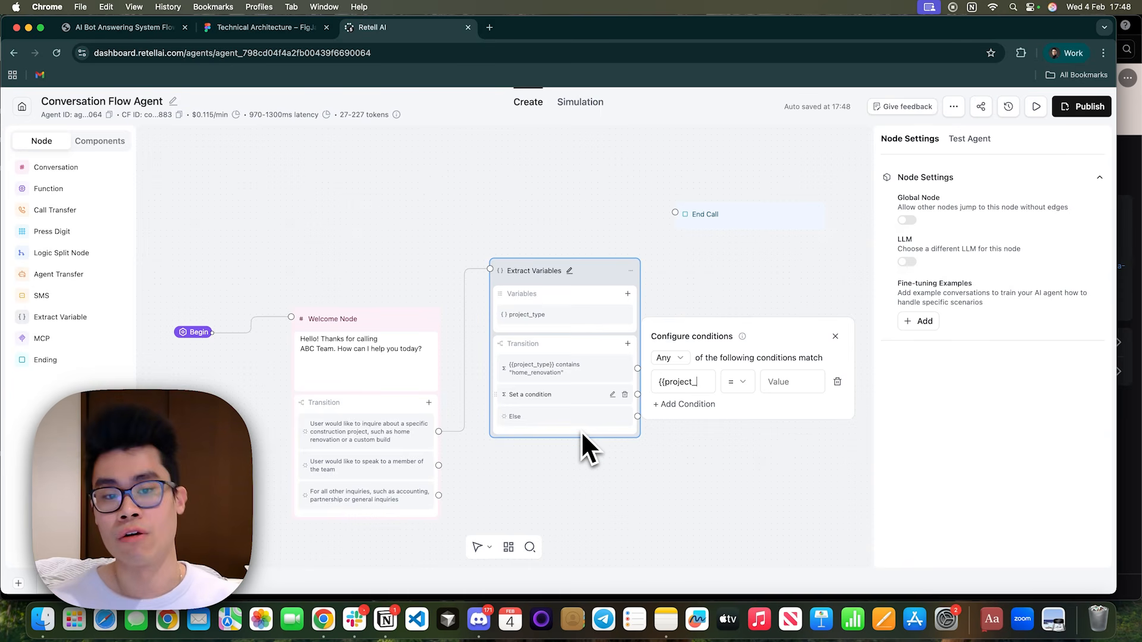
text(type}})
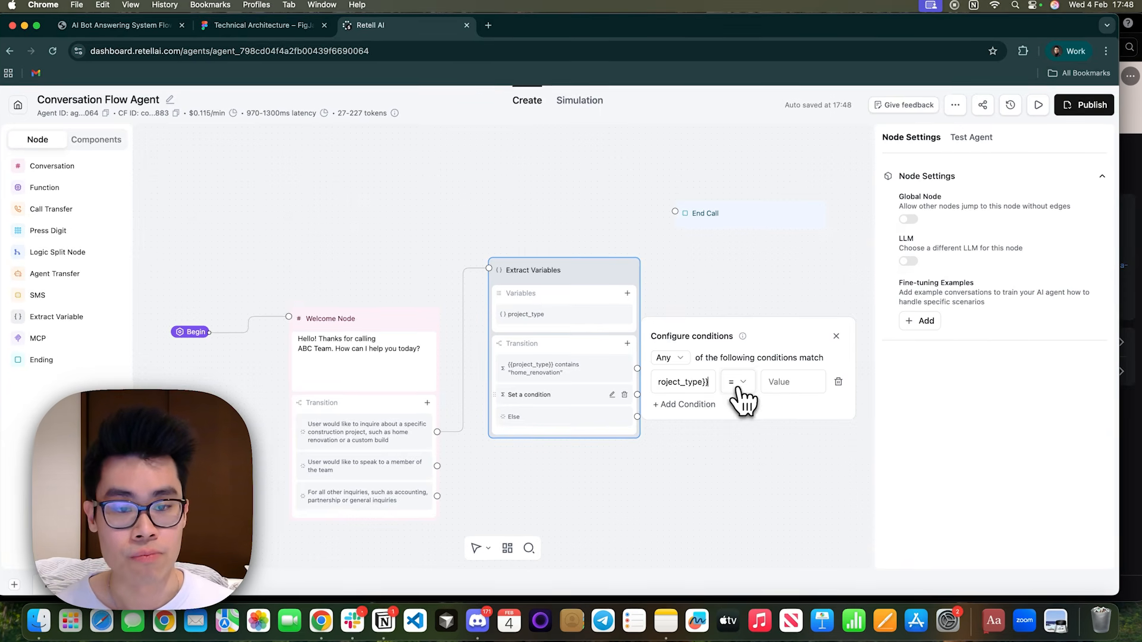
click(738, 384)
click(765, 297)
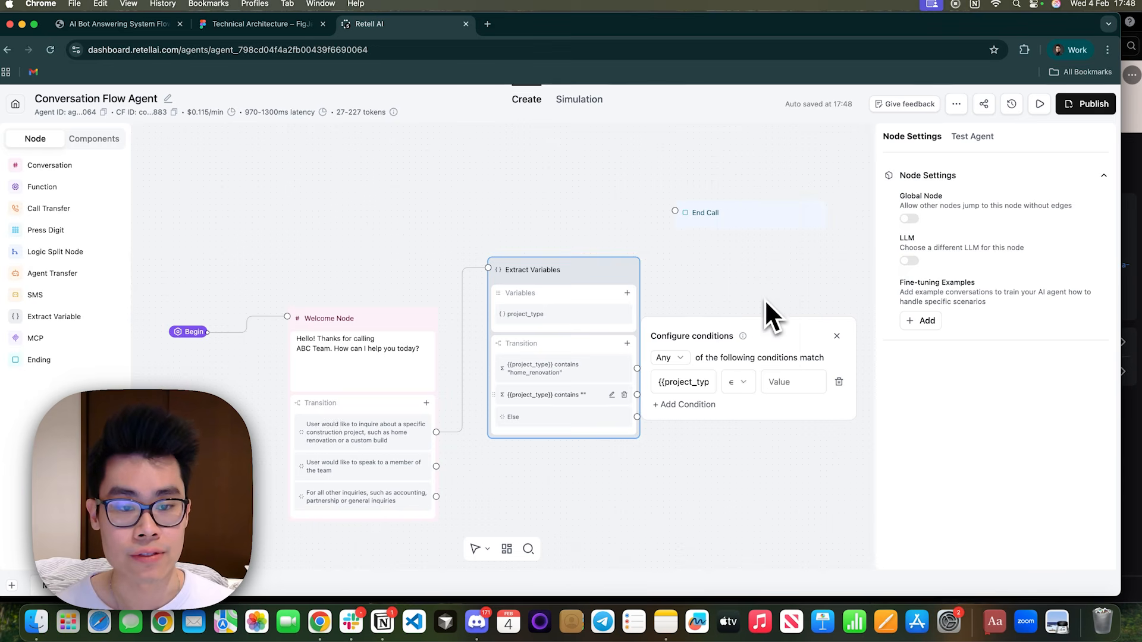
click(793, 384)
text(custom_build)
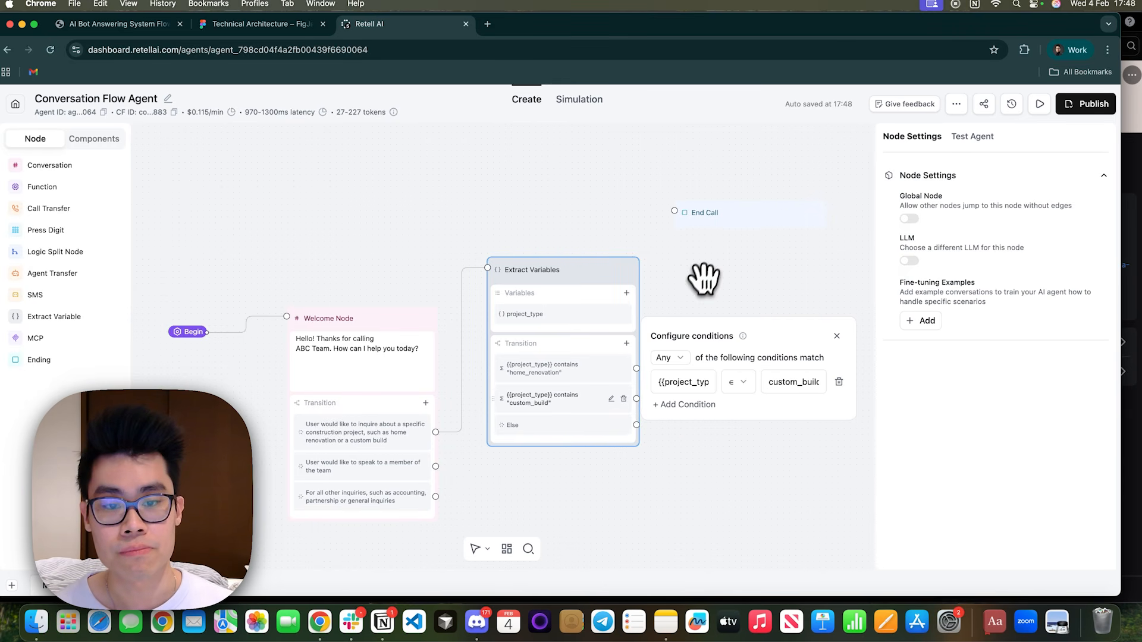
click(706, 273)
Move the End Call node farther from the Extract Variables node and add a Conversation node between them.
drag(730, 224, 857, 227)
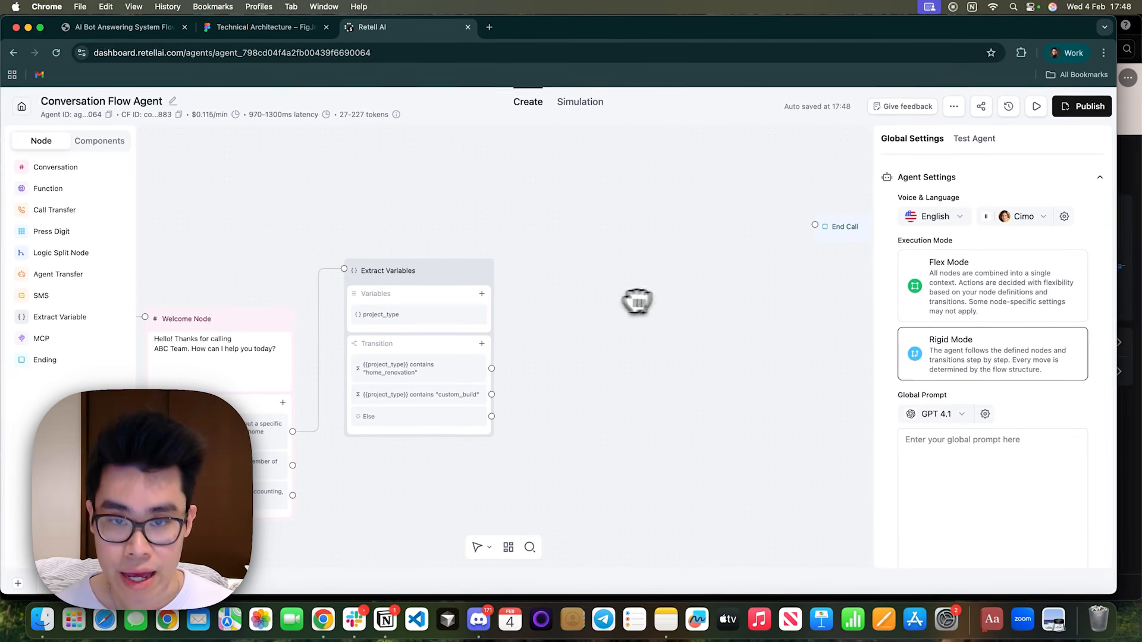
click(53, 173)
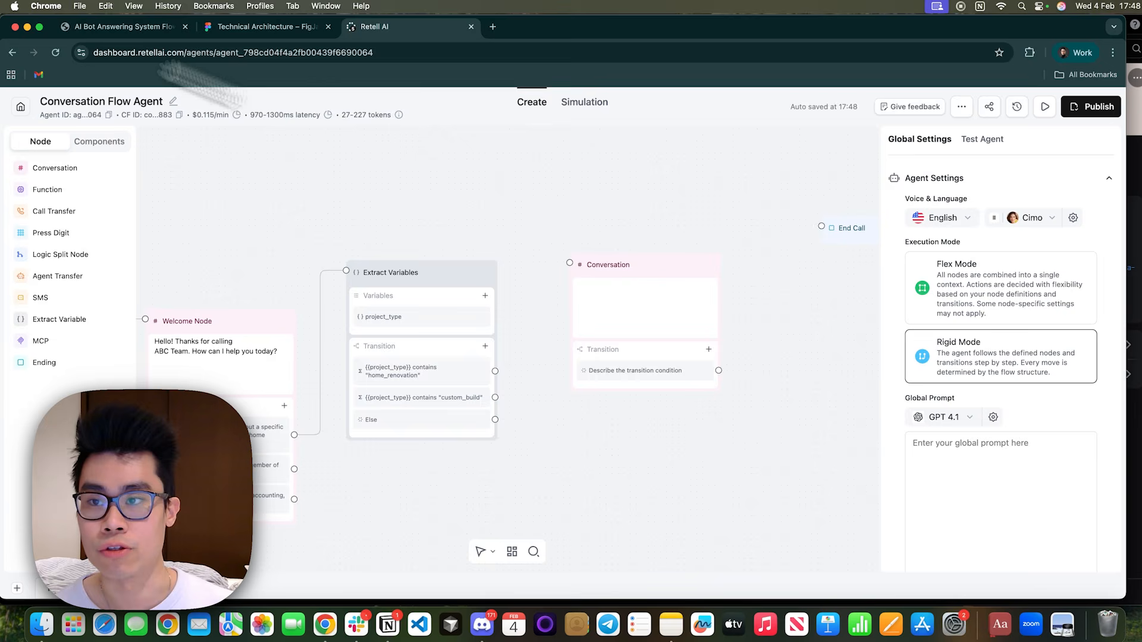
Check the client's flow chart, then replace the empty Conversation node beside Extract Variables with a Call Transfer node.
click(89, 27)
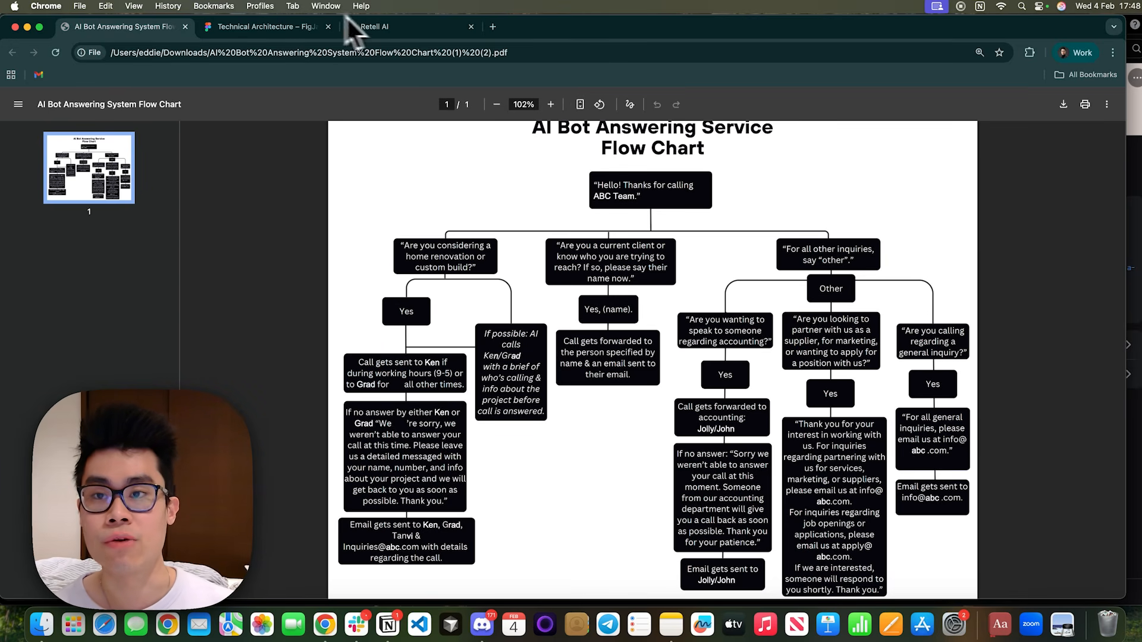
click(444, 29)
click(683, 261)
key(BackSpace)
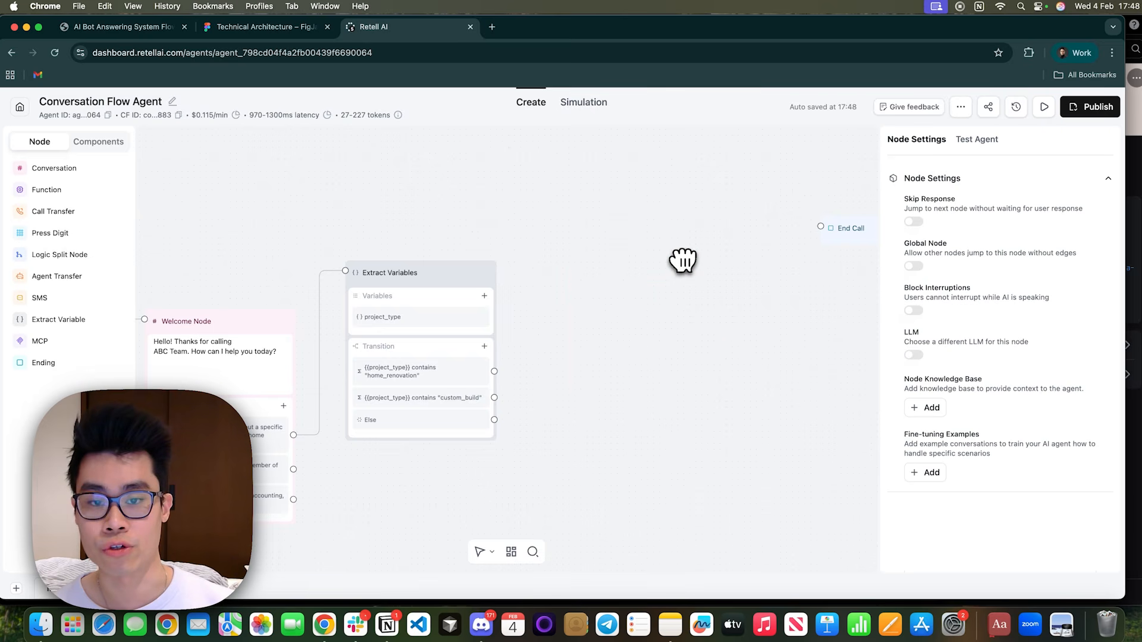
click(74, 213)
drag(660, 356, 659, 265)
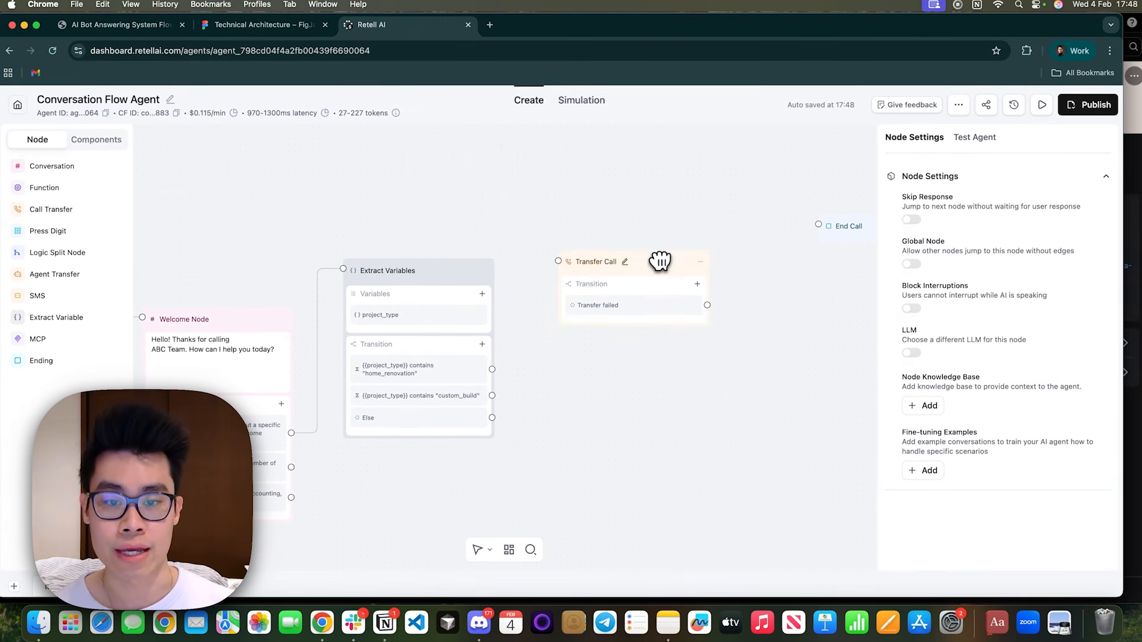
Connect both the home_renovation and custom_build transitions to the Transfer Call node and select that node.
drag(495, 370, 557, 261)
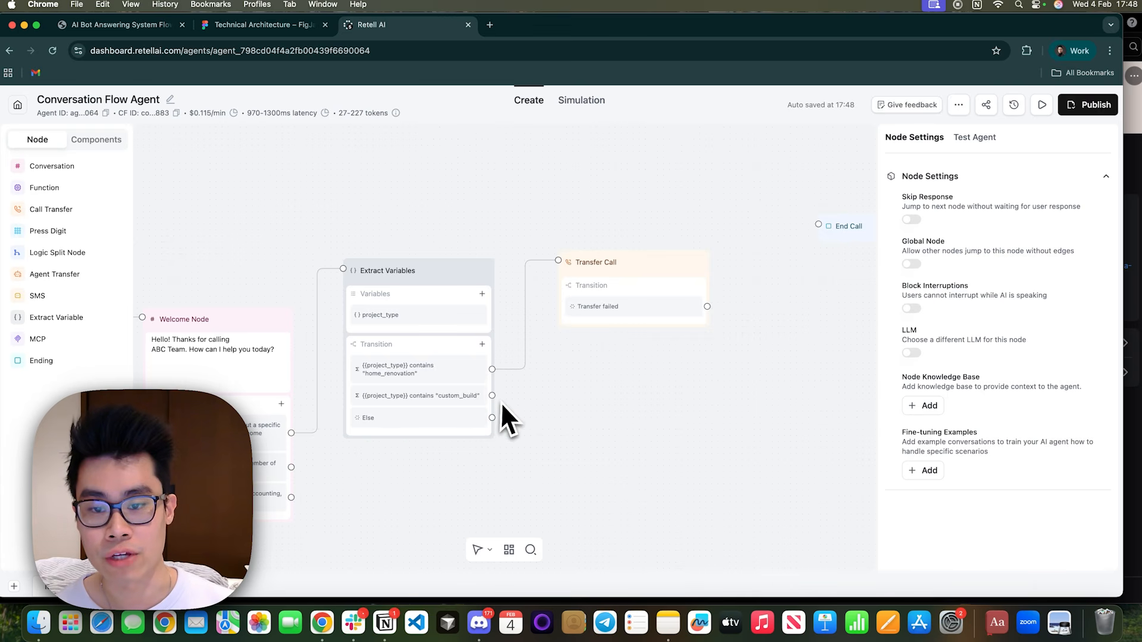
drag(492, 395, 558, 262)
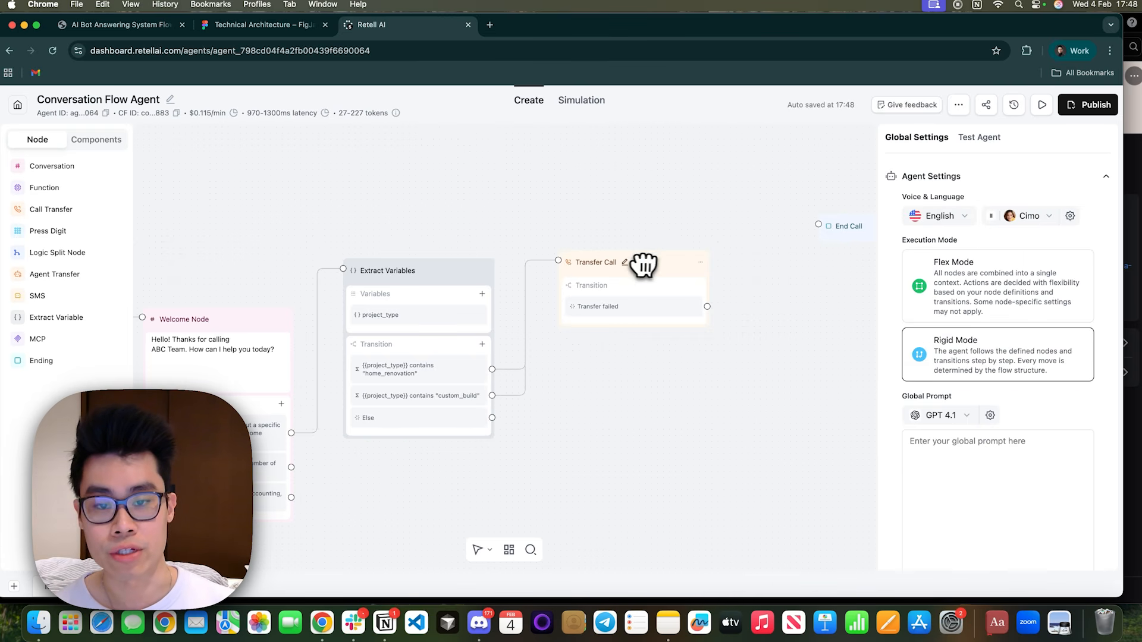
drag(653, 265, 641, 245)
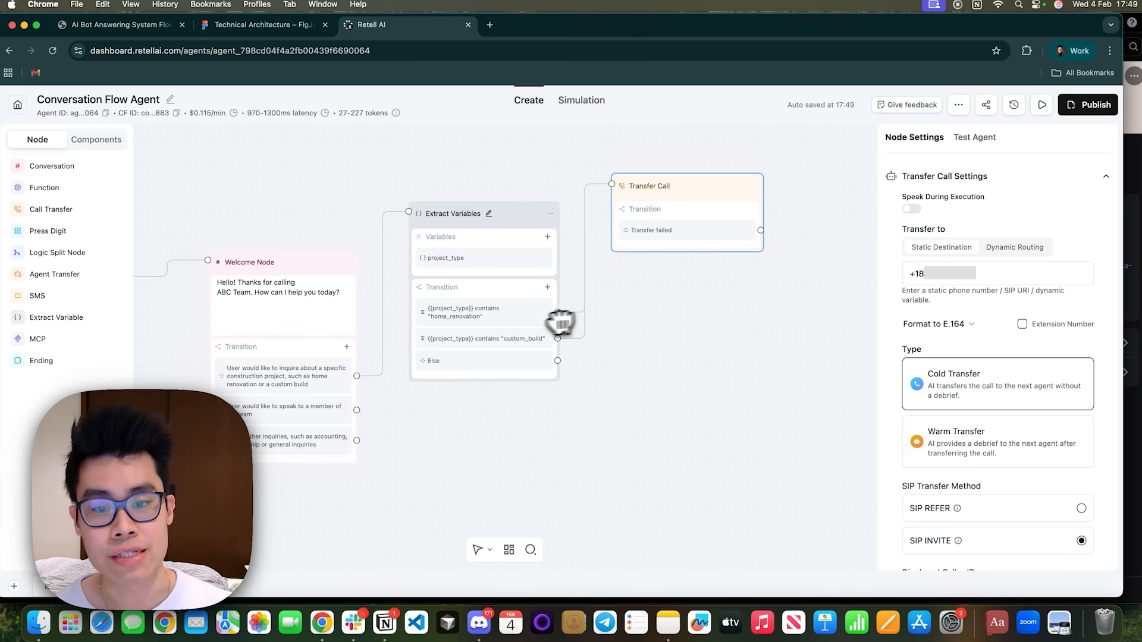
Add a Conversation node below the Transfer Call node and connect the Else transition of Extract Variables to it.
click(63, 171)
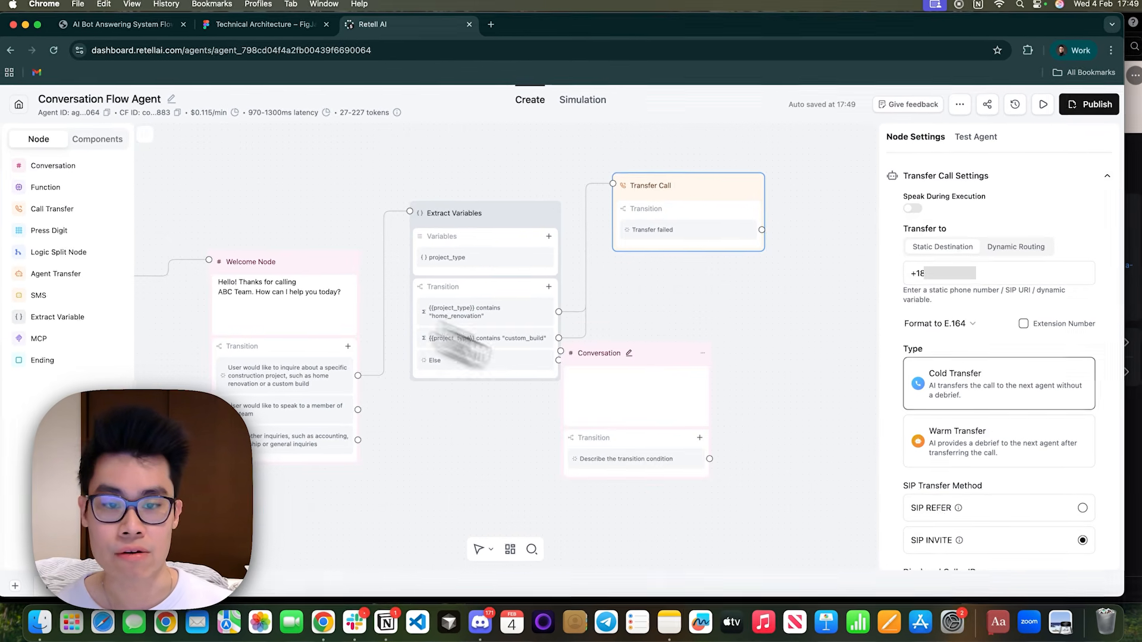
click(719, 394)
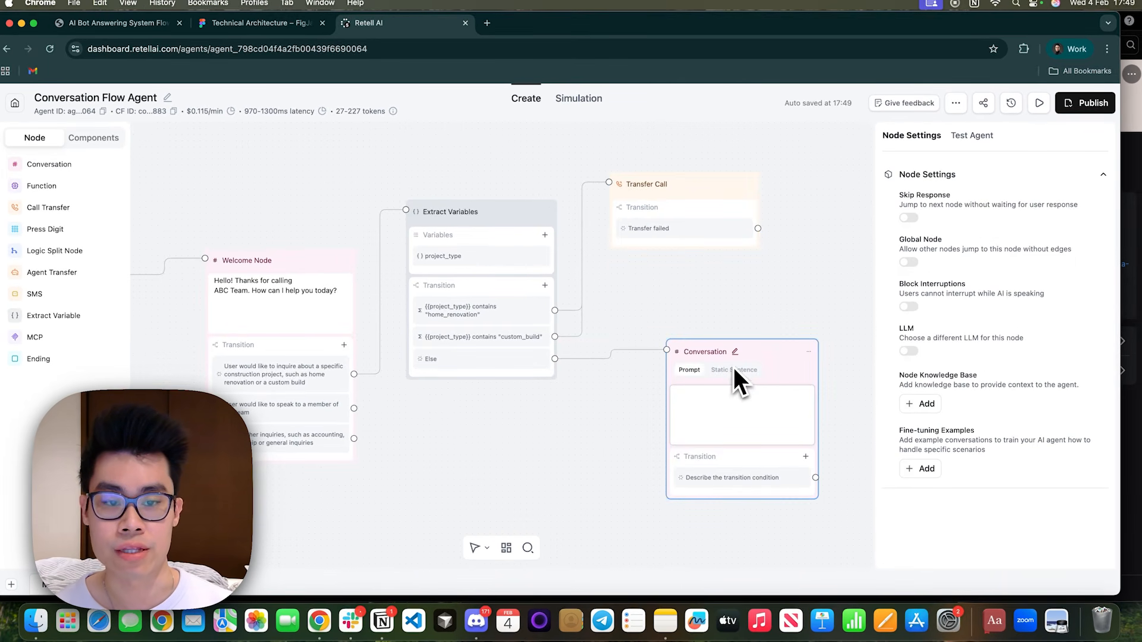
click(734, 369)
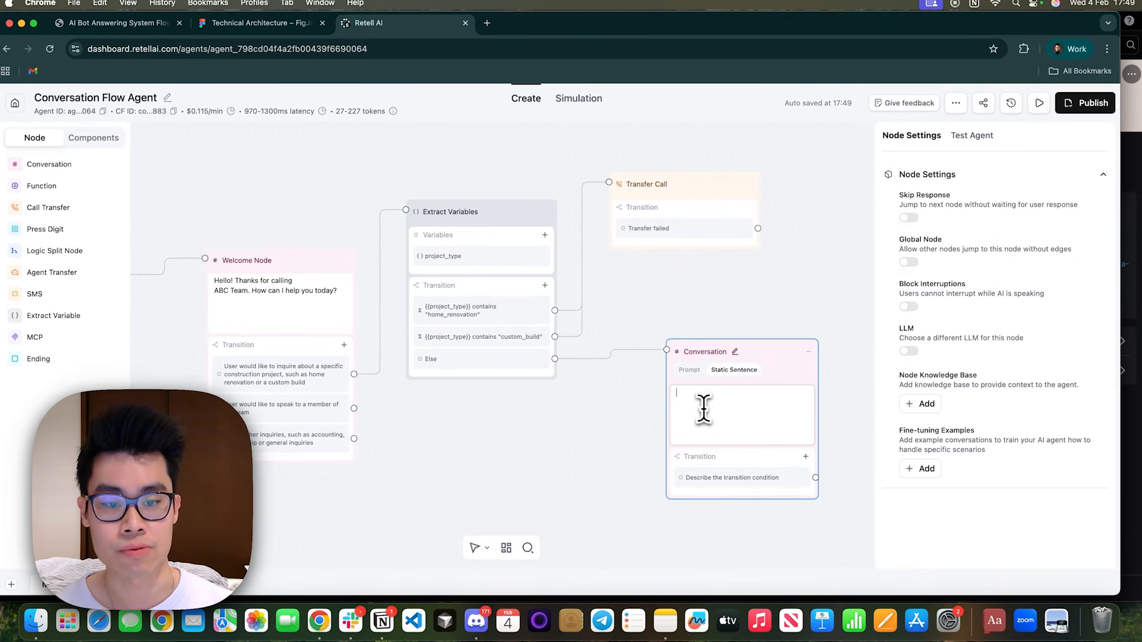
Enter the Conversation node's static sentence "Sorry, but we only do home renovation or custom build. Thanks for calling us!".
text(Sorry, but we only do )
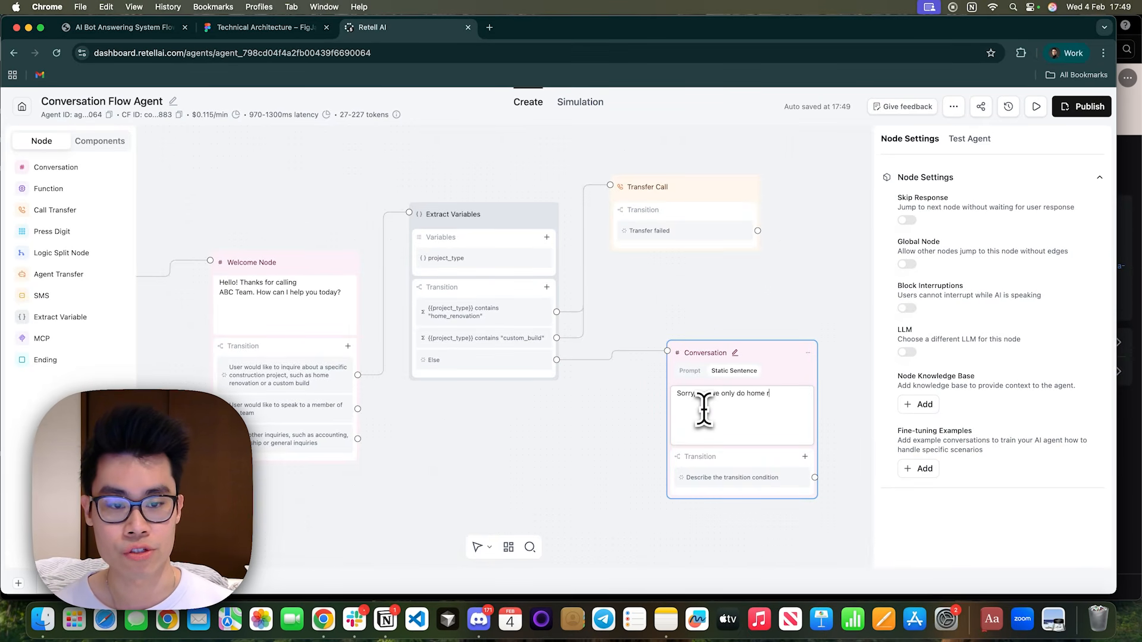
text(home or)
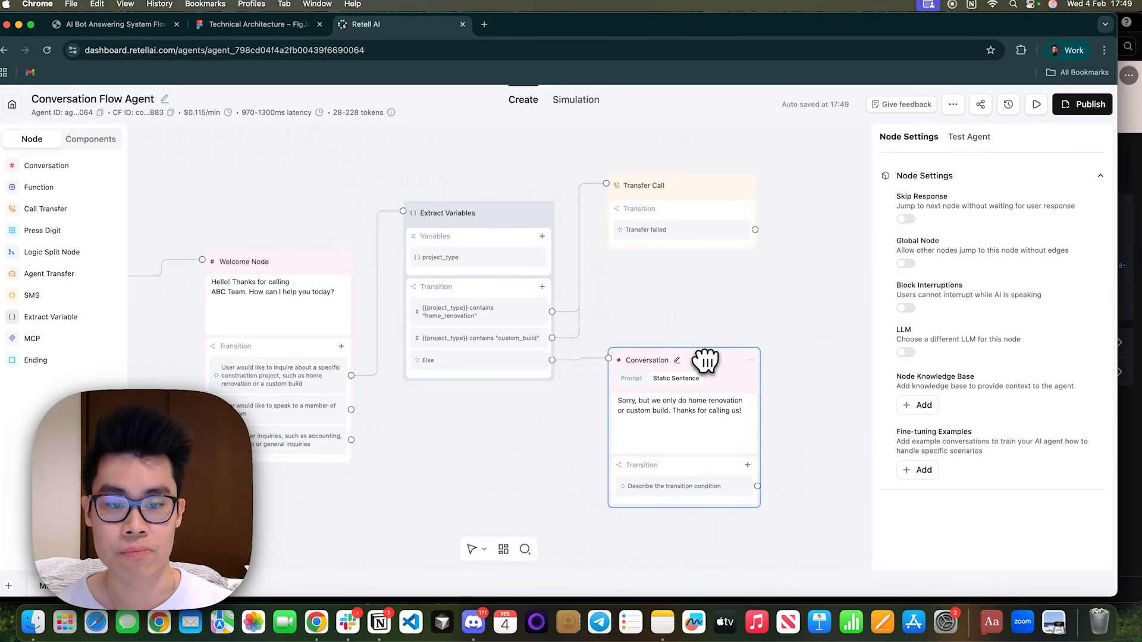
scroll(710, 381, down, 3)
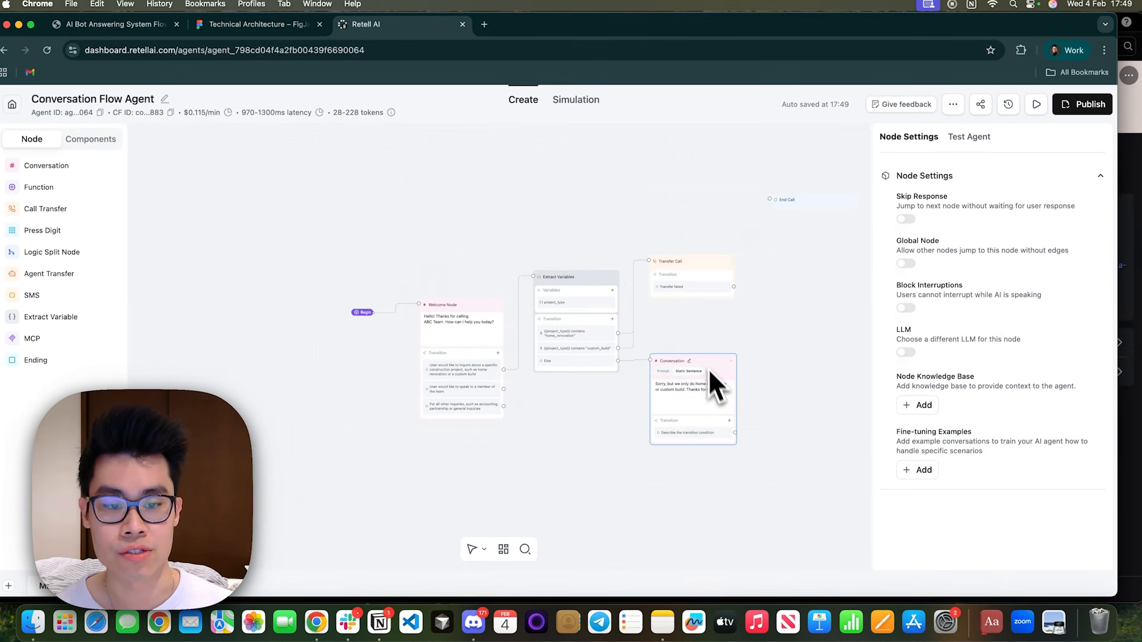
scroll(725, 414, up, 4)
scroll(726, 416, down, 4)
scroll(808, 392, up, 4)
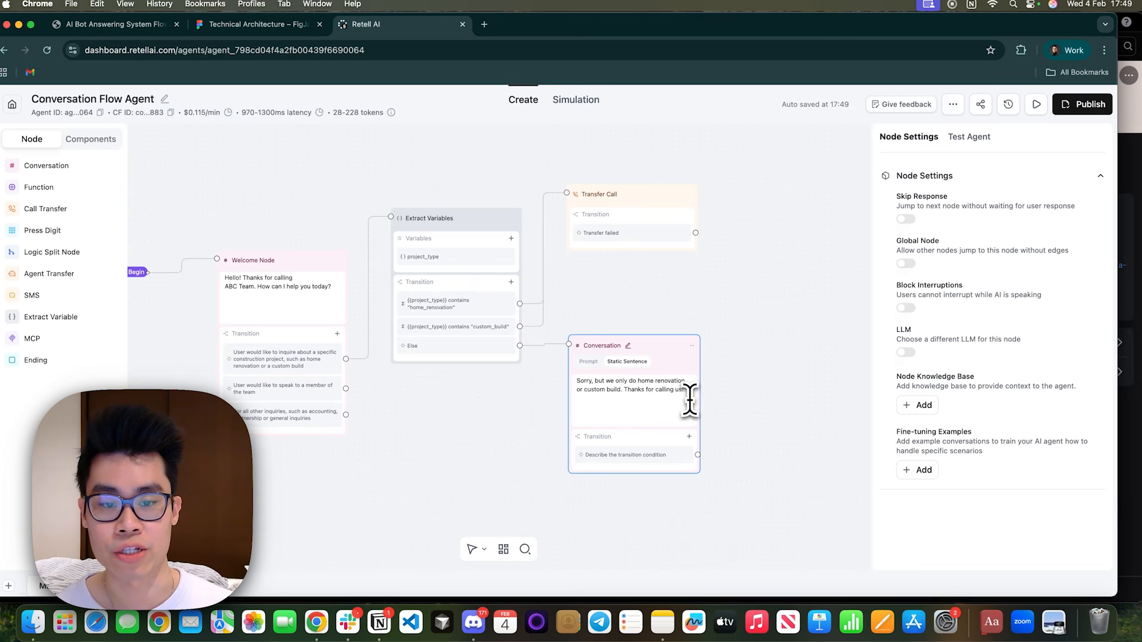
drag(689, 400, 573, 369)
click(668, 352)
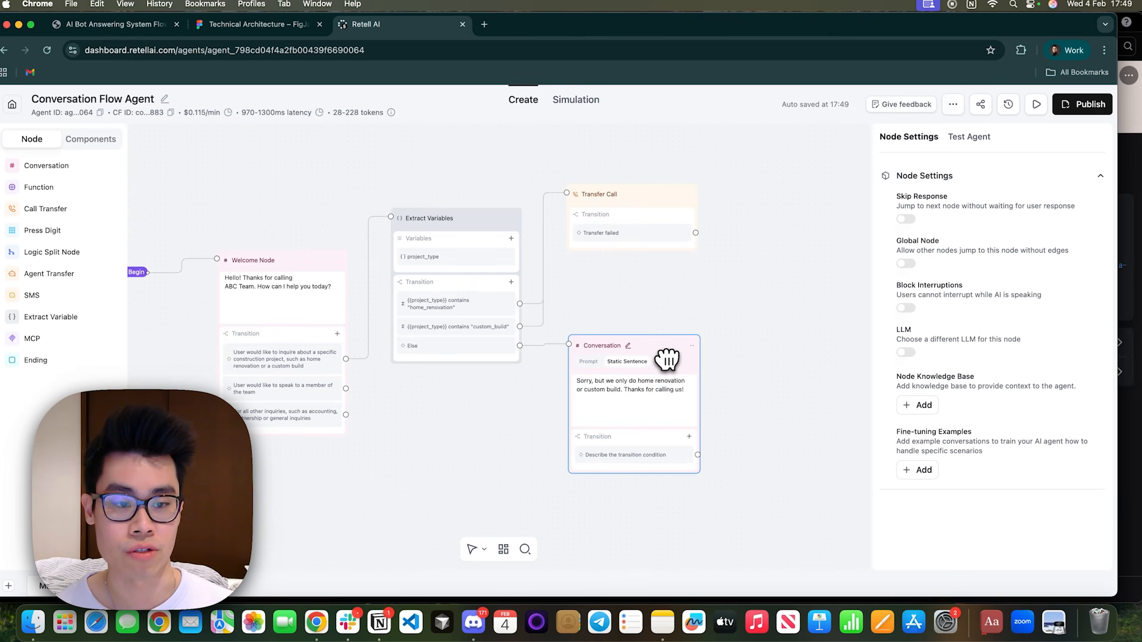
Enable Skip Response for the new Conversation node so it moves on without waiting for the caller.
click(666, 459)
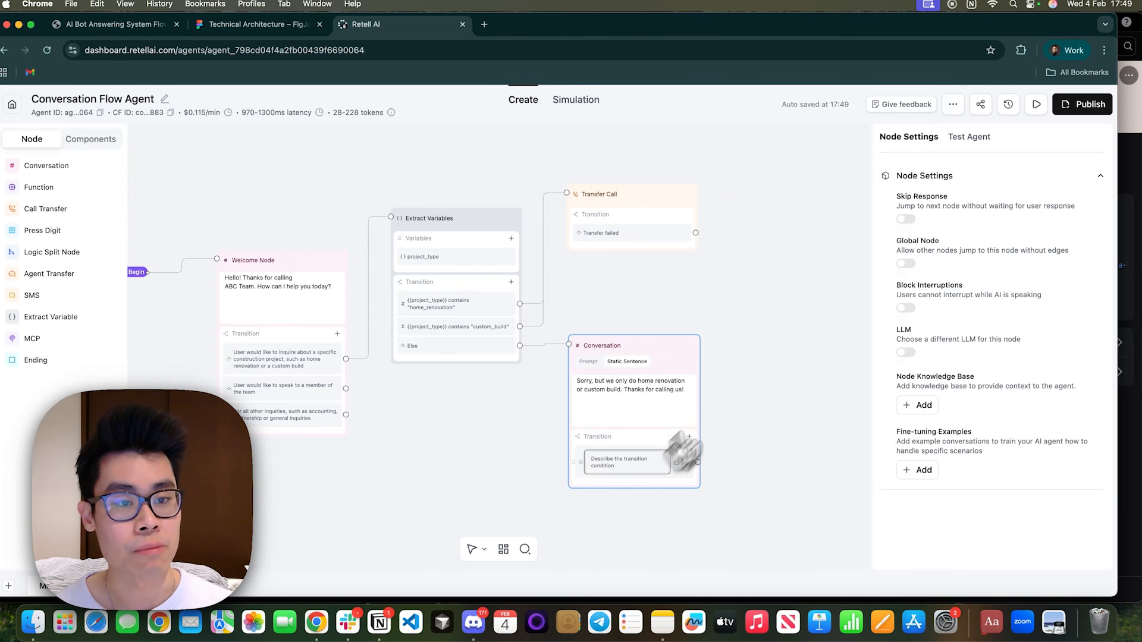
drag(899, 206, 982, 219)
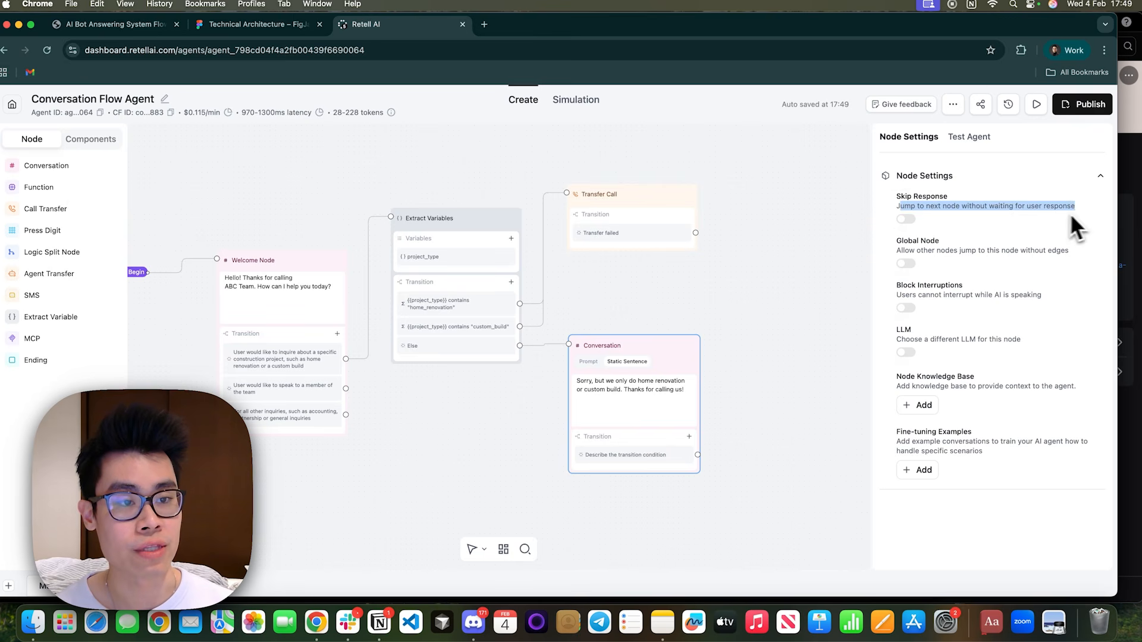
click(906, 219)
Move the End Call node nearer the Conversation node's level and connect the Skip response transition to it.
scroll(744, 339, down, 3)
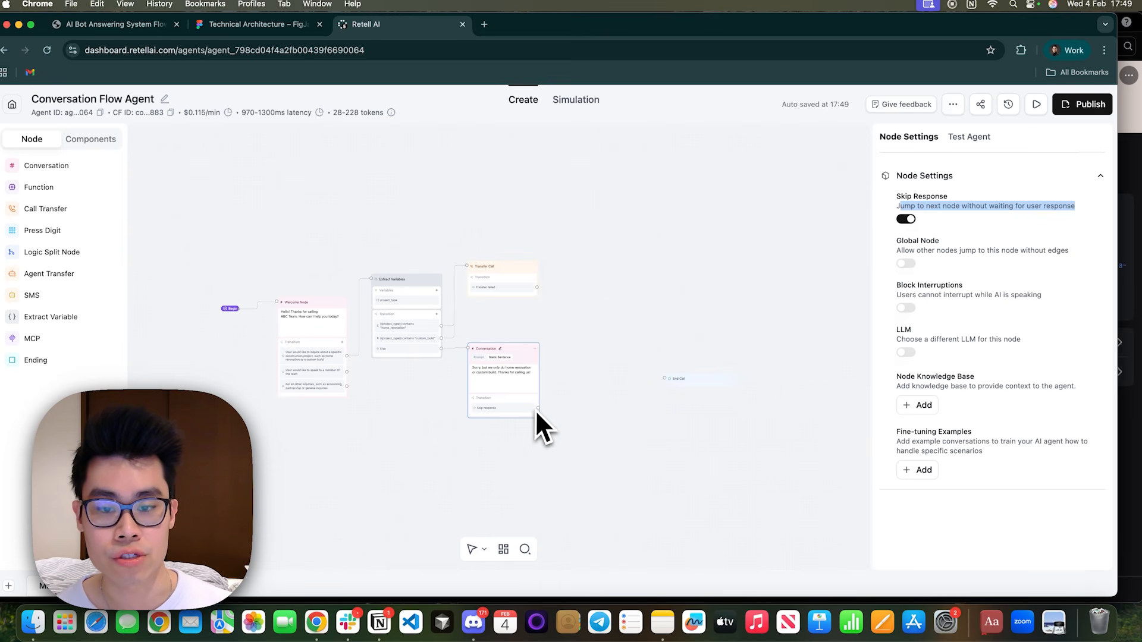
scroll(537, 409, up, 3)
drag(541, 409, 791, 351)
drag(670, 257, 671, 319)
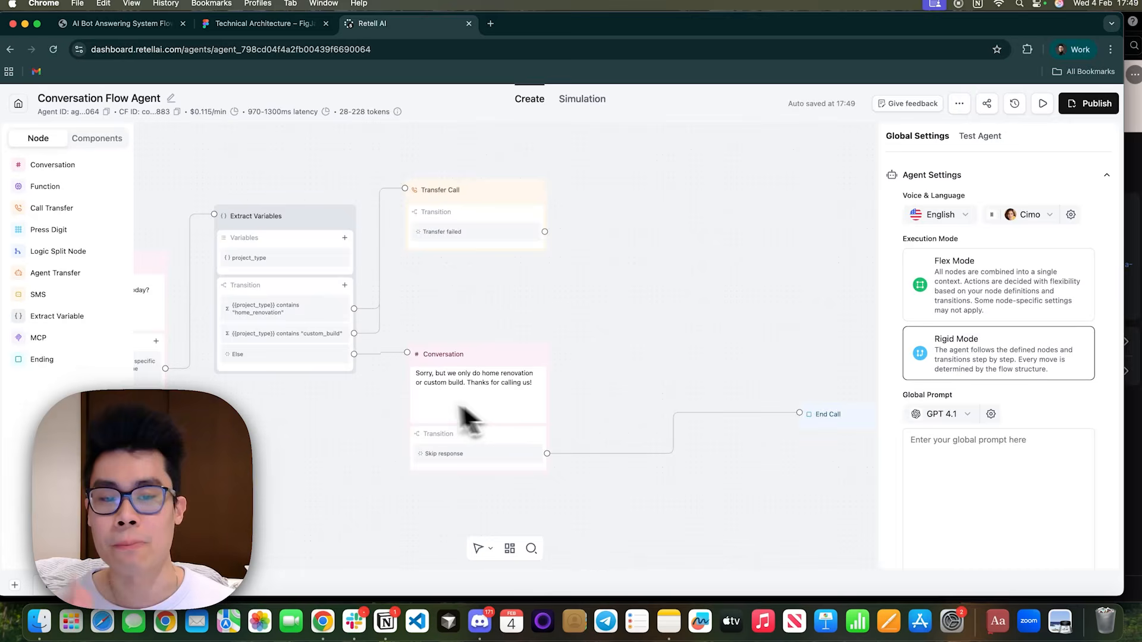
drag(509, 393, 417, 374)
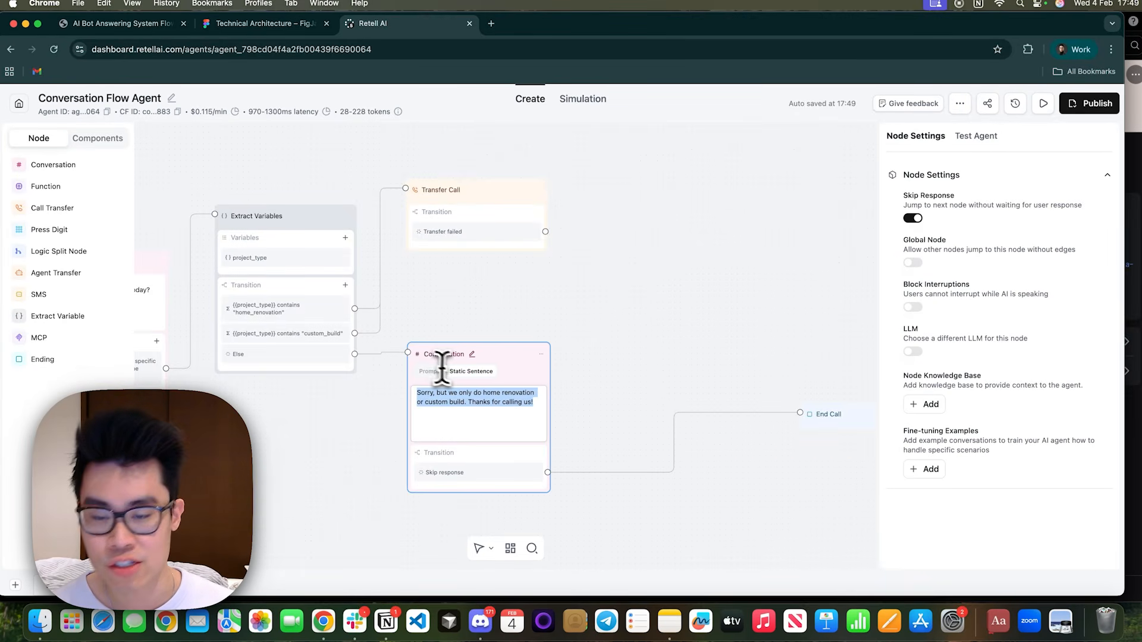
scroll(700, 338, up, 2)
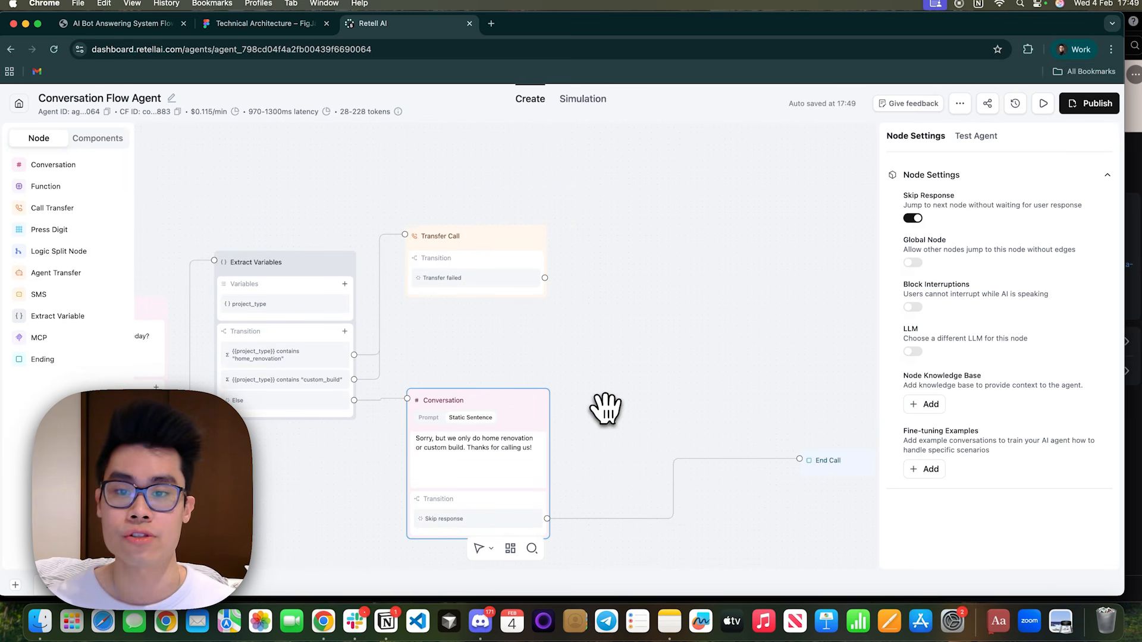
Check the working-hours rule in the flow chart and switch the Transfer Call node's destination to Dynamic Routing.
click(590, 260)
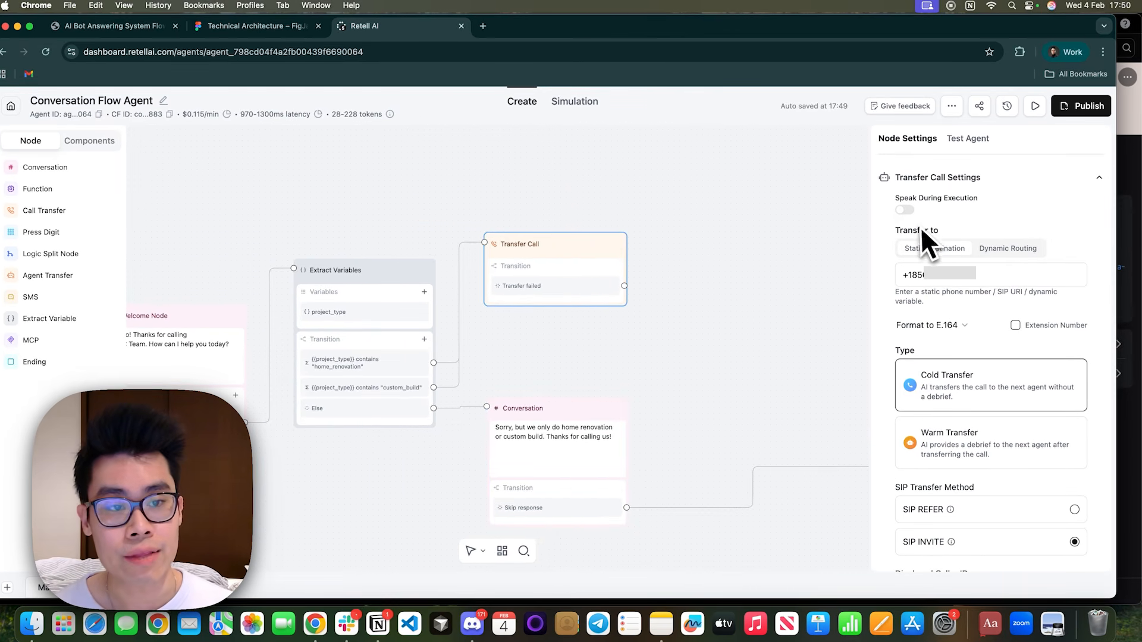
triple_click(962, 277)
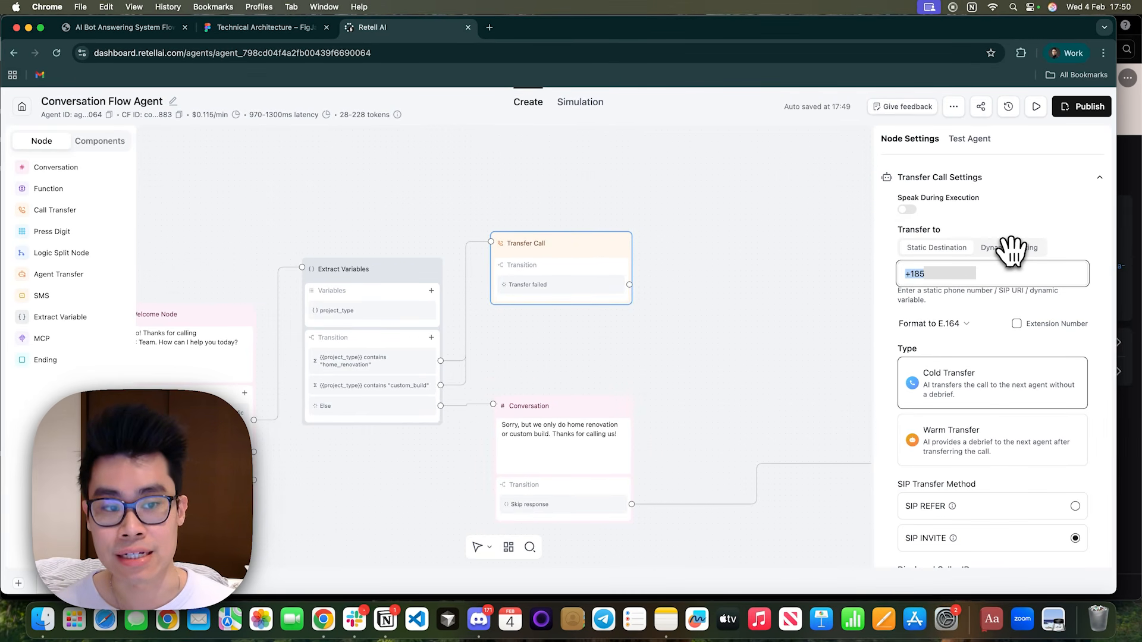
click(102, 27)
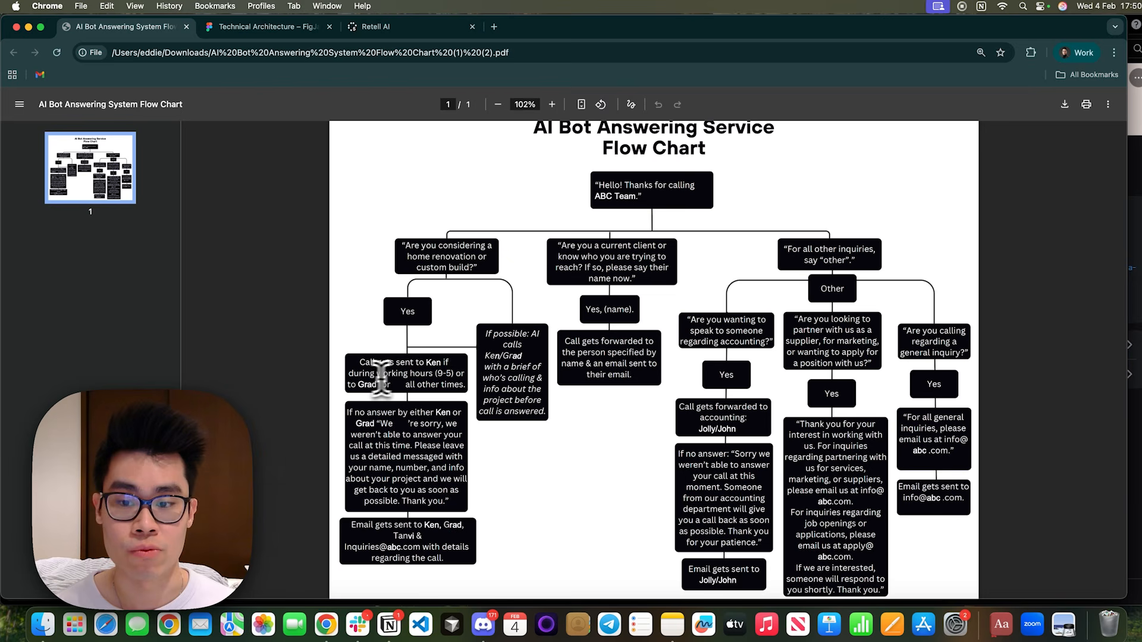
click(373, 29)
click(984, 249)
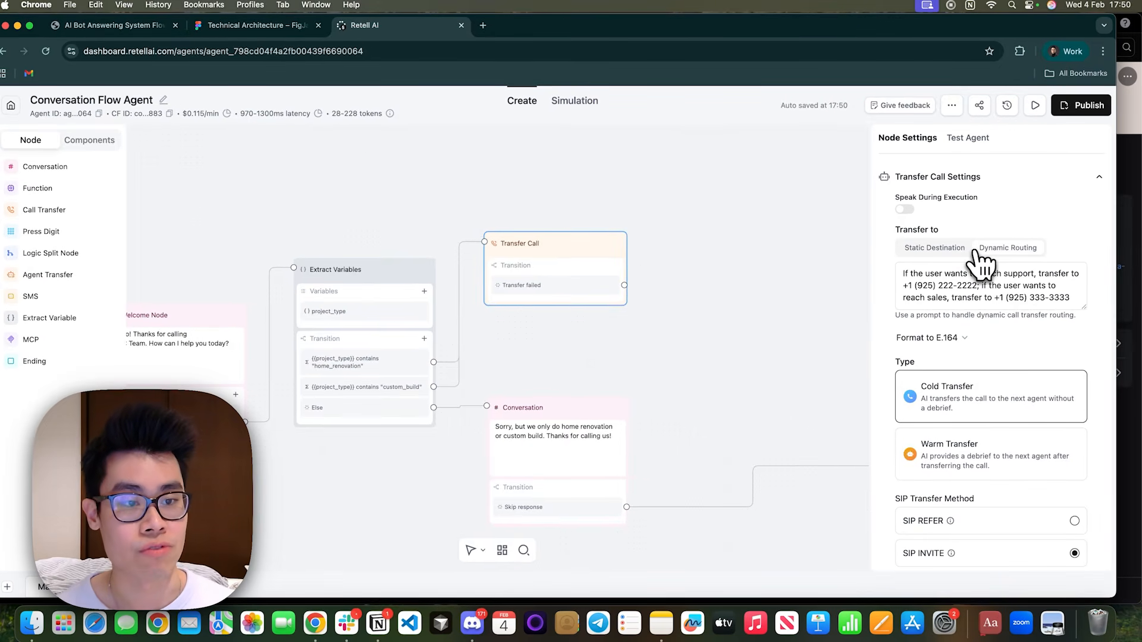
Start the dynamic routing prompt with "If the current time {{current_time_UK/London}}", inserting the time variable before the sample wording.
click(926, 273)
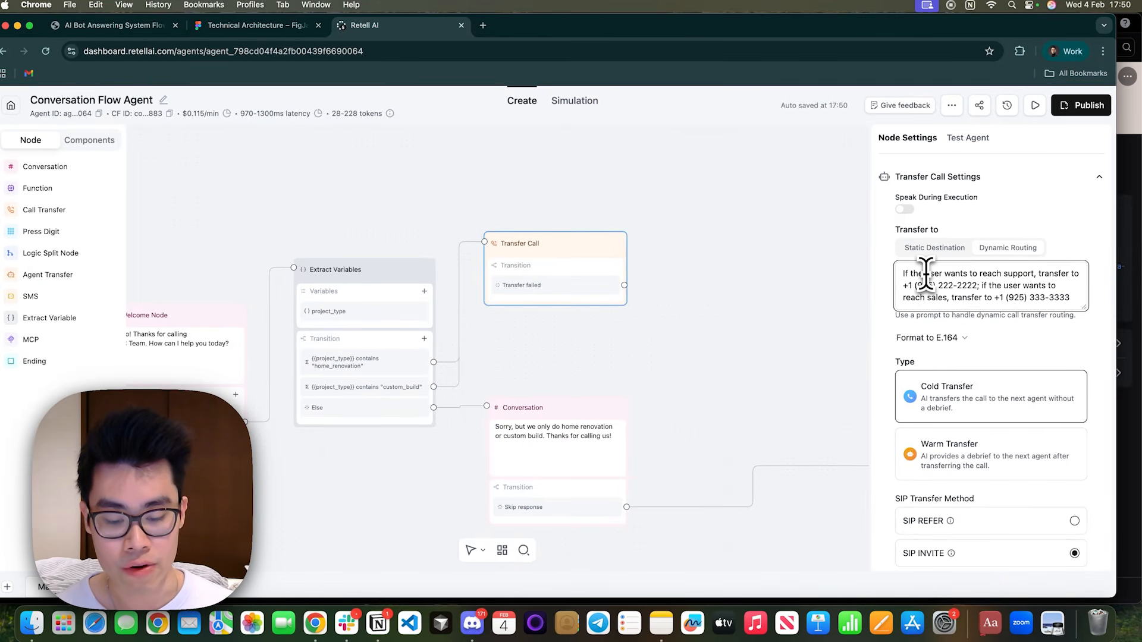
text(current tiem)
key(BackSpace)
key(BackSpace)
key(BackSpace)
key(BackSpace)
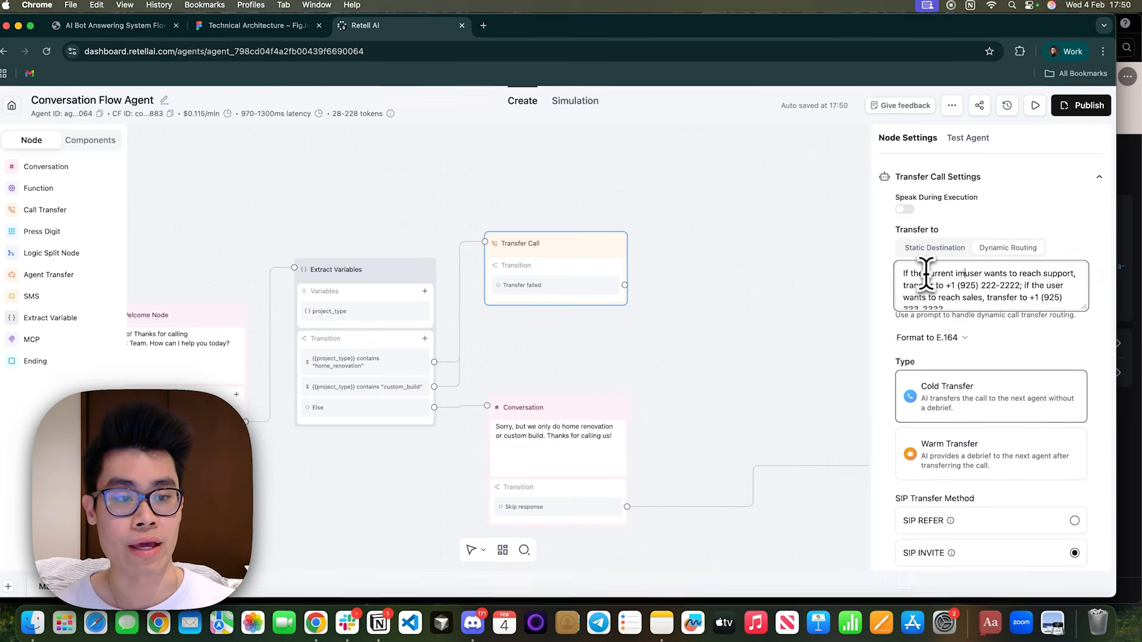
text(tinm)
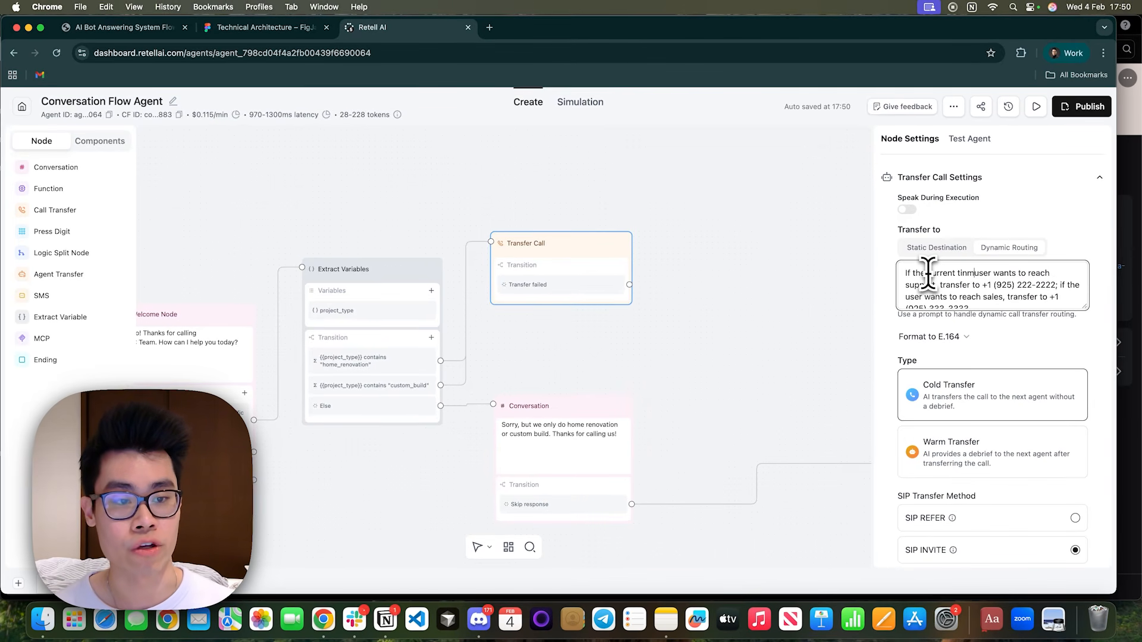
key(BackSpace)
key(BackSpace)
text(me )
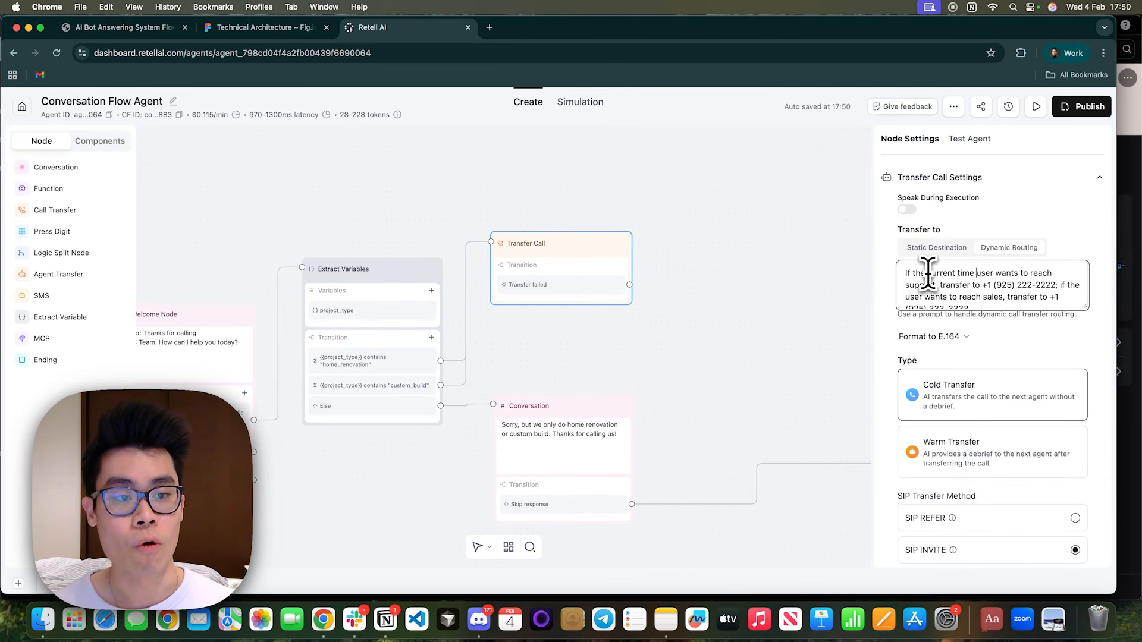
text({{)
text(current)
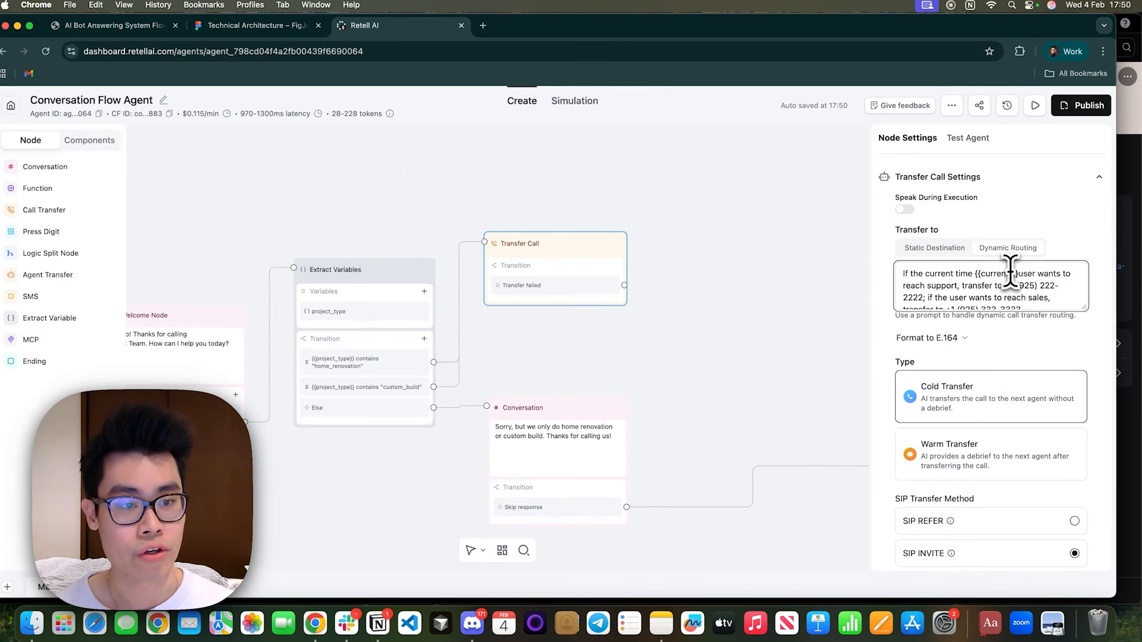
text(_time_UK/)
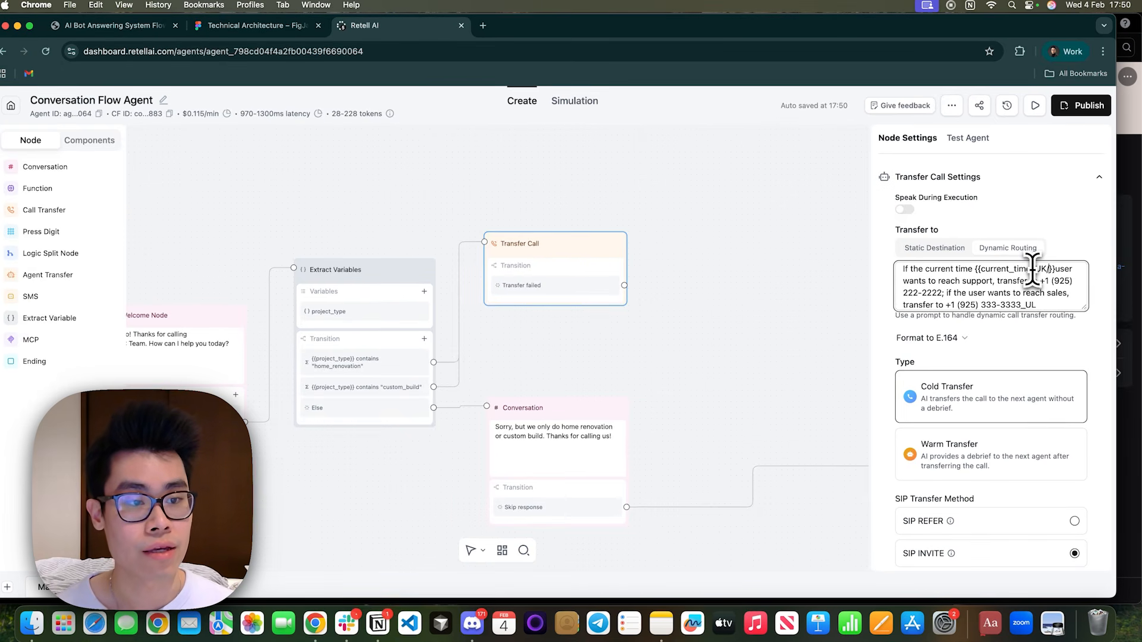
text(London)
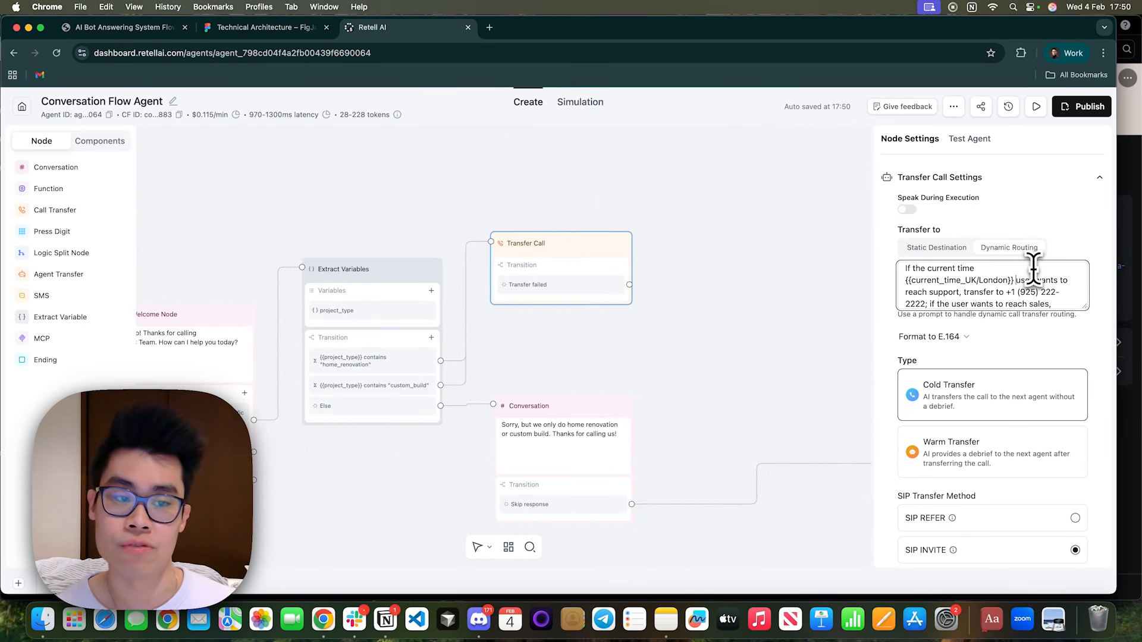
drag(904, 280, 1015, 282)
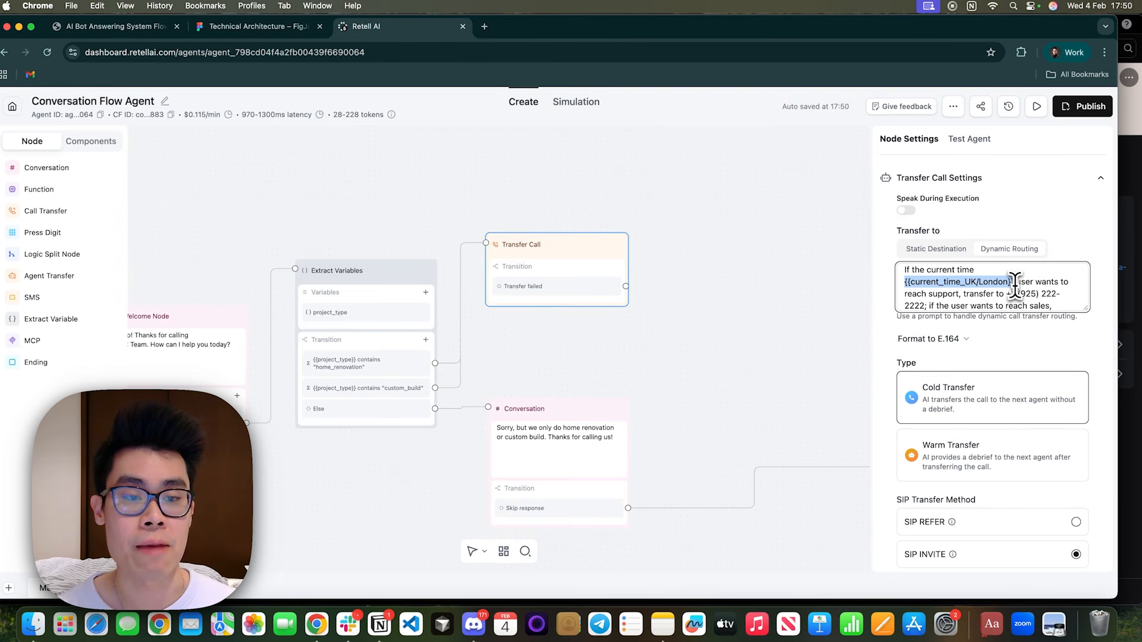
drag(963, 281, 1019, 283)
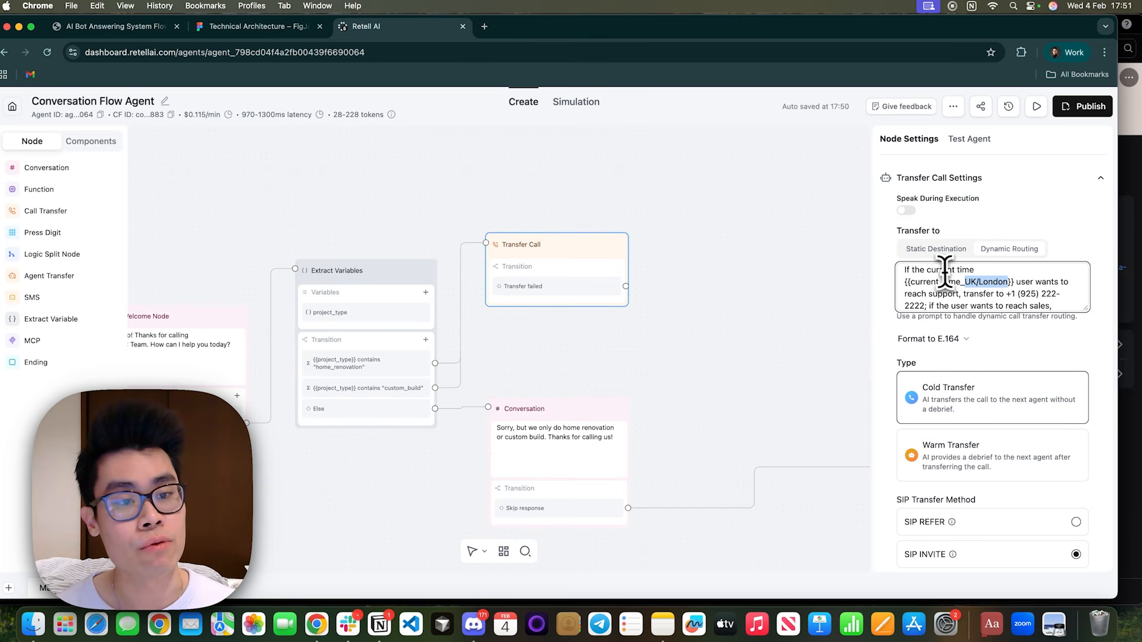
Continue the routing prompt with "is within business hours, aka 9am to 5pm, transfer to" the daytime contact's name and phone number.
click(1014, 282)
text(is within busine)
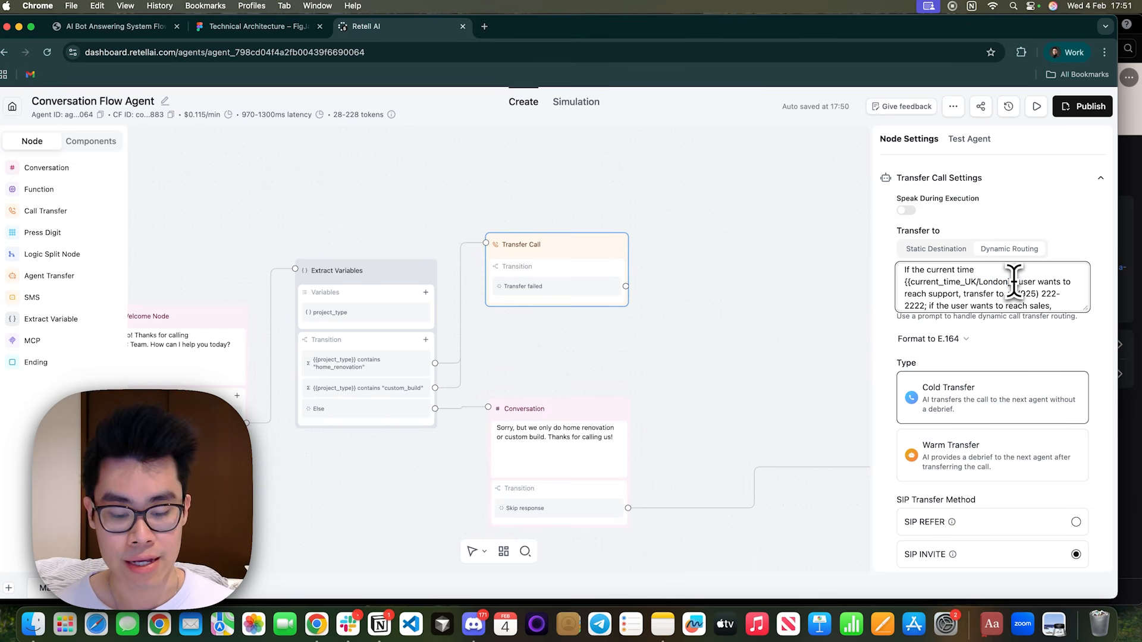
text(ss hours, aka)
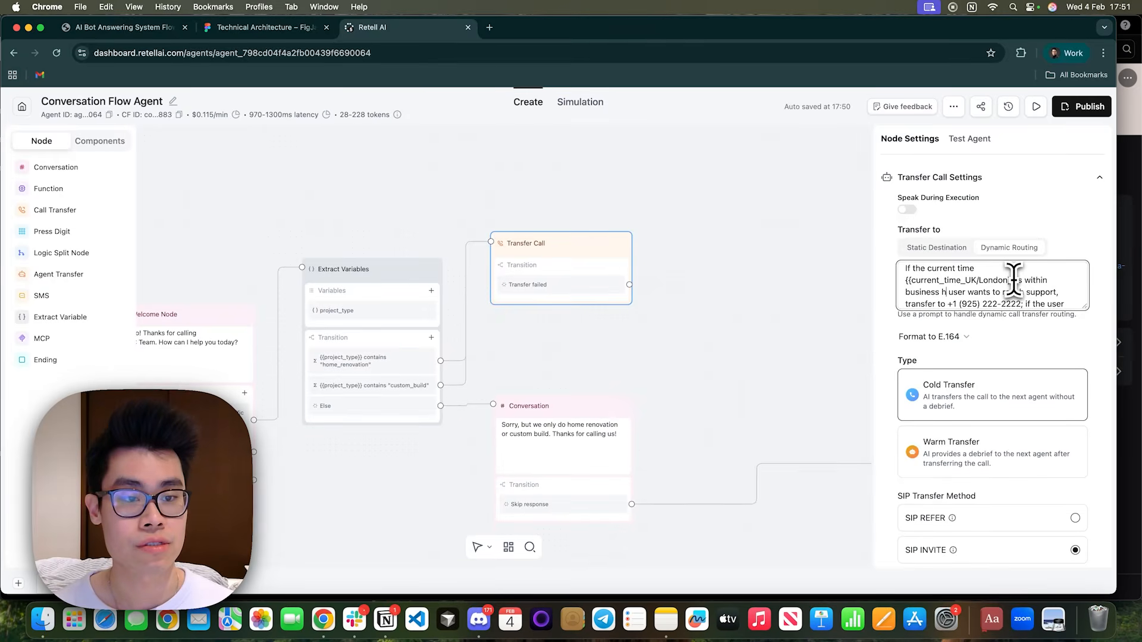
text( 9am)
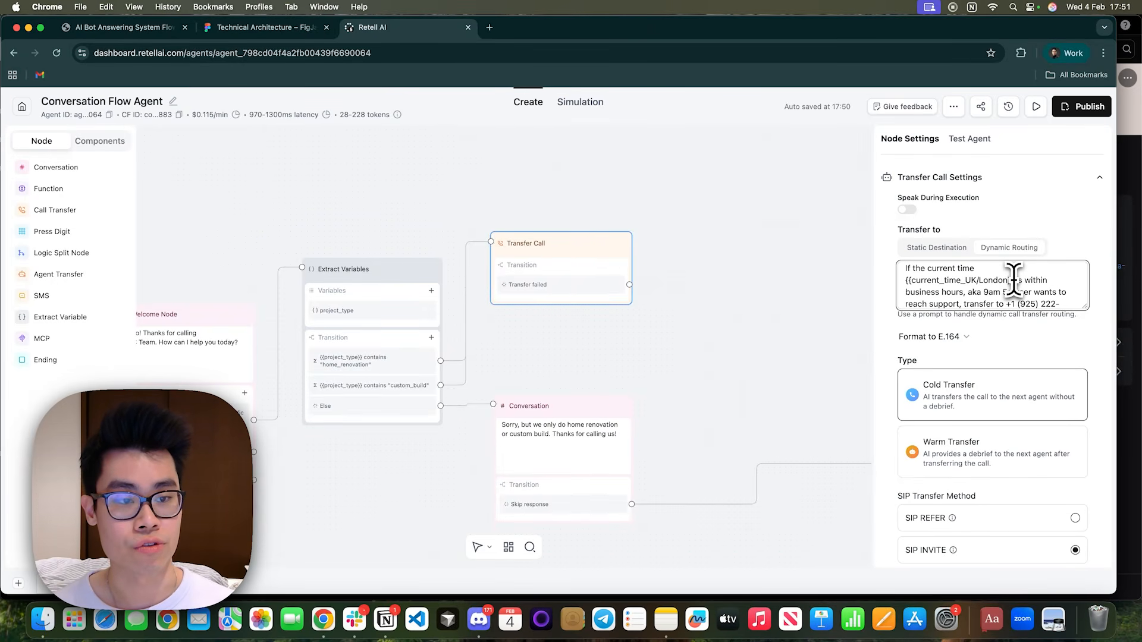
text( to 5pm, r)
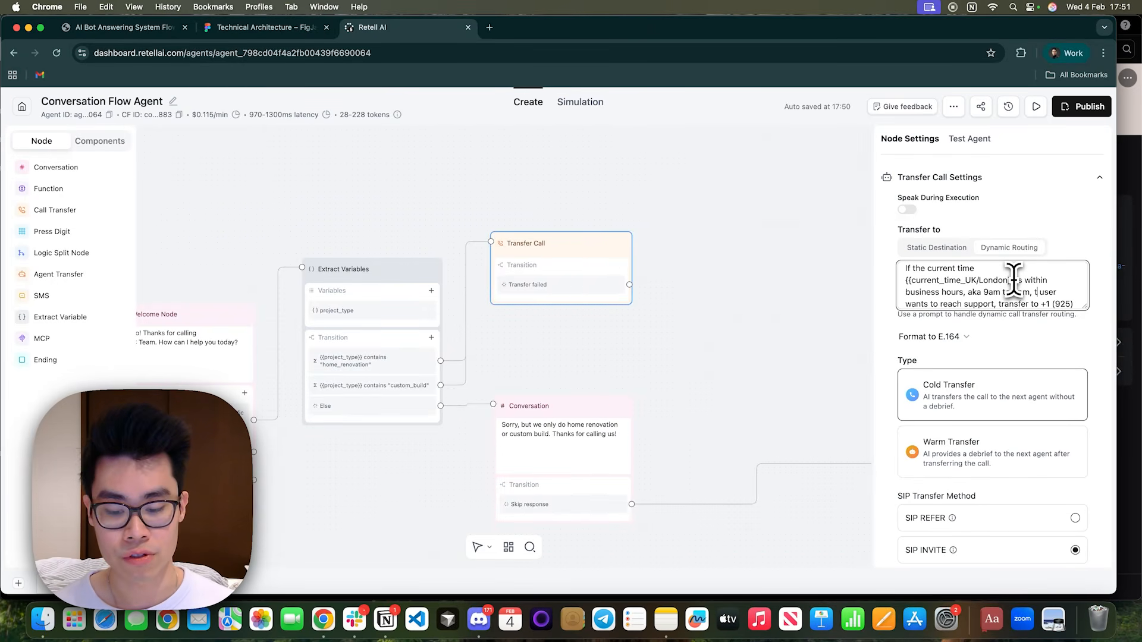
text(ransfer to K)
text(en by +1)
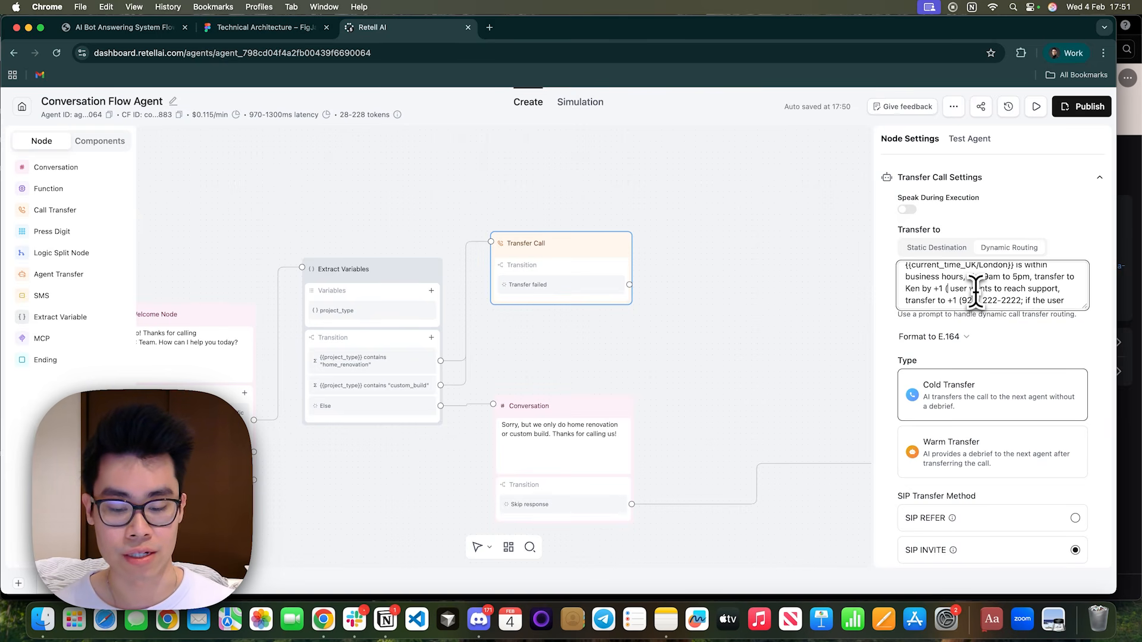
text( (925) 111-1111. If it)
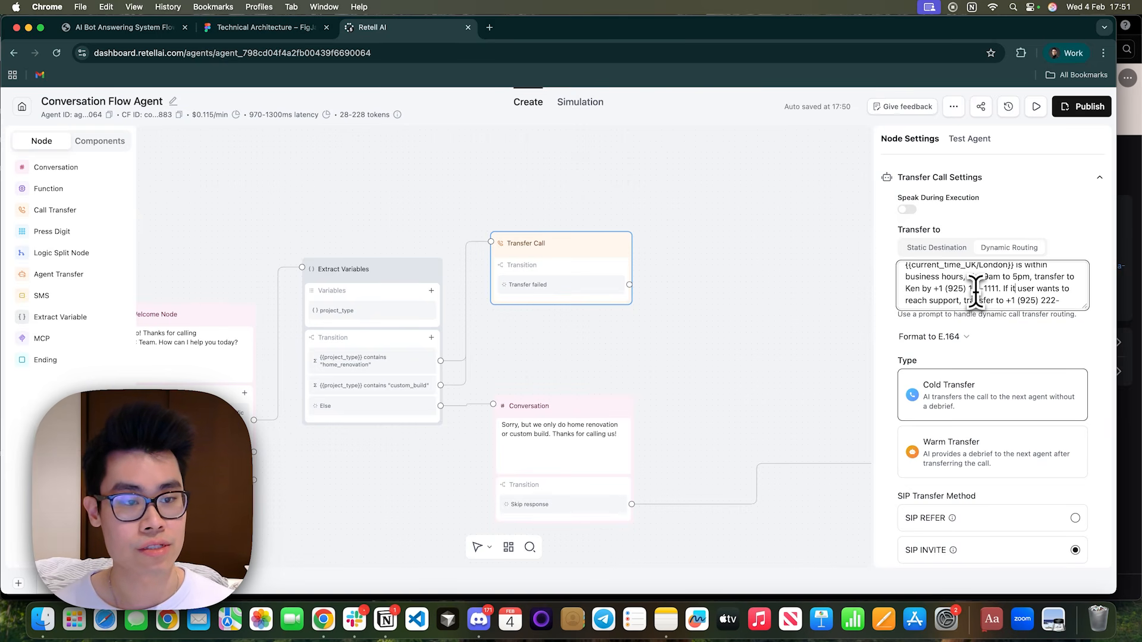
text(s optside the busine)
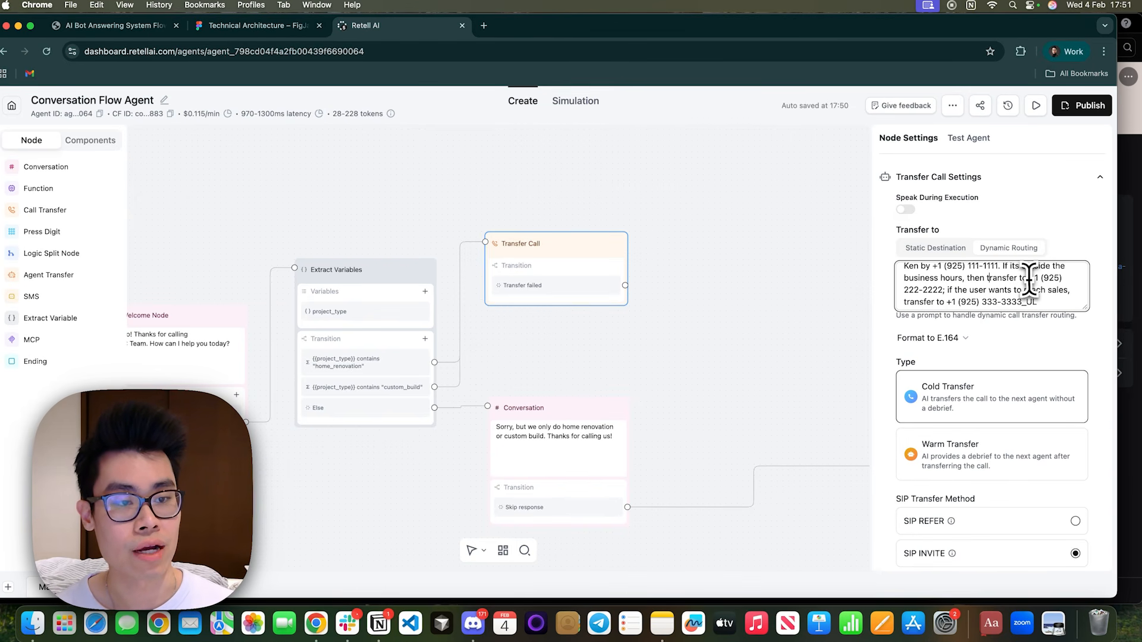
Finish the routing prompt with a transfer to the second contact's number outside business hours, removing the leftover sample wording.
key(BackSpace)
scroll(992, 276, up, 3)
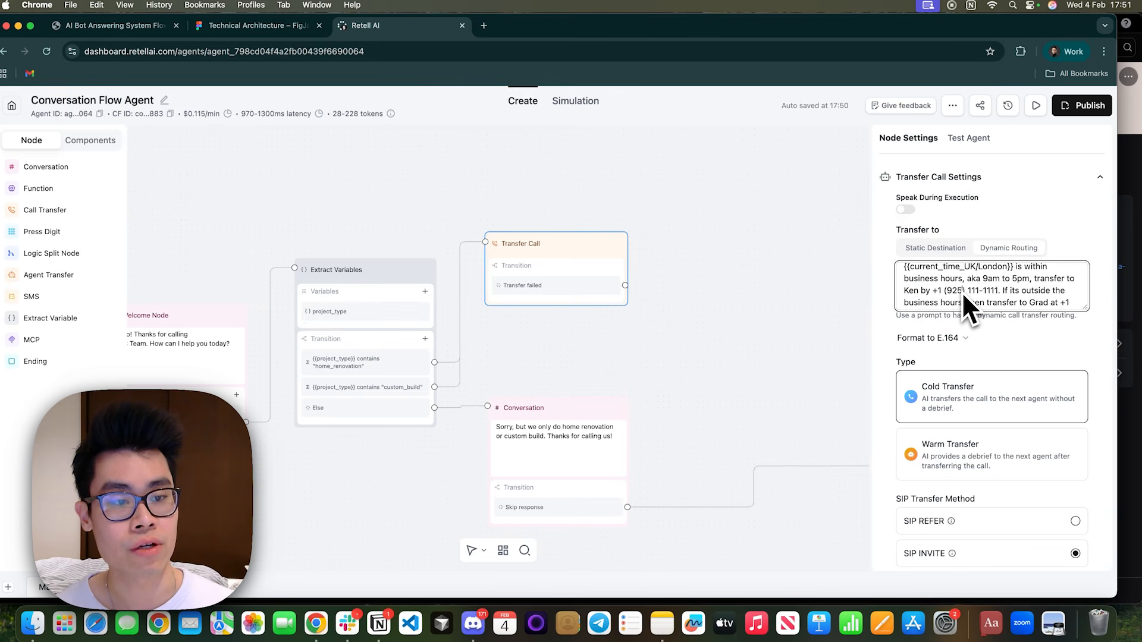
scroll(1012, 289, down, 1)
mouse_move(1017, 278)
mouse_down()
mouse_move(1037, 302)
mouse_move(1034, 289)
mouse_up()
click(1036, 302)
click(1037, 290)
click(1036, 300)
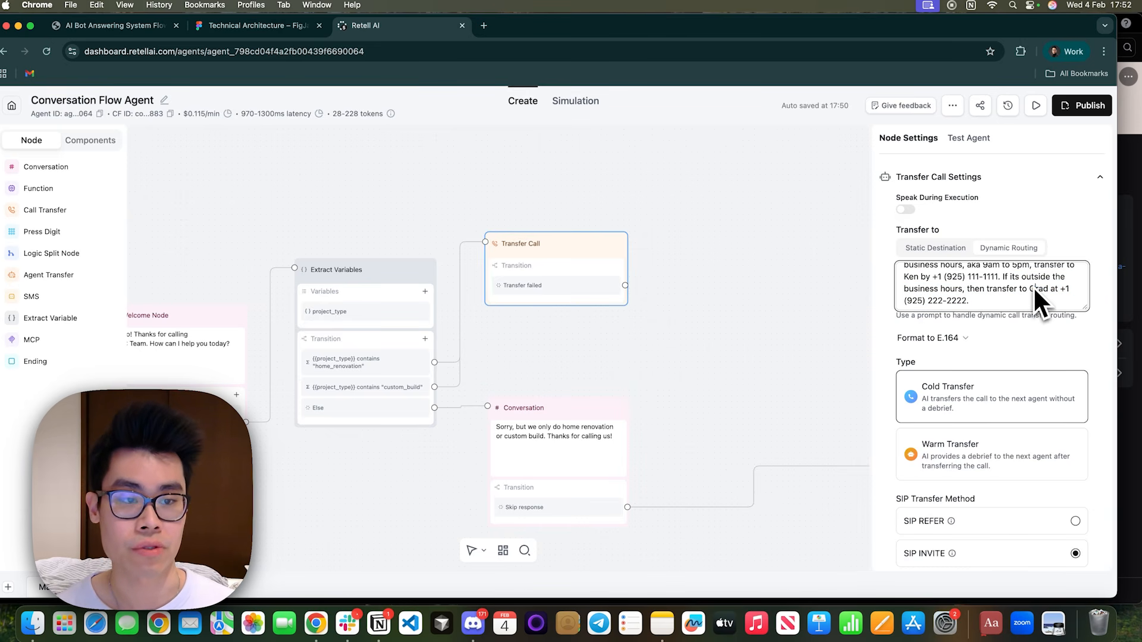
Enable Speak During Execution and replace the sample prompt with one informing the user of the transfer to the daytime contact within business hours.
drag(909, 197, 994, 217)
click(906, 209)
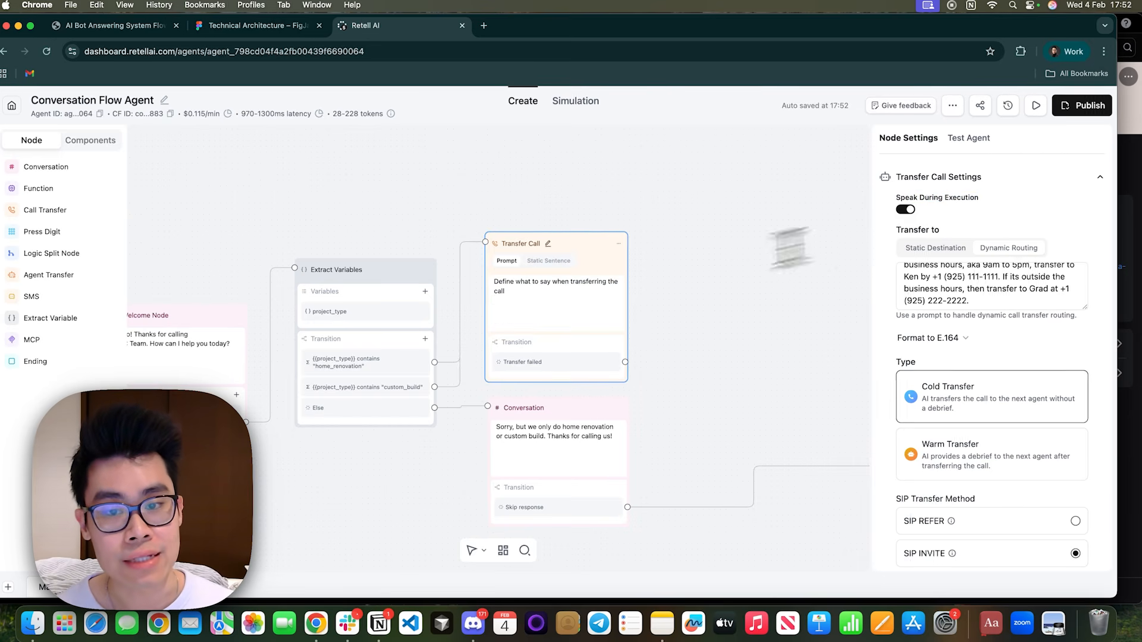
click(551, 298)
drag(556, 298, 505, 274)
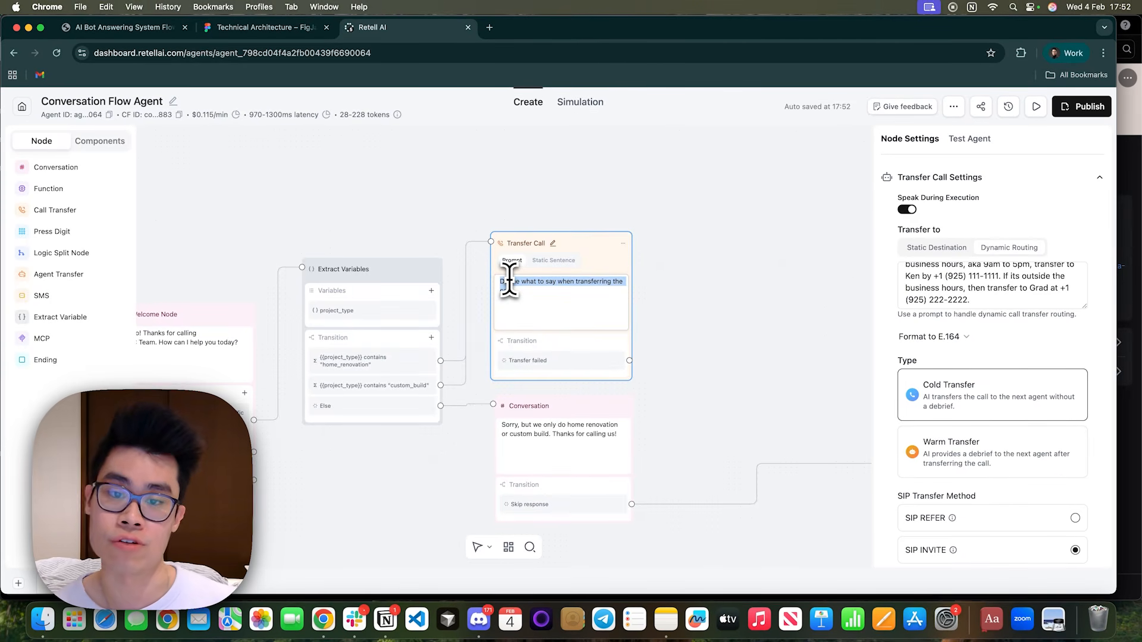
text(In)
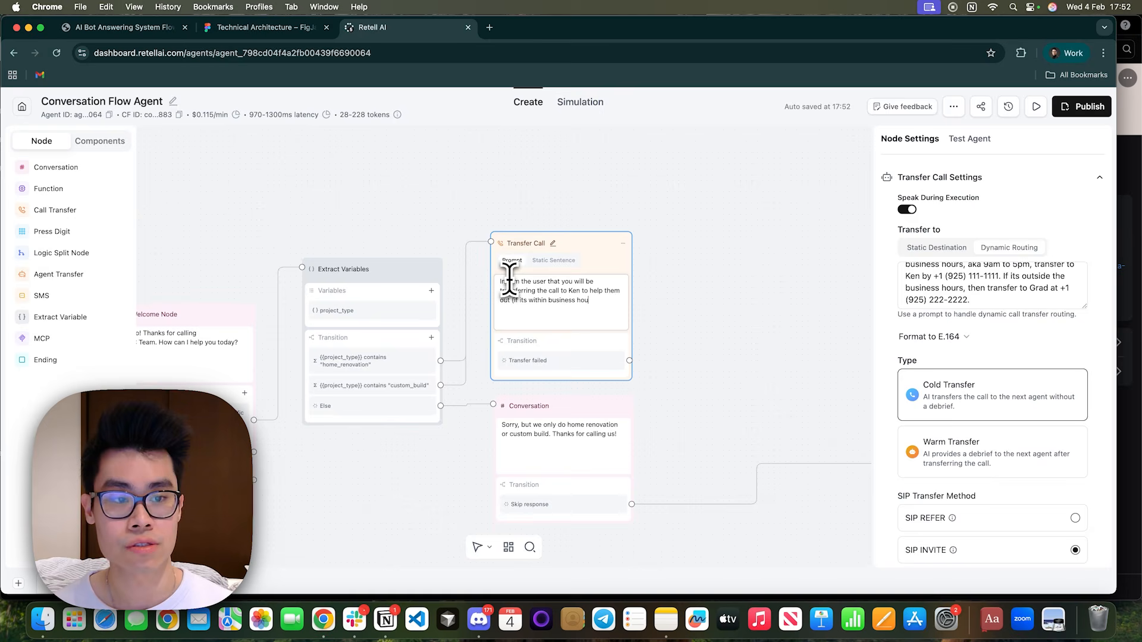
text(rs)
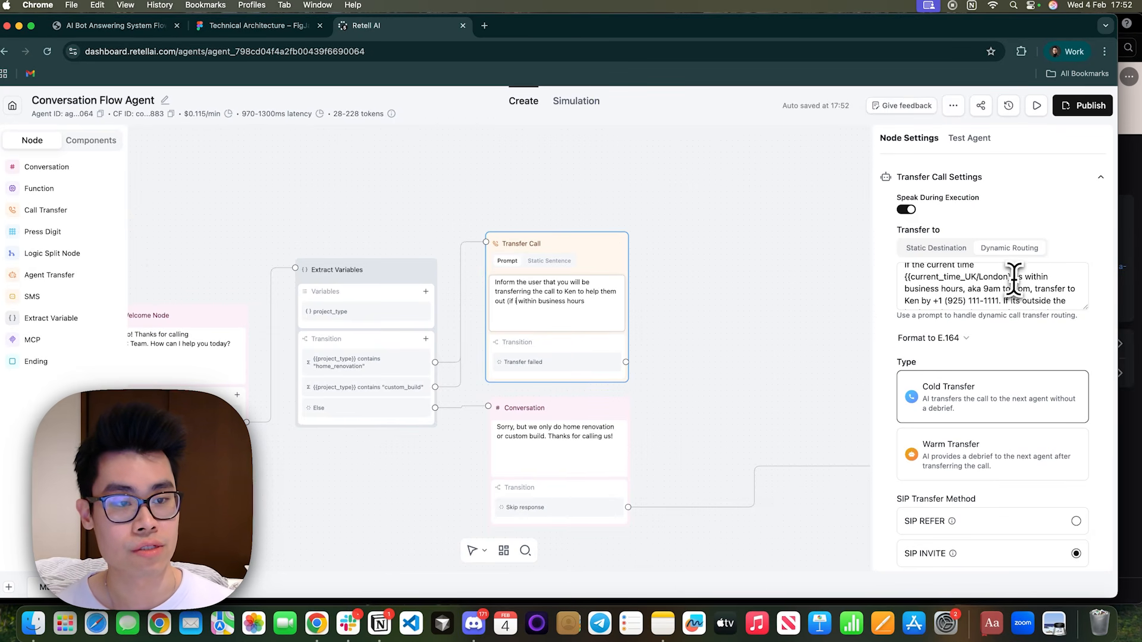
Make the spoken prompt's condition read "if {{current_time_UK/London}} is within business hours, 9am to 5pm", reusing the routing prompt's time variable.
drag(1013, 278, 903, 278)
key(super+c)
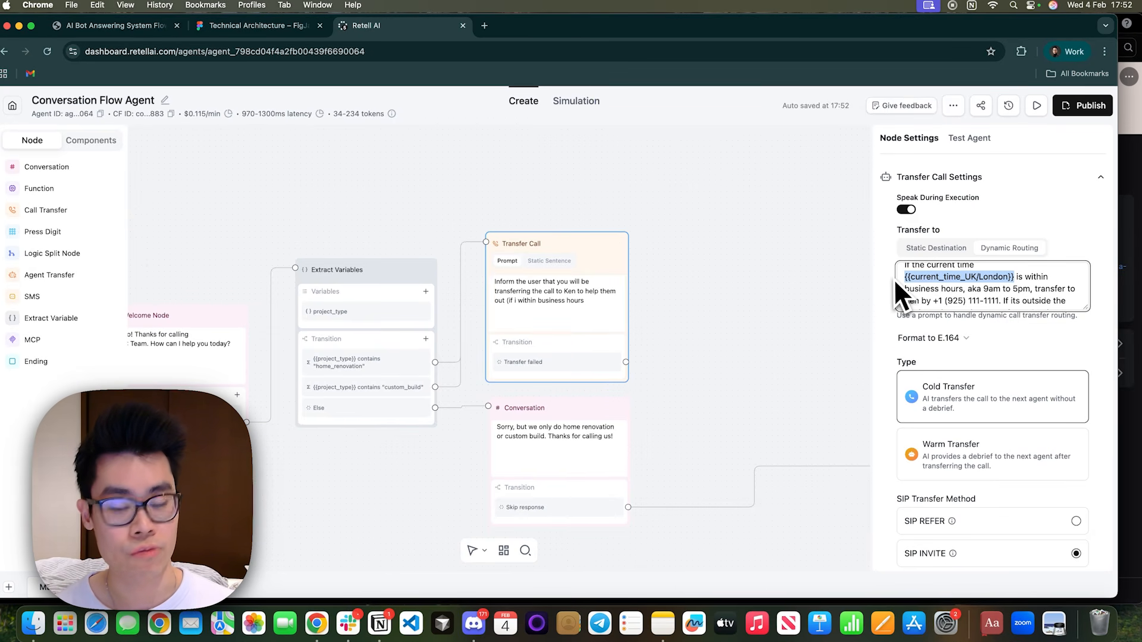
click(518, 295)
key(super+v)
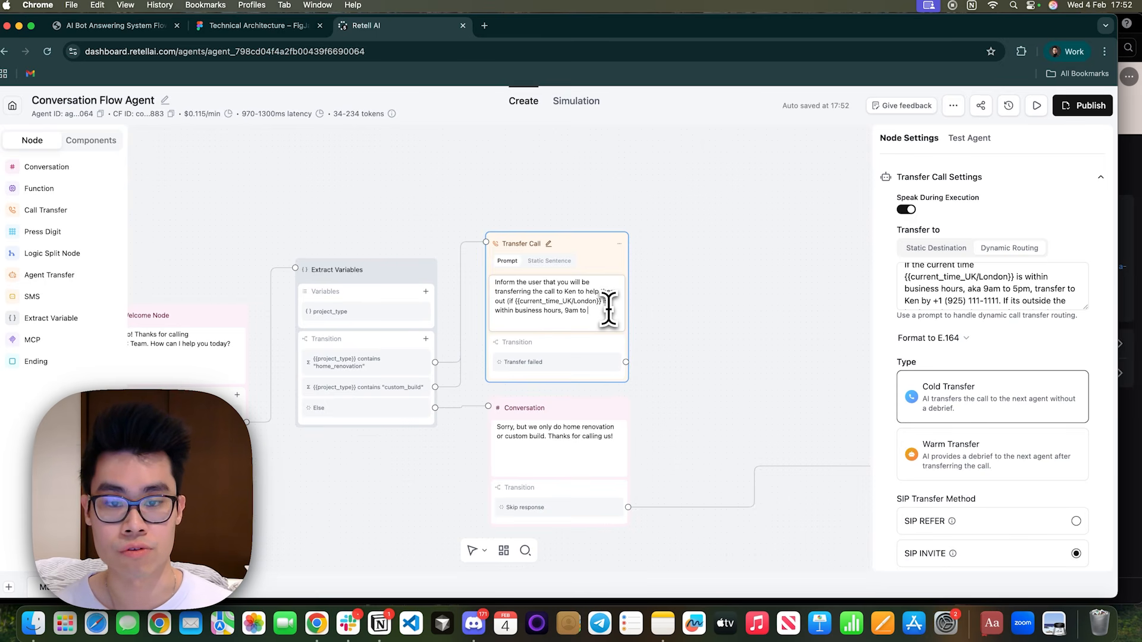
text(5pm))
Add a separate paragraph: "If its outside business hours, tell the user you will be transferring to" the second contact instead.
key(Return)
key(Return)
text(If its outside bu)
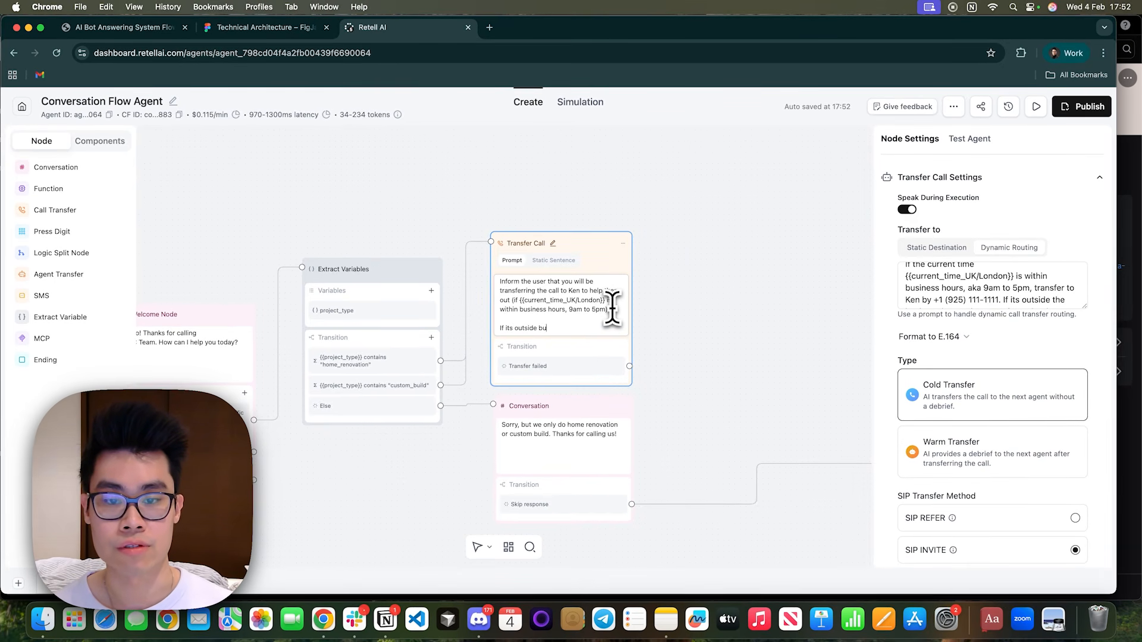
text(siness hours, tell the user you will be transferring to Grad instead.)
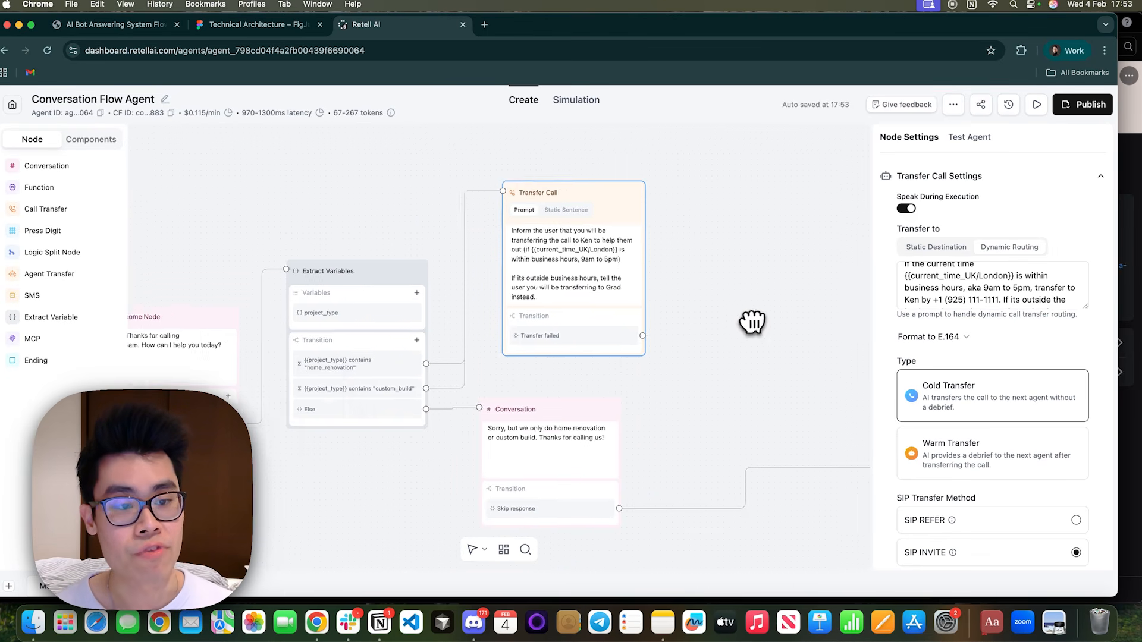
Set the transfer type to Warm Transfer and choose Relaxing sound as its on-hold music.
drag(752, 324, 656, 368)
scroll(958, 438, down, 1)
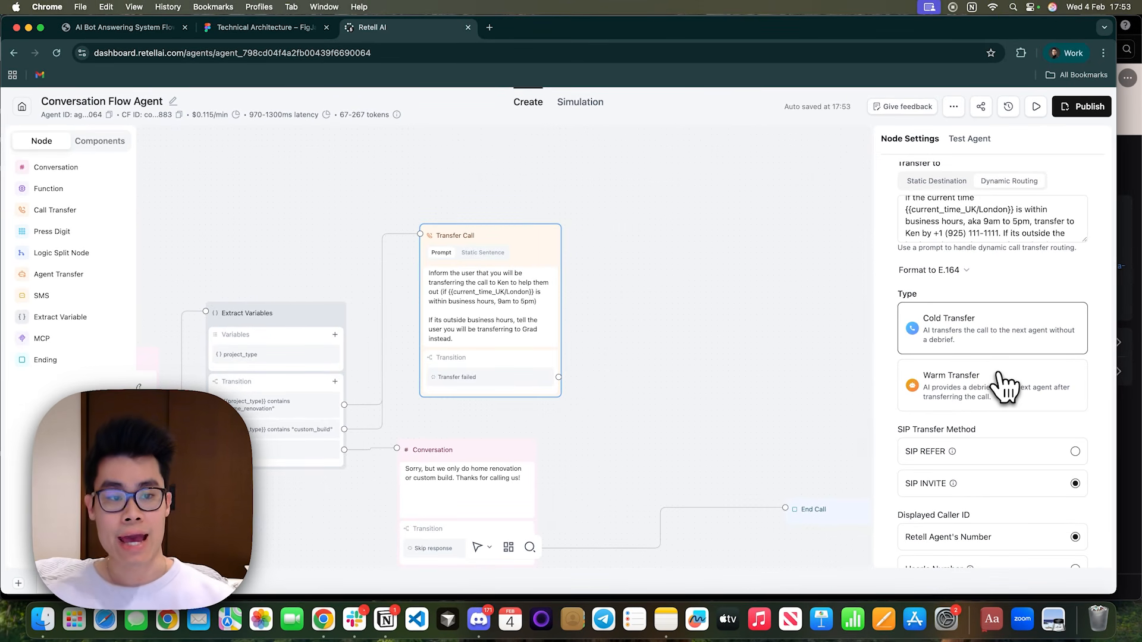
click(1007, 387)
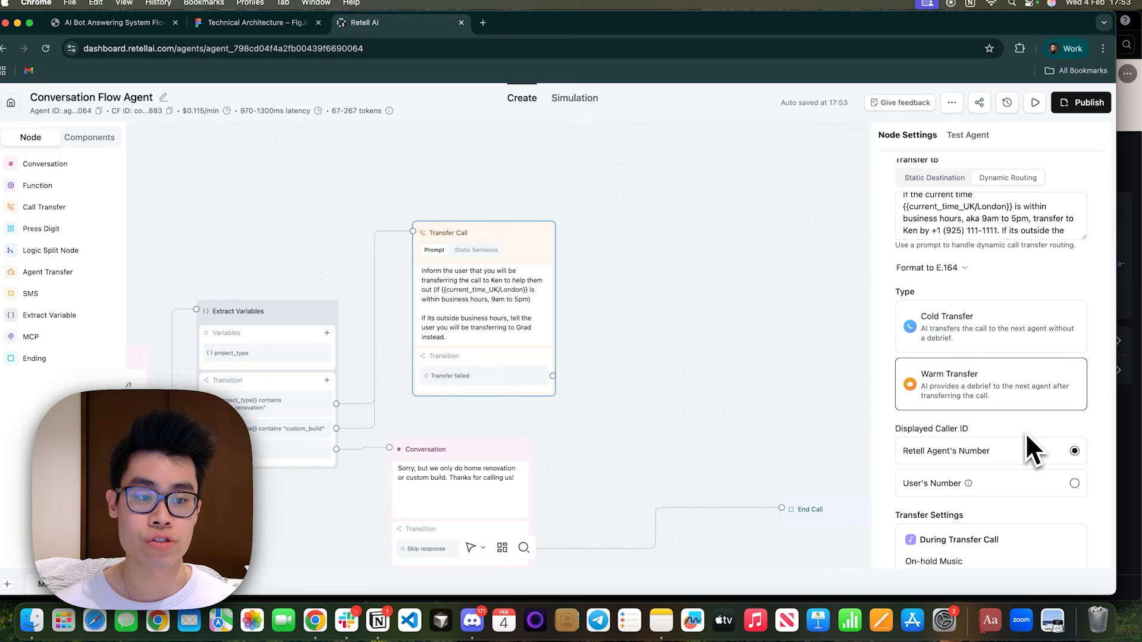
scroll(1027, 433, down, 3)
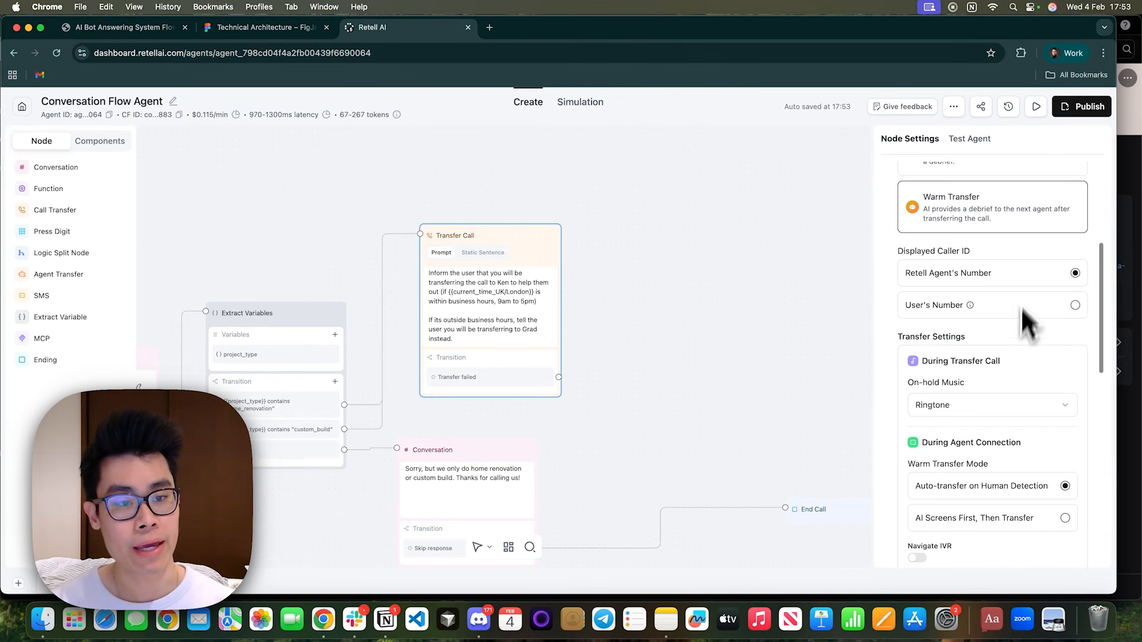
scroll(988, 350, down, 1)
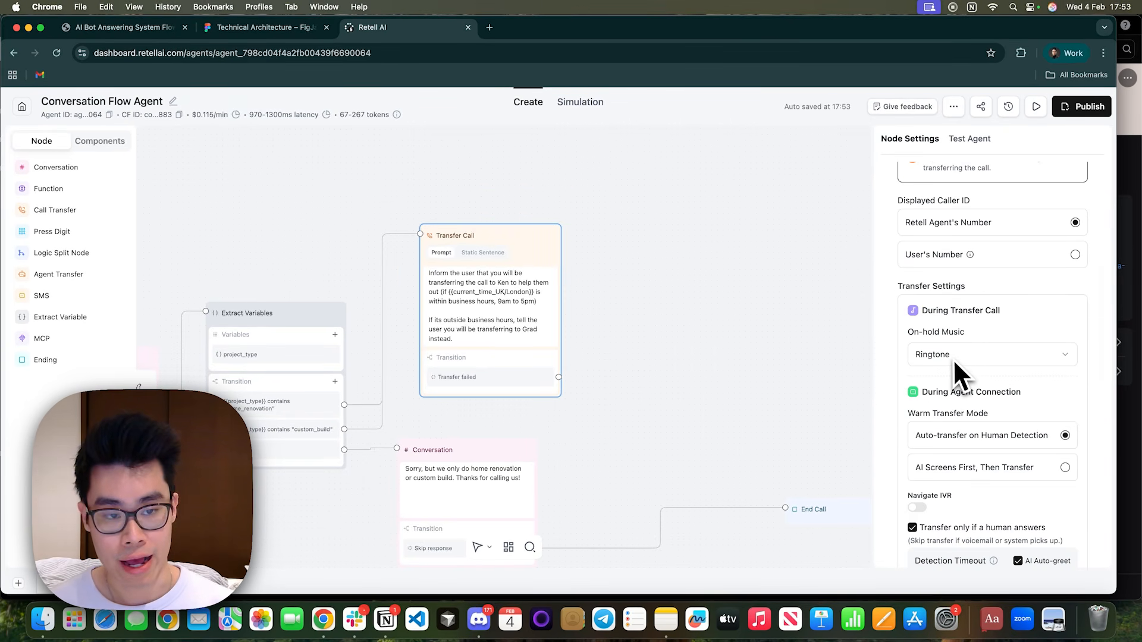
triple_click(934, 331)
click(984, 354)
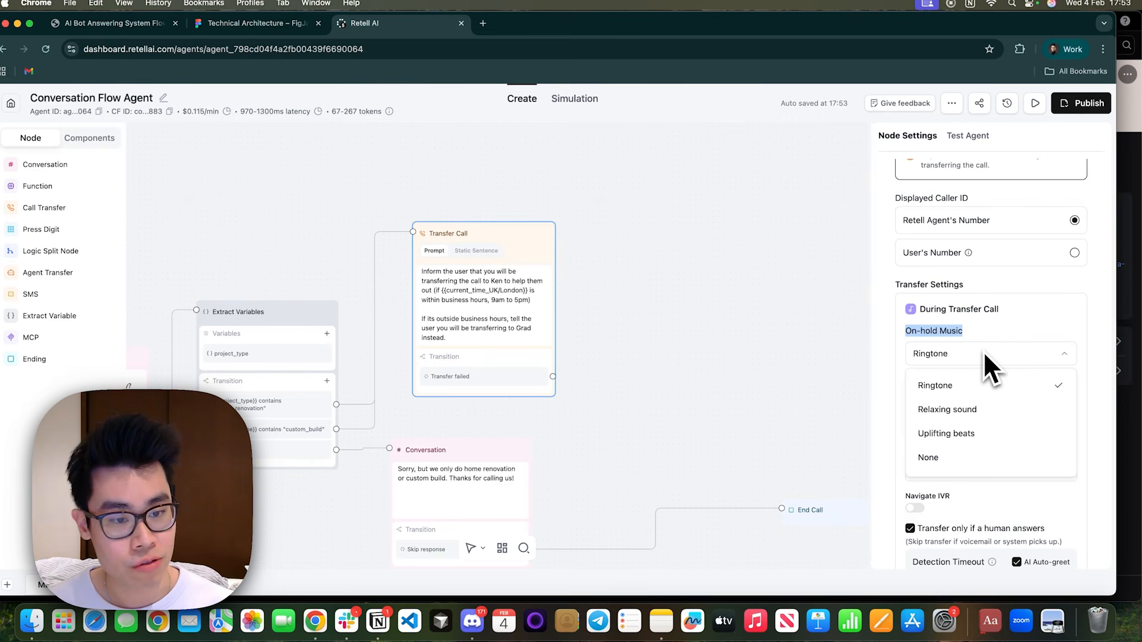
click(986, 410)
scroll(1002, 333, down, 1)
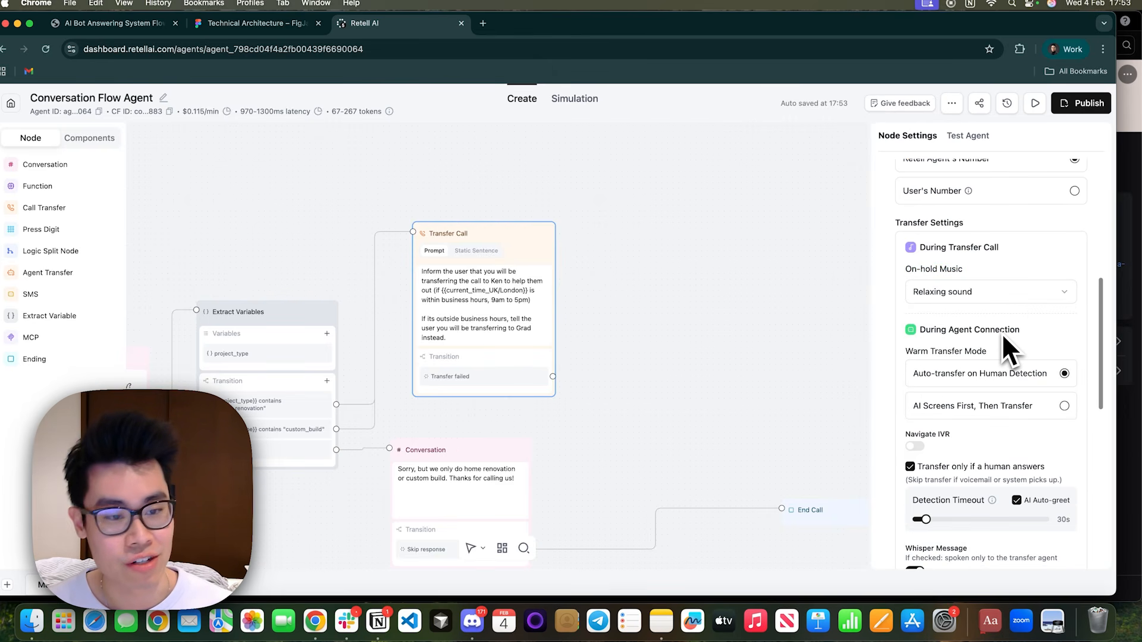
Try the AI Screens First, Then Transfer mode and return to Auto-transfer on Human Detection.
scroll(1002, 333, down, 1)
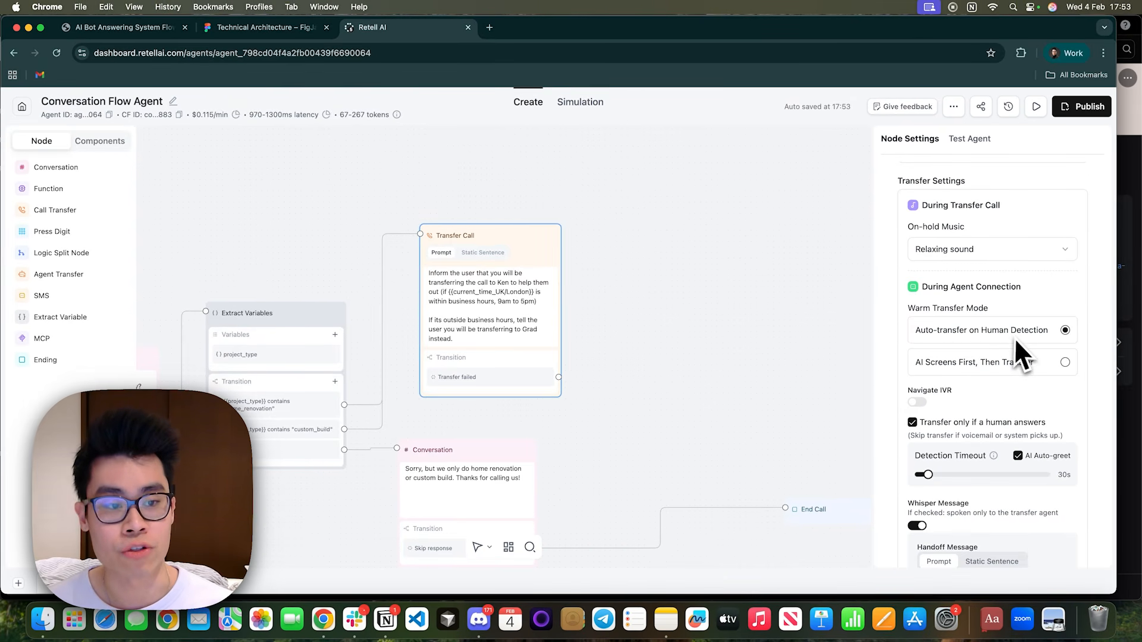
scroll(1071, 342, down, 1)
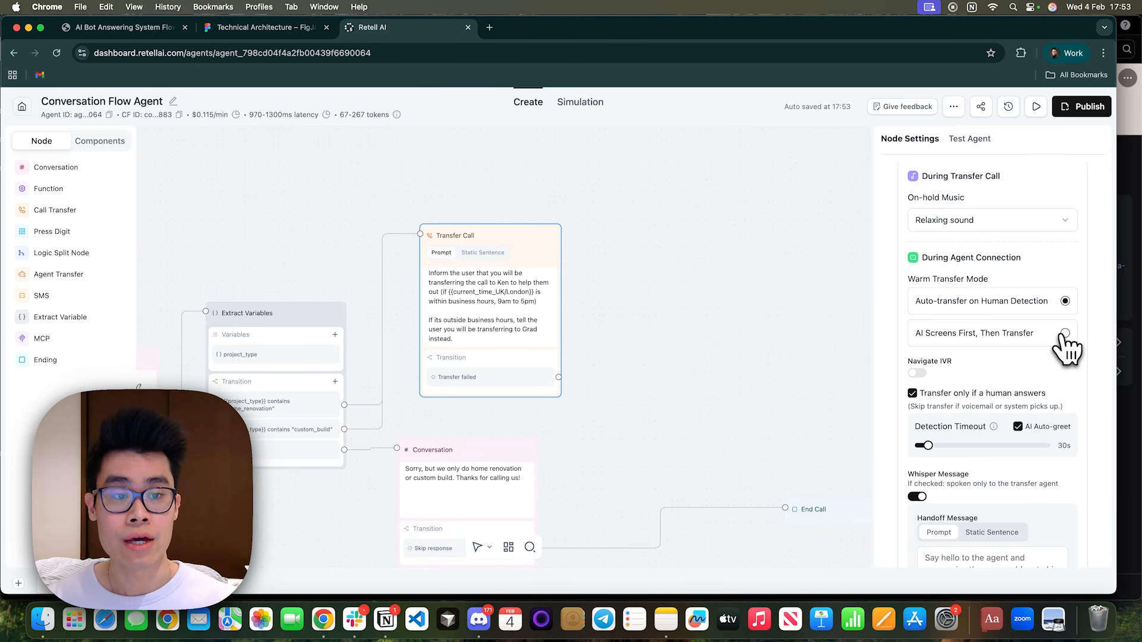
click(1064, 334)
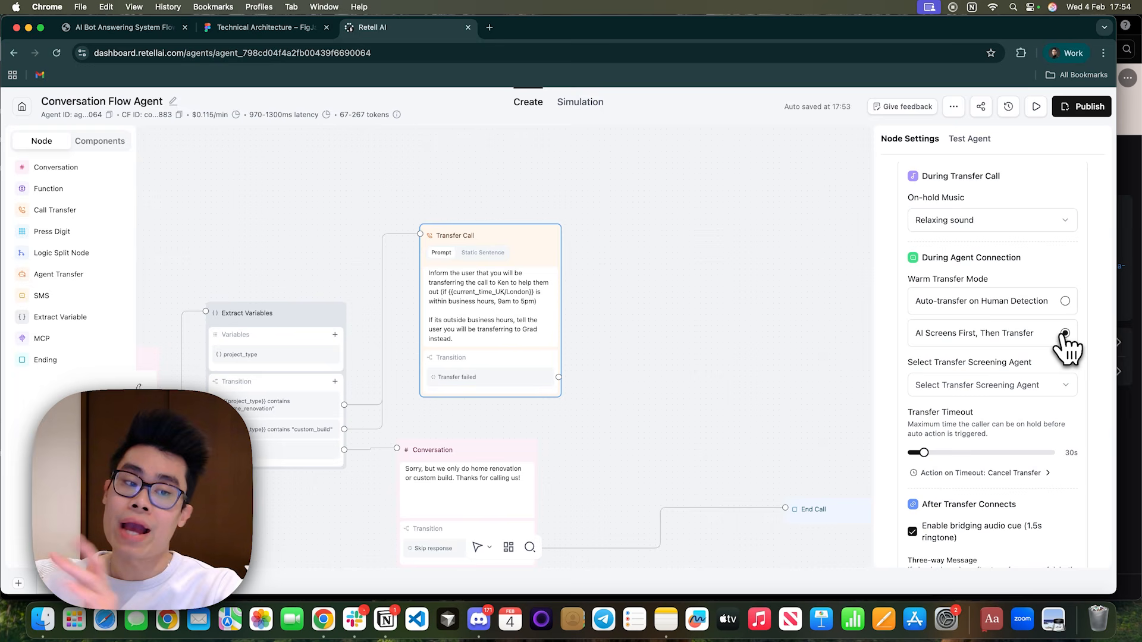
click(1012, 306)
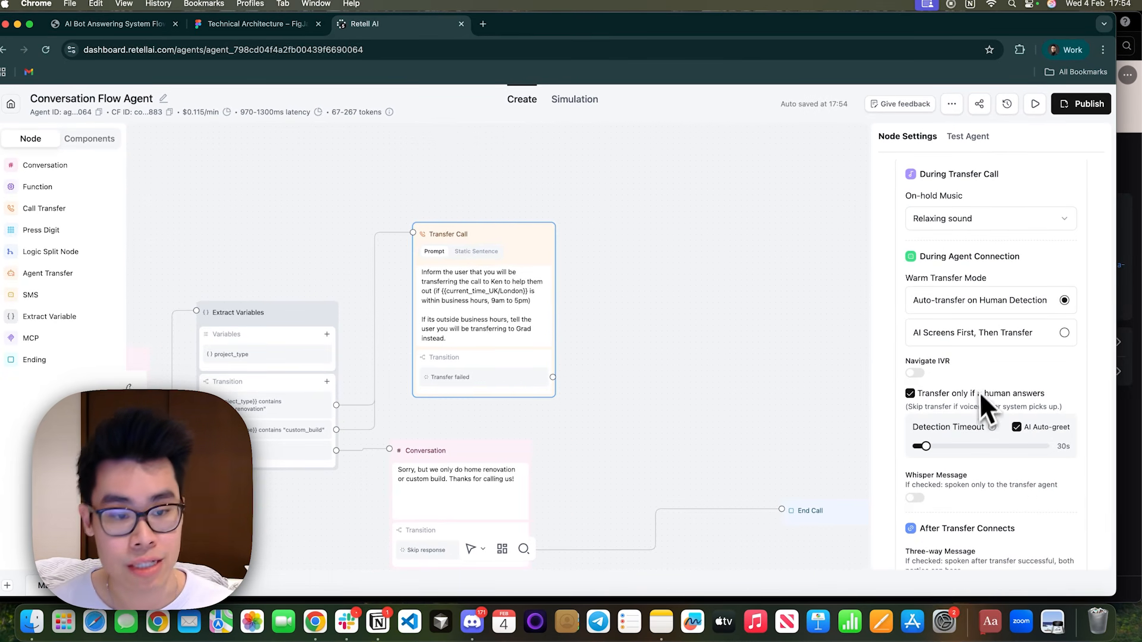
Examine the "Transfer only if a human answers" and AI Auto-greet options of the warm transfer.
scroll(985, 410, down, 2)
drag(926, 310, 1039, 311)
click(1038, 310)
drag(956, 309, 1066, 314)
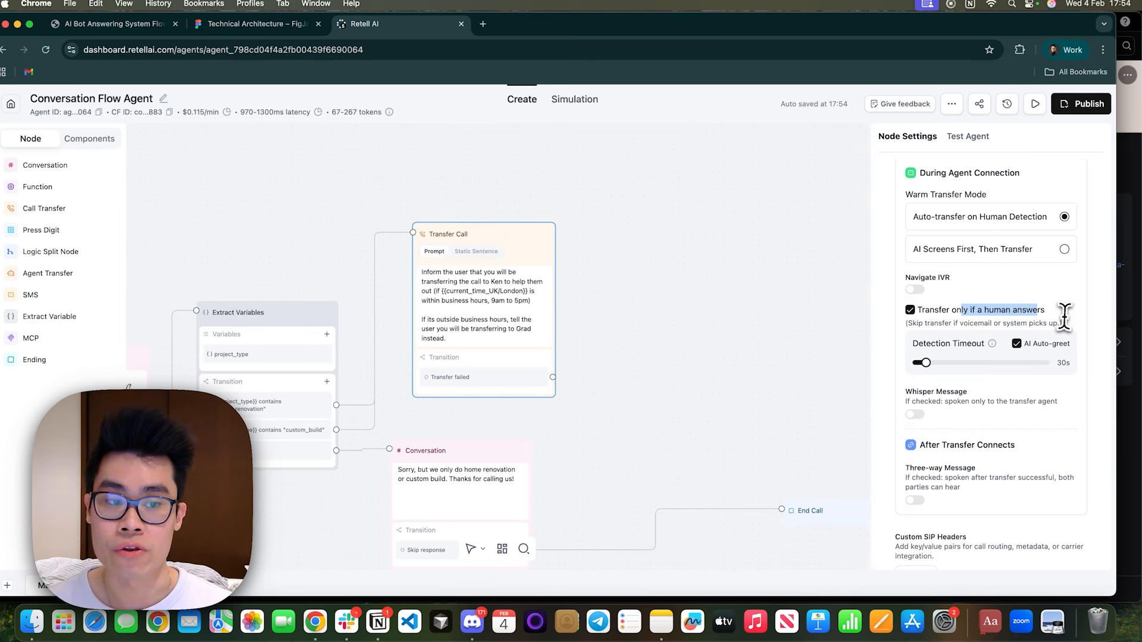
click(1069, 330)
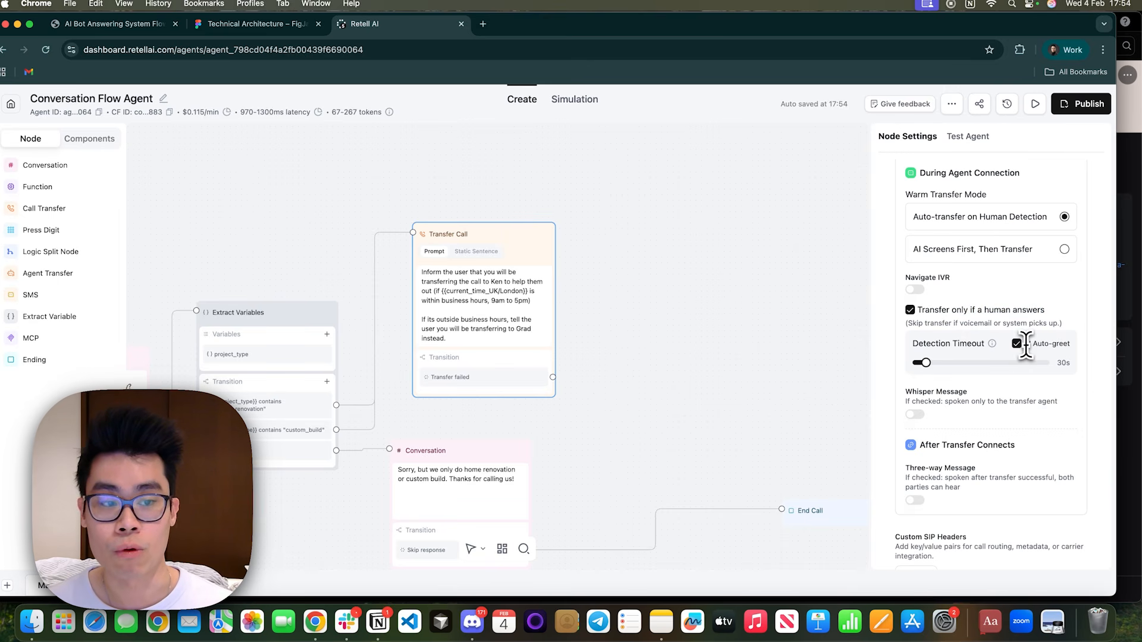
drag(1020, 344, 1076, 357)
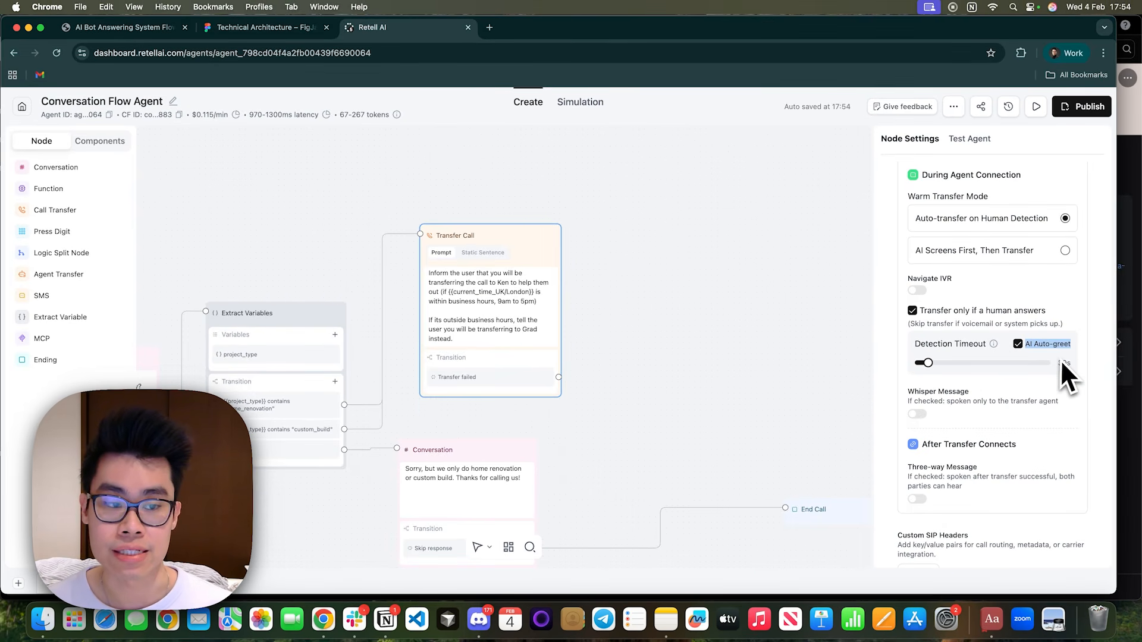
Open the documentation page linked from Detection Timeout, look over its Transfer call section and return to the agent editor.
click(996, 346)
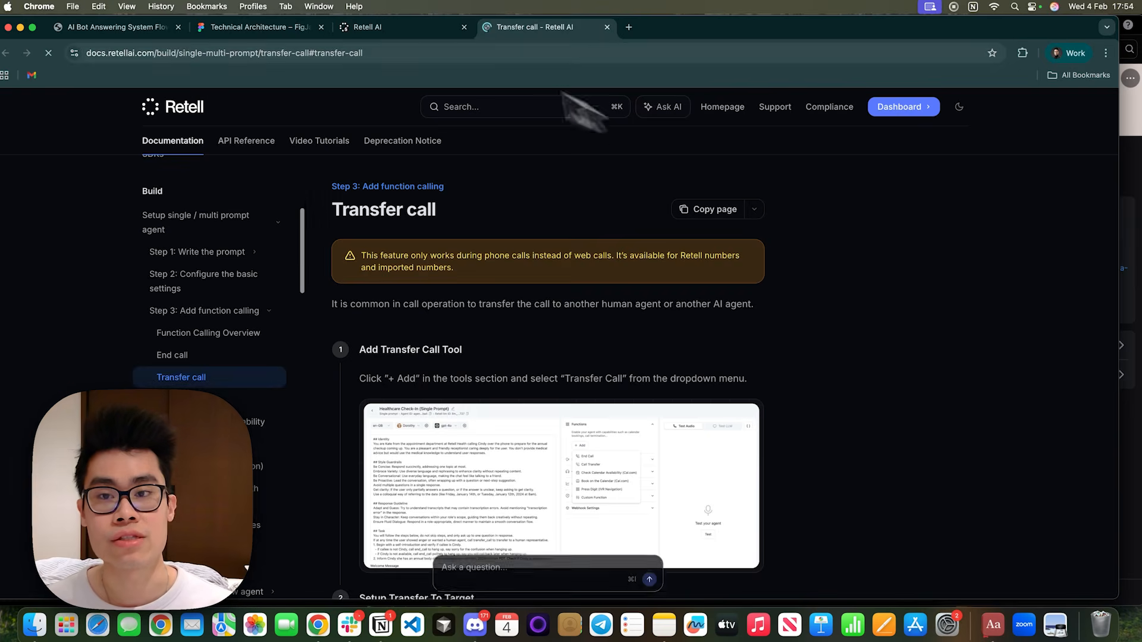
click(442, 29)
click(547, 29)
scroll(467, 483, down, 7)
scroll(466, 483, up, 7)
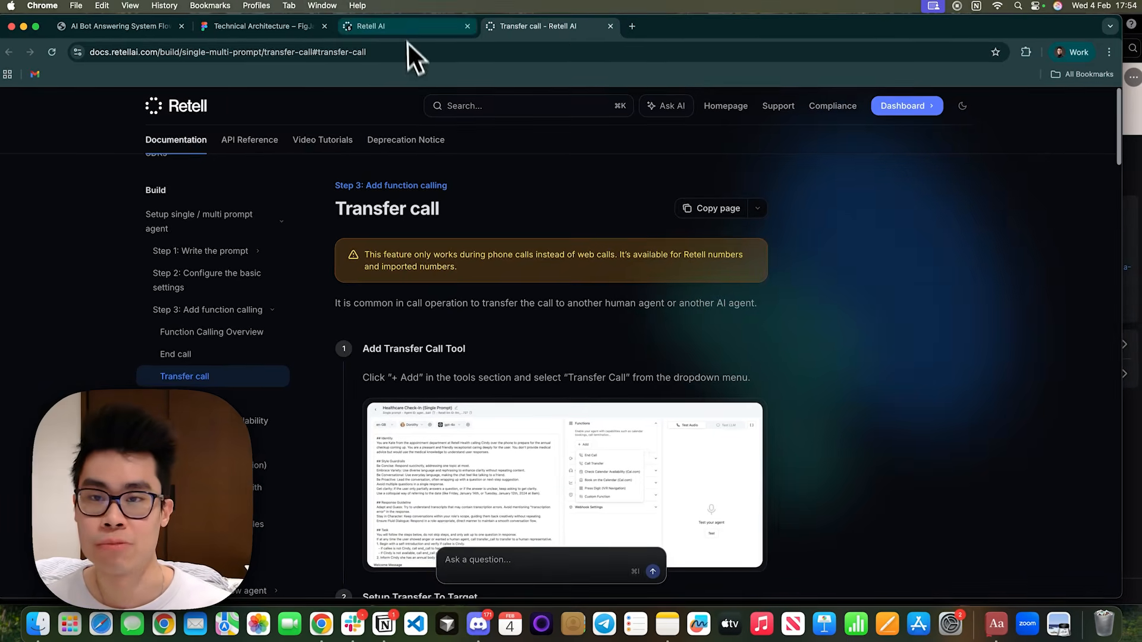
click(410, 30)
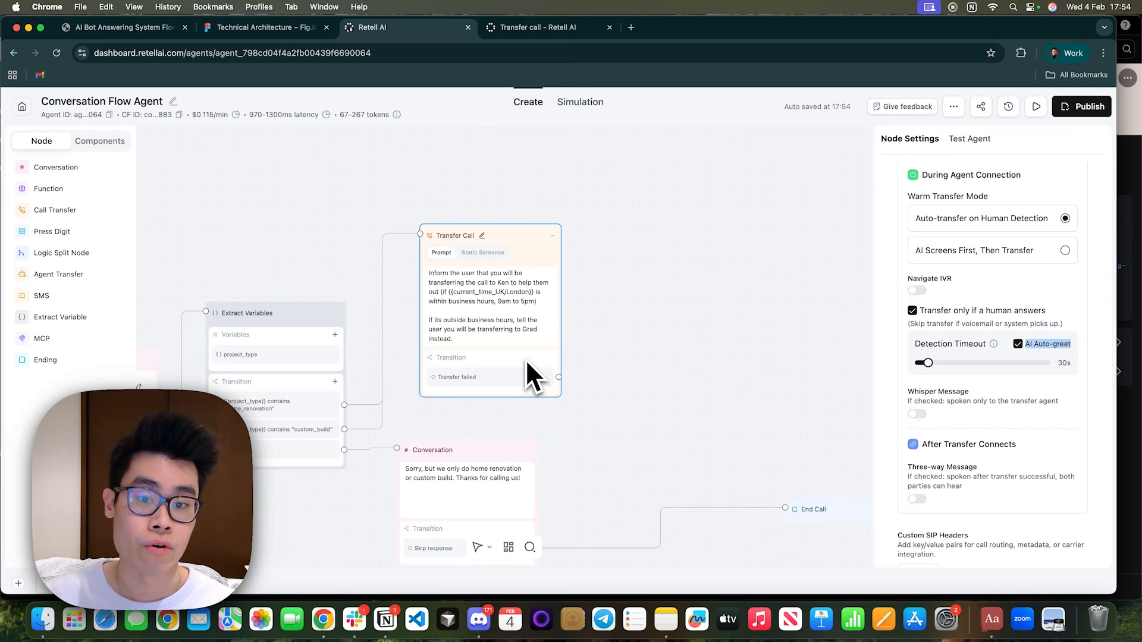
Review the Transfer Call node's remaining settings, from the custom SIP headers back up to the Warm Transfer type.
scroll(1012, 437, down, 3)
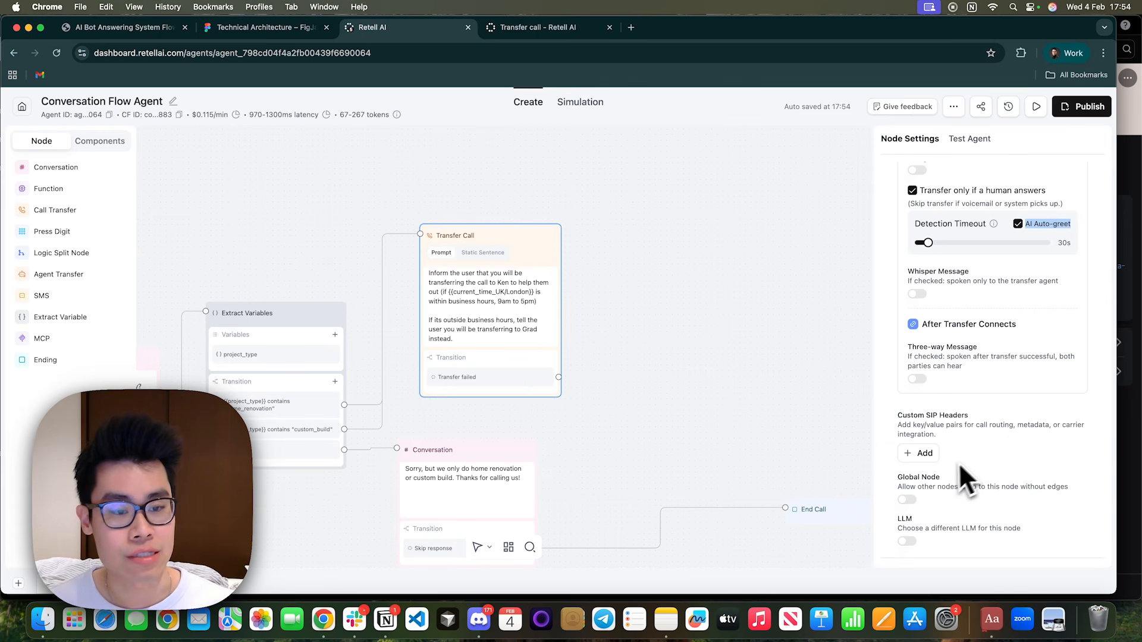
scroll(1042, 456, up, 10)
scroll(1012, 388, down, 4)
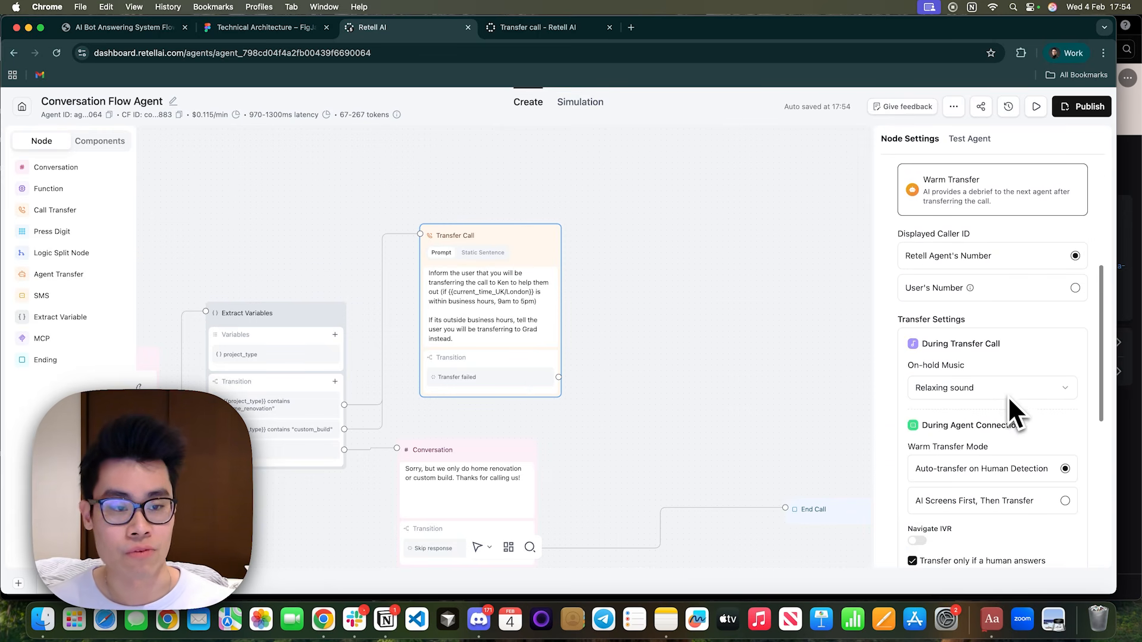
scroll(996, 339, down, 3)
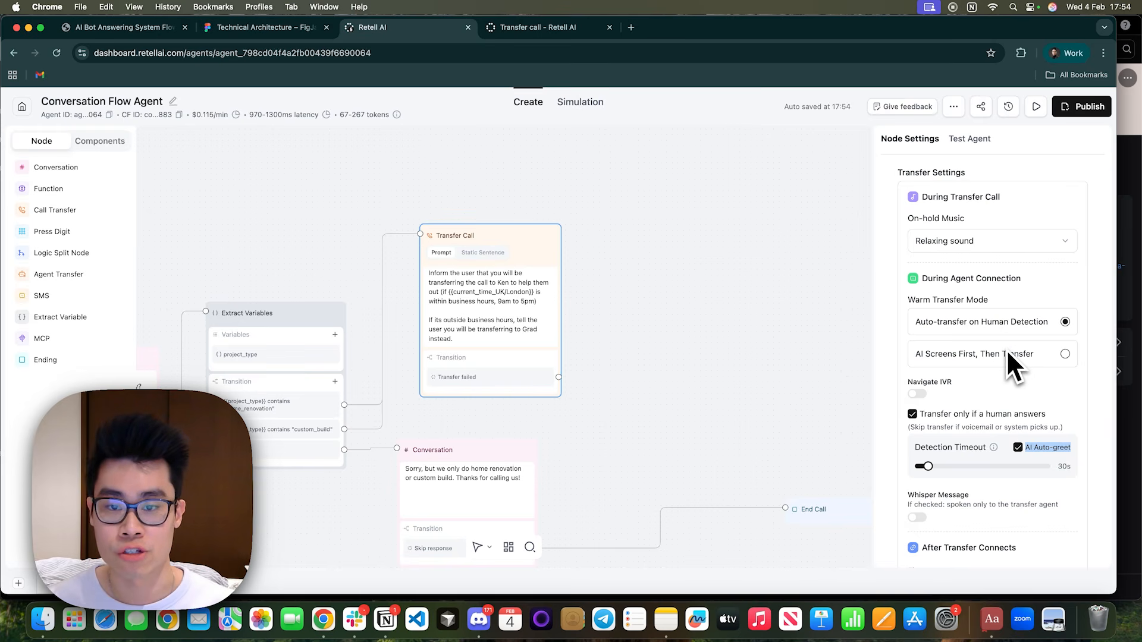
scroll(1012, 298, up, 1)
scroll(1012, 270, up, 6)
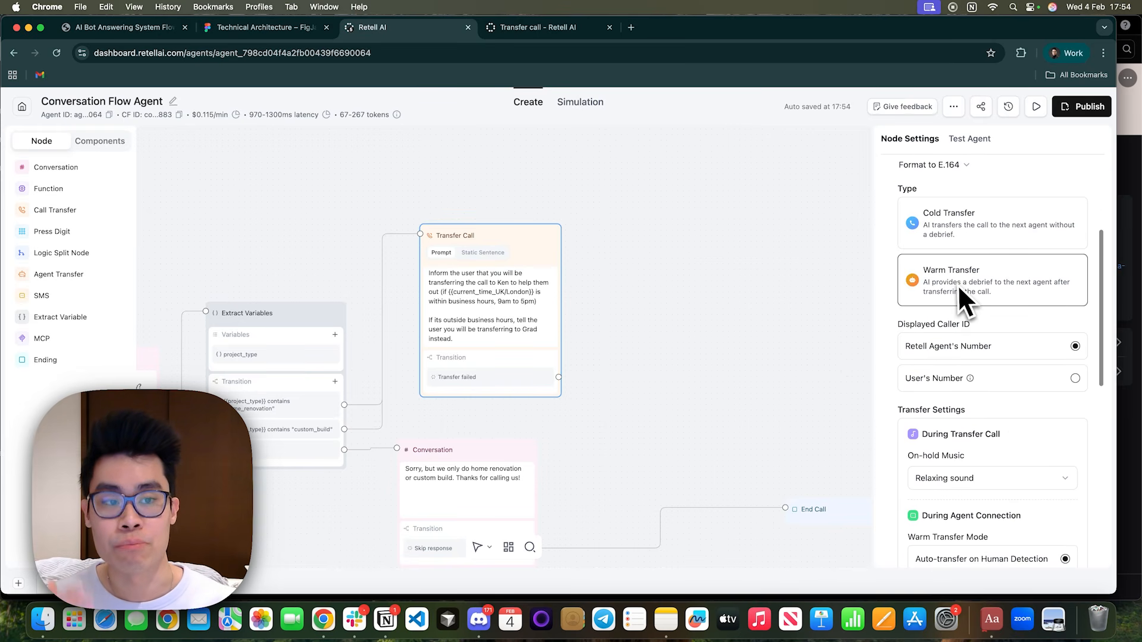
Review the Transfer Call node's dynamic routing prompt and check the home renovation branch of the flow chart for the no-answer handling.
scroll(958, 288, up, 2)
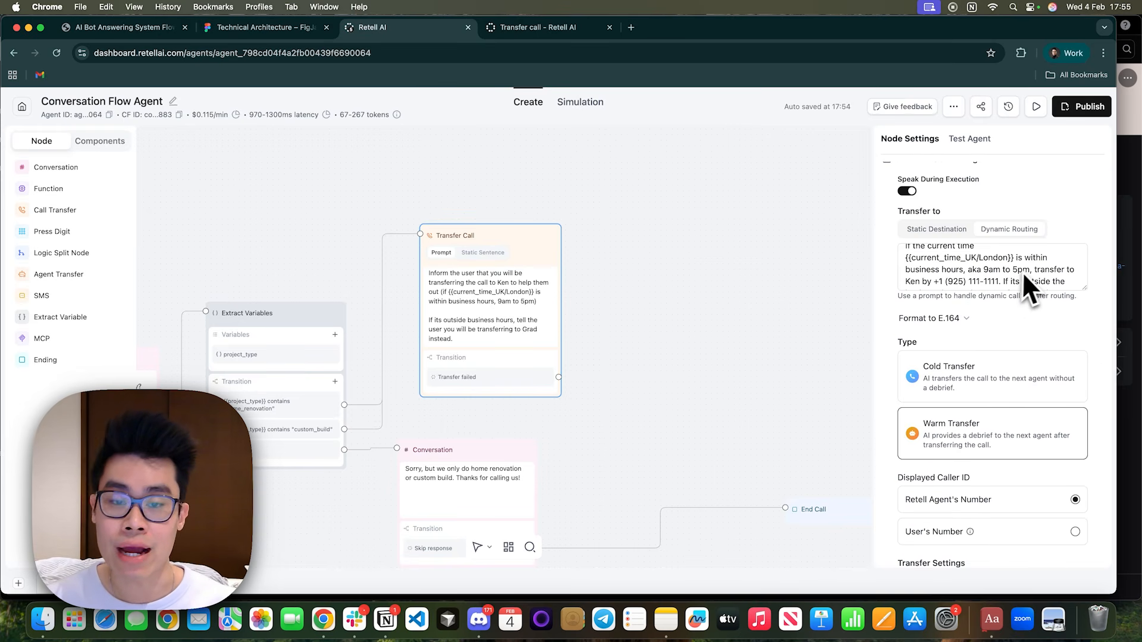
click(645, 296)
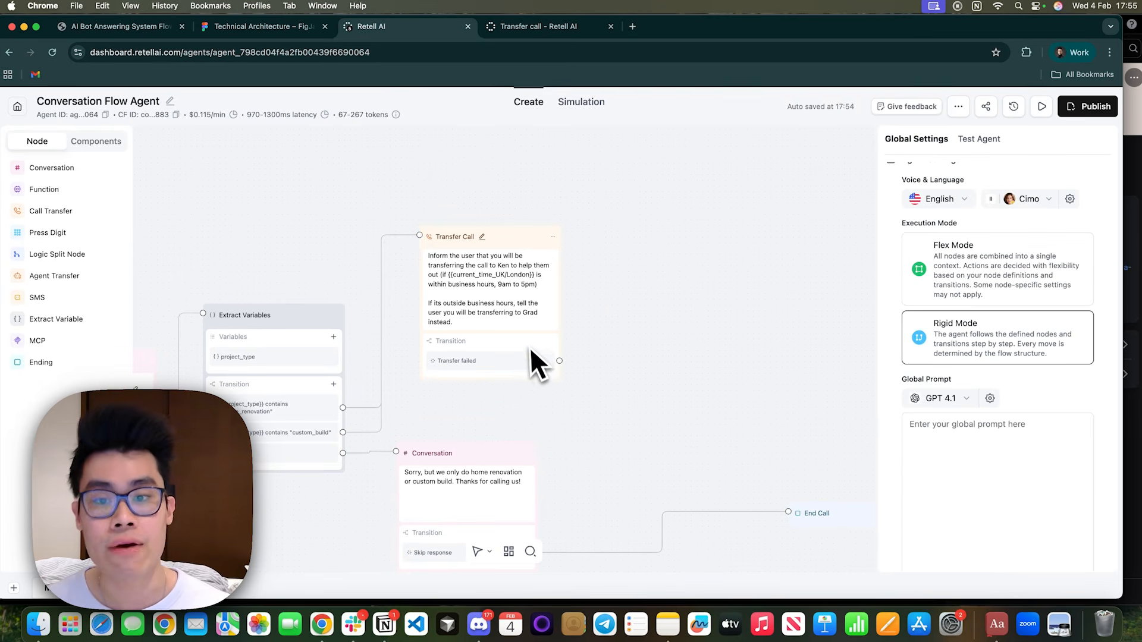
click(514, 362)
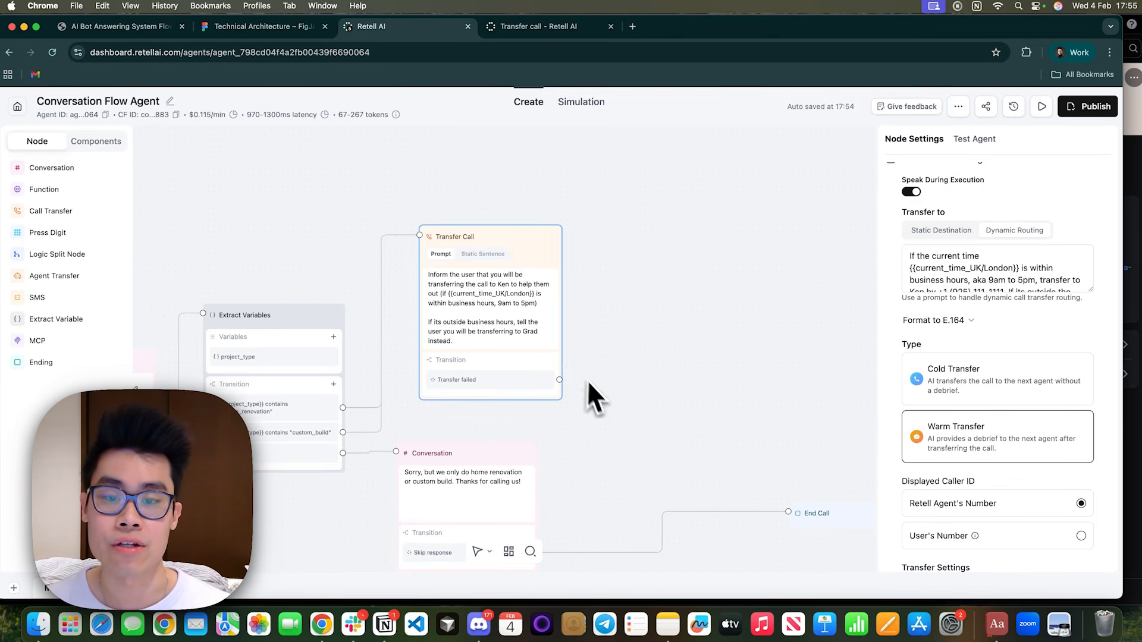
scroll(1006, 280, down, 2)
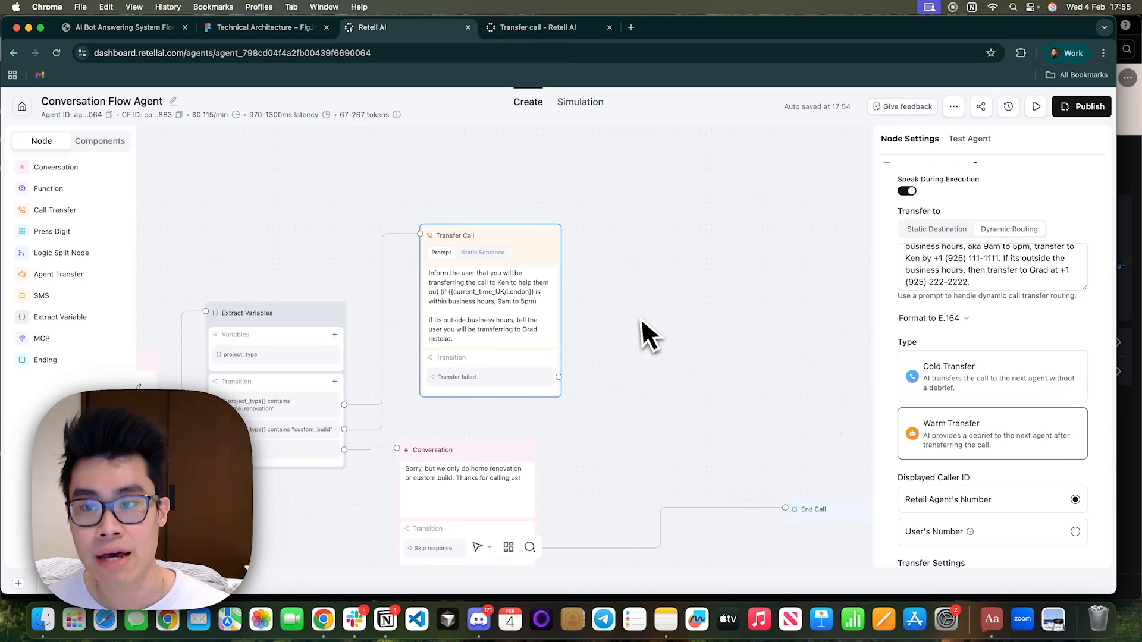
click(126, 26)
scroll(416, 416, down, 1)
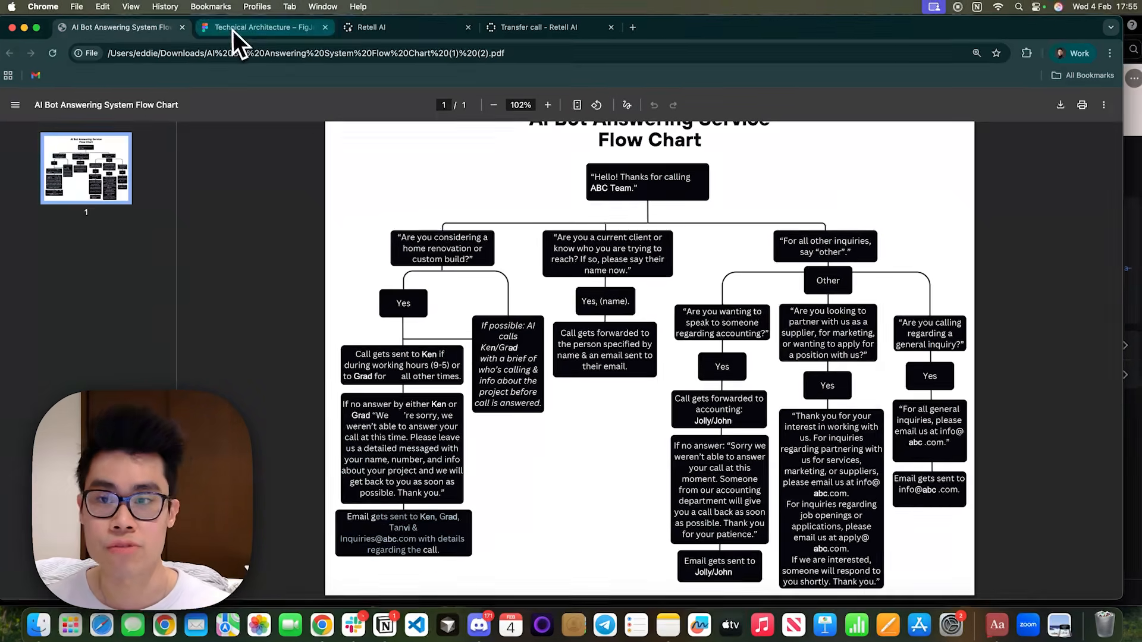
click(250, 24)
drag(748, 295, 600, 354)
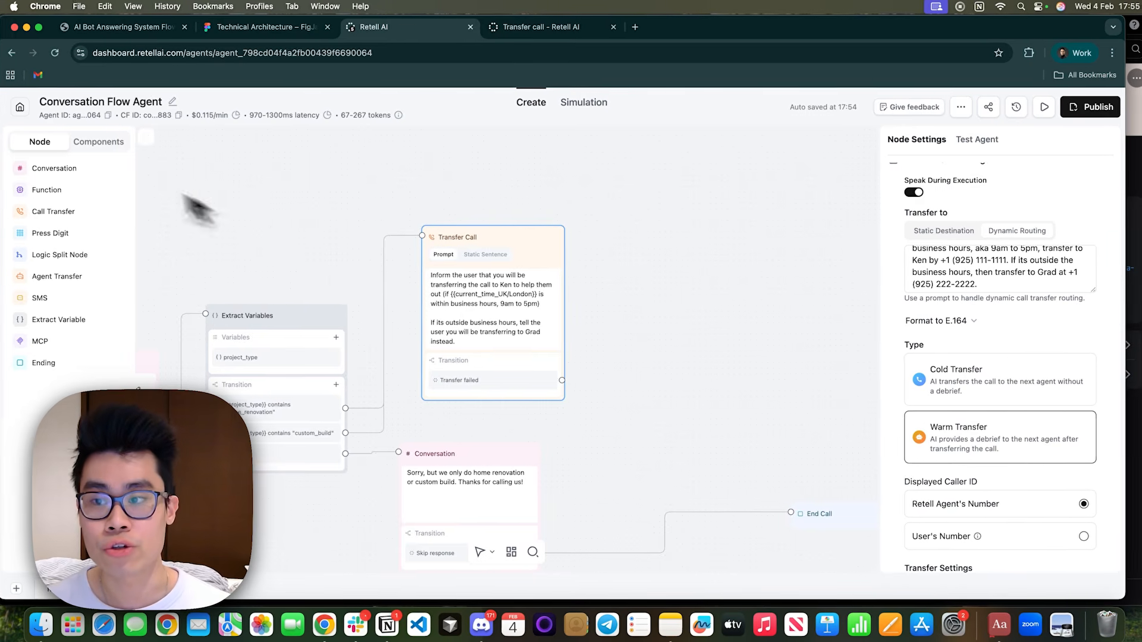
Add a Conversation node beside the Transfer Call node and connect the "Transfer failed" transition to it.
click(55, 170)
drag(652, 353, 719, 233)
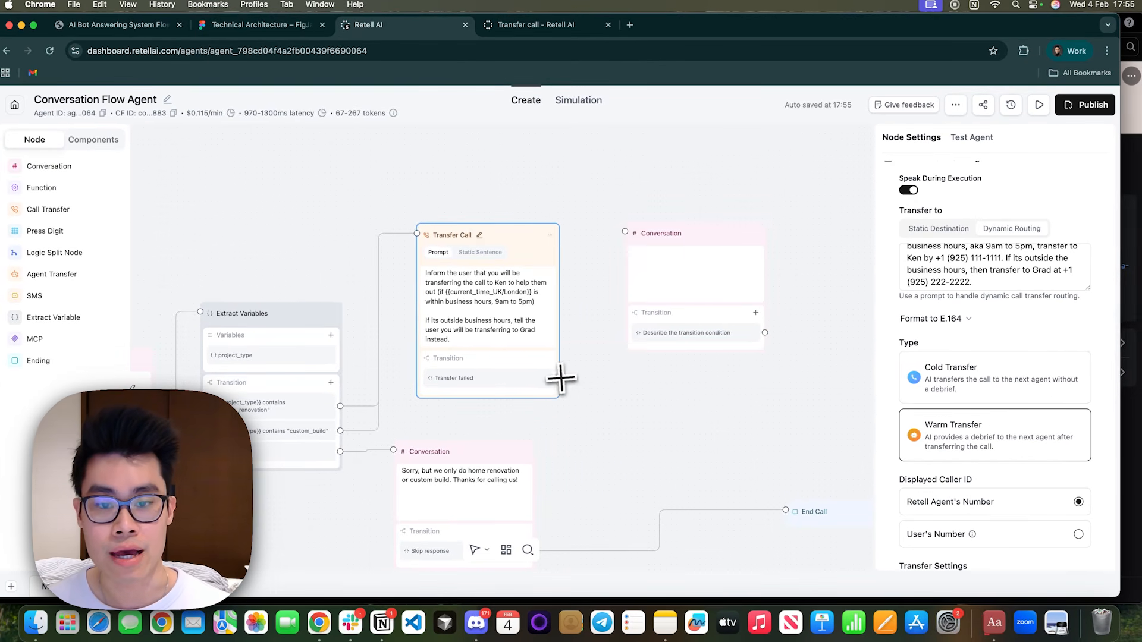
drag(563, 380, 634, 233)
Rename the new Conversation node to "Capture User Details".
click(691, 236)
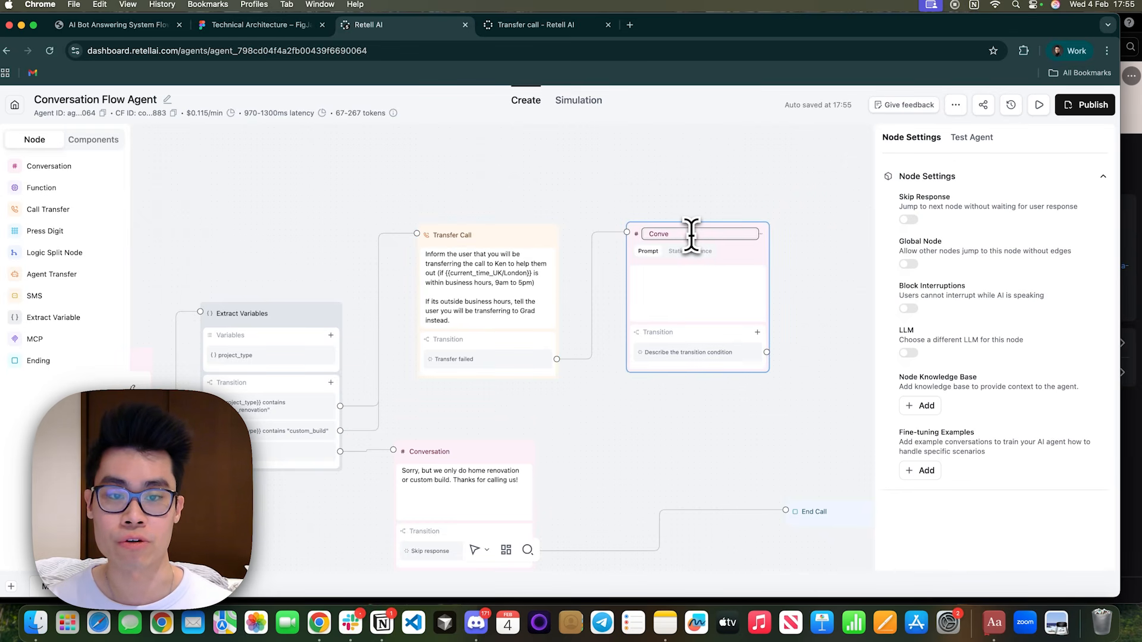
key(BackSpace)
key(BackSpace)
key(BackSpace)
key(BackSpace)
key(BackSpace)
text(Capture )
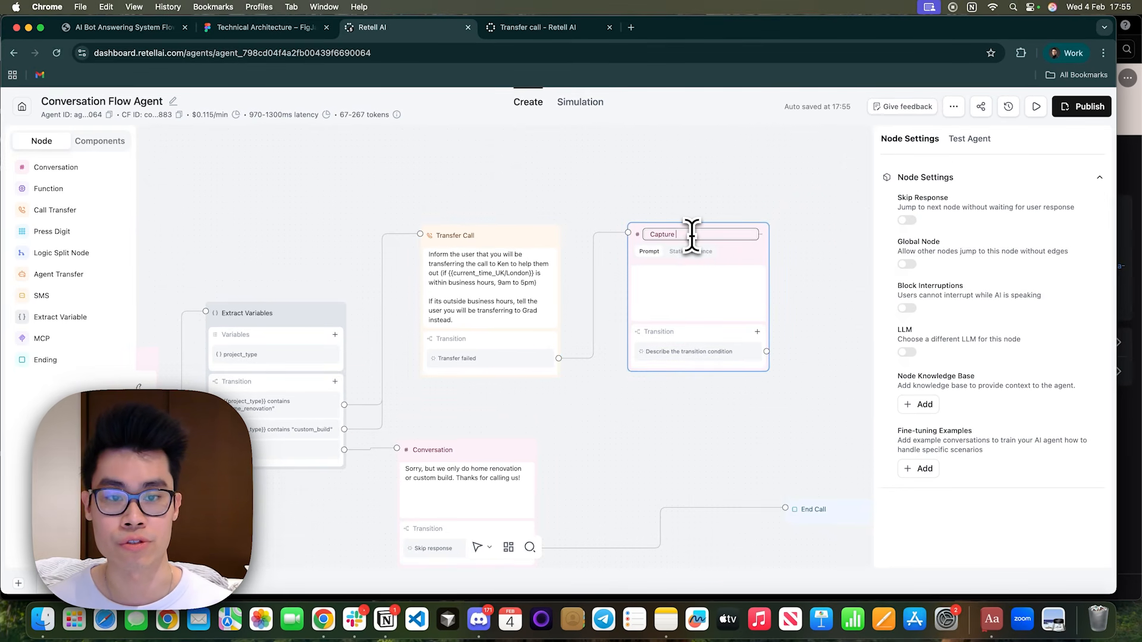
text(User Details)
Start the node's prompt: say they are not available right now, ask for details step by step, and add "1. Ask for their name".
click(694, 267)
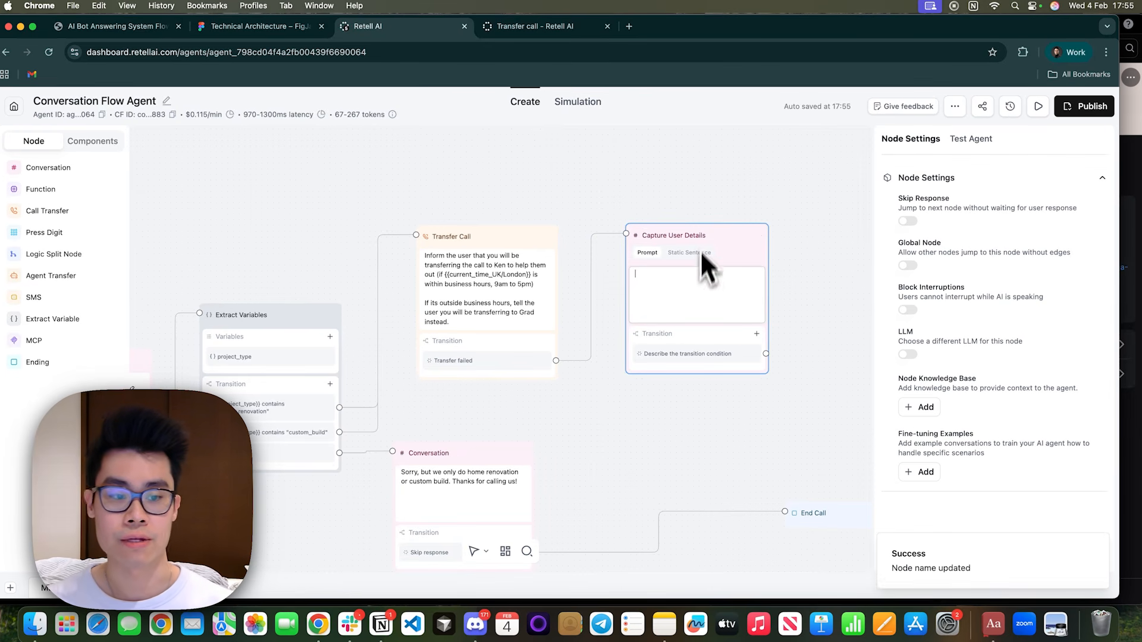
text(Inform the user they aren)
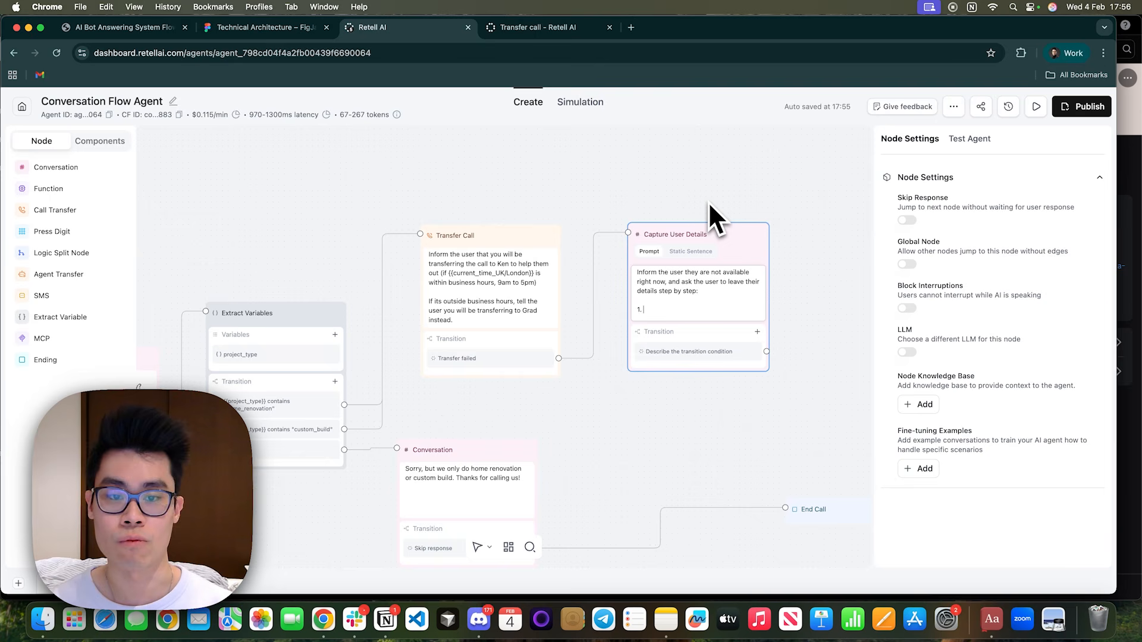
text(Ask for their name)
key(Return)
text(2. )
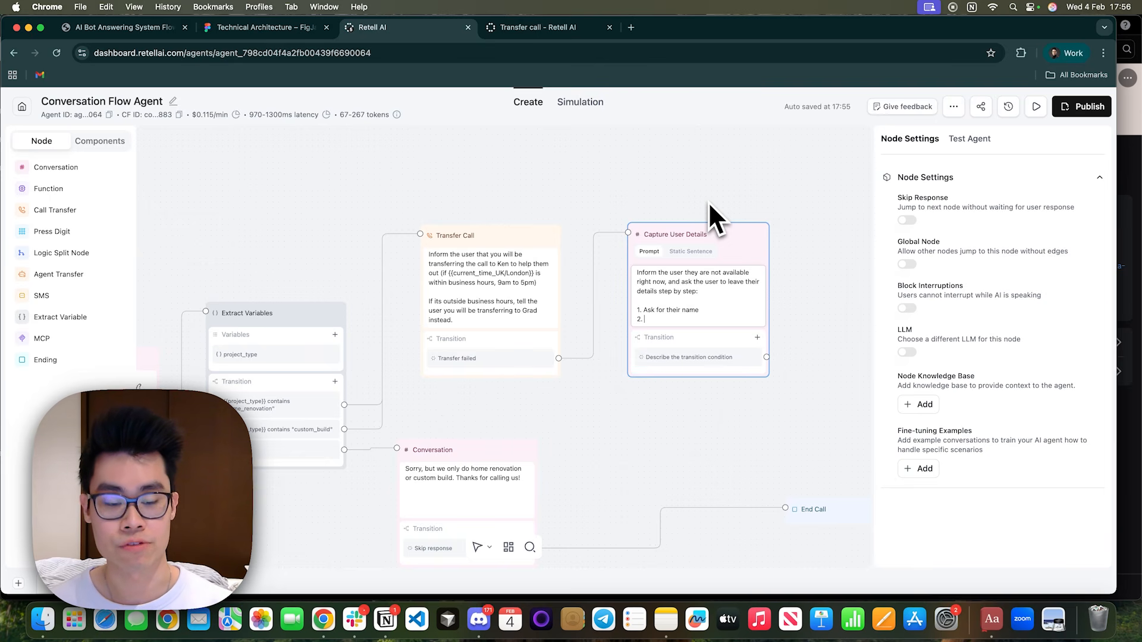
text([Pause)
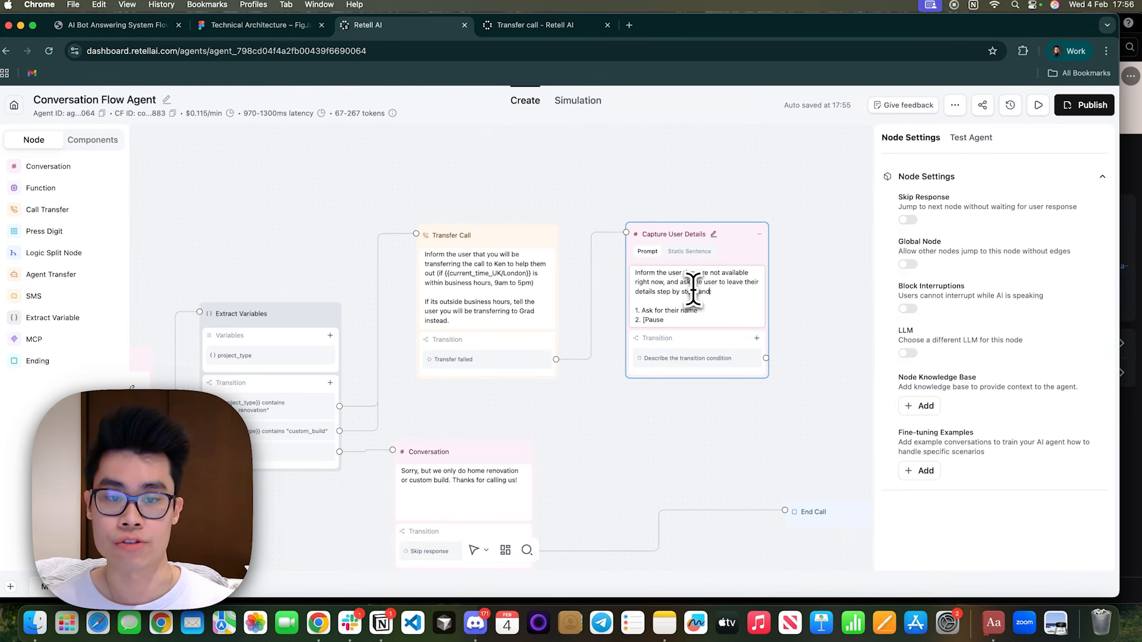
Extend the prompt's introduction with "and to", and add "2. [Pause and wait for the user to say it]" and "3. As for their email".
click(677, 319)
text(and wait for th)
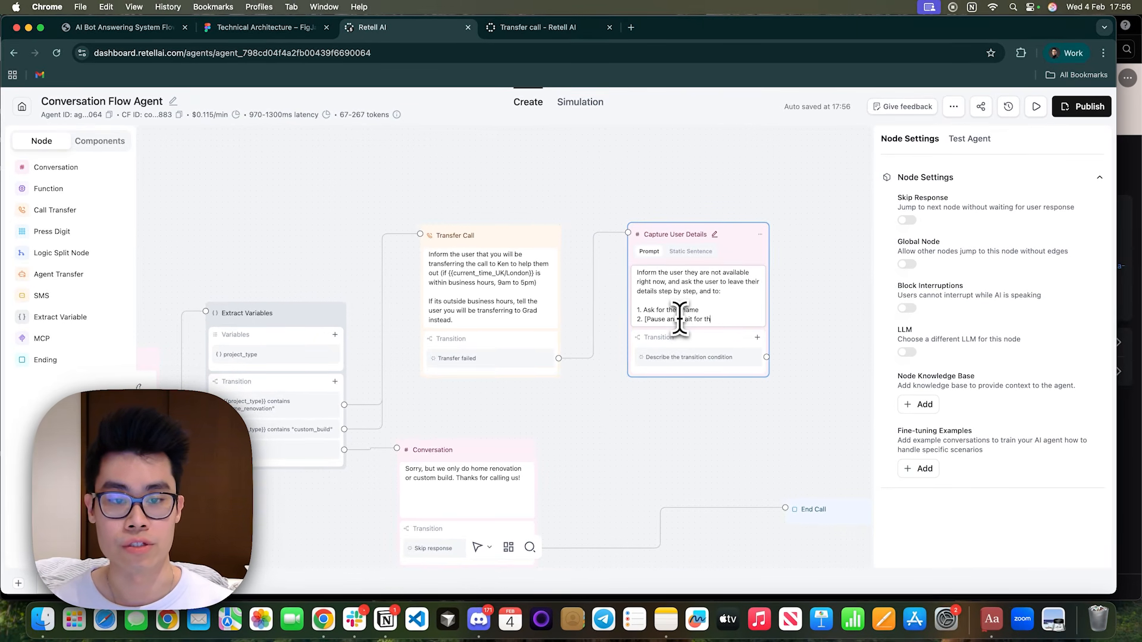
text(e user to say it])
key(Return)
text(3. As for their ema)
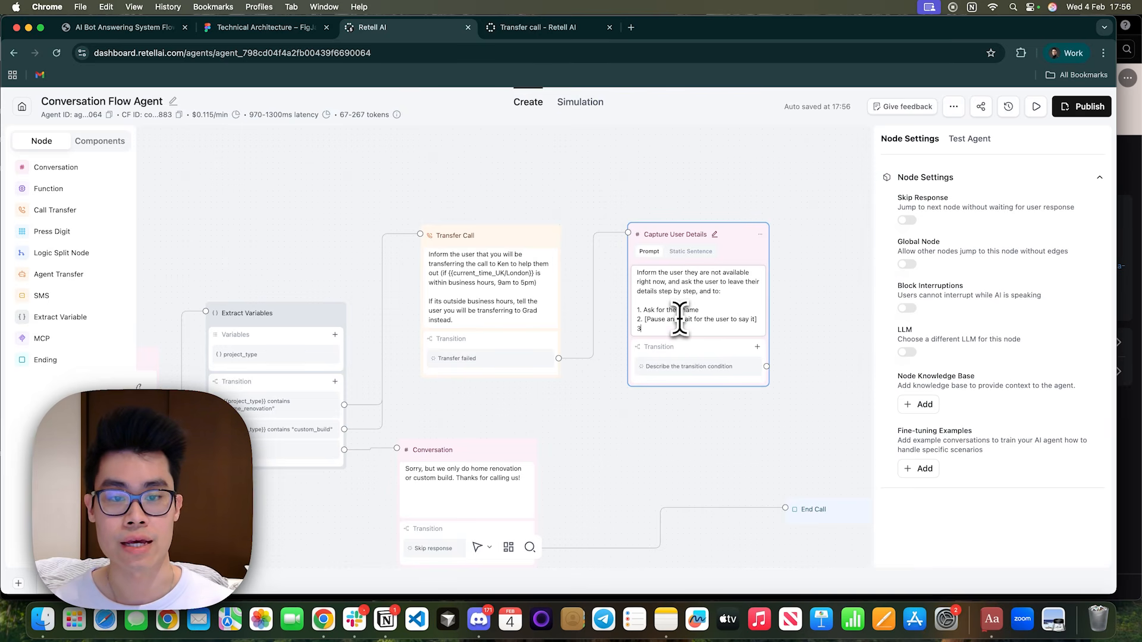
text(il)
key(Return)
Copy the bracketed pause instruction into item 4 of the prompt and add "5. Ask for info about their project".
text(4.)
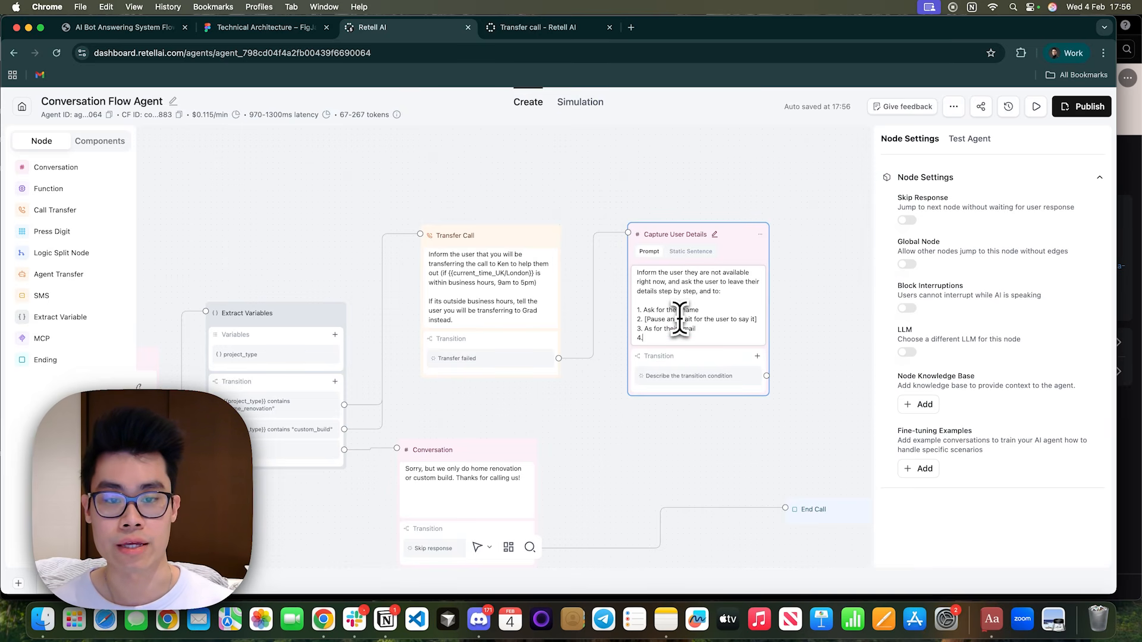
drag(756, 320, 645, 320)
key(super+c)
click(761, 338)
key(super+v)
key(Return)
text(5. Ask )
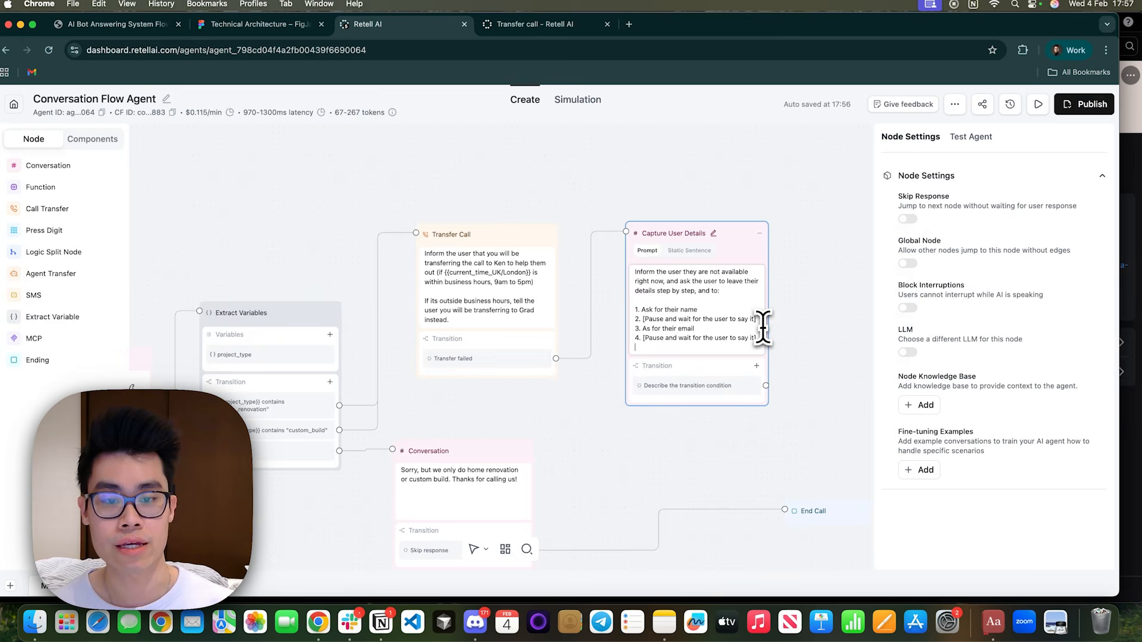
text(for inf)
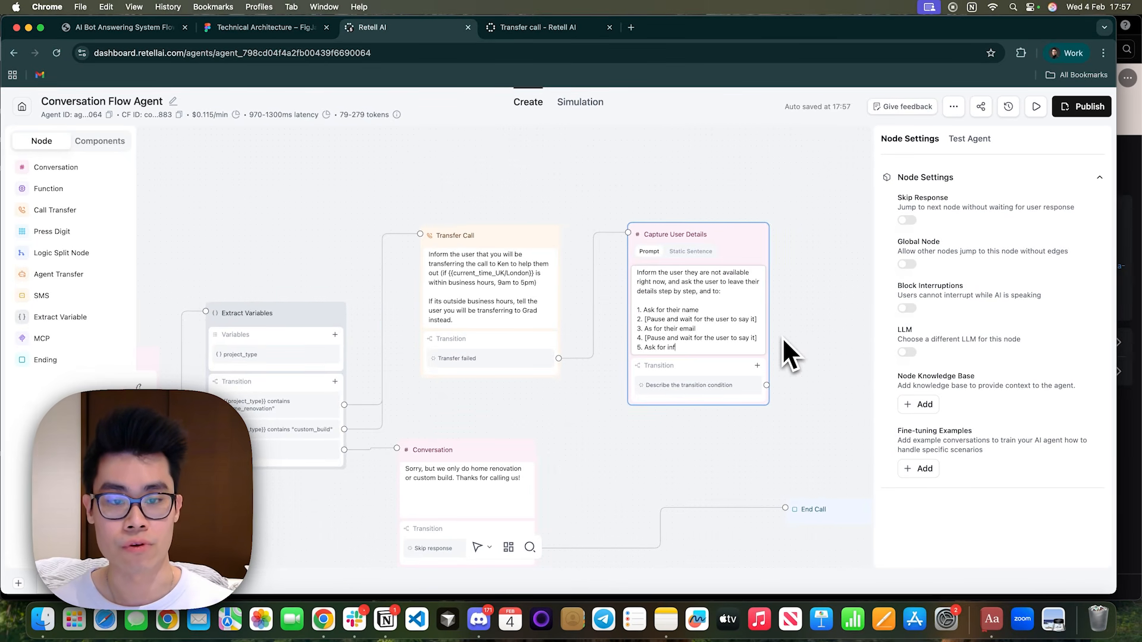
text(o about their project)
key(Return)
key(Return)
Add a closing instruction to have name and email spelled out letter by letter, repeated back and confirmed before moving to the next step.
text(For thiw)
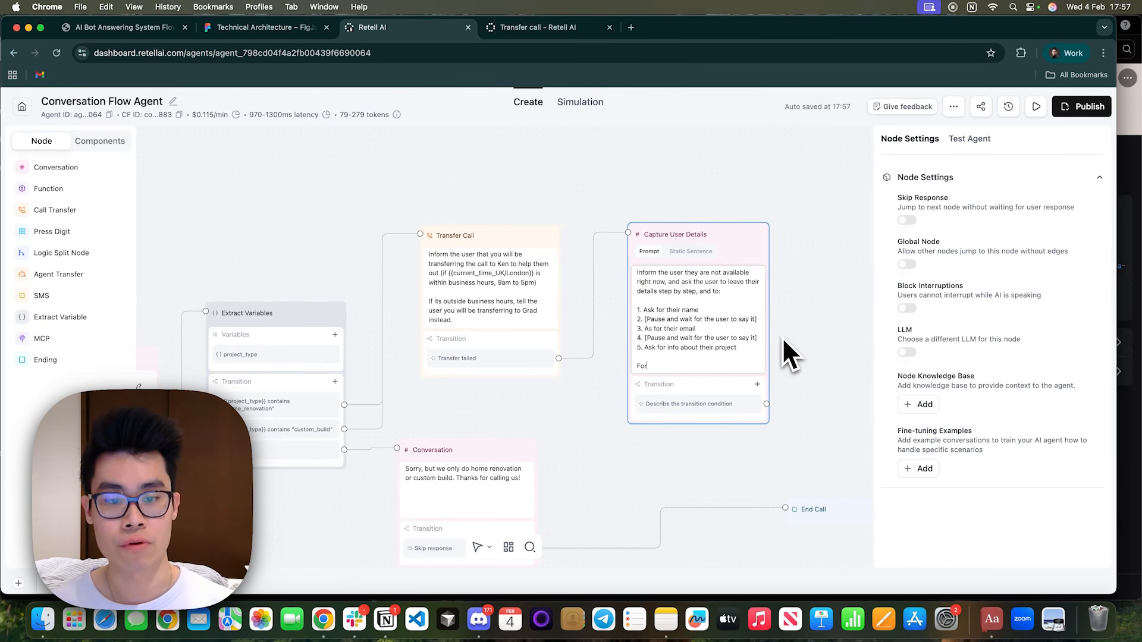
key(BackSpace)
key(BackSpace)
text(eir name and email, ask t)
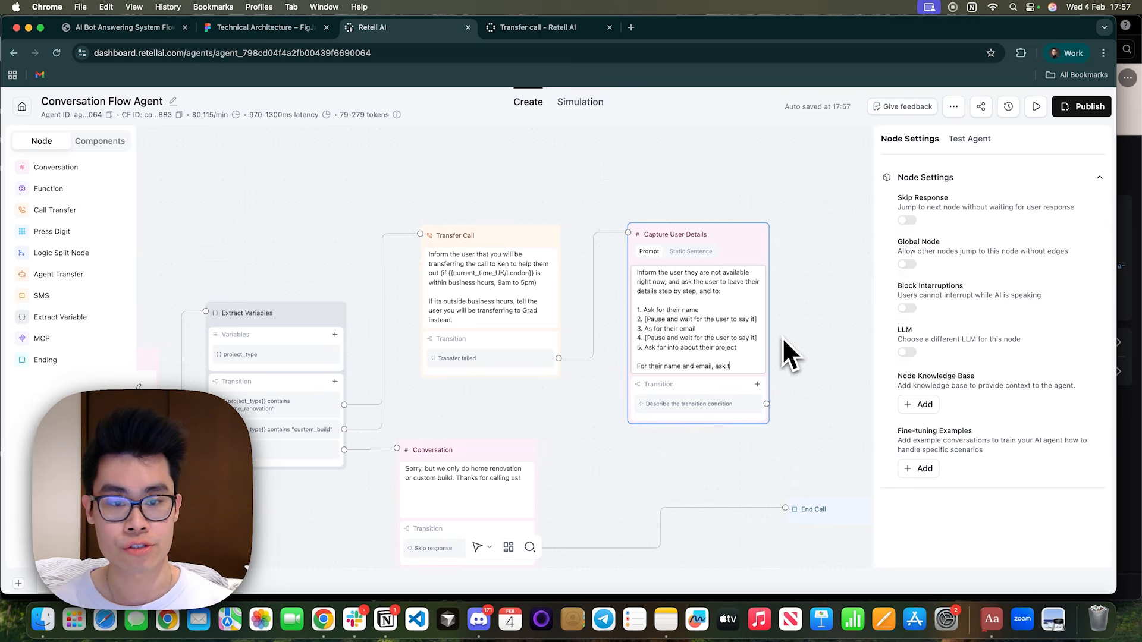
text(he uyseer to spell it out letter by letter. And then repeat back to the user and wait for their confirmation before moving to the next step.)
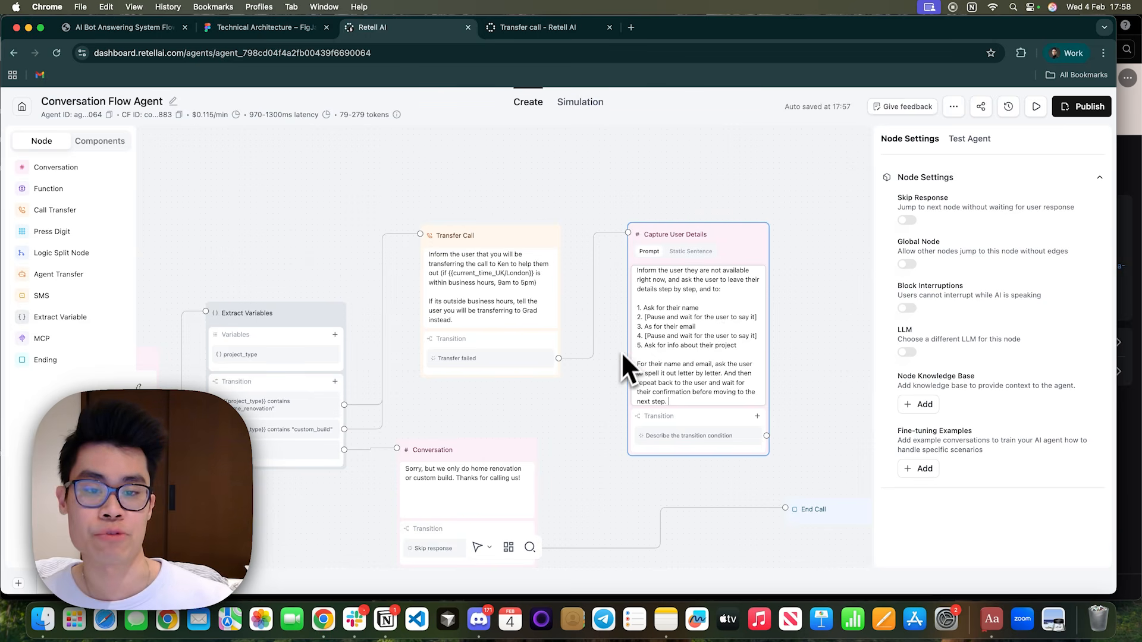
Set the Capture User Details transition condition to "The user has provided their name, email and info about their construction projects".
drag(670, 203, 430, 199)
click(504, 443)
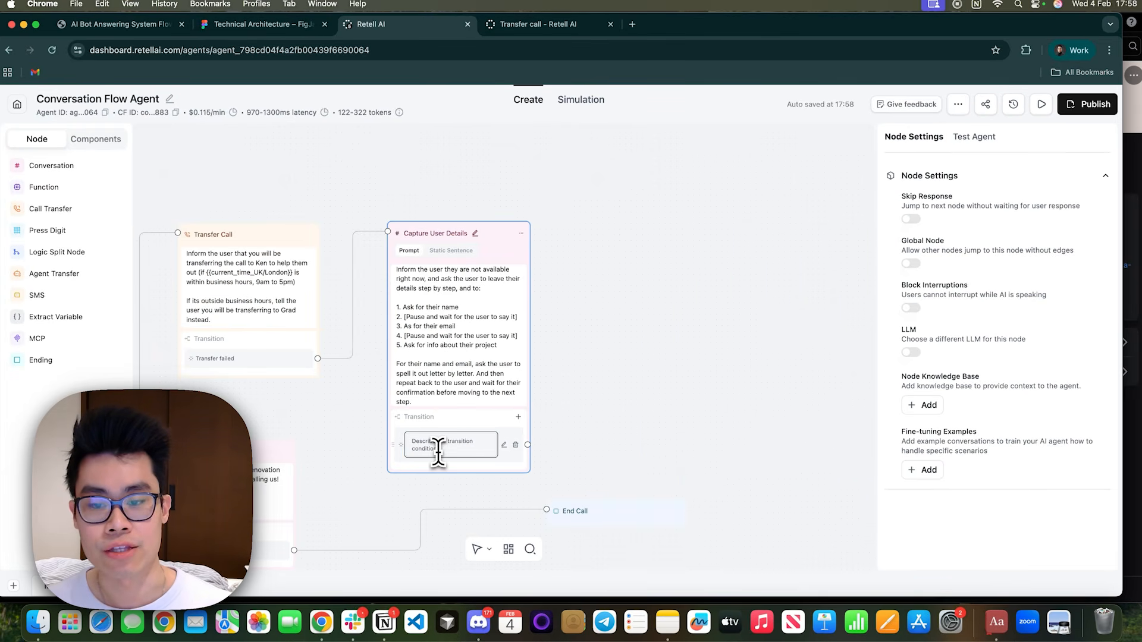
drag(439, 451, 409, 441)
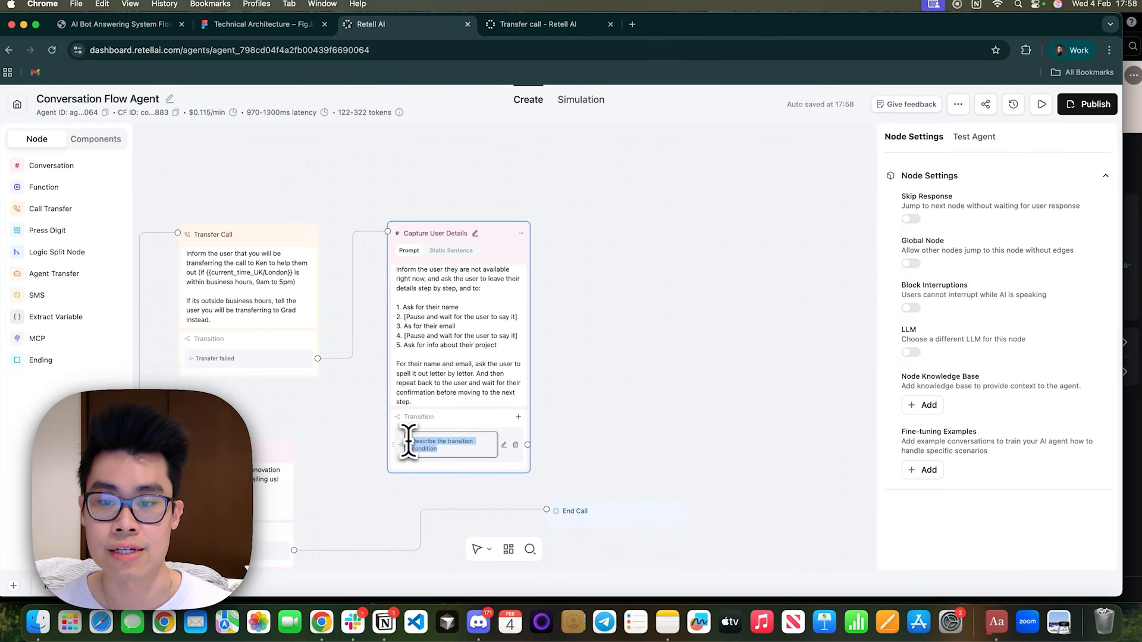
text(The user)
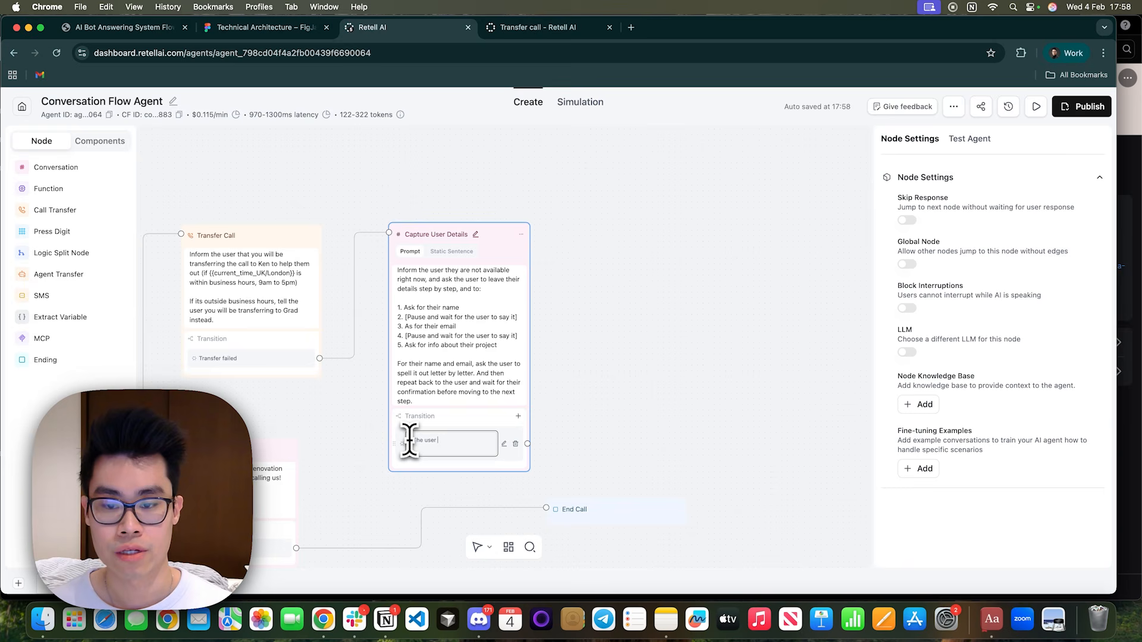
text( has provided their name, email and info about their construction)
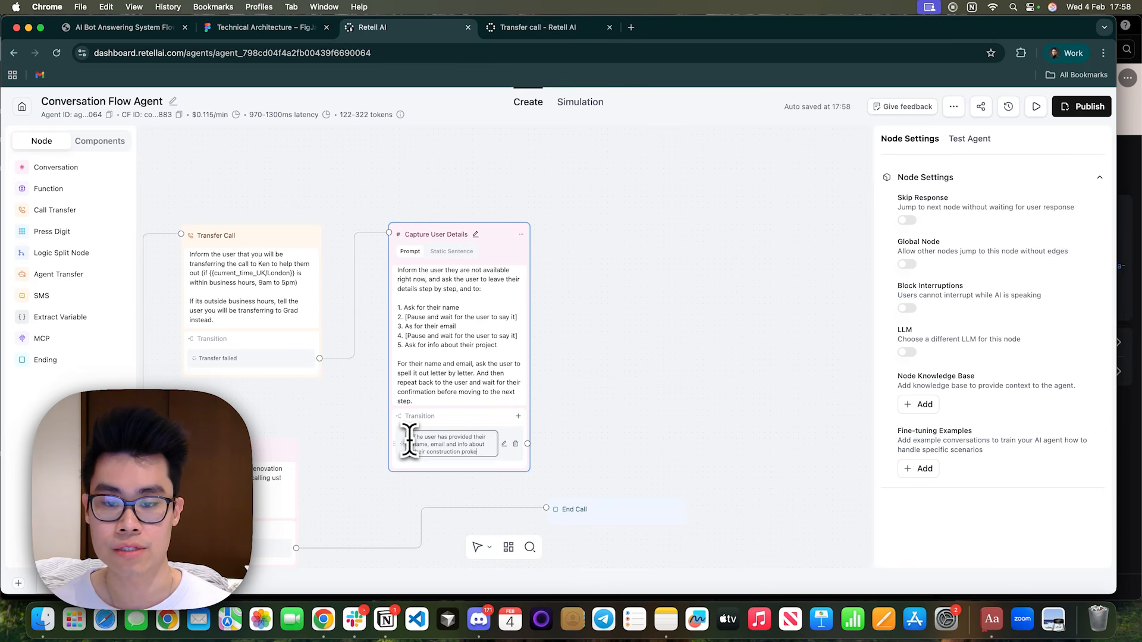
text( project)
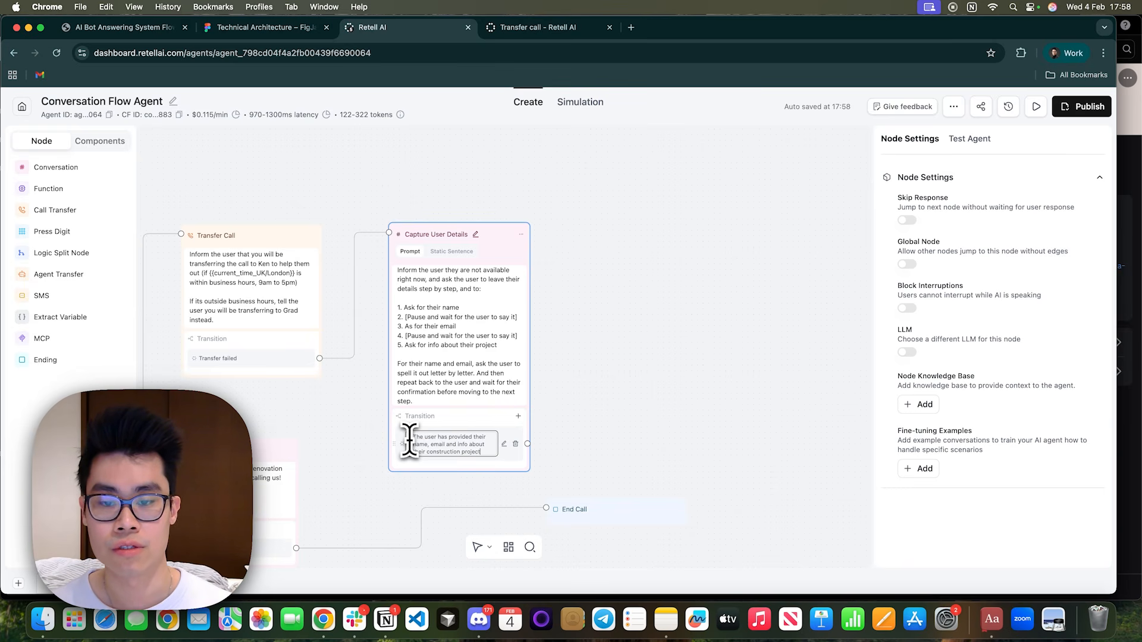
text(s)
key(Return)
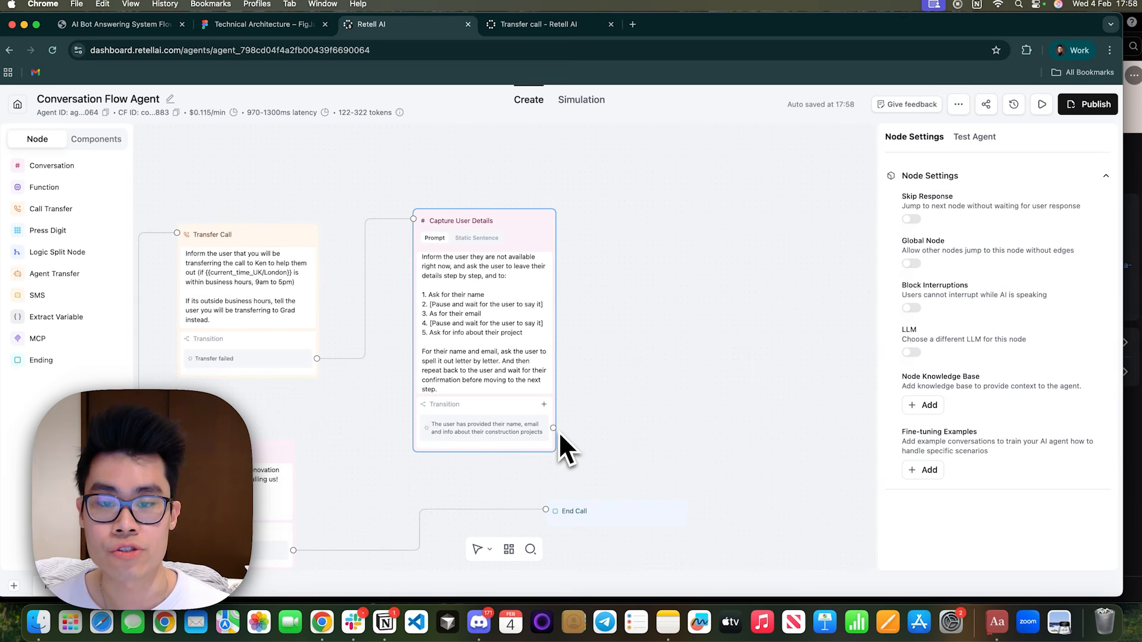
Examine the settings of a new custom function, including headers, query parameters and JSON parameters, and close it without adding a Function node.
scroll(511, 303, down, 3)
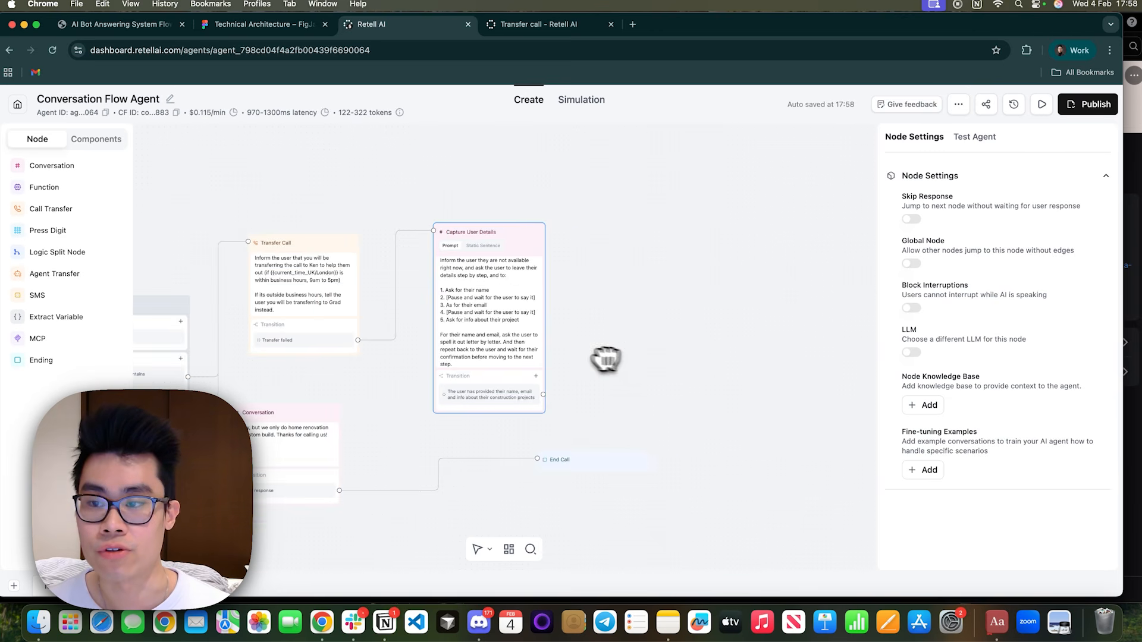
click(47, 187)
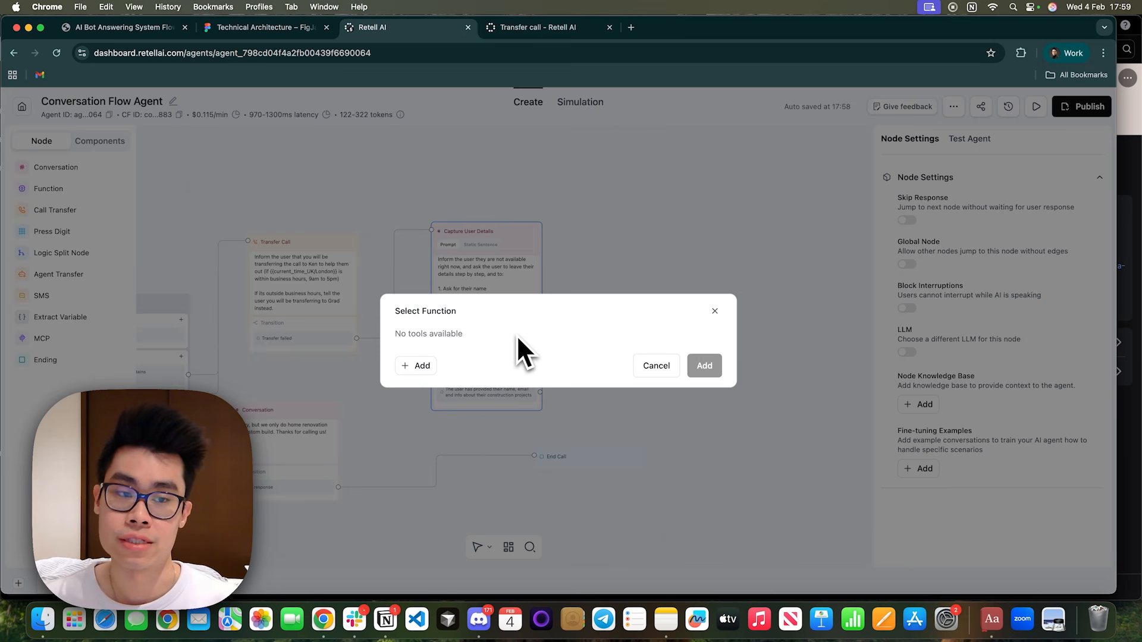
click(415, 366)
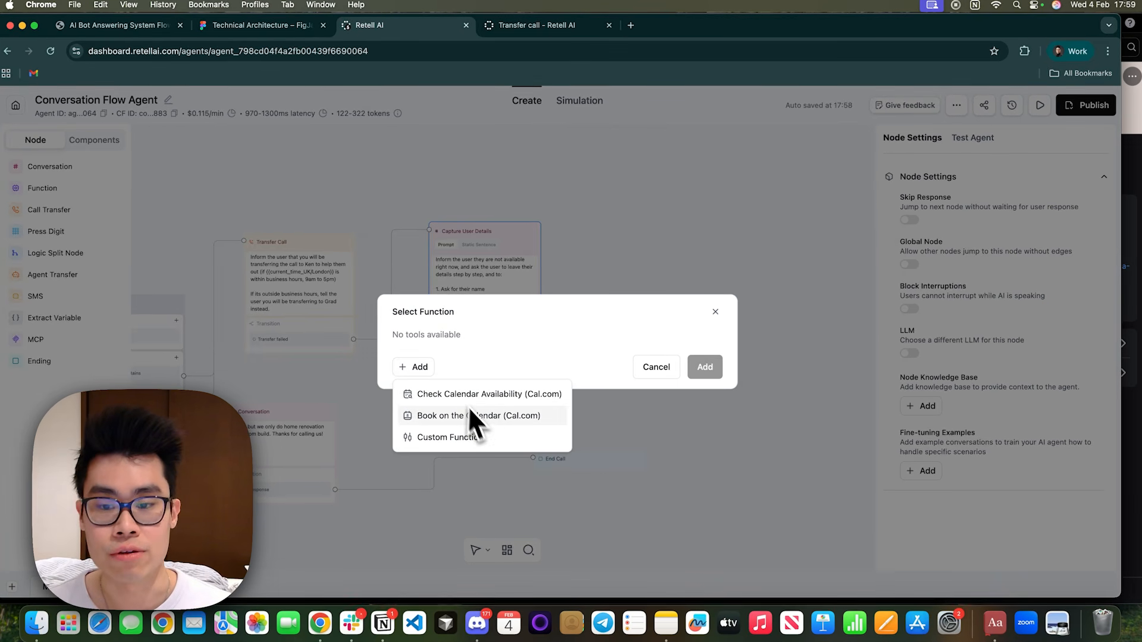
click(476, 439)
scroll(489, 309, down, 5)
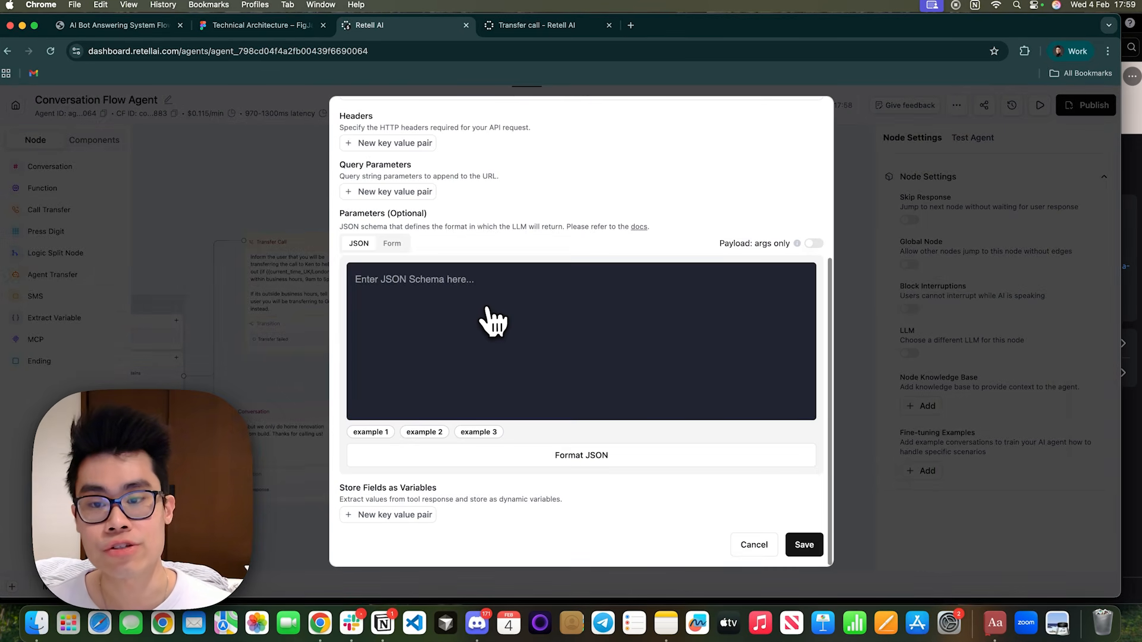
scroll(492, 321, up, 5)
click(816, 118)
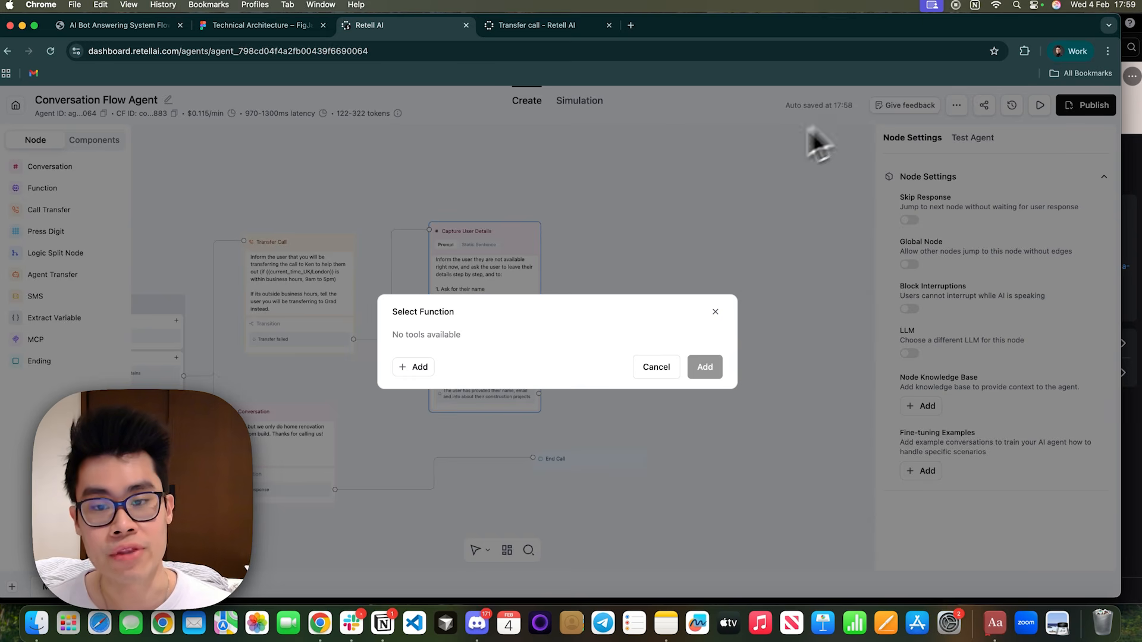
click(715, 311)
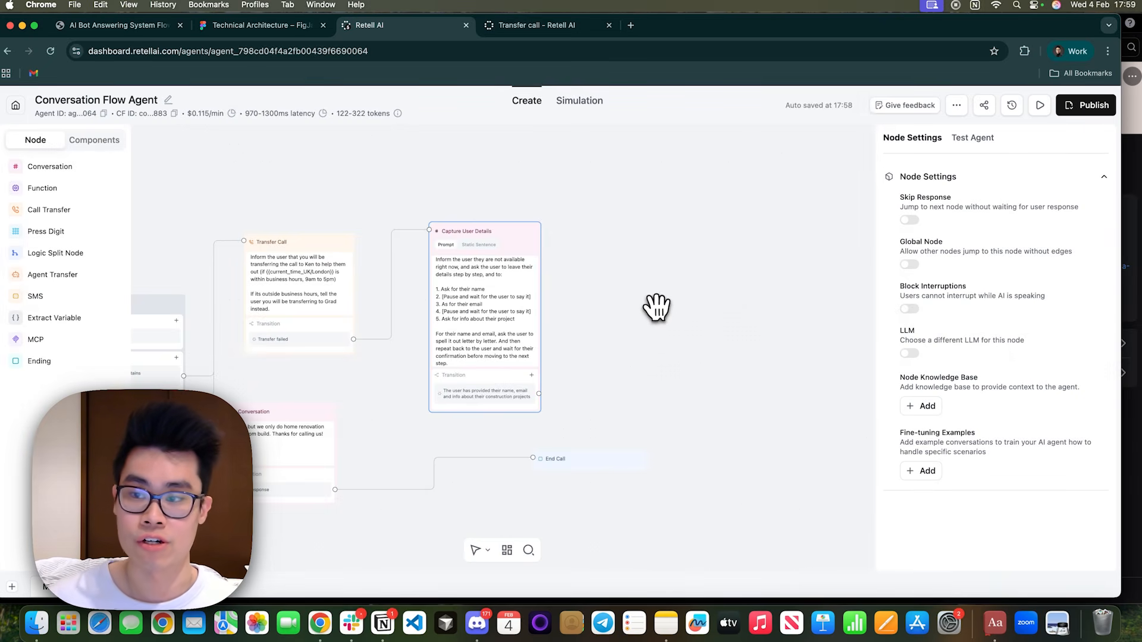
drag(656, 307, 586, 313)
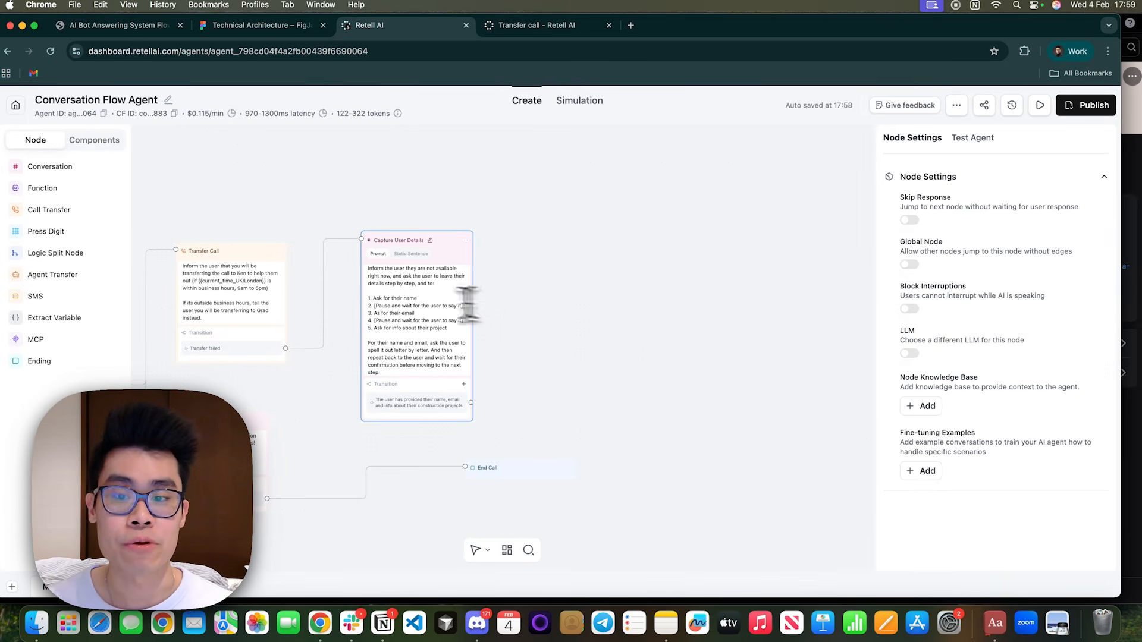
scroll(391, 342, down, 1)
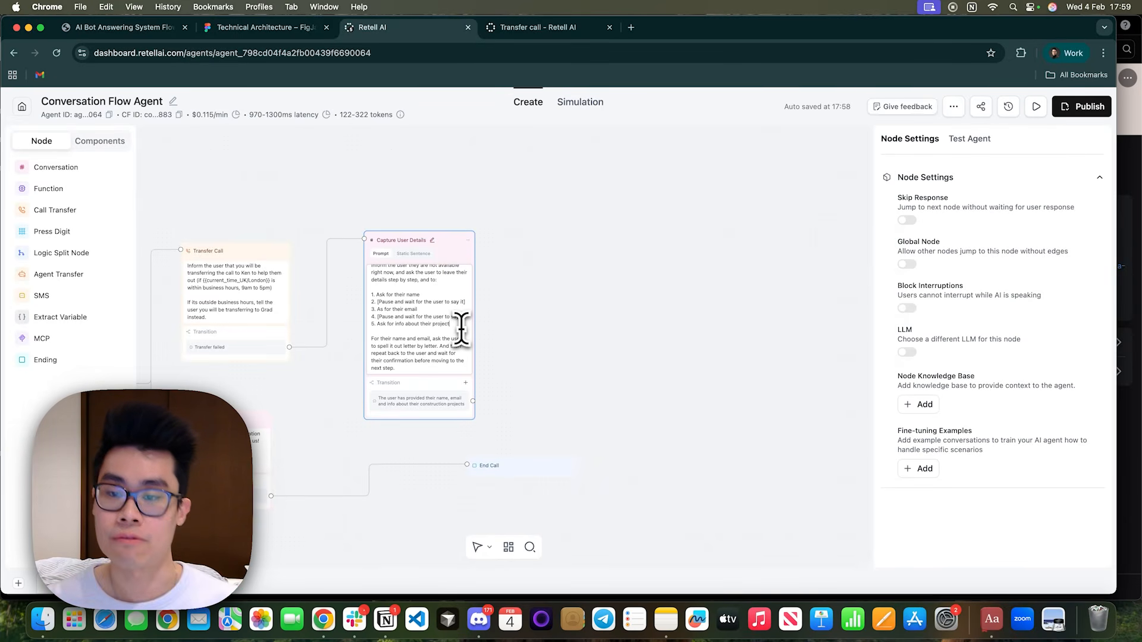
Add an Extract Variable node beside Capture User Details and connect the captured-details transition to it, leaving its name variable as is.
click(81, 318)
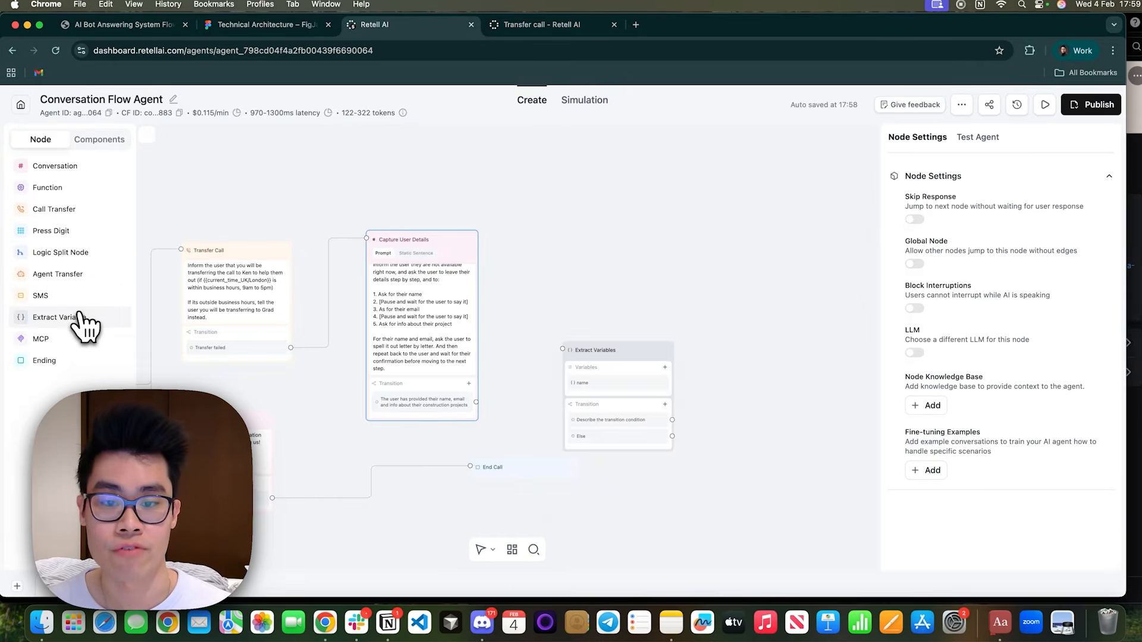
click(601, 286)
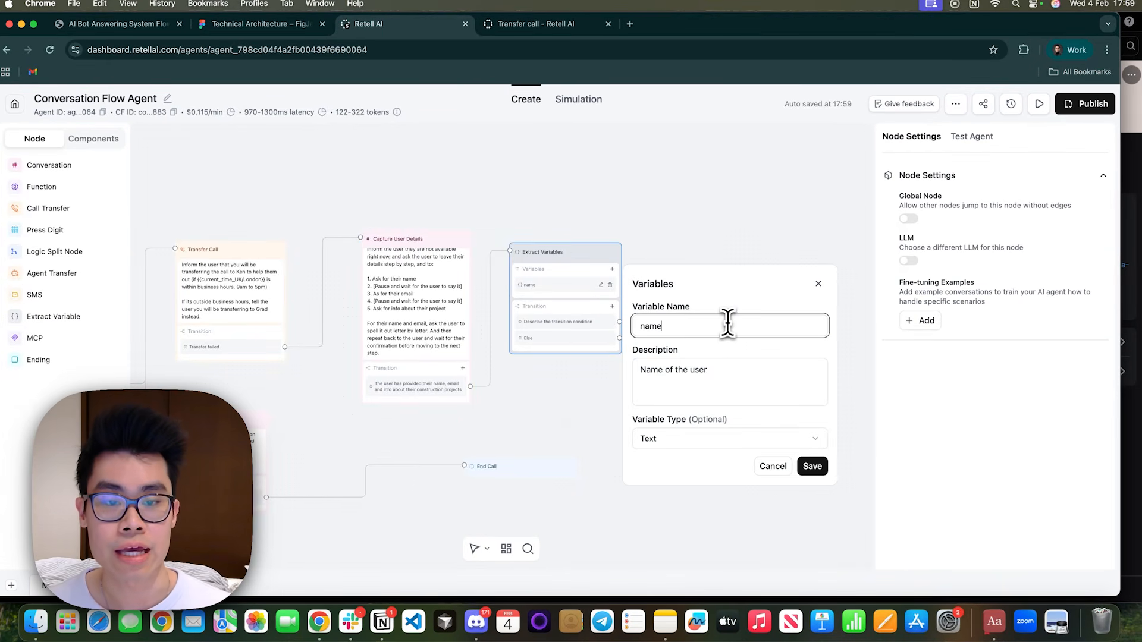
click(712, 380)
click(768, 466)
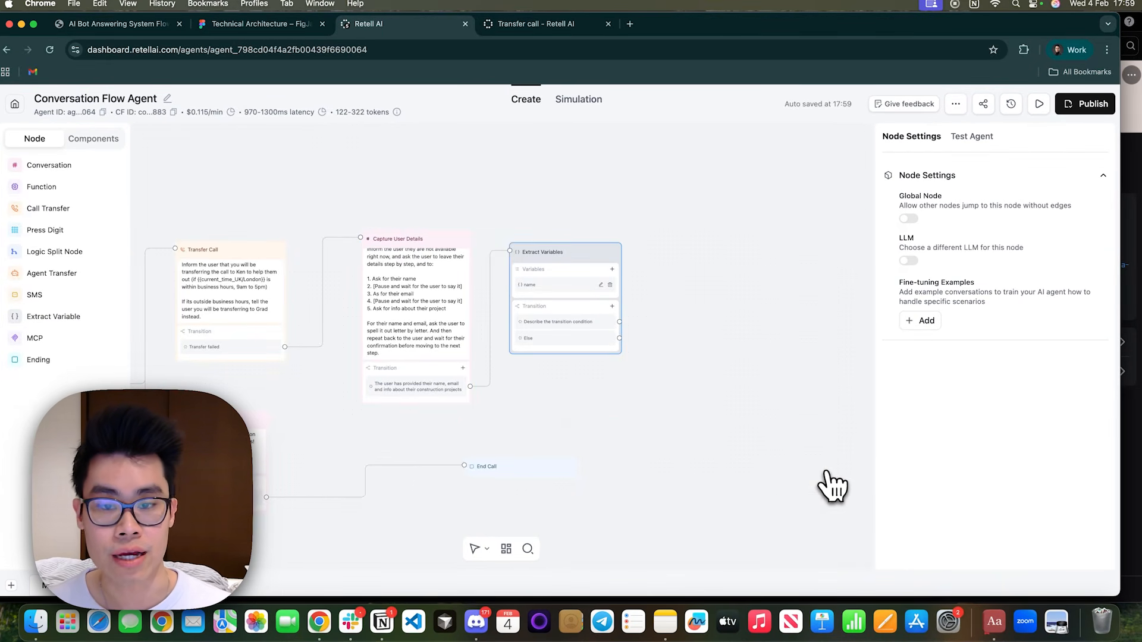
Add a text variable email to the Extract Variables node with the description "Extract the user's email address".
scroll(655, 286, up, 3)
click(594, 271)
click(683, 328)
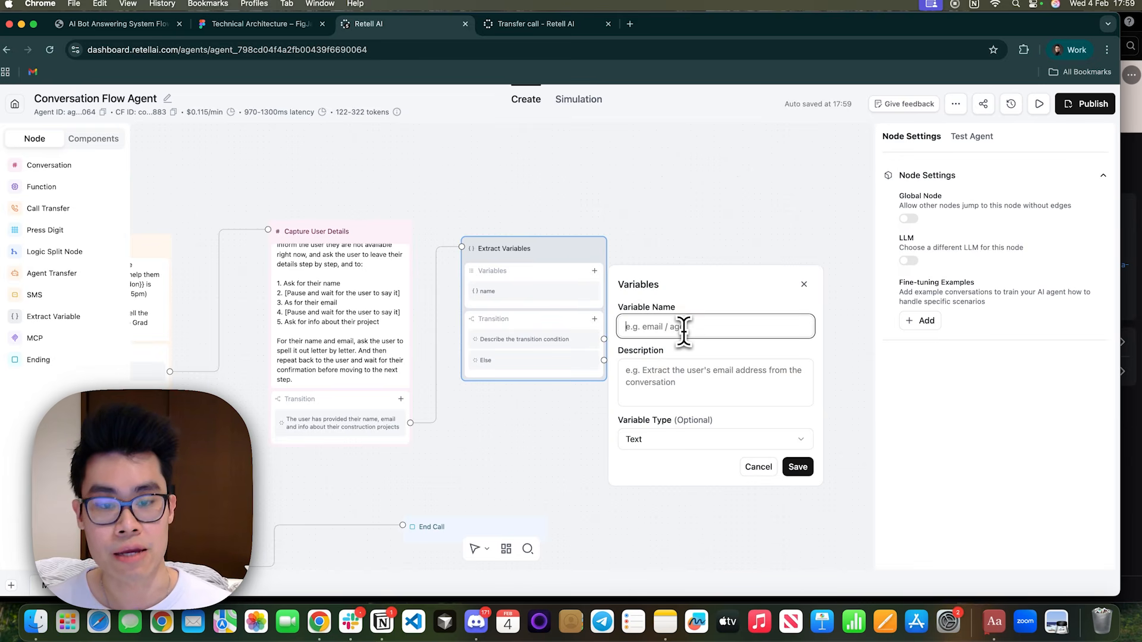
text(email)
click(682, 375)
text(Extra)
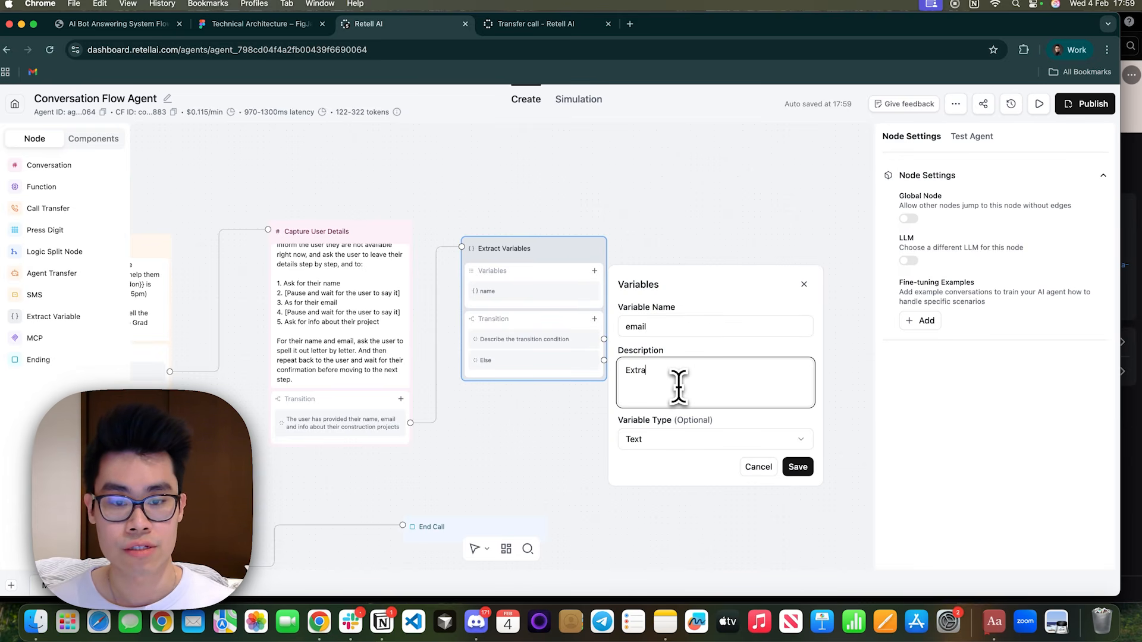
text(ct the user's email address)
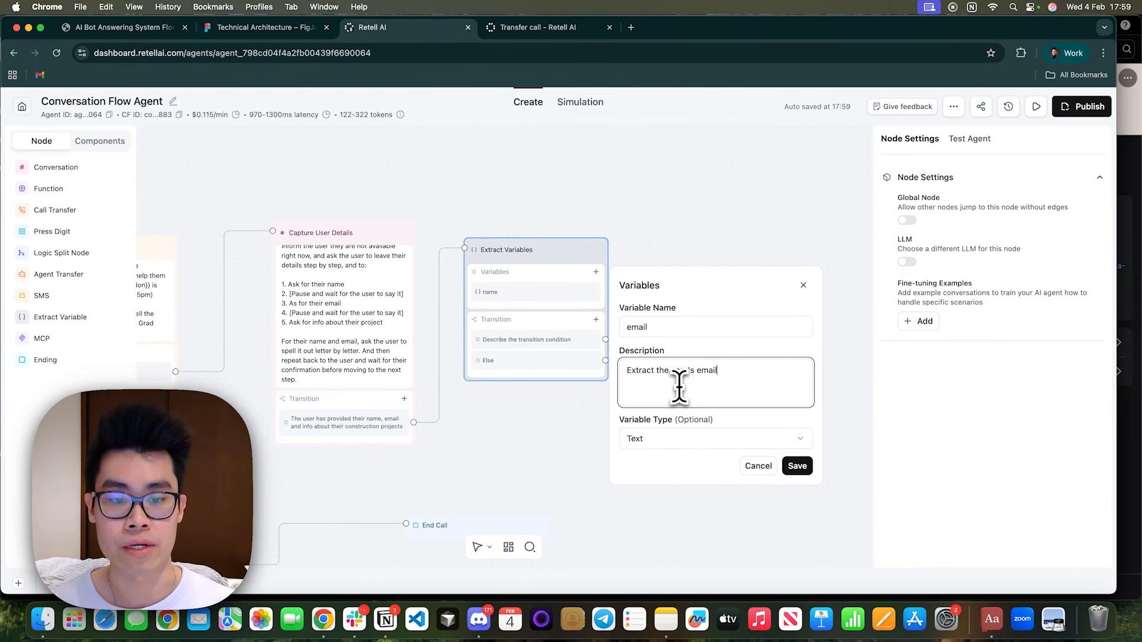
click(687, 440)
click(679, 459)
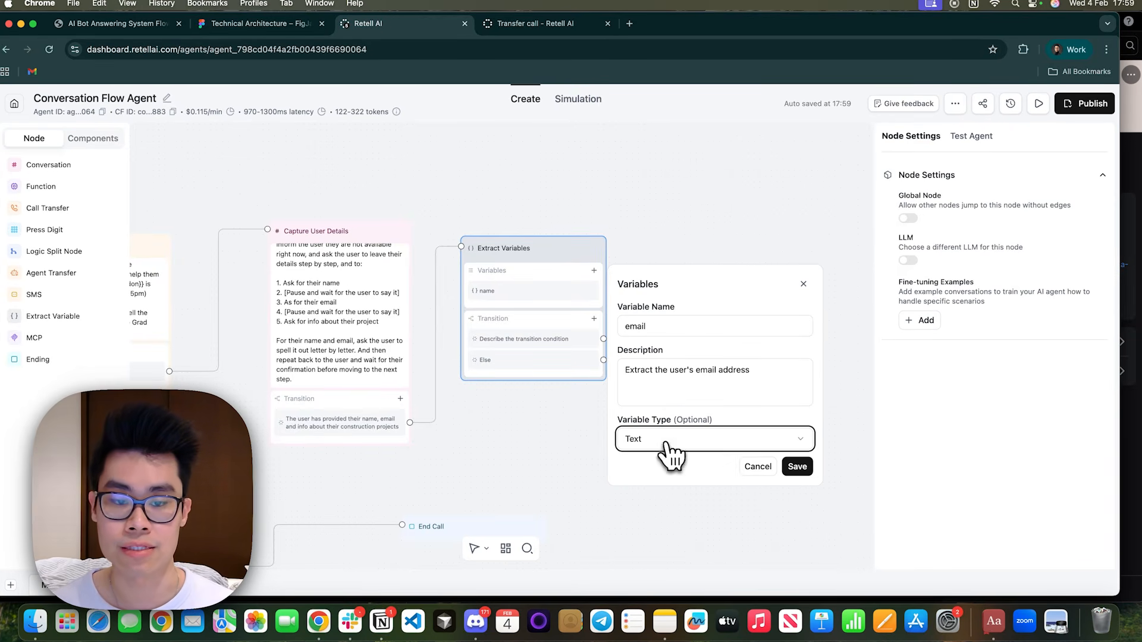
click(795, 468)
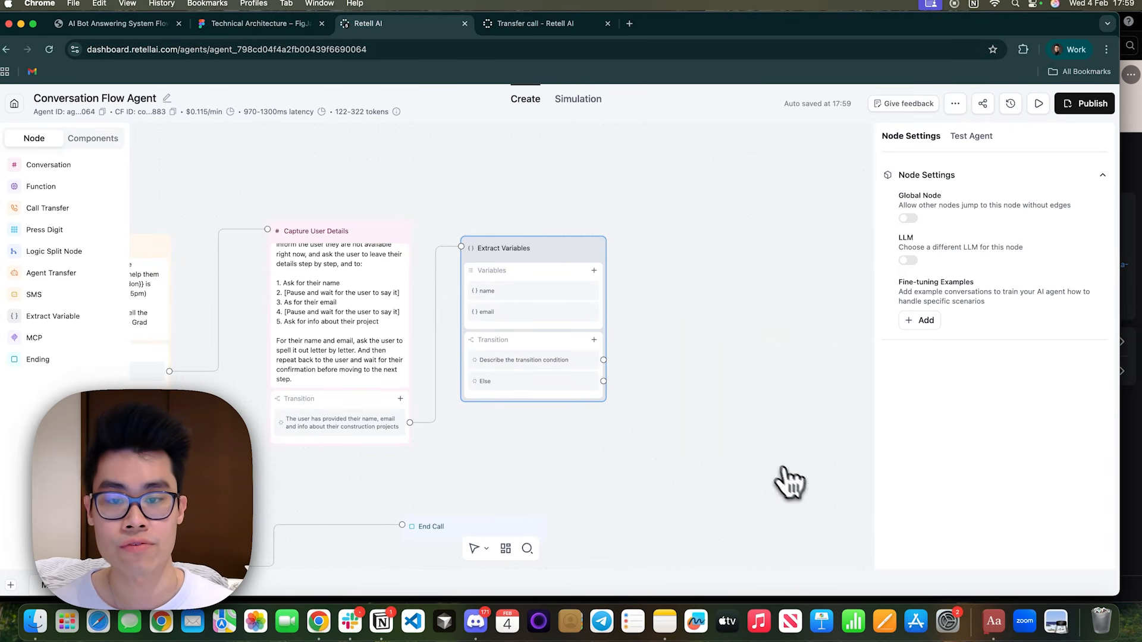
Add a variable project_info to the Extract Variables node with the description "Extract the user's information about the project".
click(594, 271)
right_click(698, 326)
click(632, 326)
text(project_info)
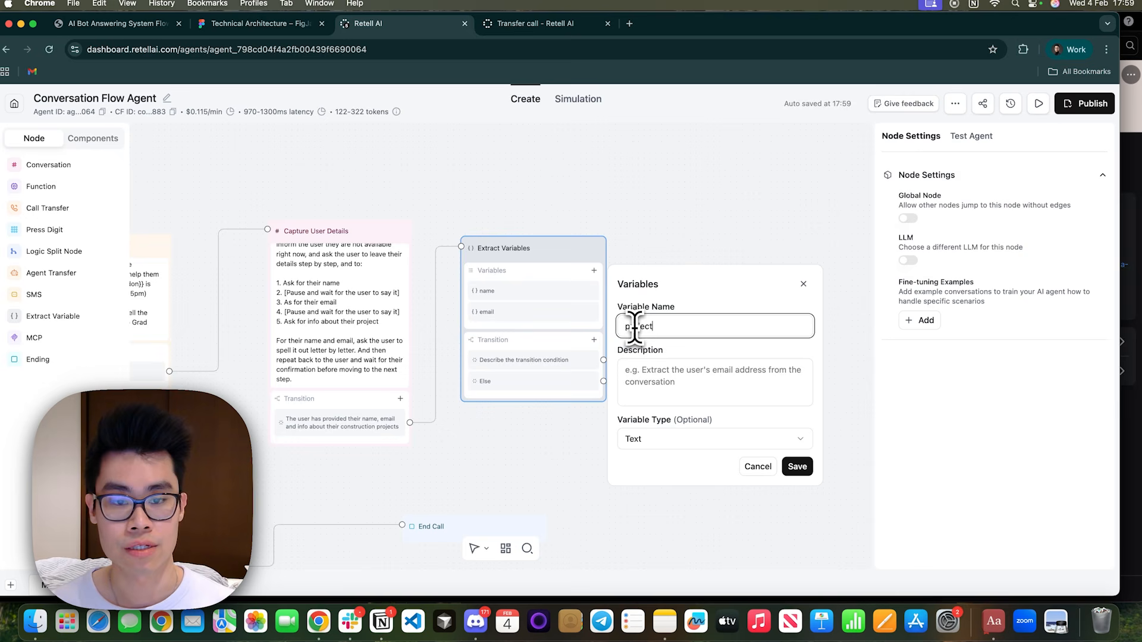
click(707, 366)
text(Extract the user's )
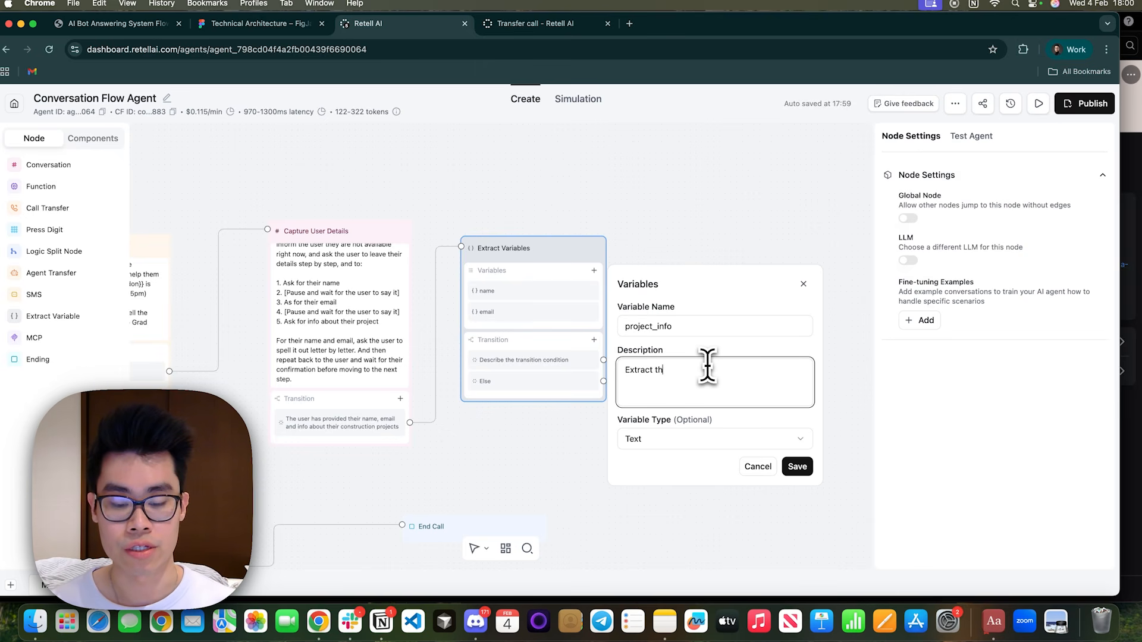
text(information about the project)
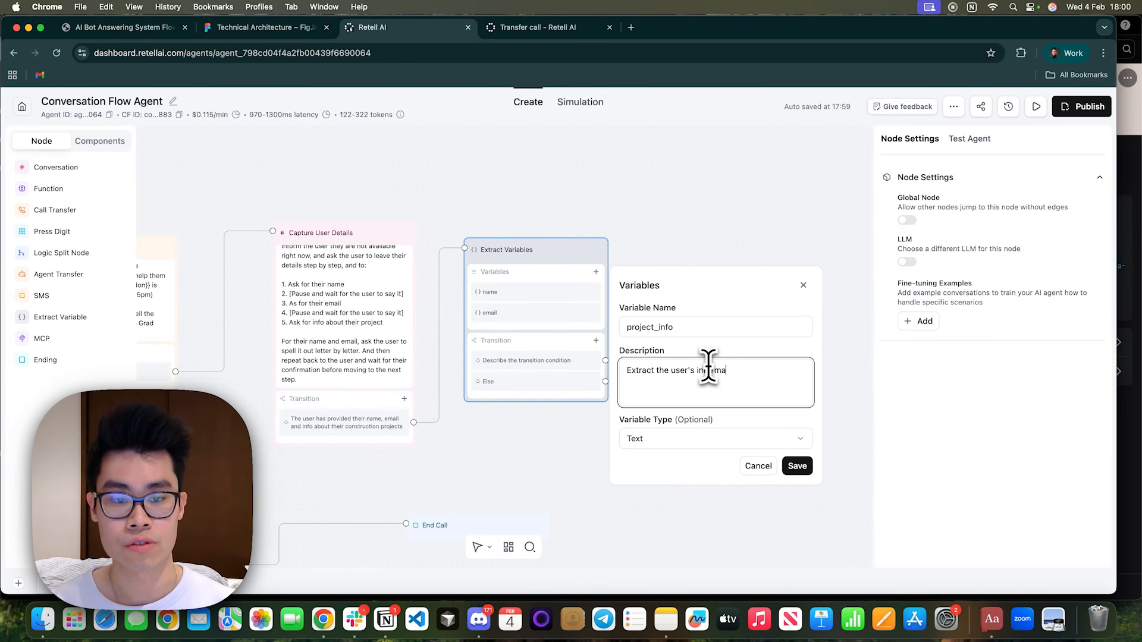
click(798, 467)
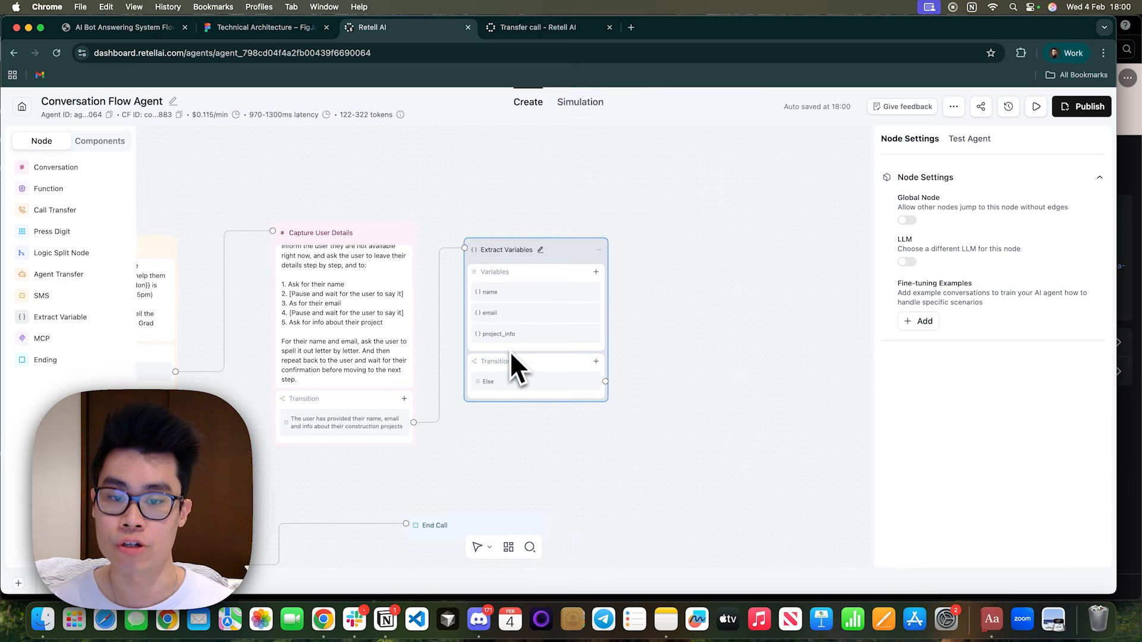
Add an equation transition to Extract Variables that requires all conditions to match, starting with {{name}} exists.
click(596, 361)
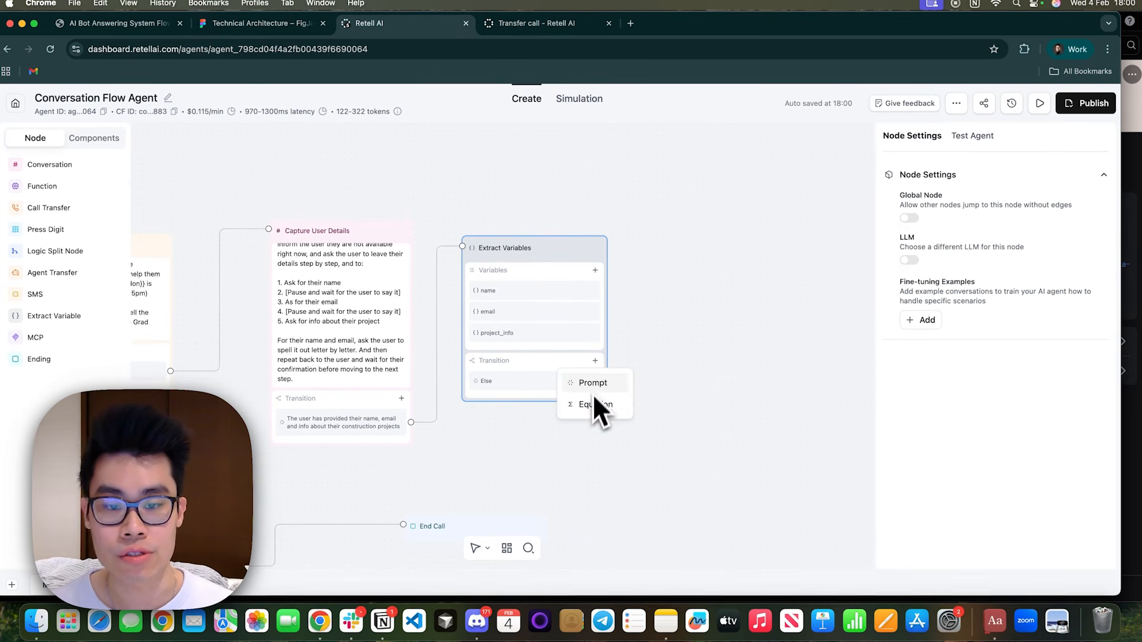
click(594, 400)
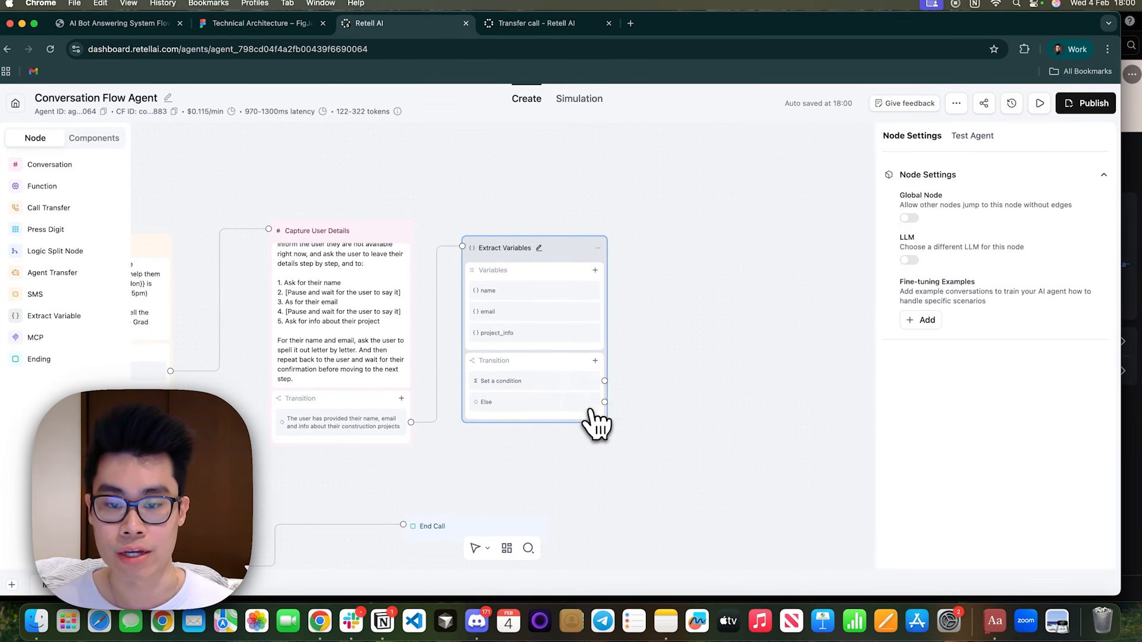
click(628, 388)
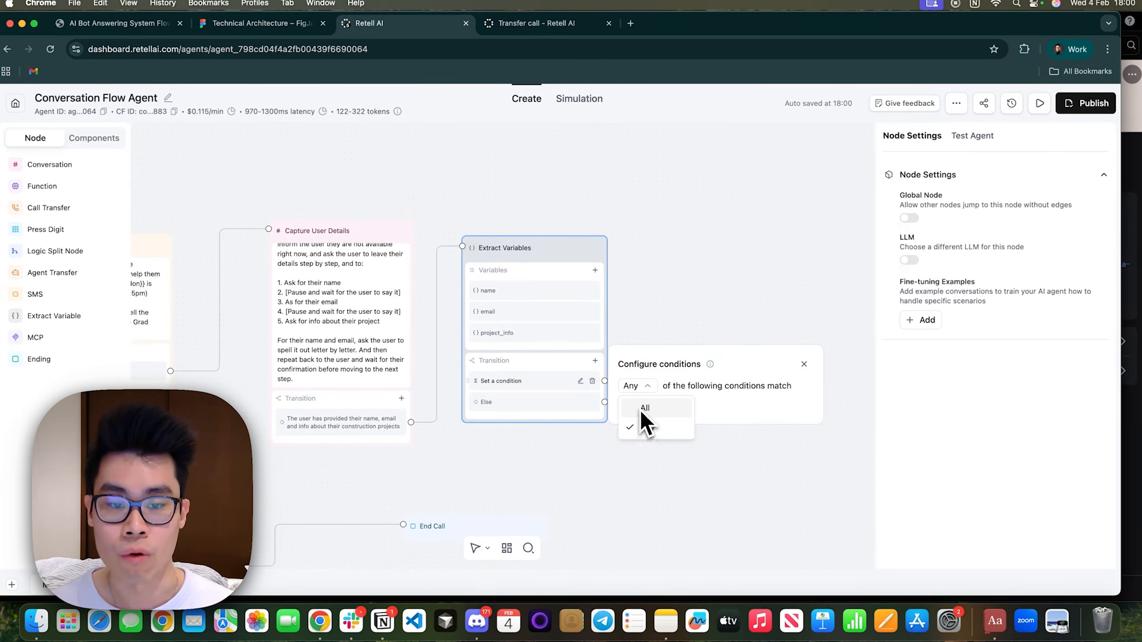
click(643, 416)
click(654, 409)
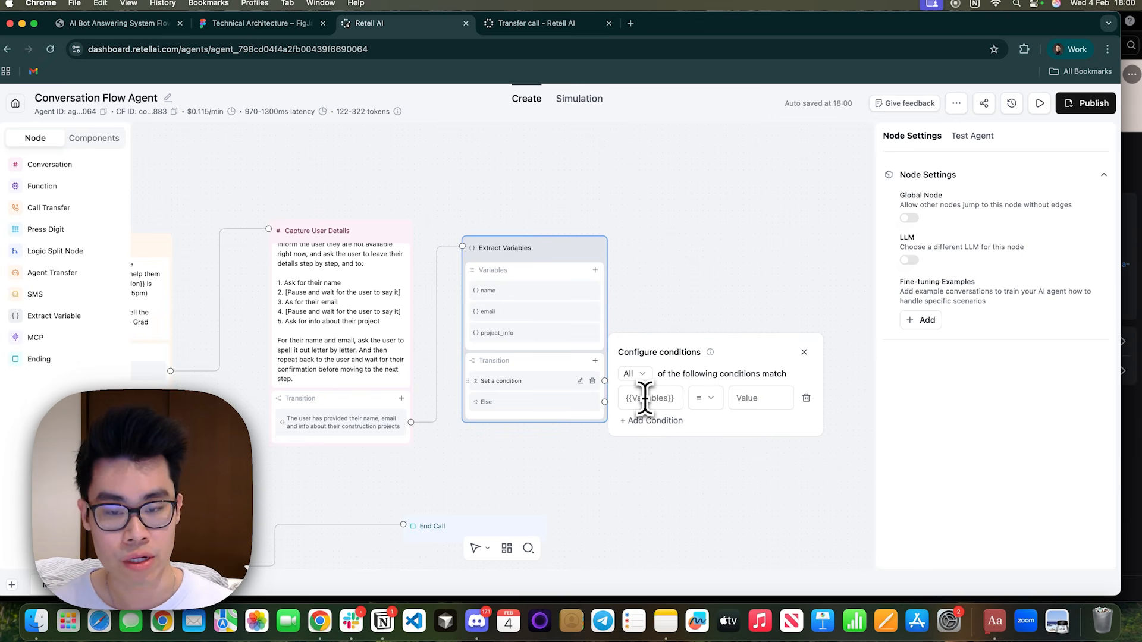
text({{name}})
click(706, 398)
click(731, 351)
Add the conditions {{email}} exists and {{project_info}} exists to the Extract Variables transition and close the condition settings.
click(651, 421)
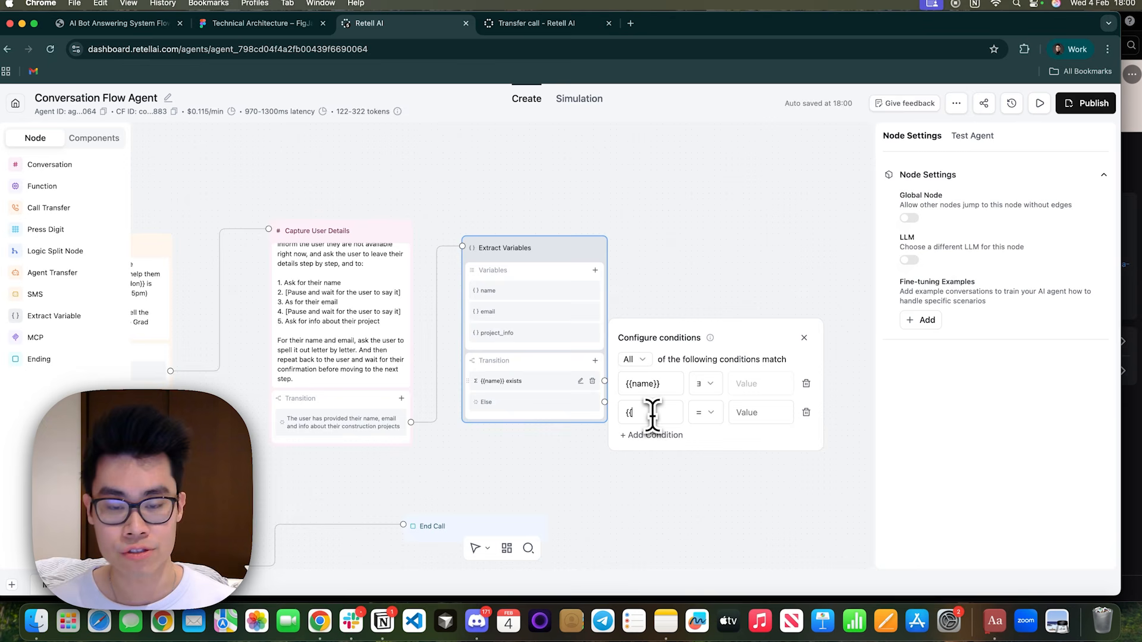
click(709, 413)
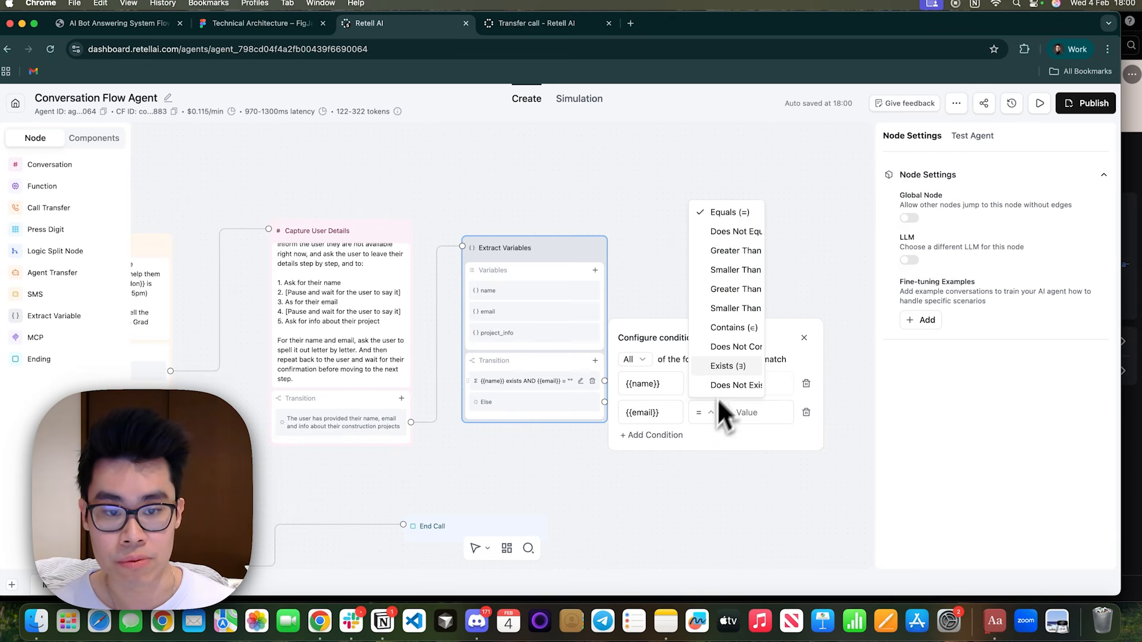
click(731, 366)
click(645, 434)
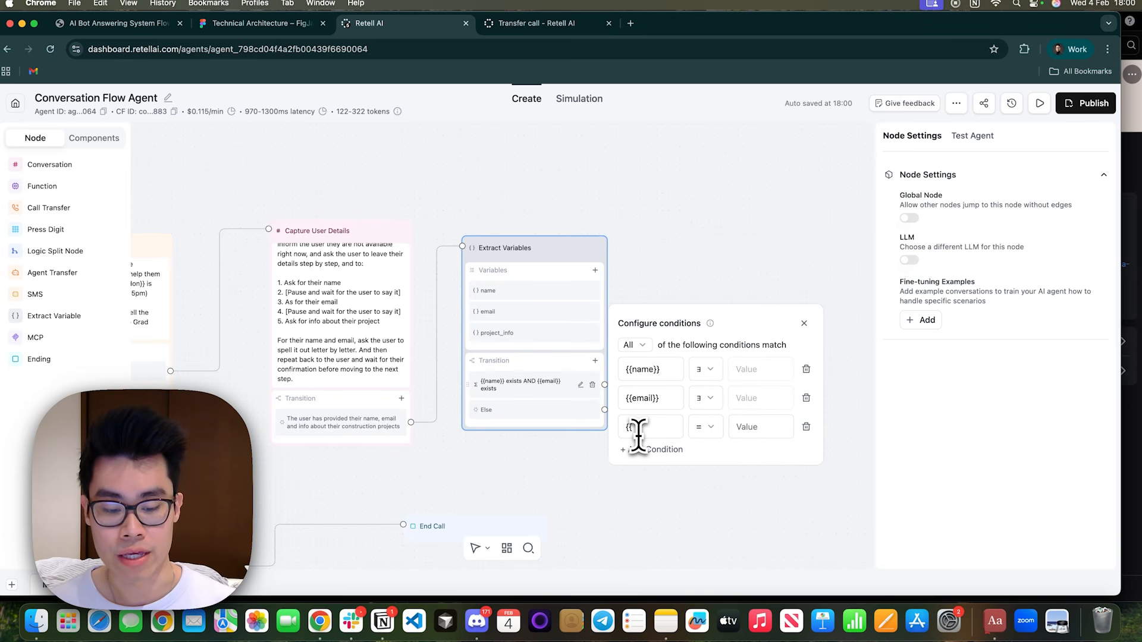
text({{project_)
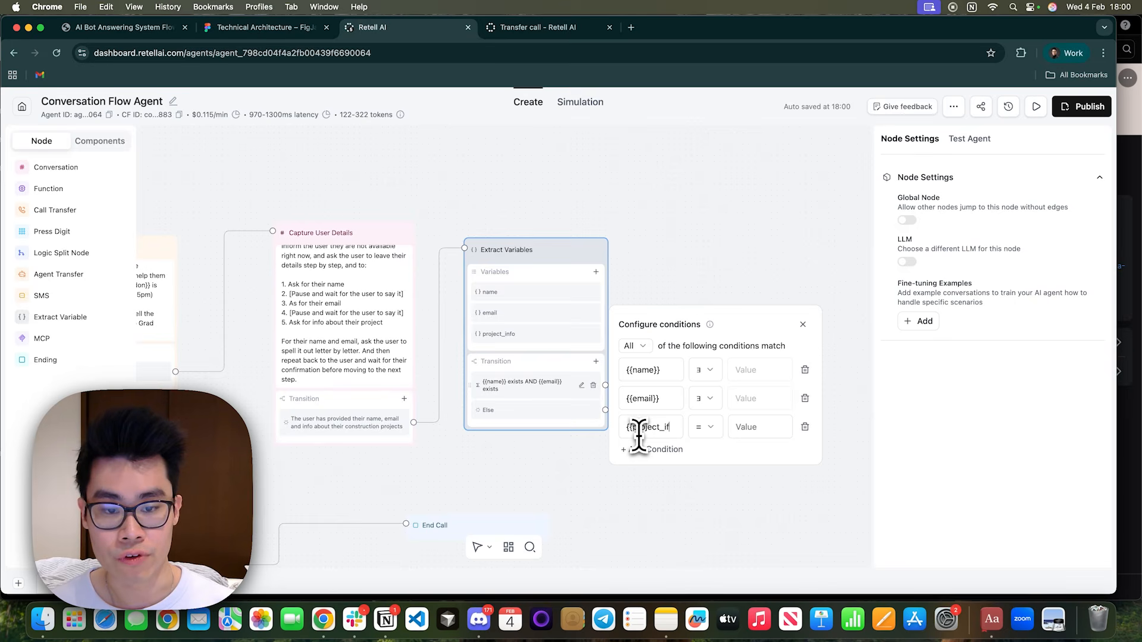
text(info}})
click(705, 427)
click(743, 381)
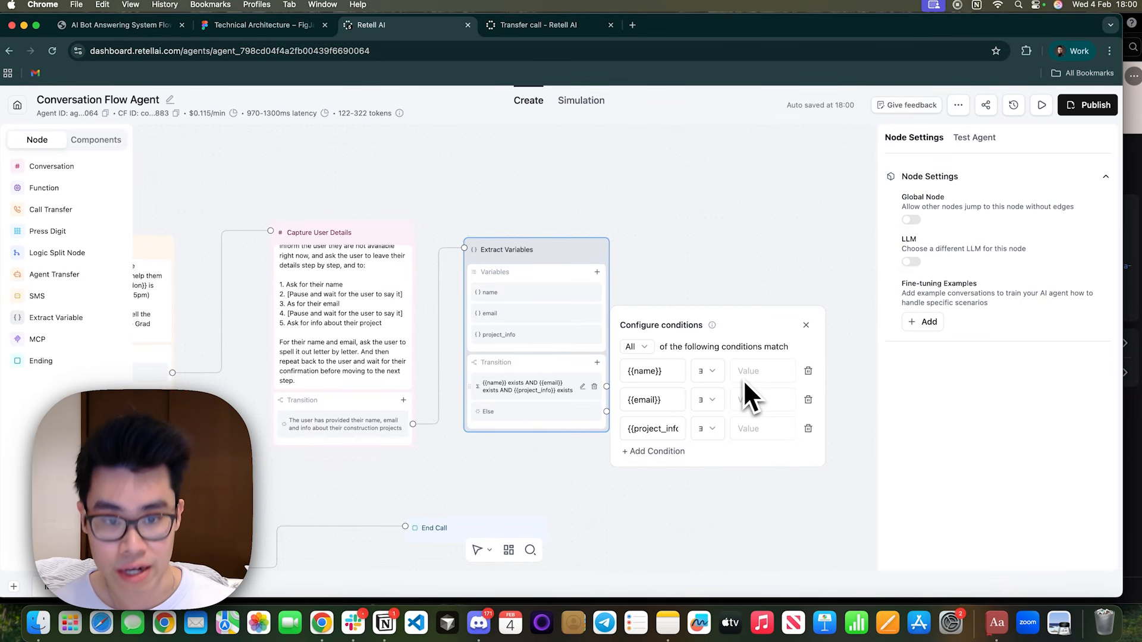
click(702, 241)
Start a custom function for a Function node, named send_email, with the description "Send an email to the team summarizing details of the user.".
drag(701, 259, 573, 261)
click(99, 192)
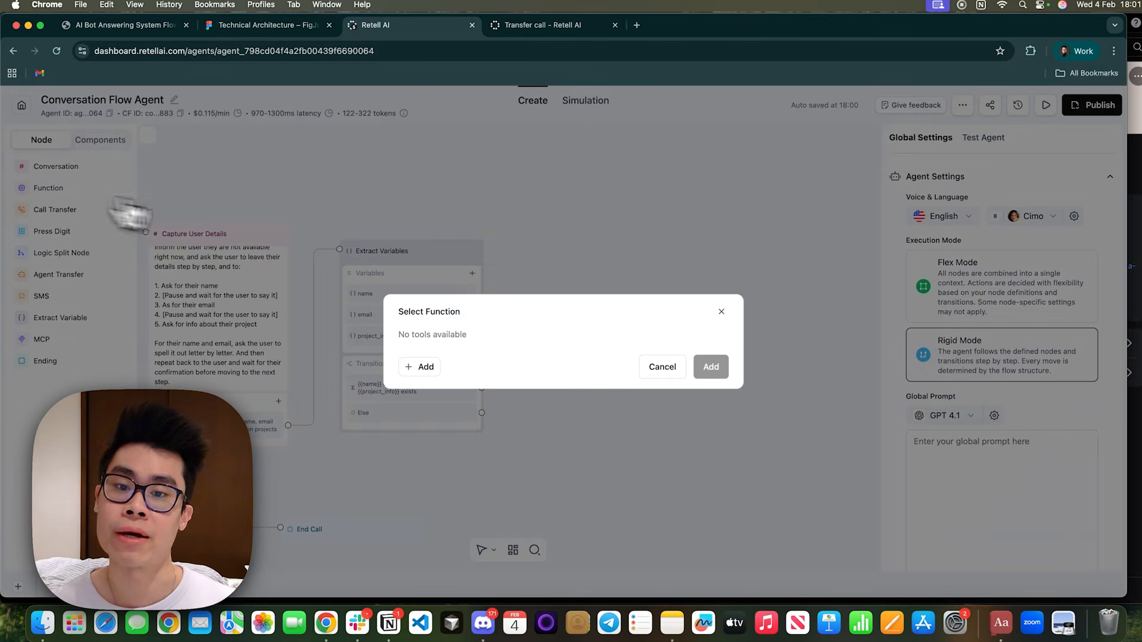
click(409, 374)
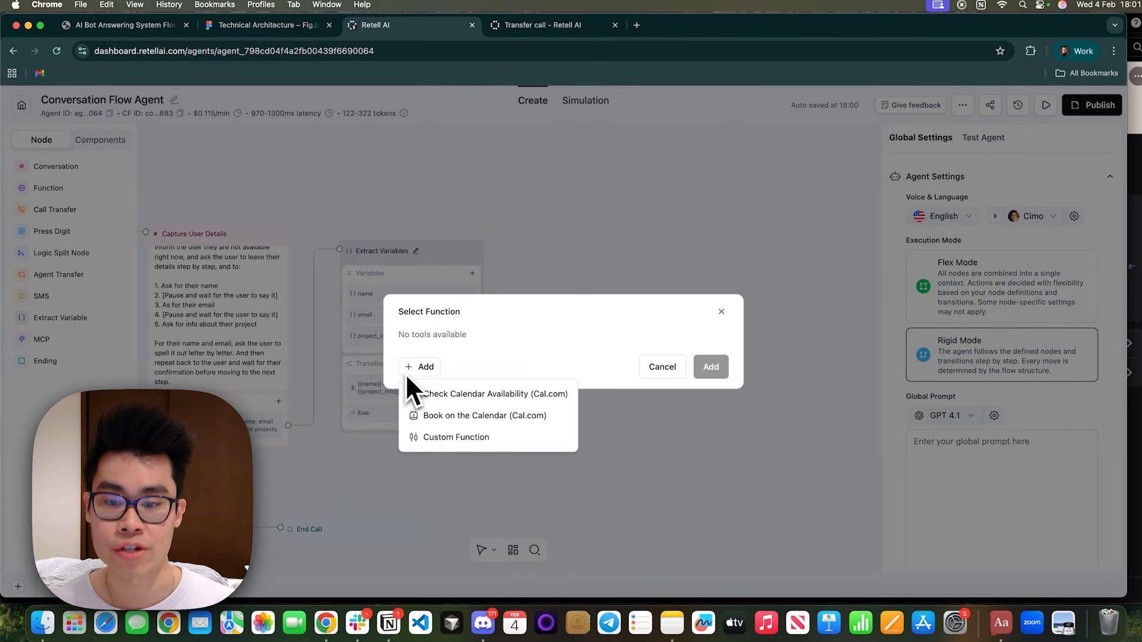
click(455, 437)
click(481, 158)
text(s)
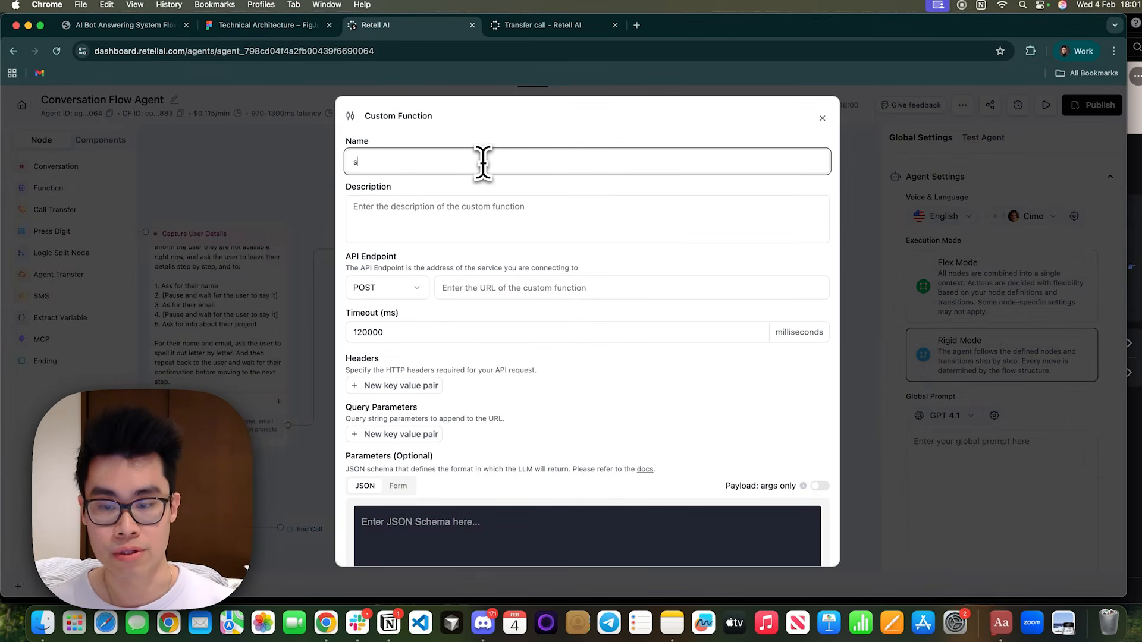
text(end_email)
click(480, 208)
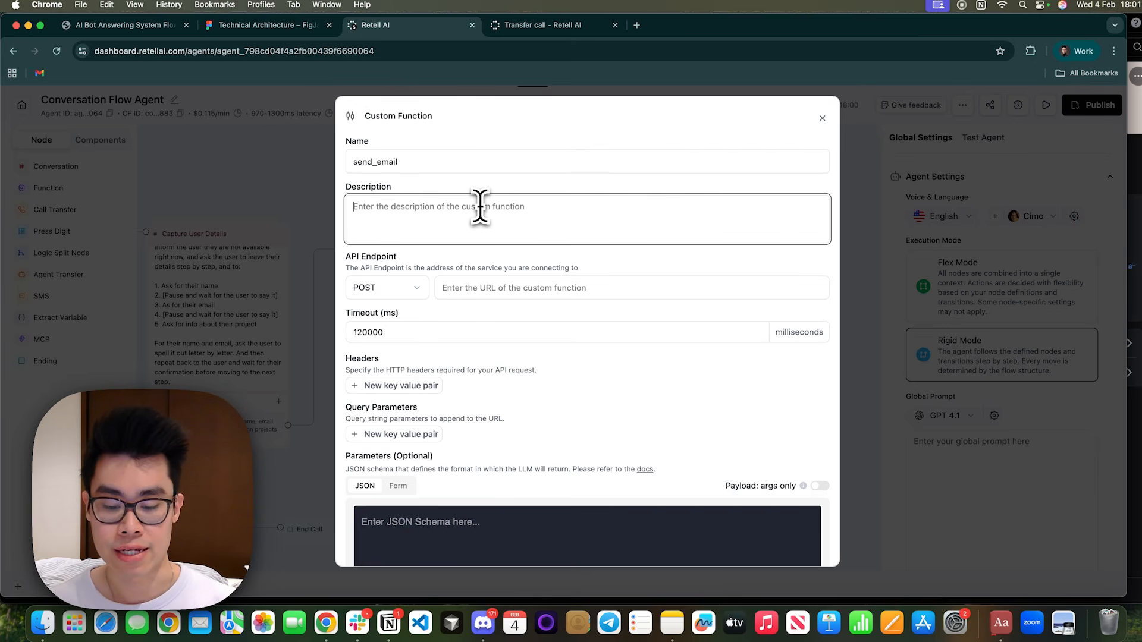
text(Send an email to the team summarizing details of the user.)
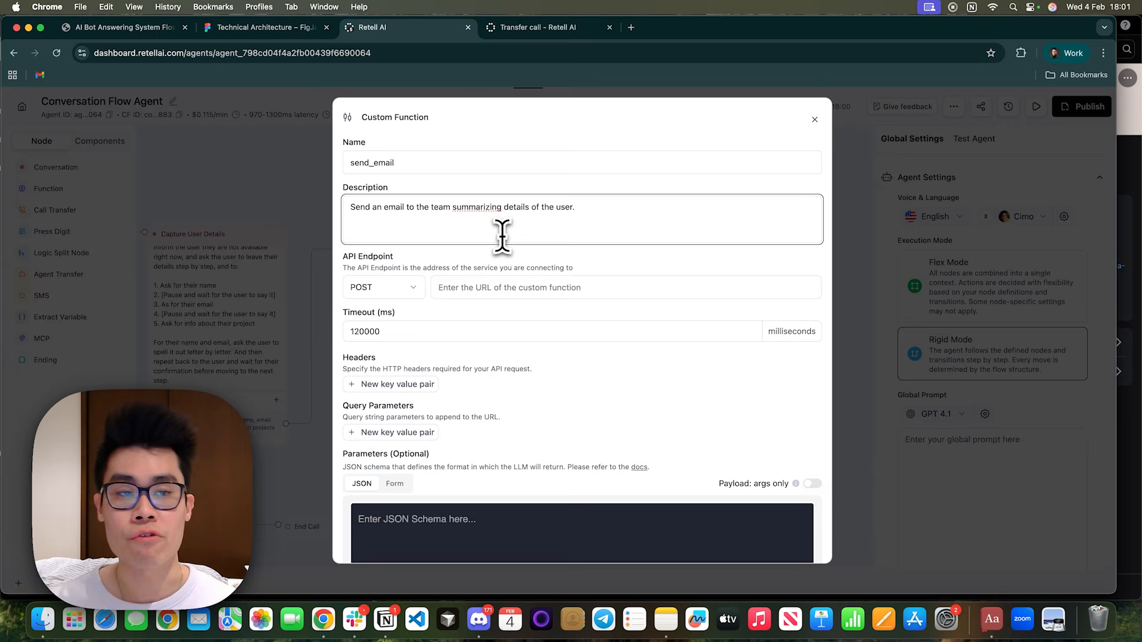
Switch to the Send Email workflow in n8n and add a Webhook trigger showing its production URL with the HTTP method POST.
key(ctrl+Left)
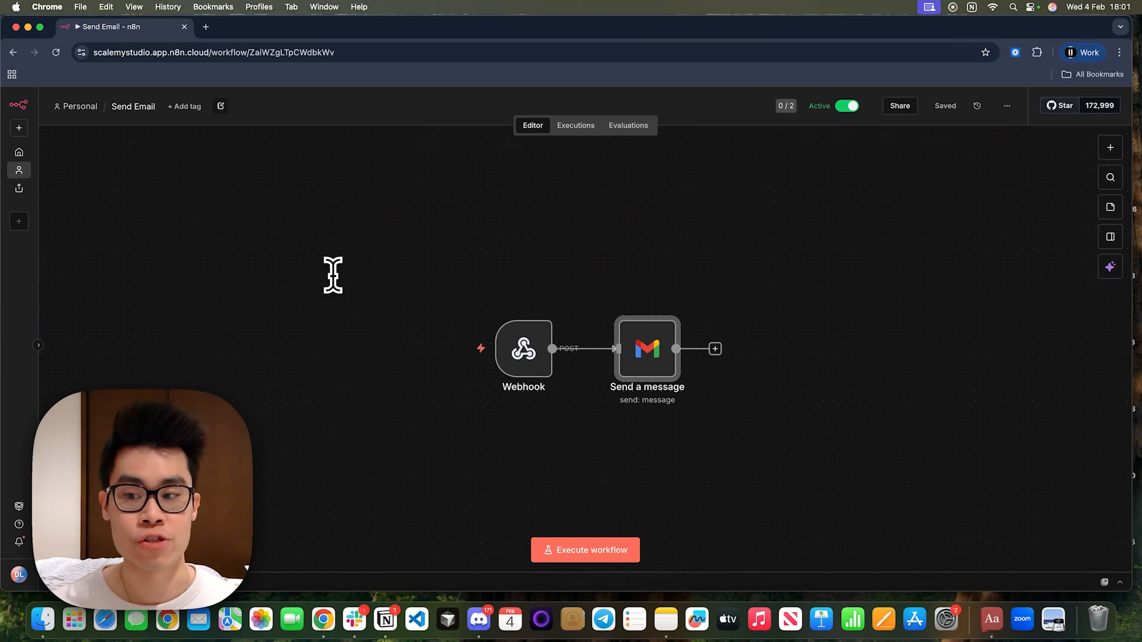
click(1110, 148)
text(w)
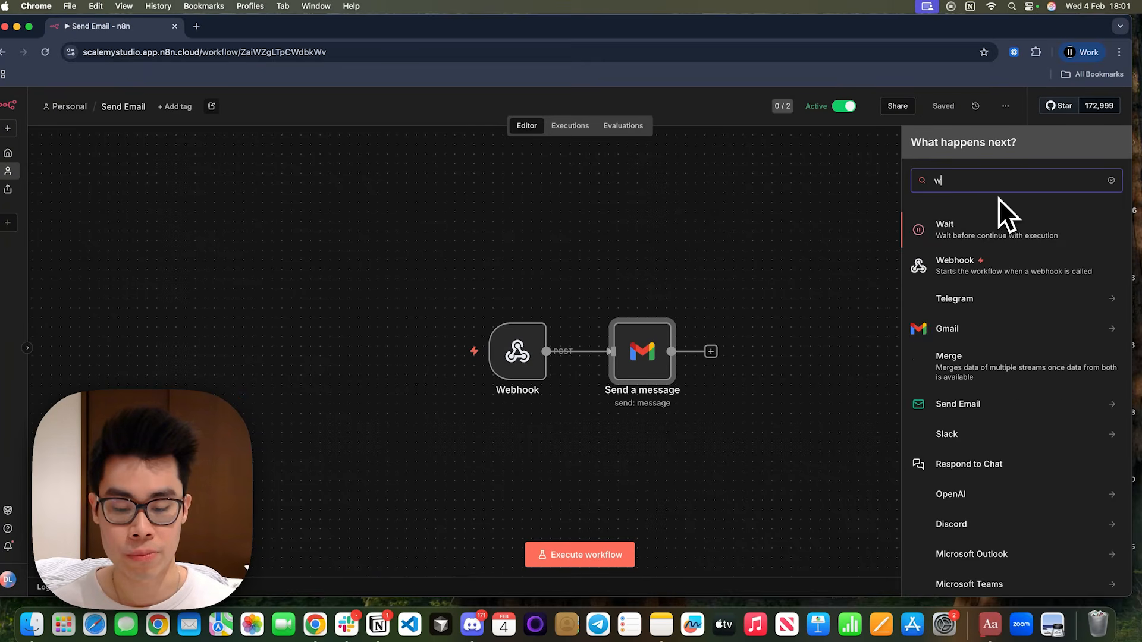
click(949, 261)
click(364, 189)
click(313, 266)
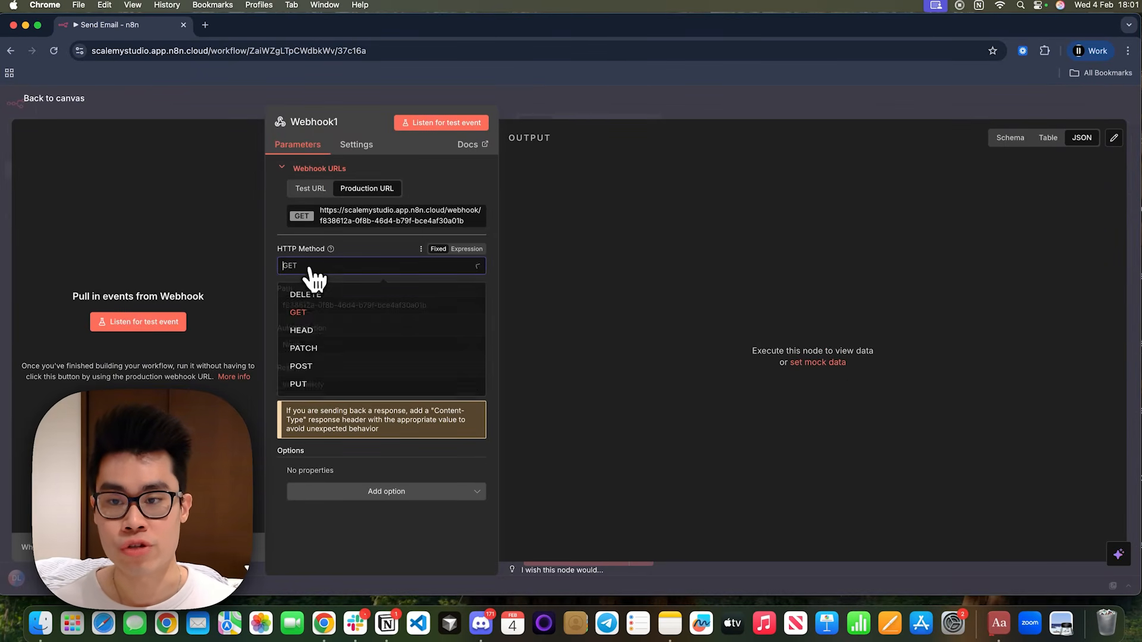
click(323, 378)
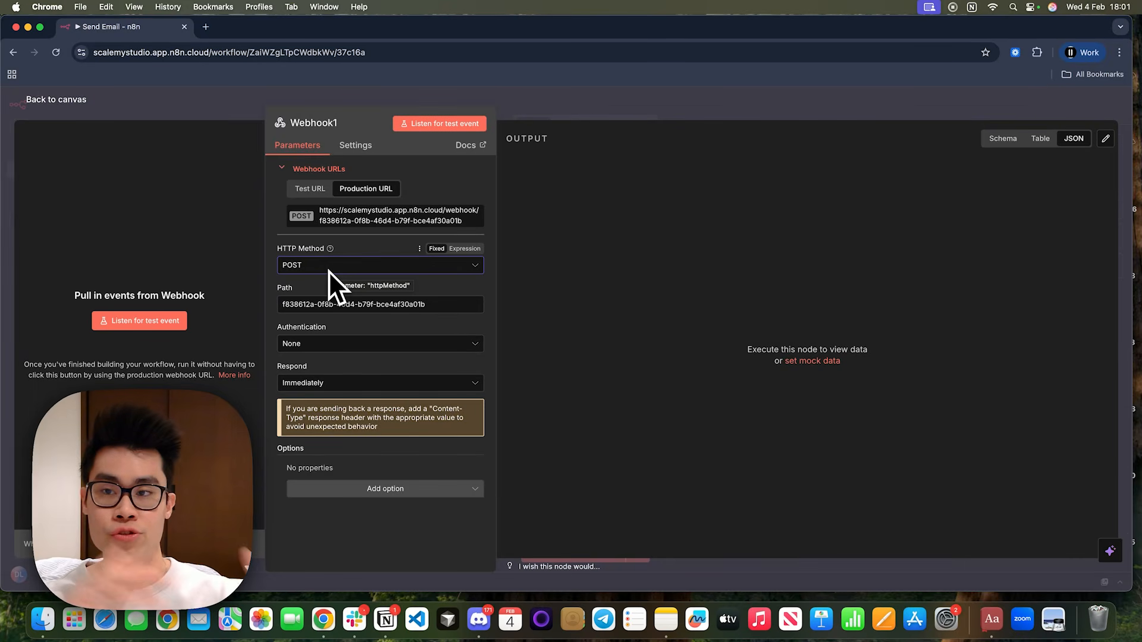
Copy the new webhook's production URL and paste it as the send_email API endpoint in Retell AI.
click(413, 221)
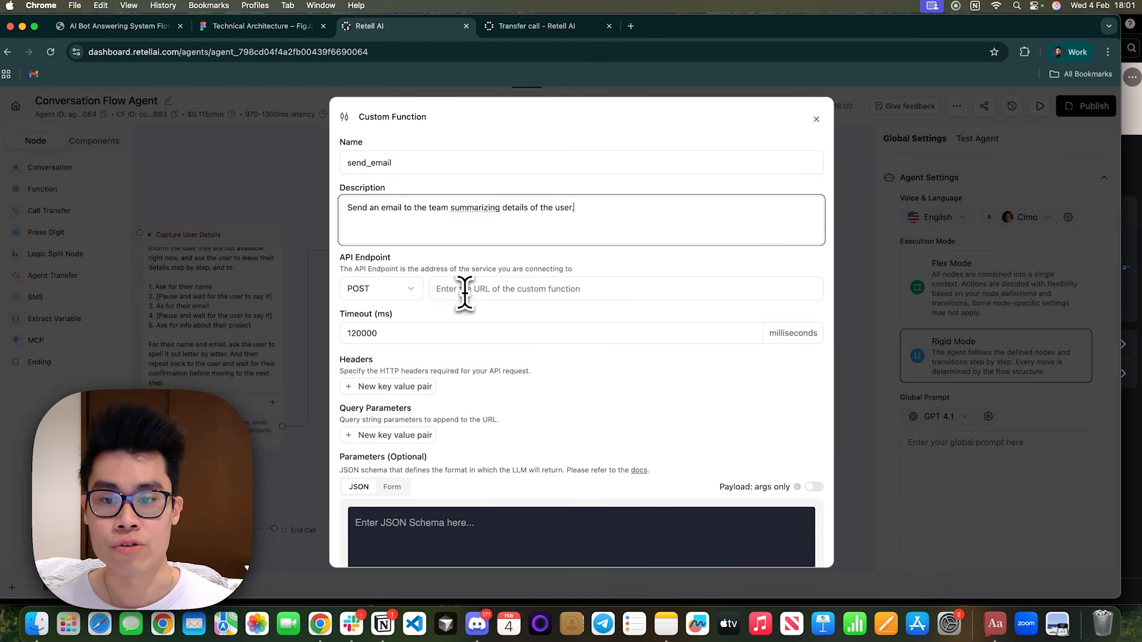
click(465, 289)
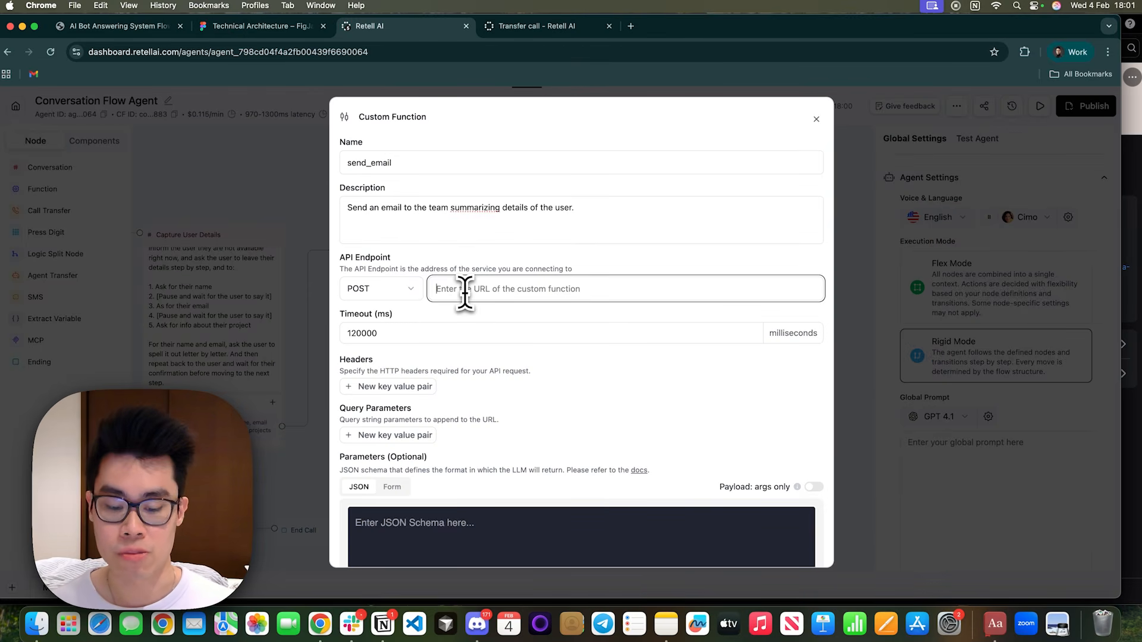
key(super+v)
Return to the n8n workflow, close the Webhook1 settings and move that node below the Send a message node.
key(ctrl+Left)
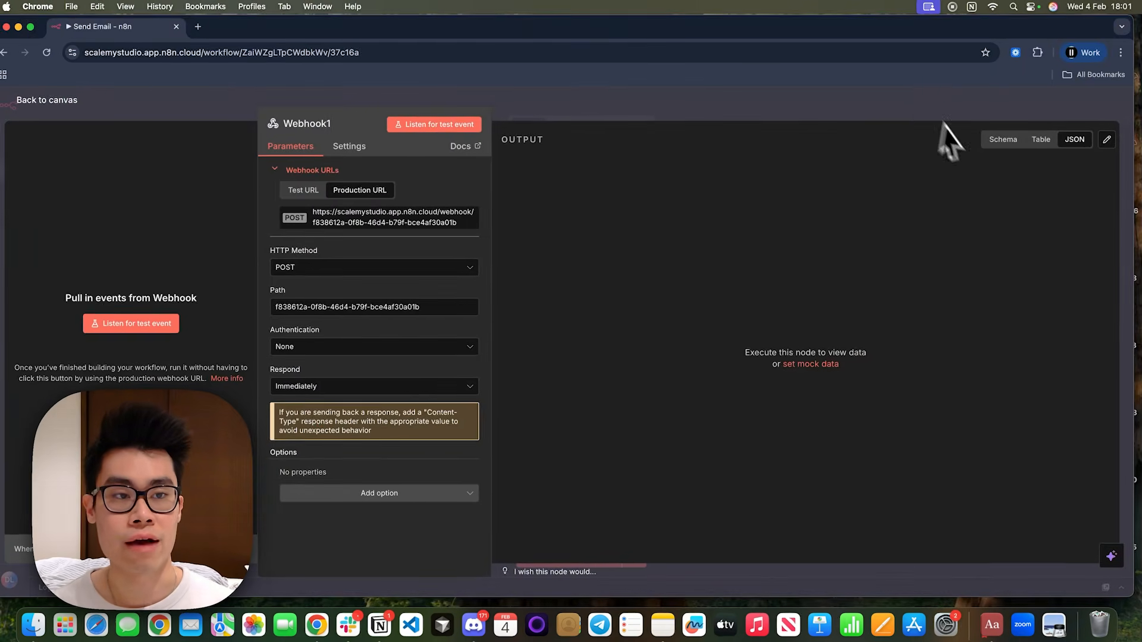
click(908, 92)
drag(763, 361, 686, 506)
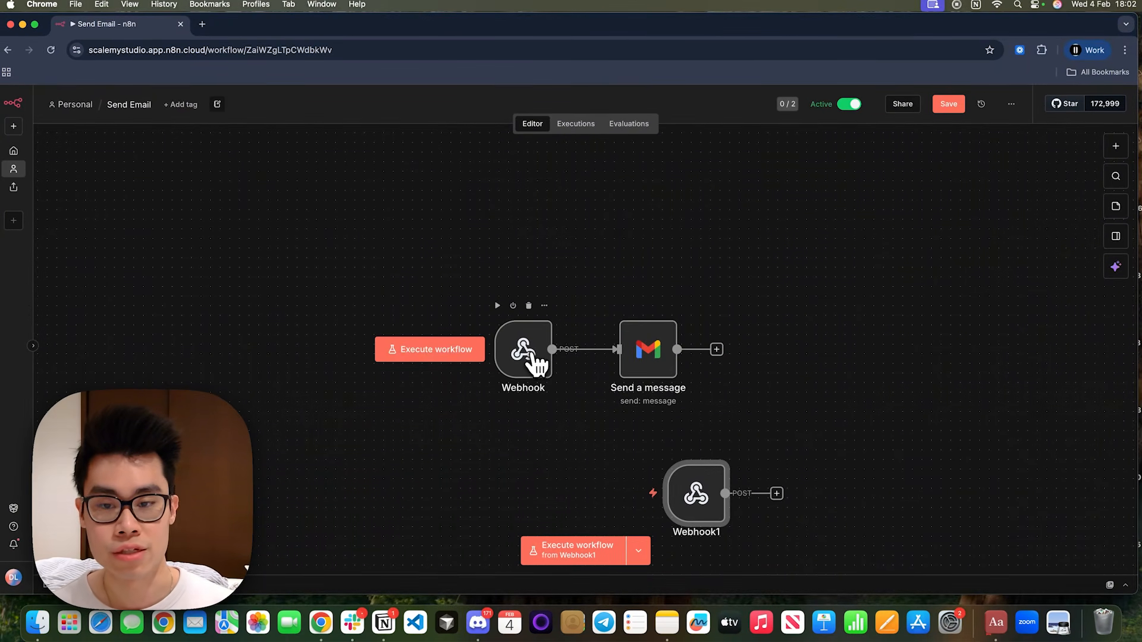
Copy the production URL of the Webhook connected to Send a message and paste it as the send_email API endpoint in Retell AI.
double_click(526, 353)
click(366, 186)
click(366, 222)
key(ctrl+Right)
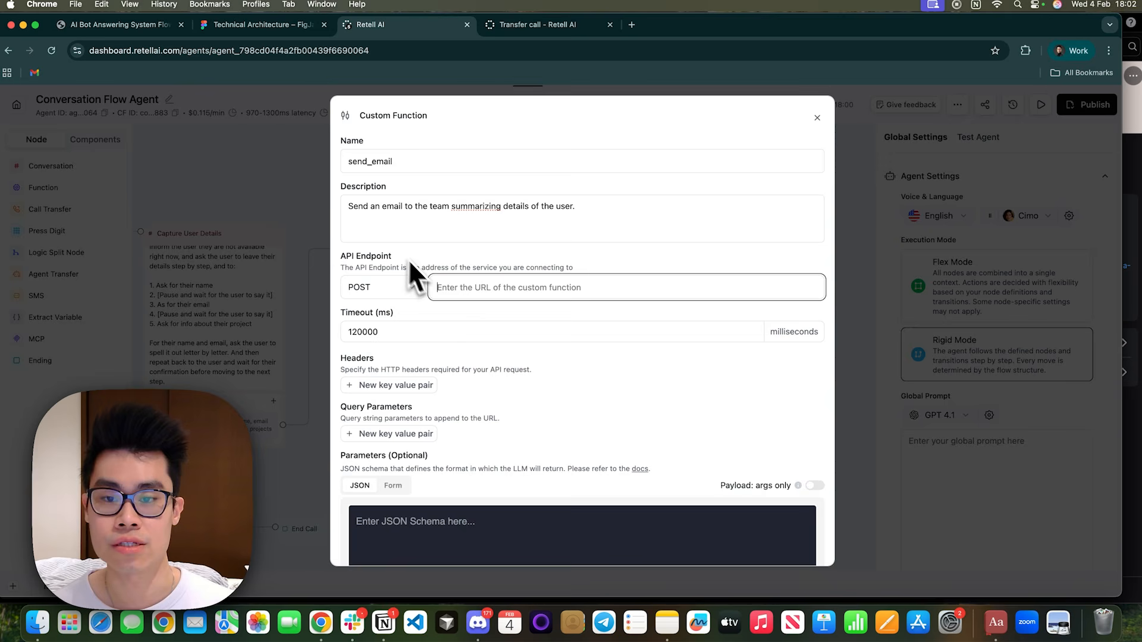
key(super+v)
scroll(512, 374, down, 3)
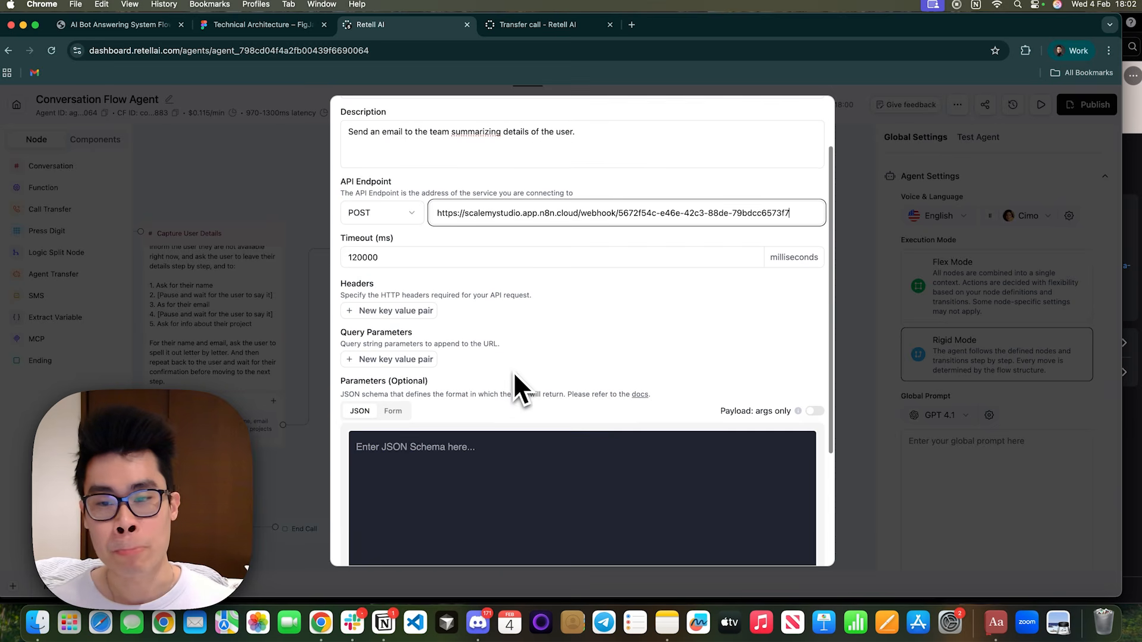
Add a blank query parameter pair to the send_email function, and return to the n8n workflow canvas with the Webhook settings closed.
click(387, 361)
click(387, 363)
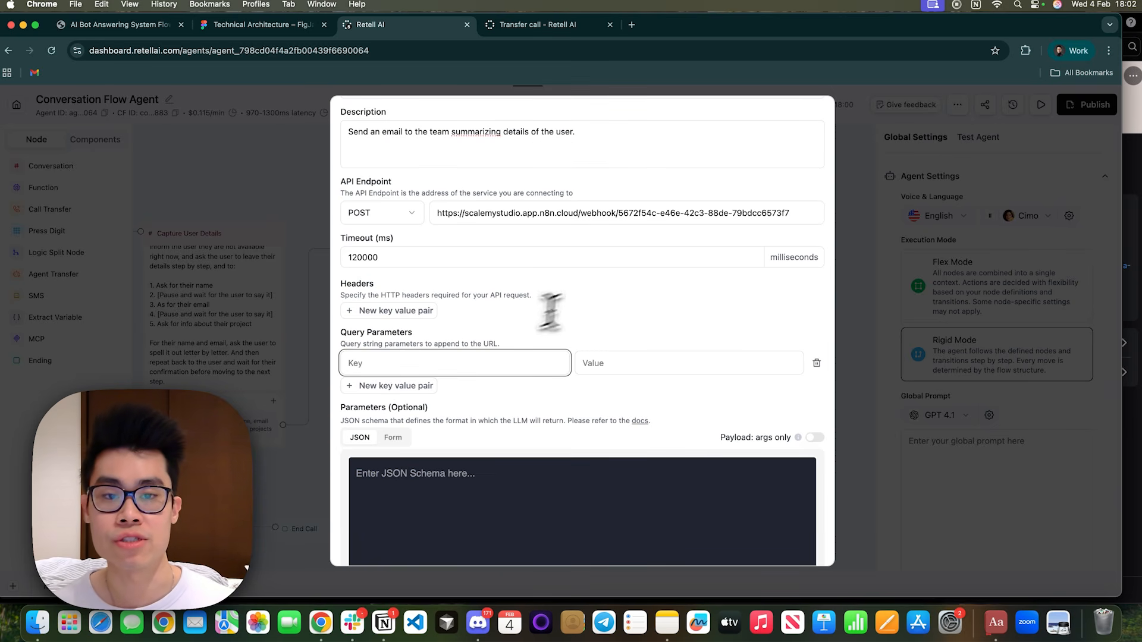
scroll(571, 301, up, 1)
key(ctrl+Left)
key(Escape)
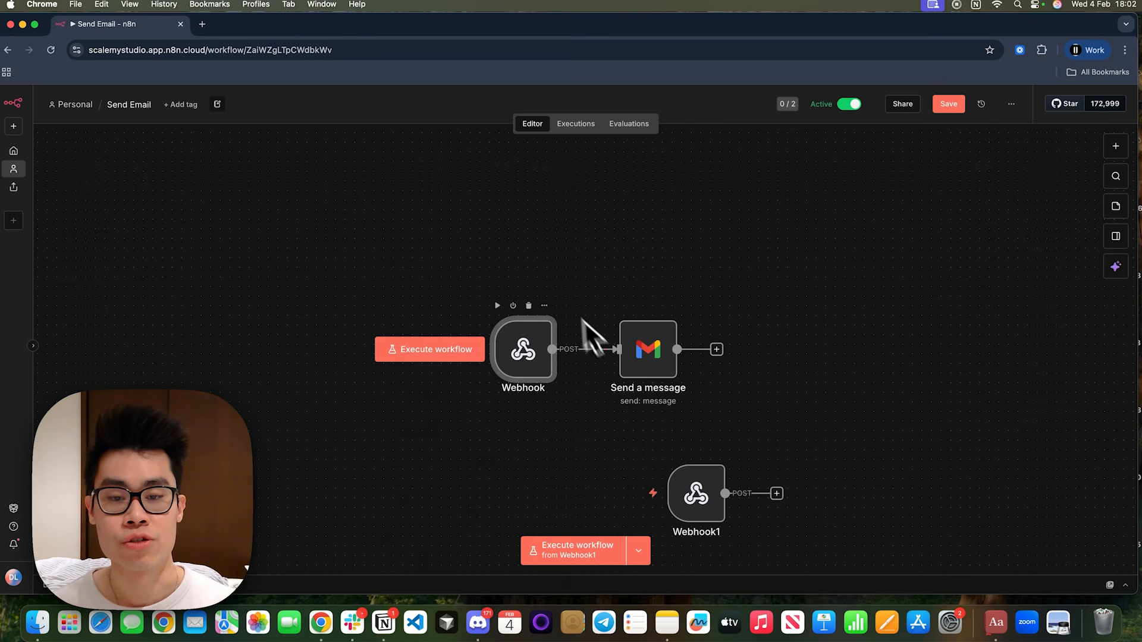
In the Send a message node, complete the subject as "NEW Request from {{ $json.query.name }}" using the webhook's query name field.
double_click(633, 362)
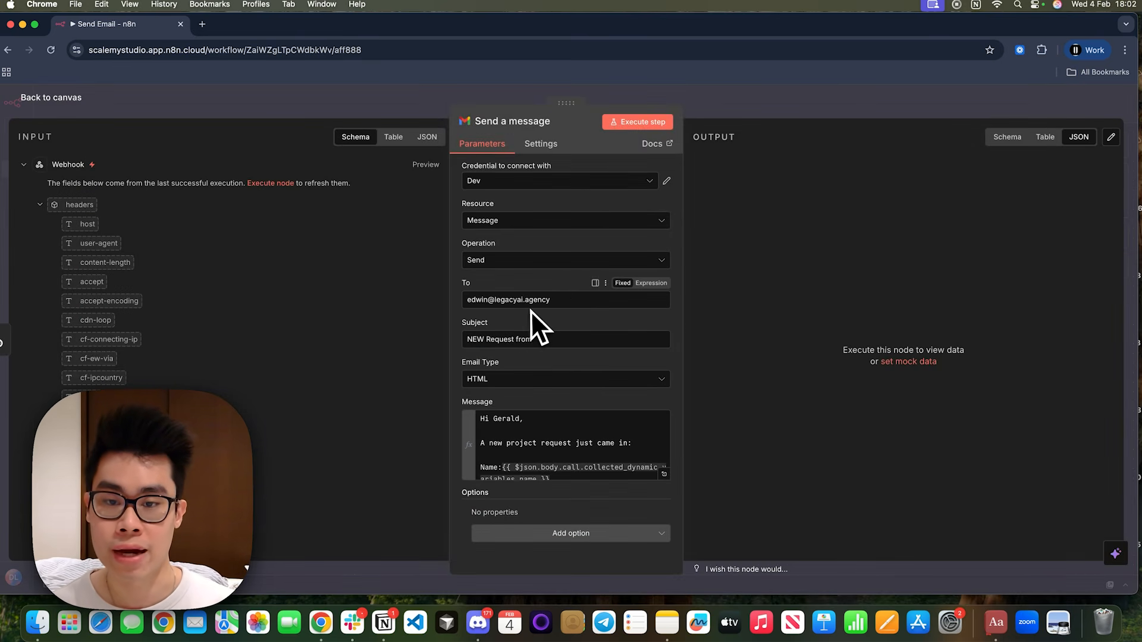
click(550, 342)
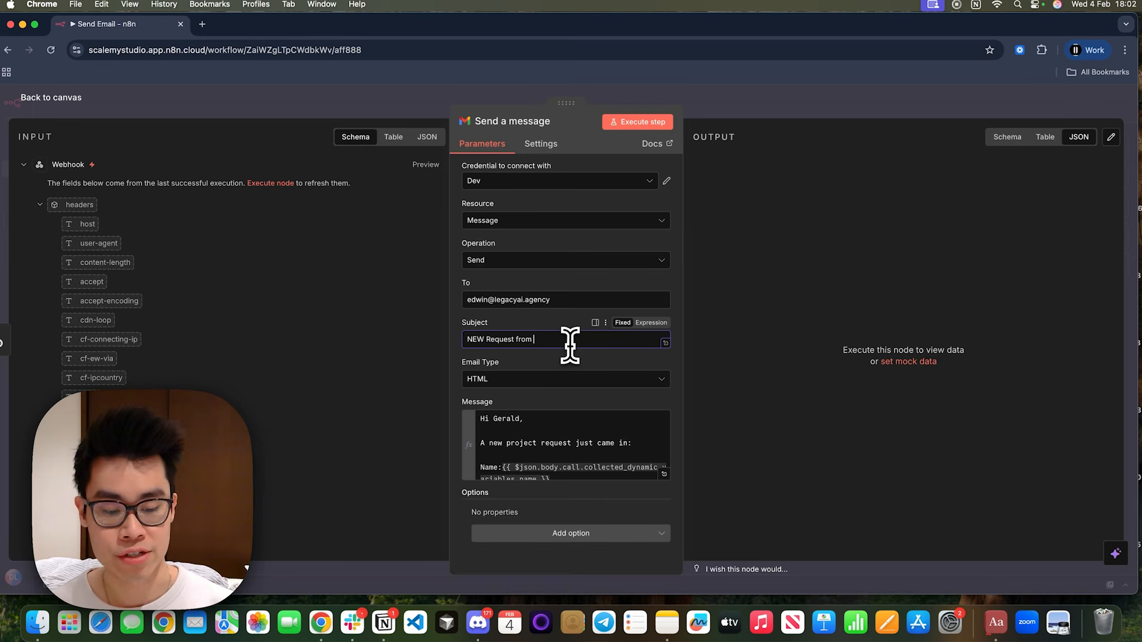
scroll(39, 275, down, 10)
scroll(74, 383, up, 10)
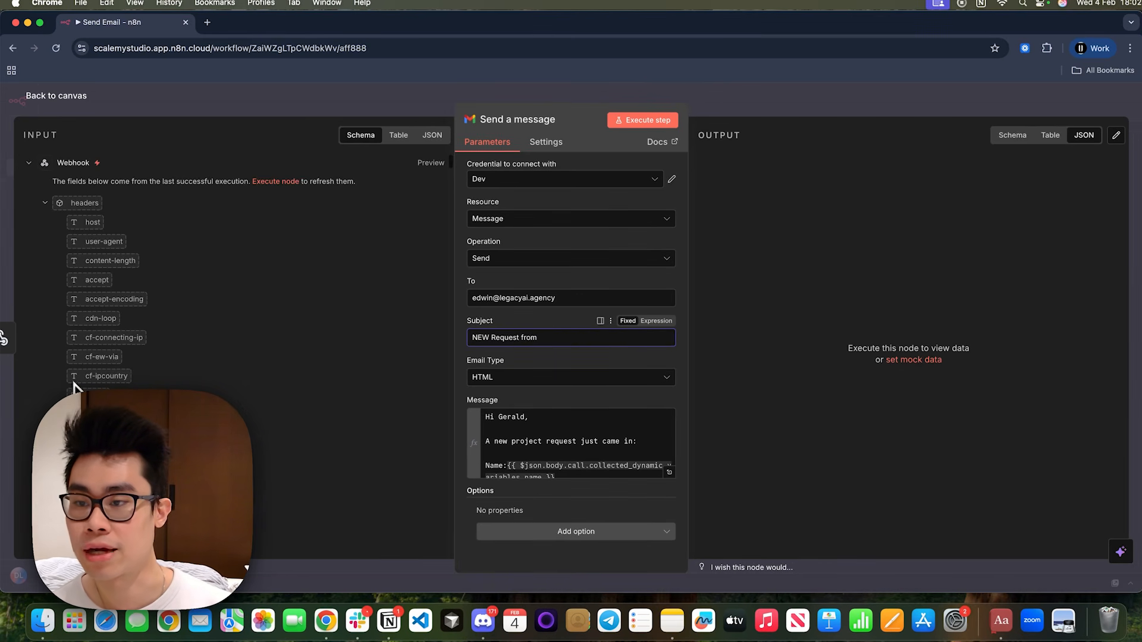
click(44, 203)
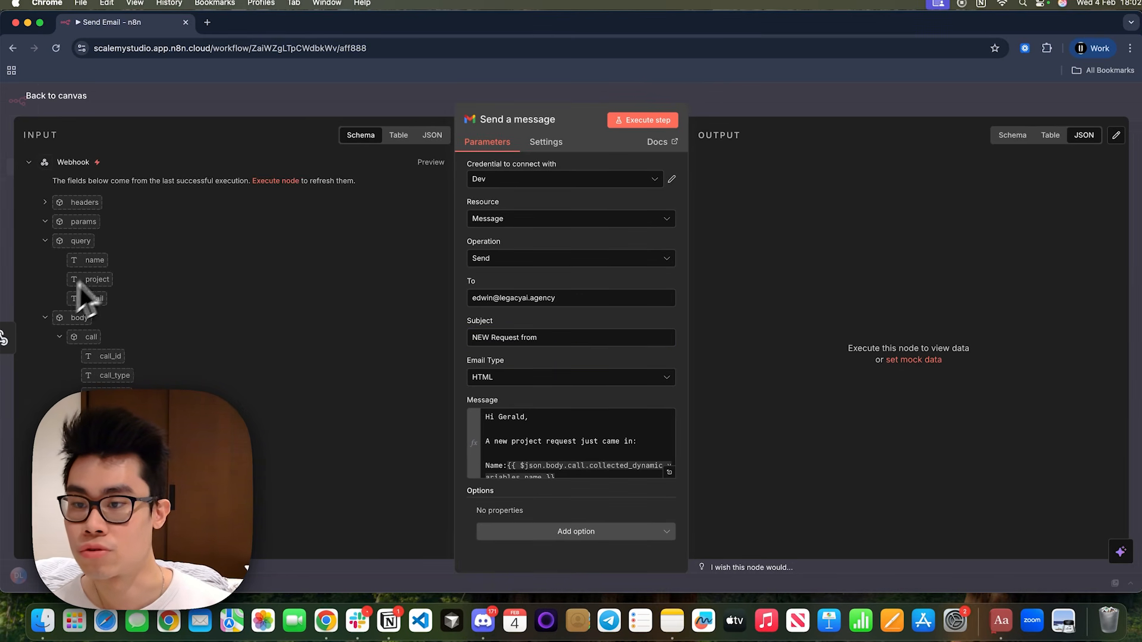
drag(97, 262, 559, 338)
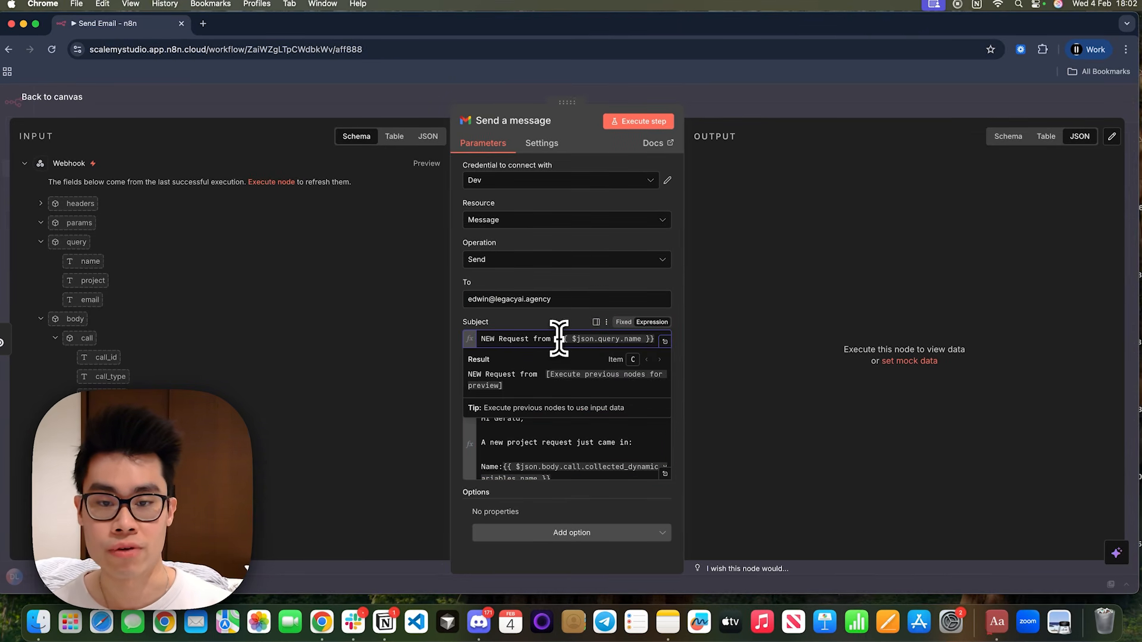
Expand the email's message expression and examine its name, email and project information lines.
click(665, 474)
drag(259, 190, 344, 210)
click(265, 192)
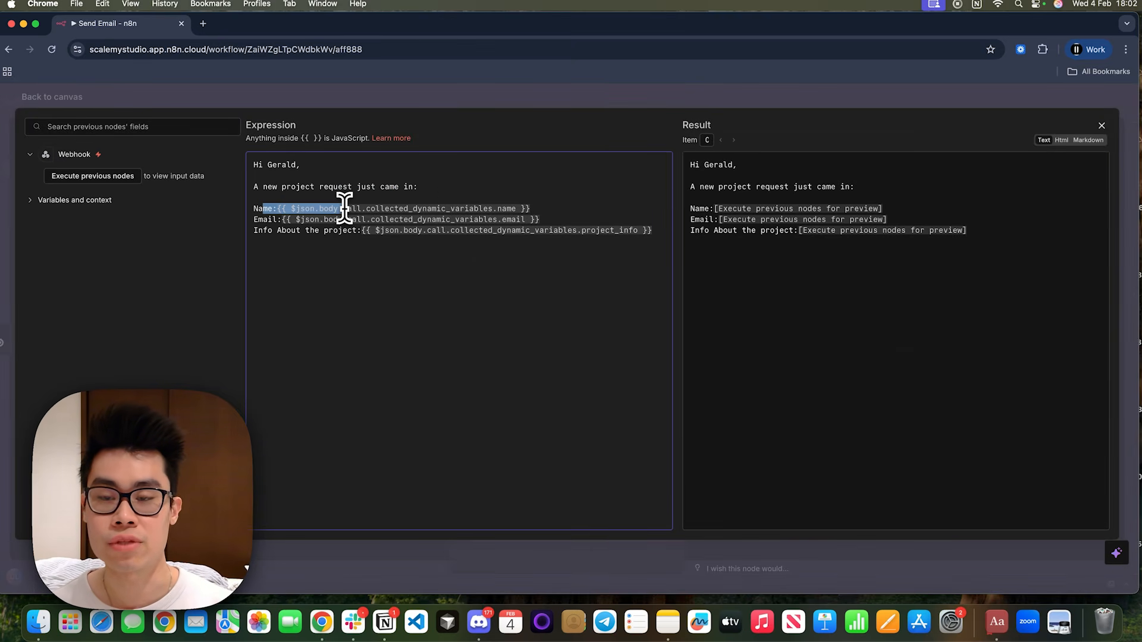
click(344, 209)
drag(254, 219, 591, 221)
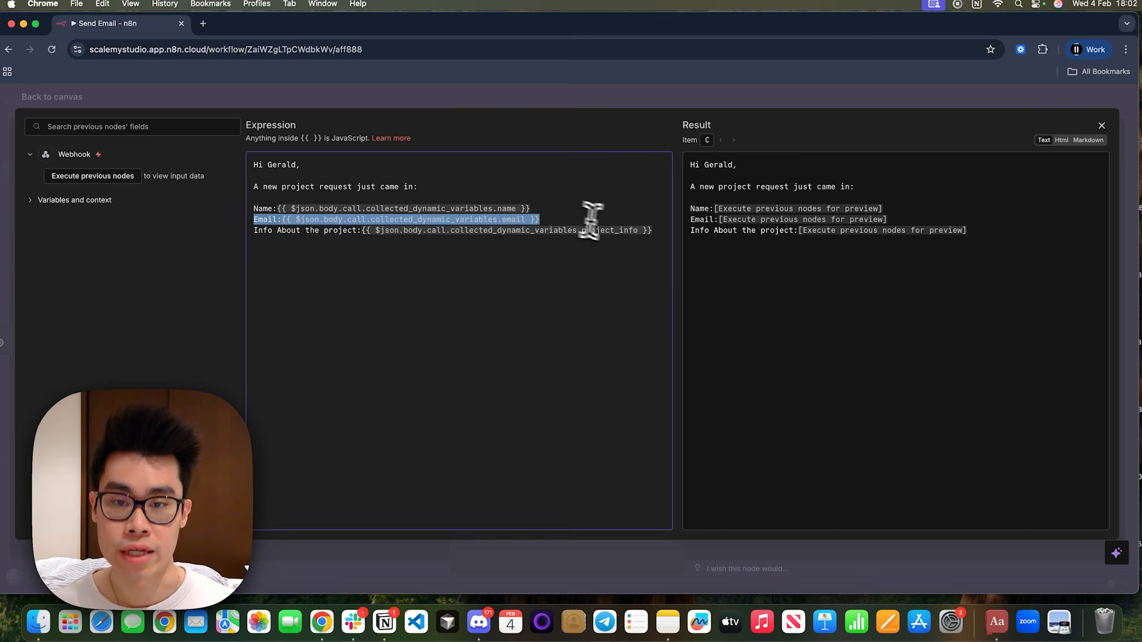
click(586, 219)
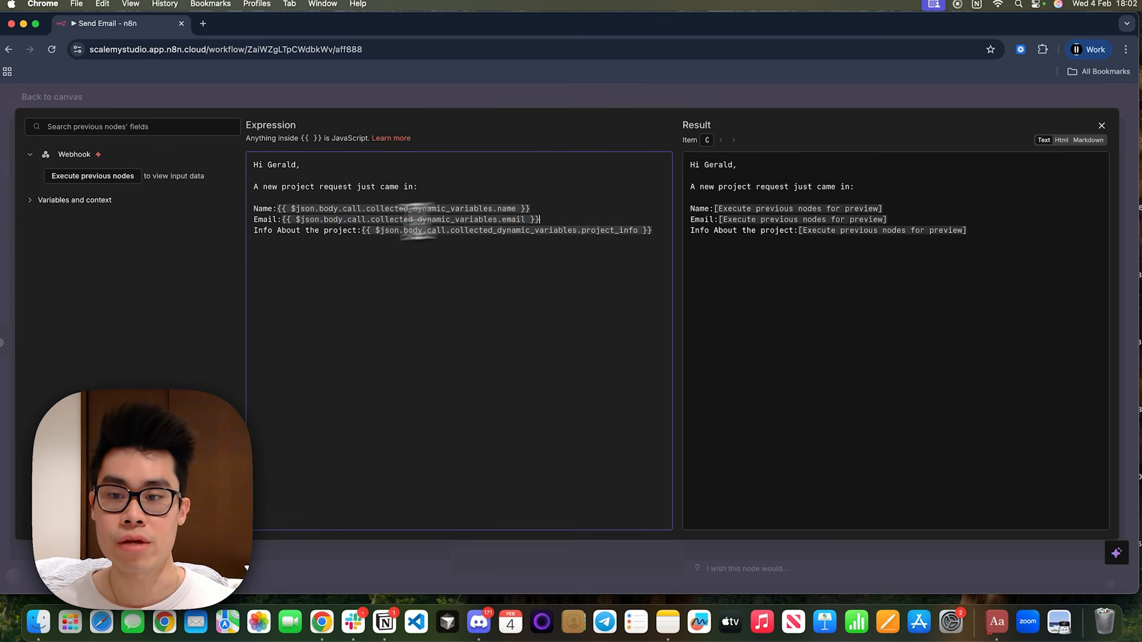
drag(256, 230, 654, 230)
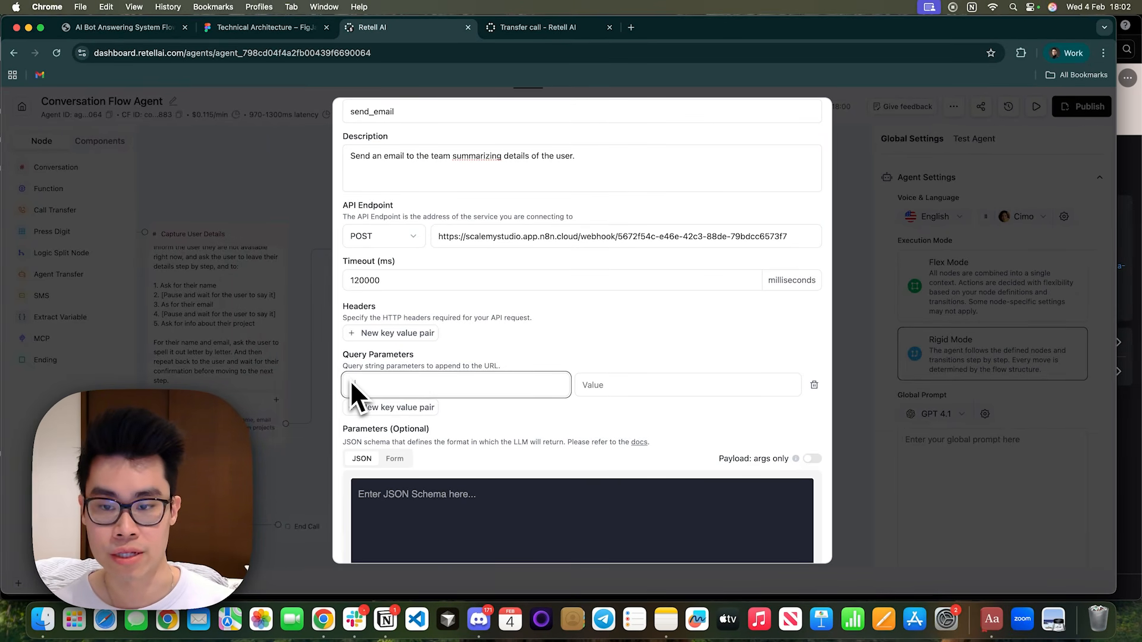
Switch to Retell AI and give send_email the query parameters name with value {{name}} and email with value {{email}}.
text(name)
key(Tab)
text({{name}})
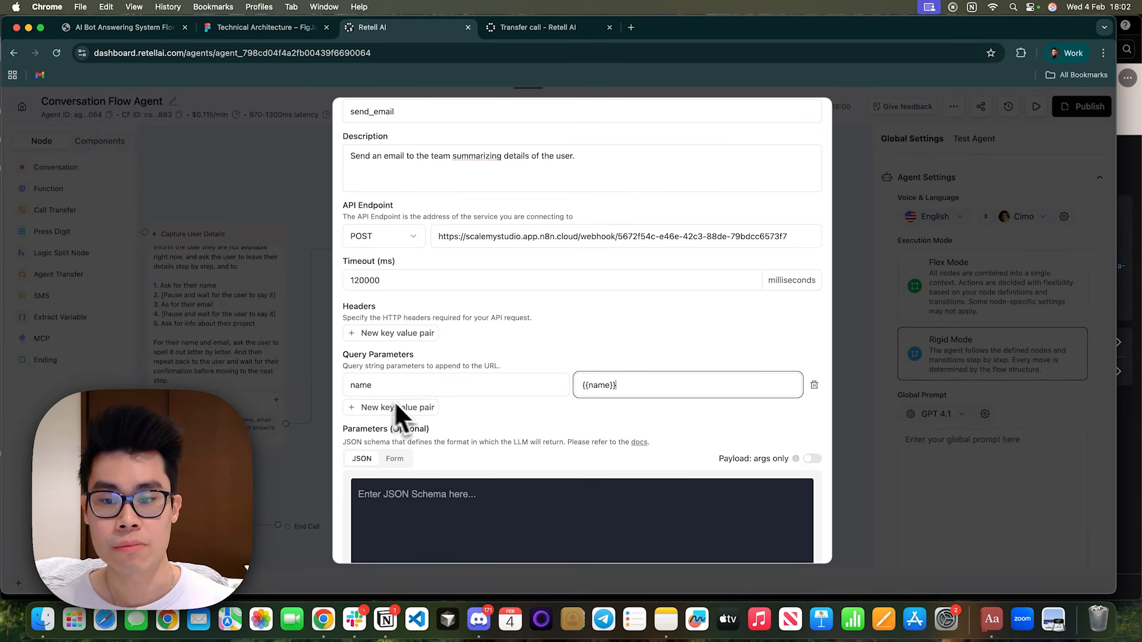
click(395, 407)
text(email)
key(Tab)
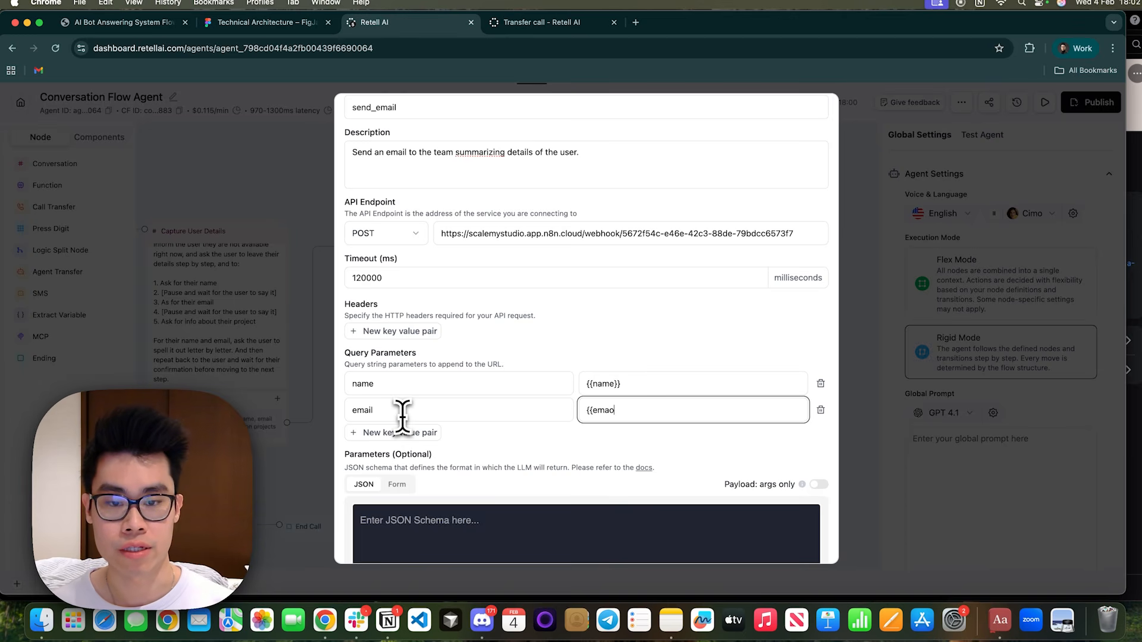
text({{email}})
Add the query parameter project_info with value {{project_info}} and save the send_email function as the node's selected function.
click(381, 434)
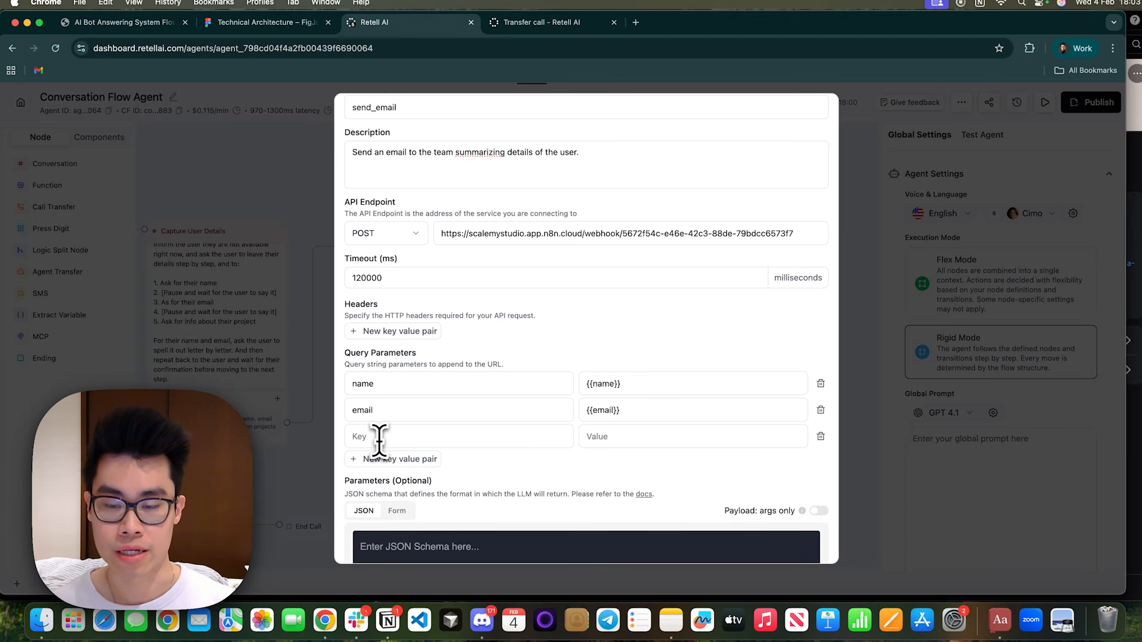
text(project info)
key(Tab)
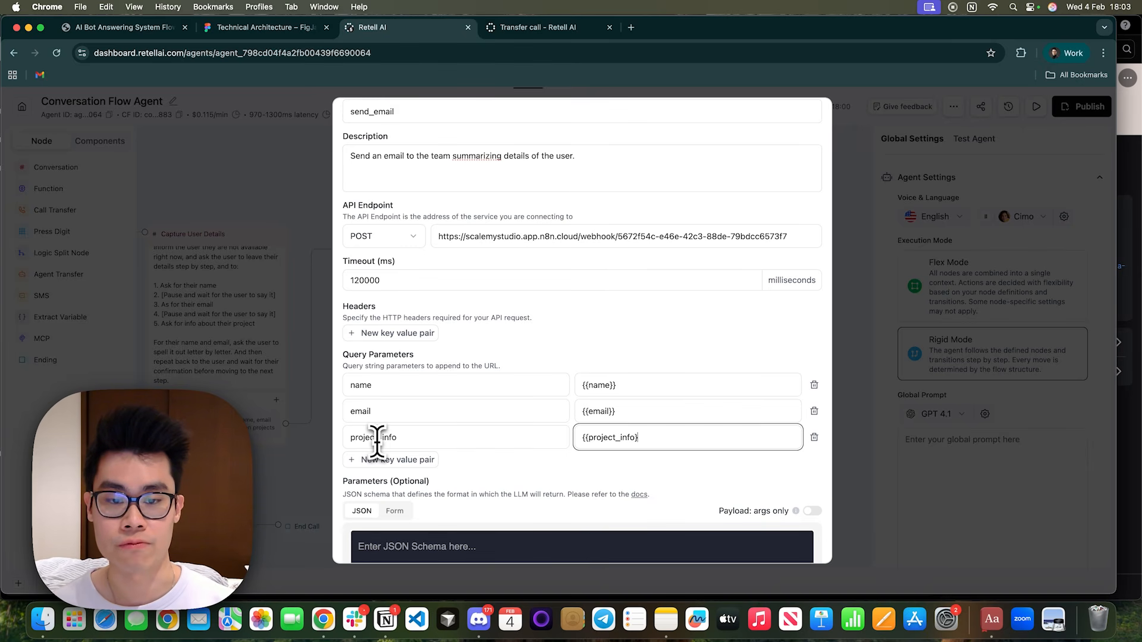
text(})
scroll(428, 386, down, 5)
scroll(535, 428, up, 6)
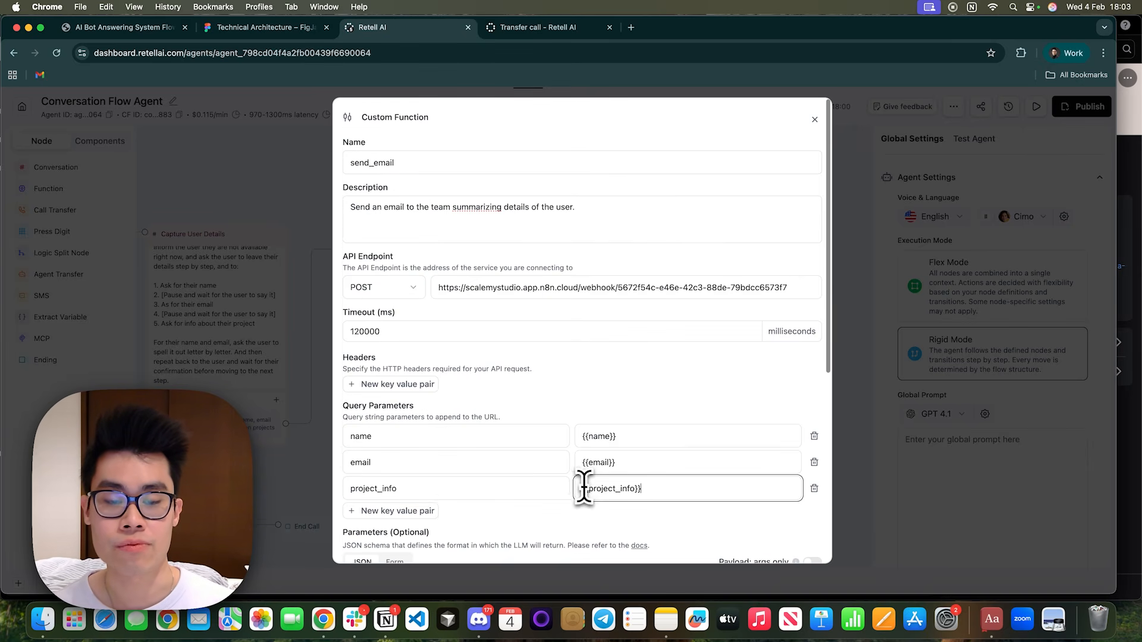
scroll(654, 511, down, 5)
click(801, 544)
click(702, 378)
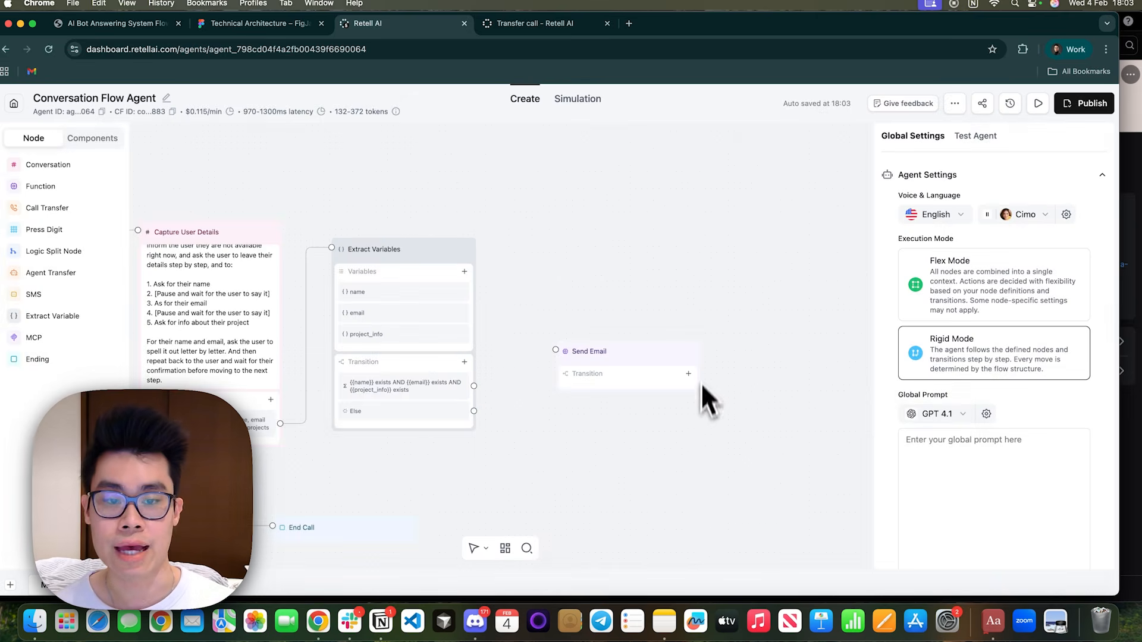
Connect the Extract Variables transition for existing name, email and project_info to the Send Email node, and place that node beside it.
drag(622, 350, 605, 319)
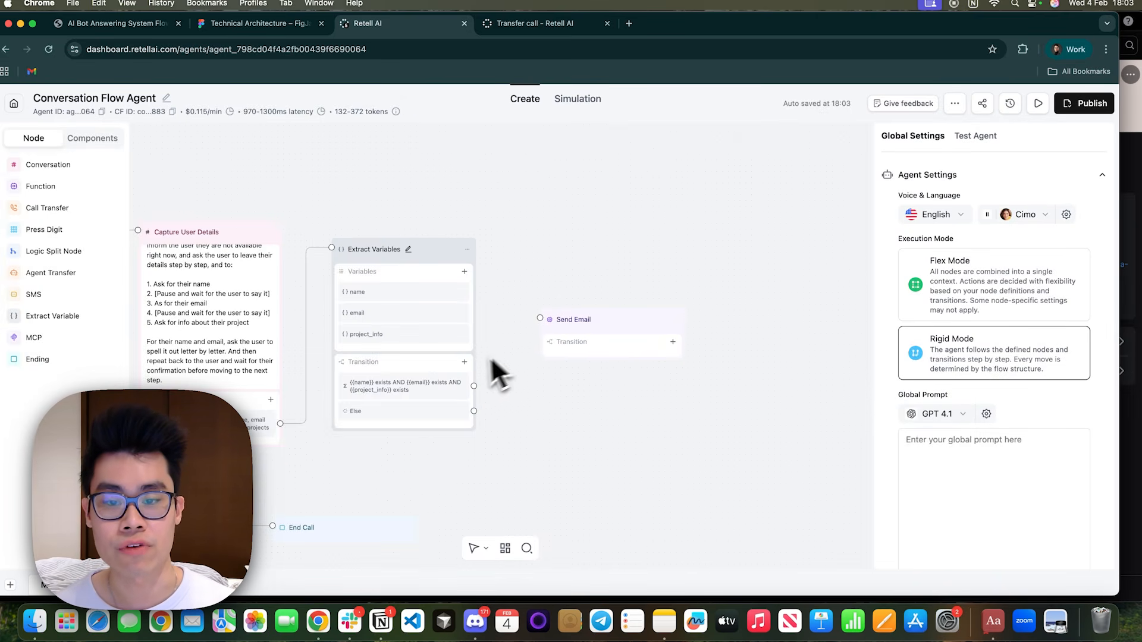
drag(474, 386, 540, 323)
drag(637, 330, 619, 301)
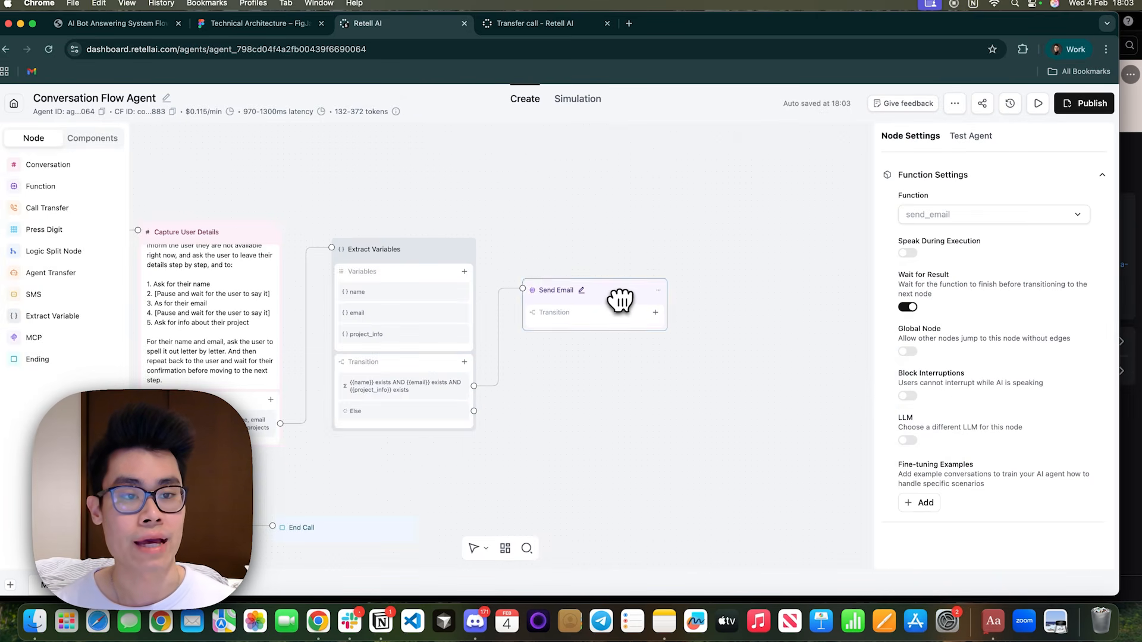
Enable Speak During Execution on Send Email with the prompt "Tell the user to hang on for a minute as you are sending an email to the team summarising today's call.".
click(907, 254)
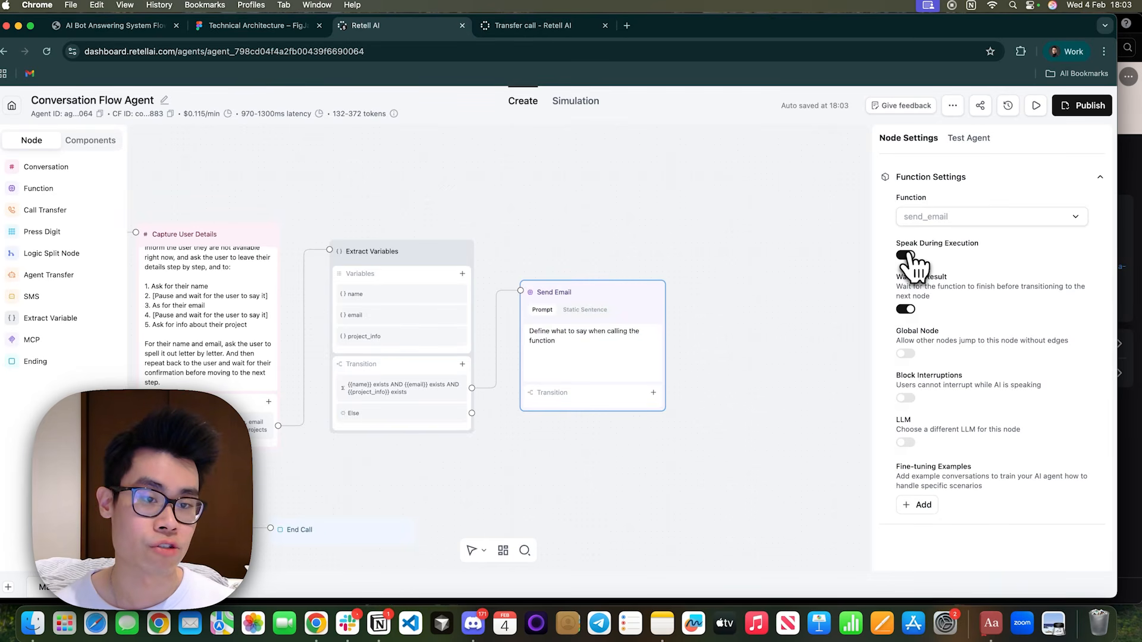
double_click(543, 340)
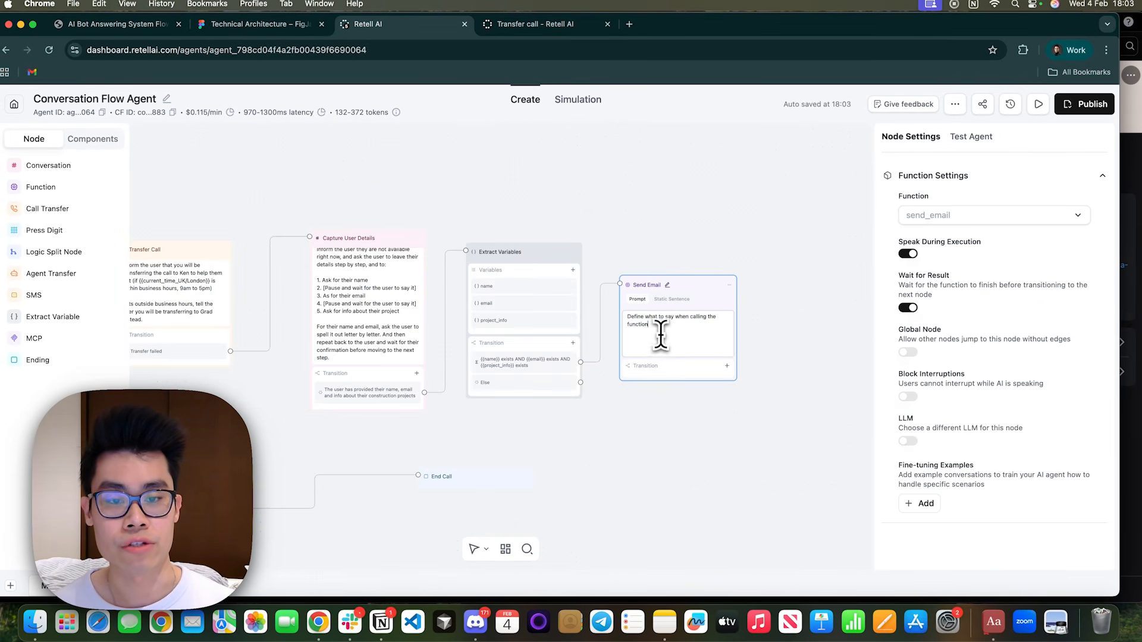
key(ctrl+a)
text(Ask the user to)
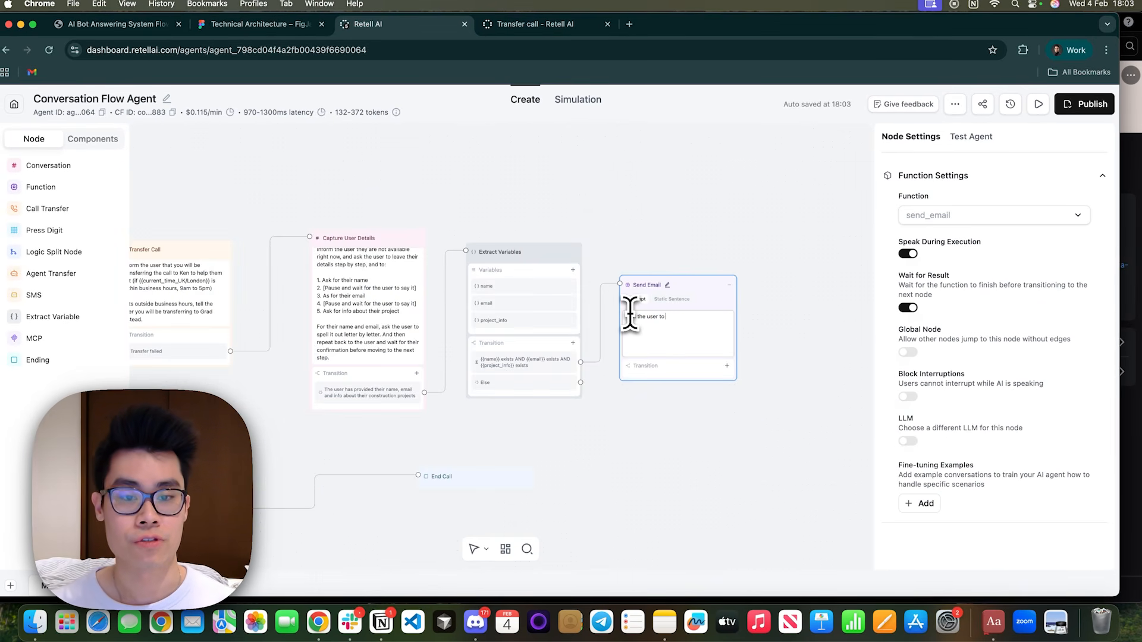
text( hang on for a minute as you are sending an email to the team summarising today's call)
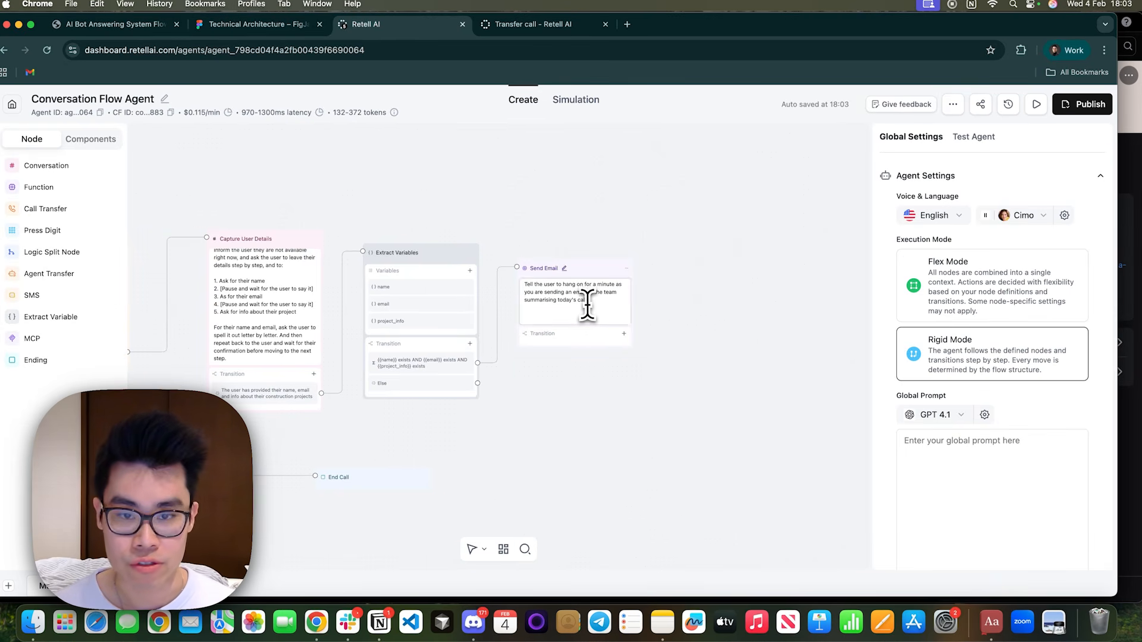
Enable Block Interruptions for the Send Email node.
click(587, 306)
drag(897, 375, 972, 387)
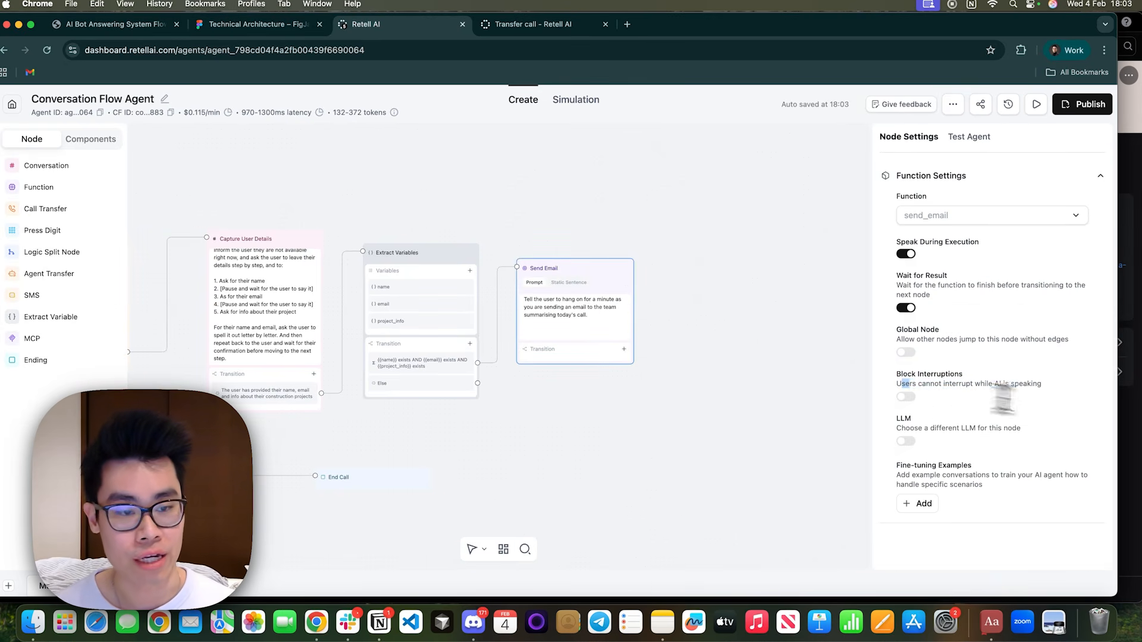
click(908, 397)
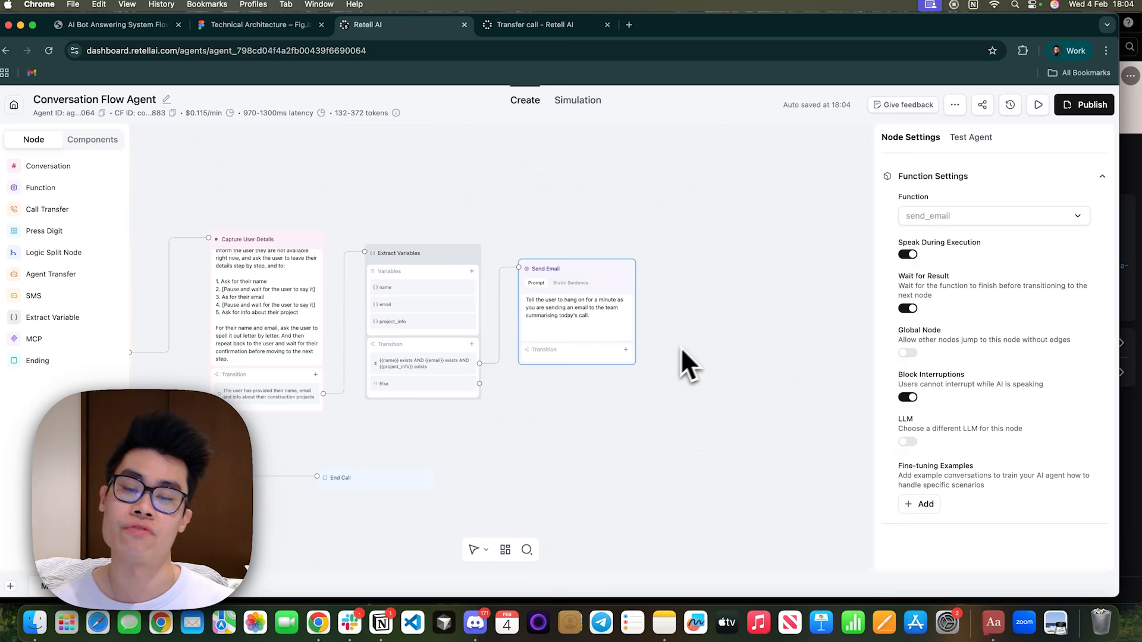
Add a transition to the Send Email node with the condition "The function has been executed".
click(625, 350)
click(625, 372)
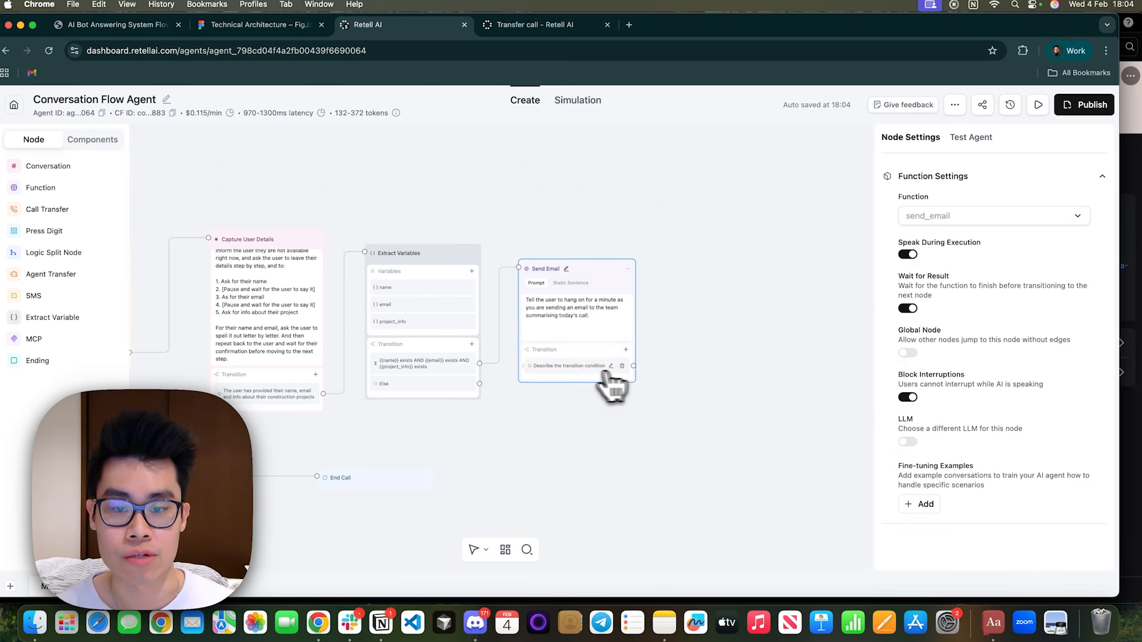
drag(568, 378, 522, 363)
text(The function has been executed)
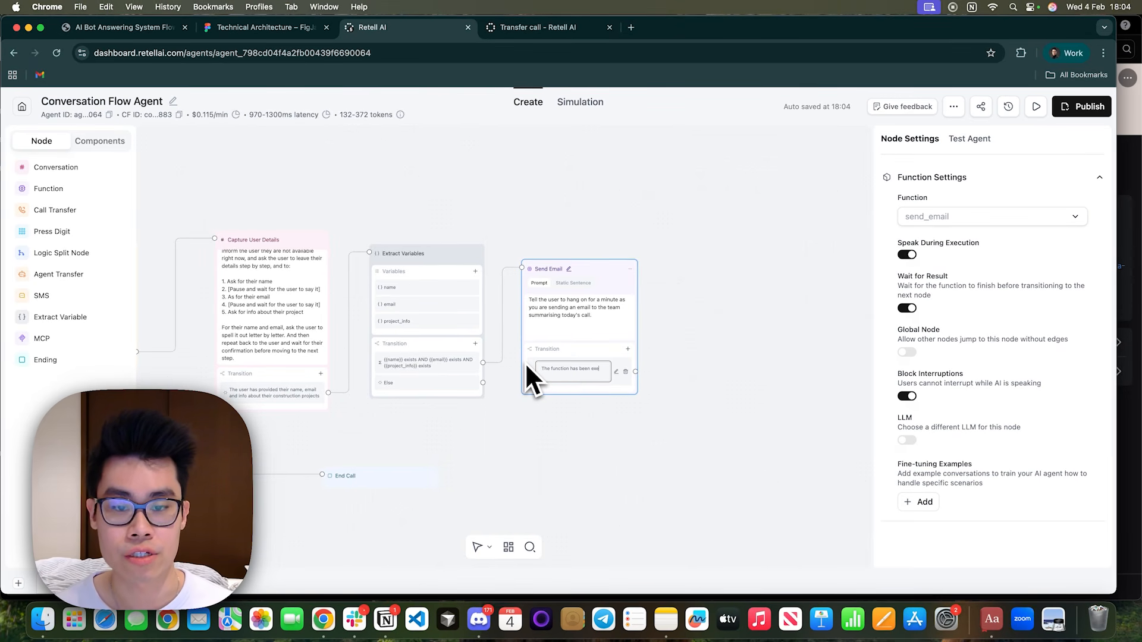
click(652, 327)
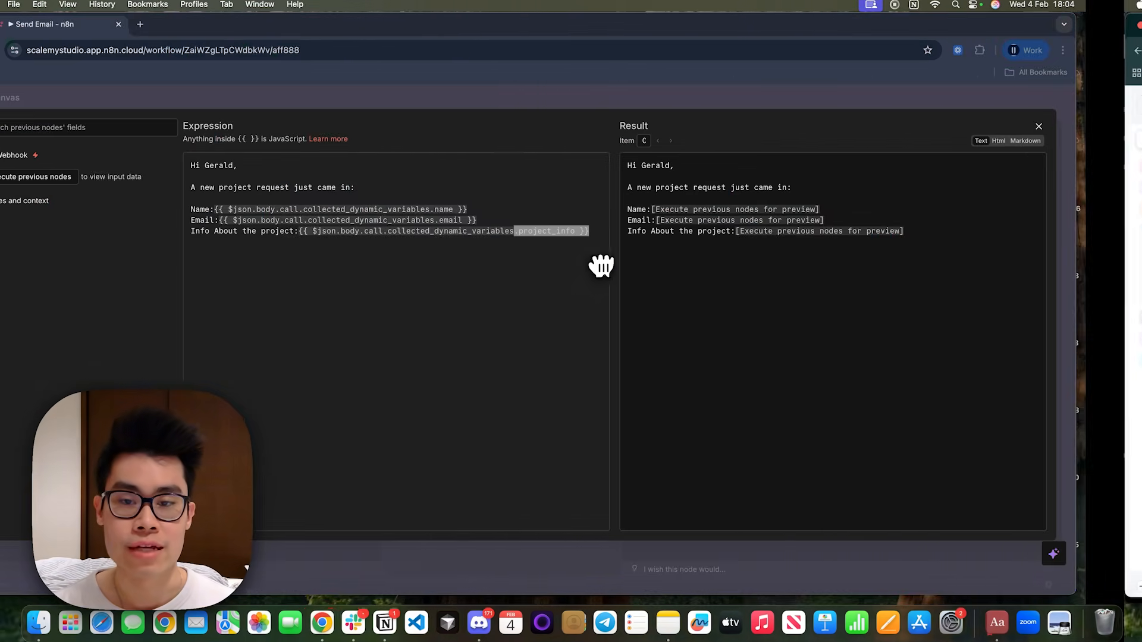
Back in n8n, leave the Send a message node and set the connected Webhook's Respond option to Using 'Respond to Webhook' Node.
click(599, 102)
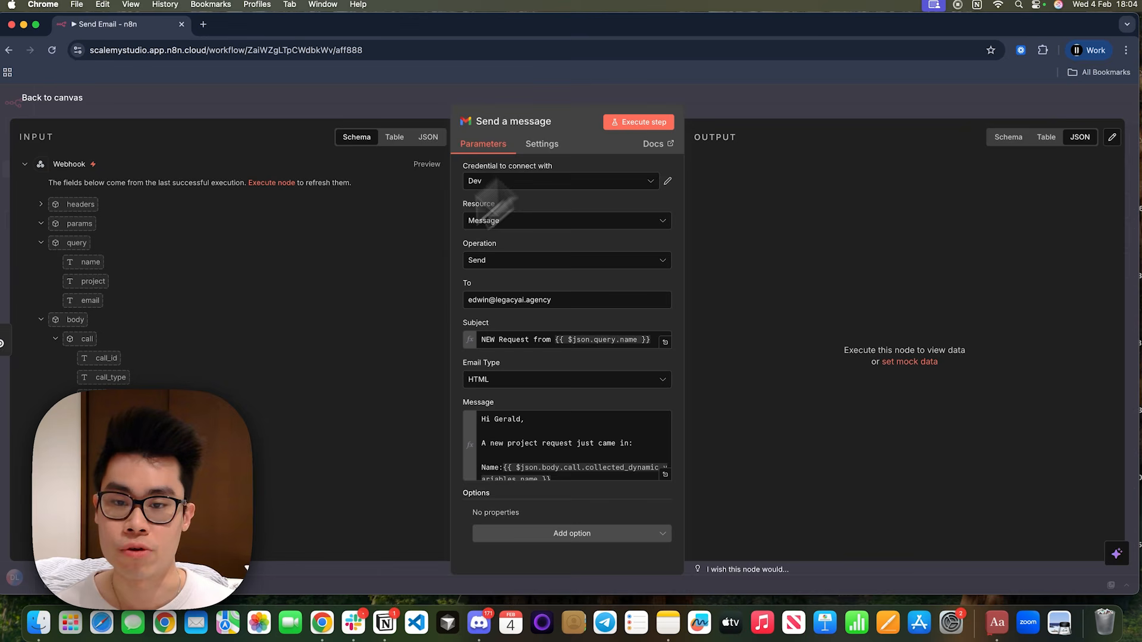
click(707, 120)
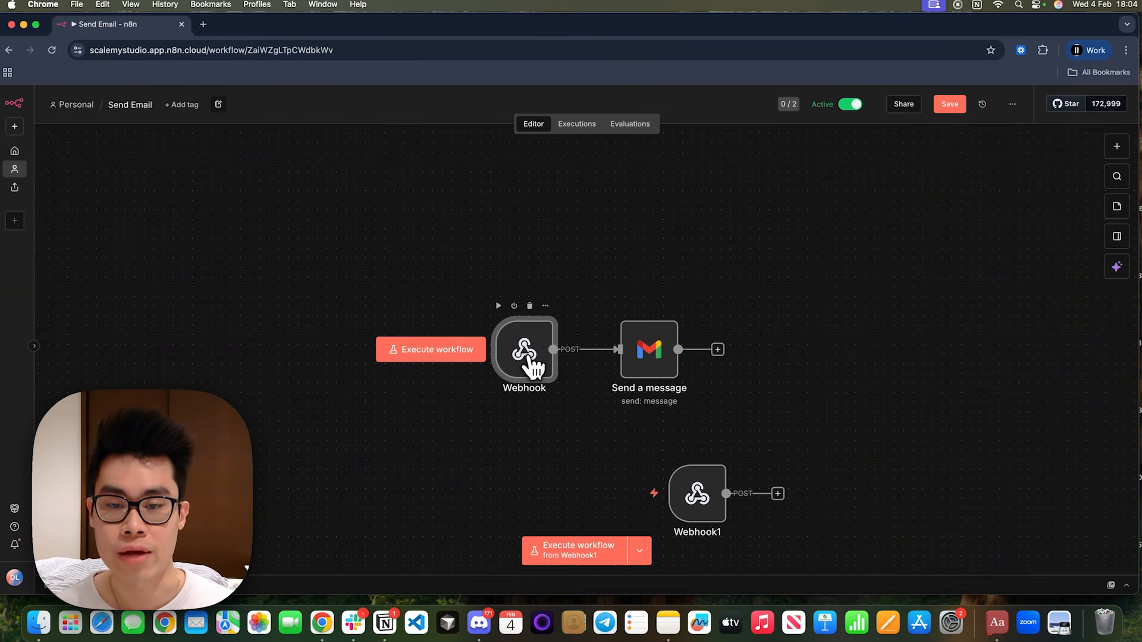
double_click(529, 355)
click(361, 400)
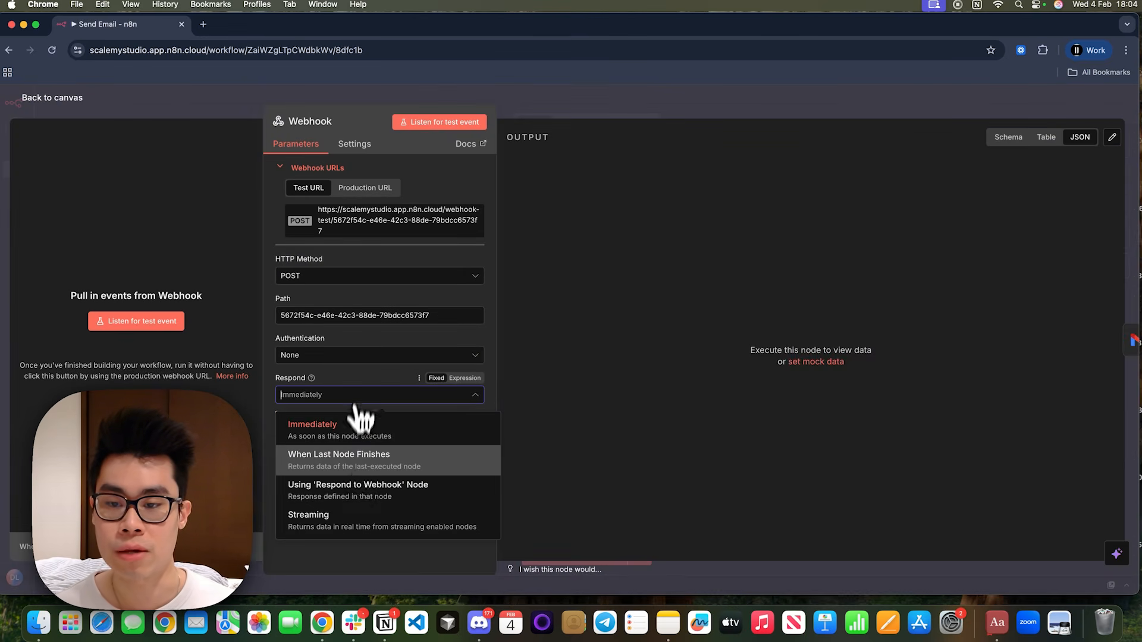
click(361, 500)
click(861, 118)
Add a Respond to Webhook node after Send a message, keeping Respond With at First Incoming Item, and close its settings.
key(Tab)
text(webh)
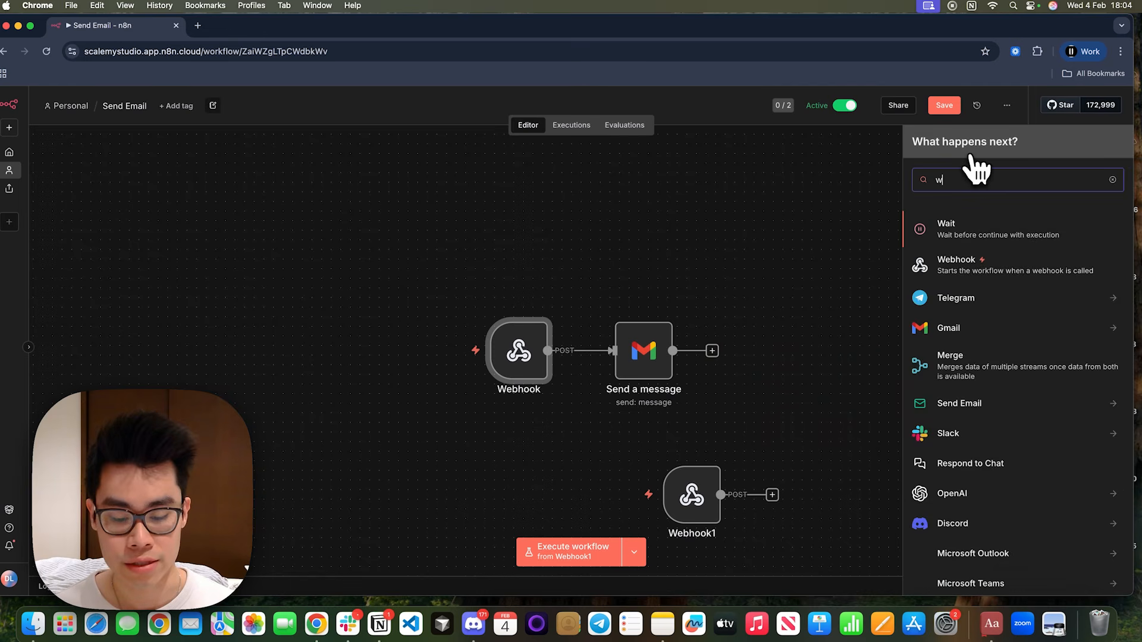
click(979, 267)
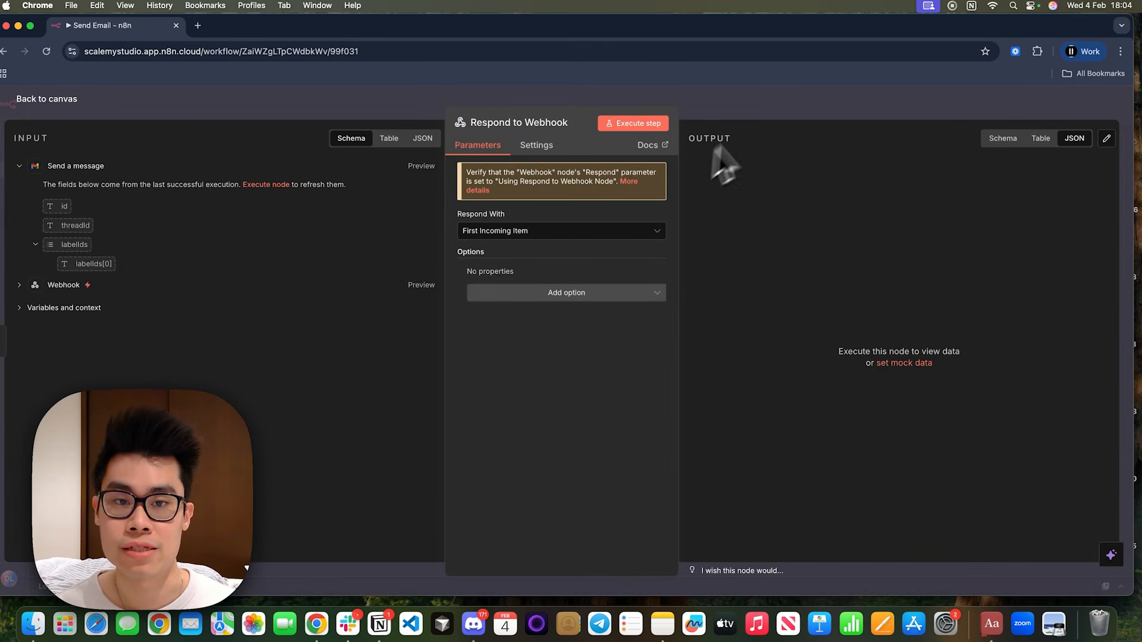
click(768, 109)
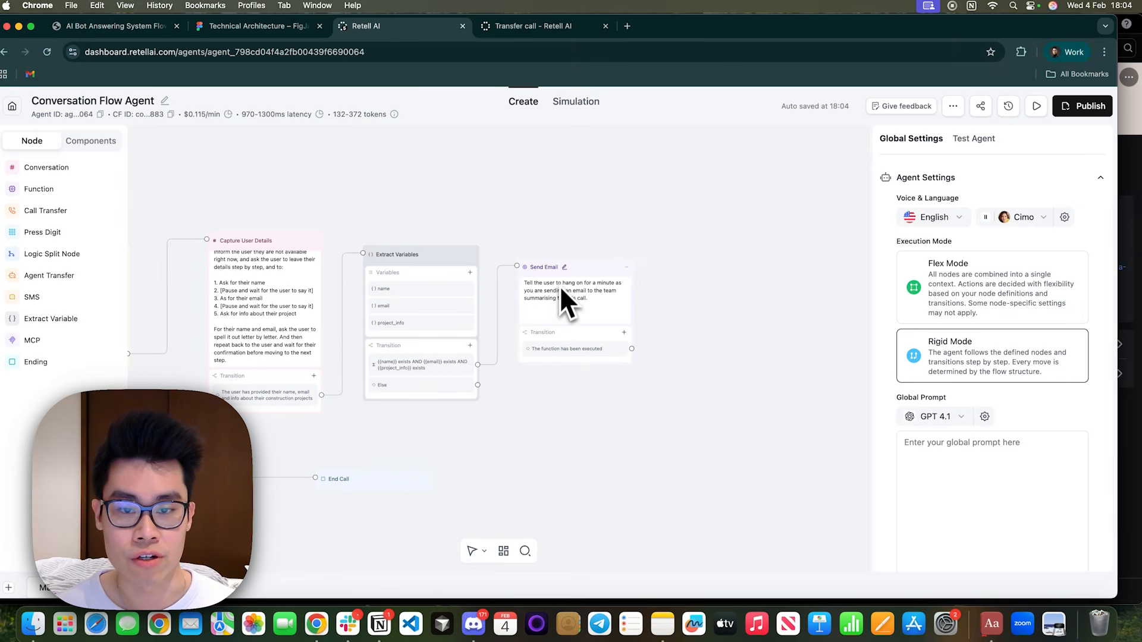
Try storing the send_email function's success field as a variable named response, and discard that pair before updating the function.
click(564, 270)
click(959, 220)
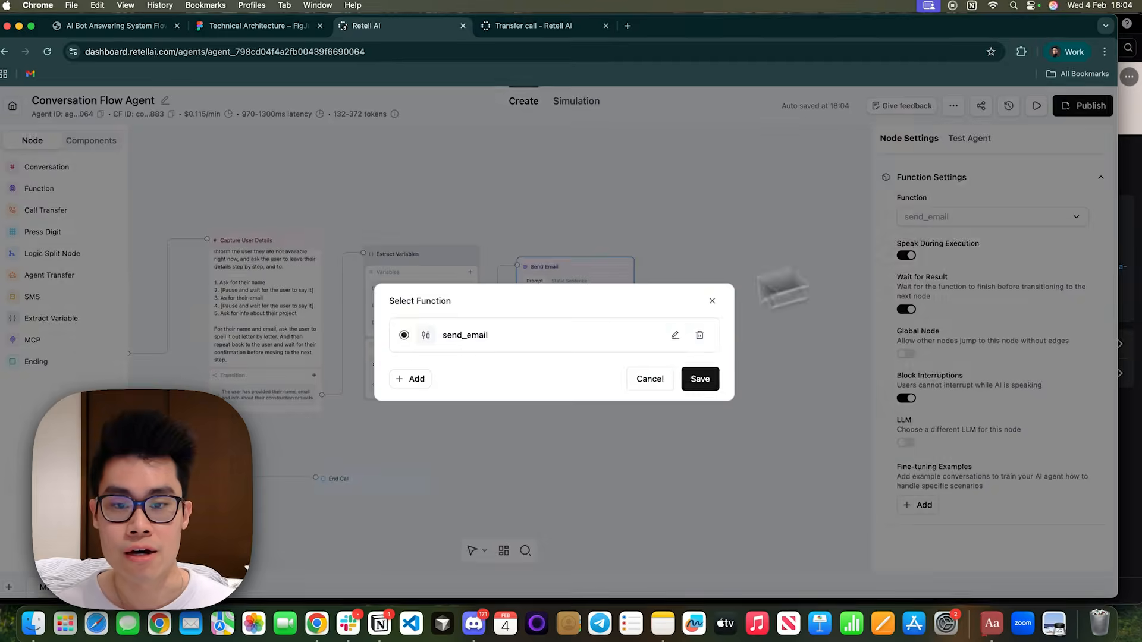
click(773, 288)
click(961, 219)
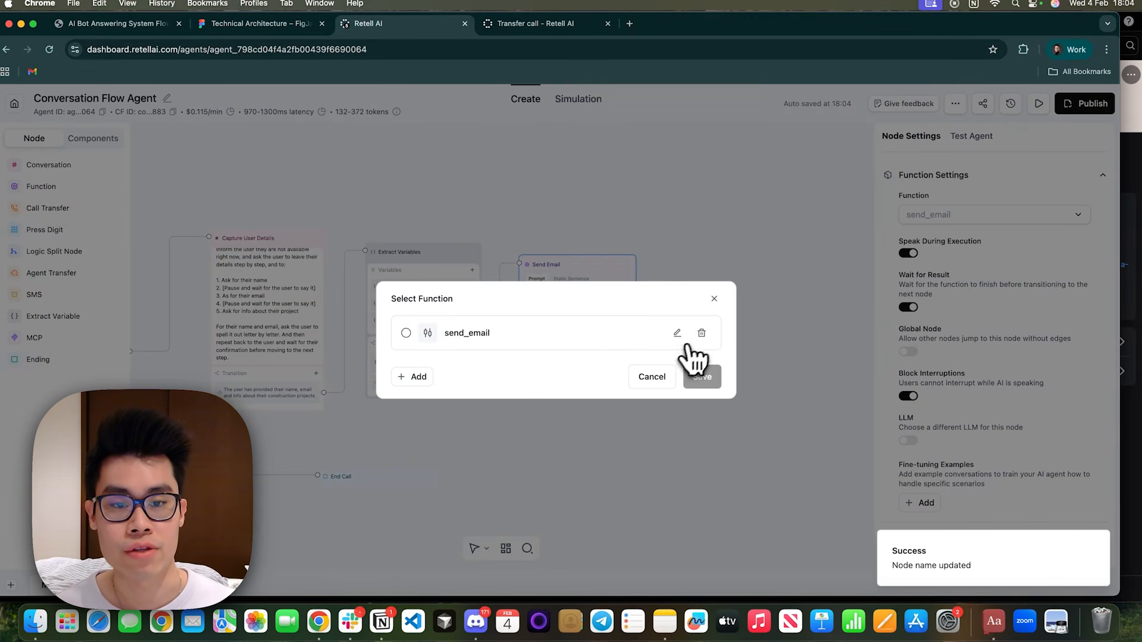
click(677, 333)
scroll(606, 464, down, 5)
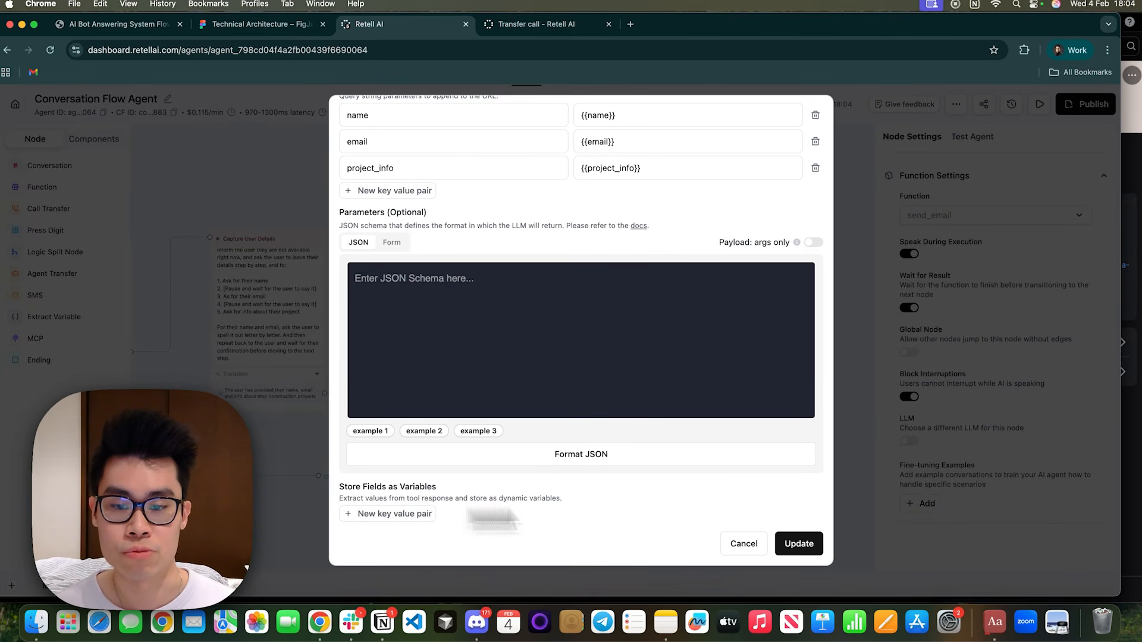
click(417, 514)
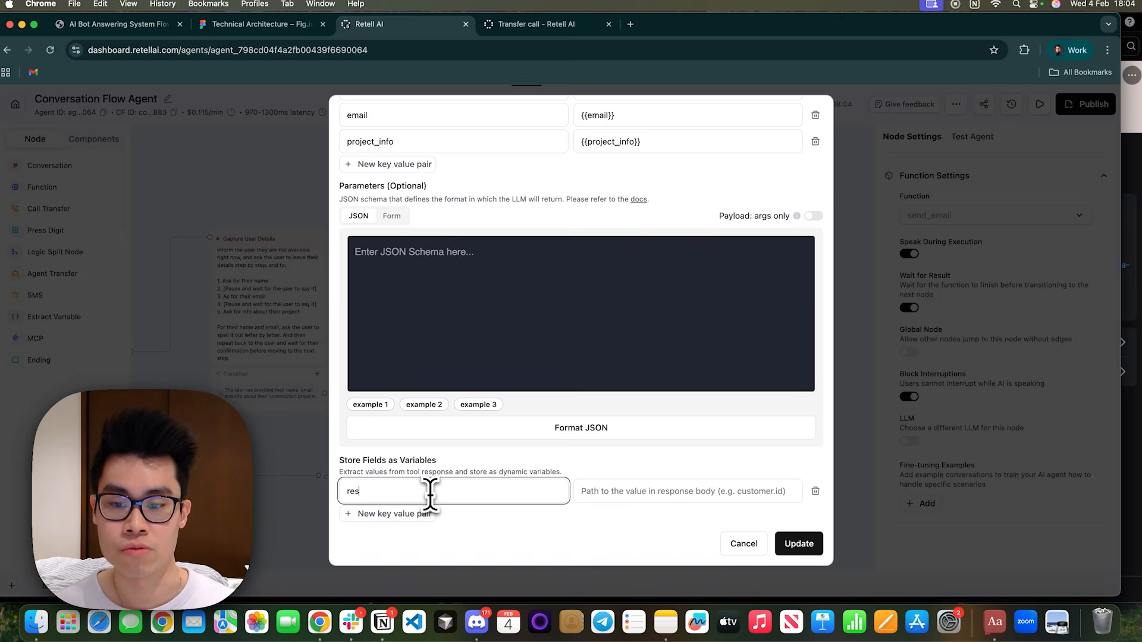
text(response)
click(610, 491)
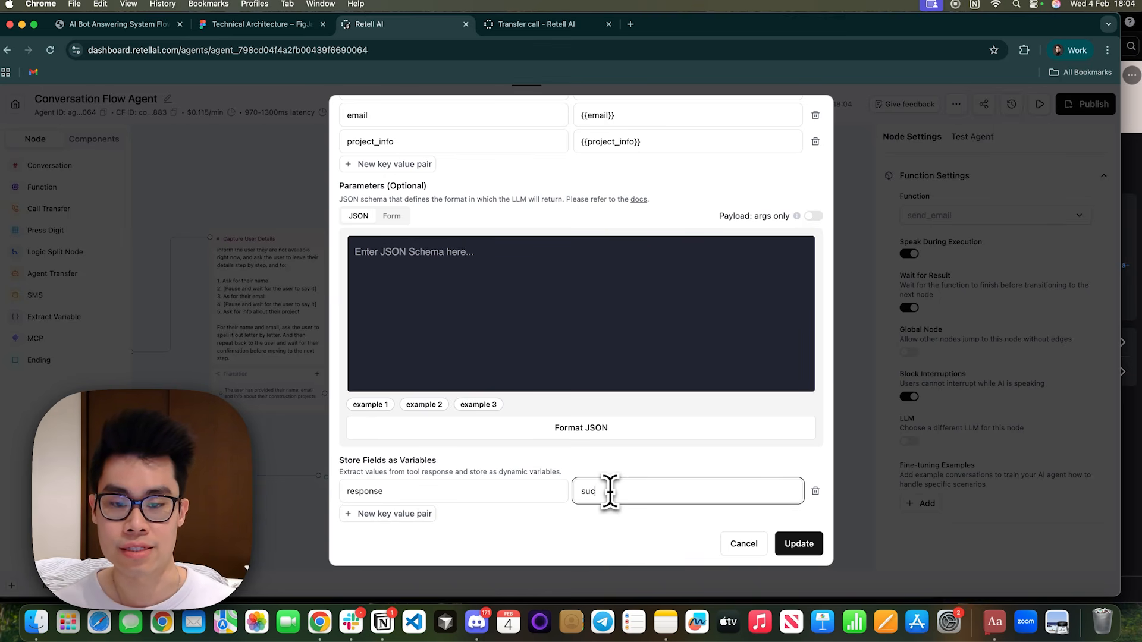
text(success)
click(816, 491)
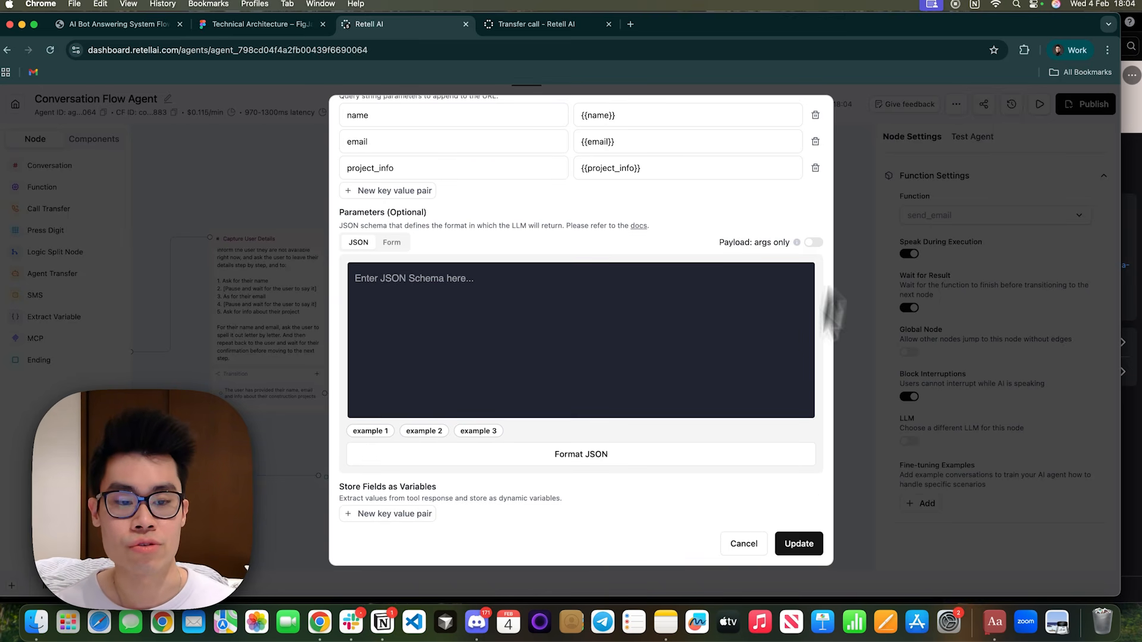
click(798, 544)
Try an equation transition on the Send Email node requiring {{response}} = success, and delete it again.
click(628, 347)
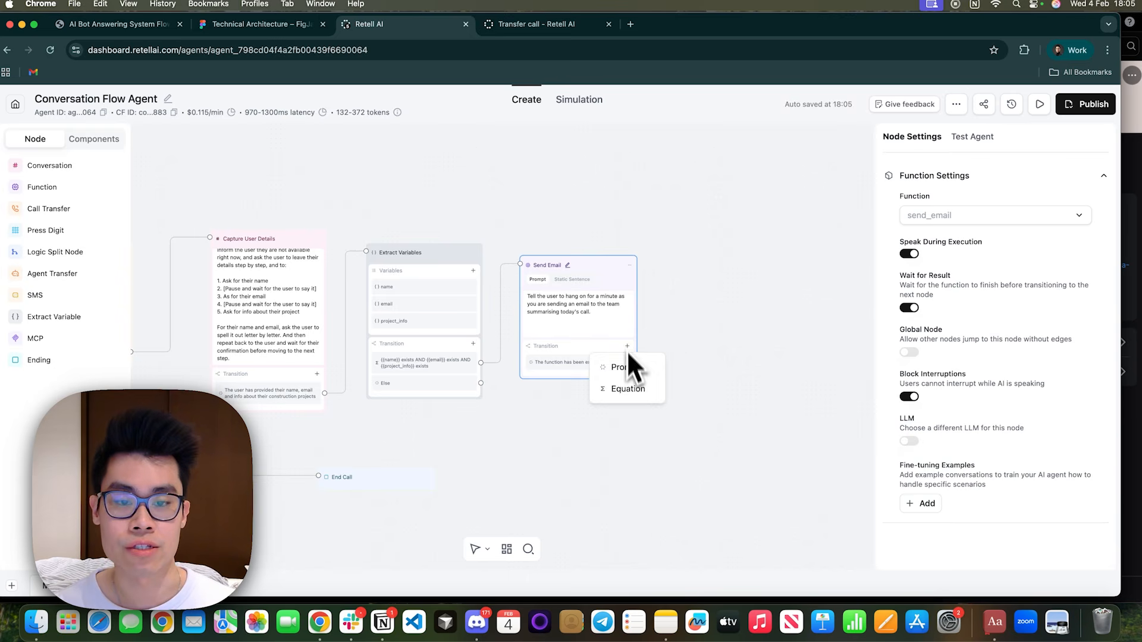
click(628, 389)
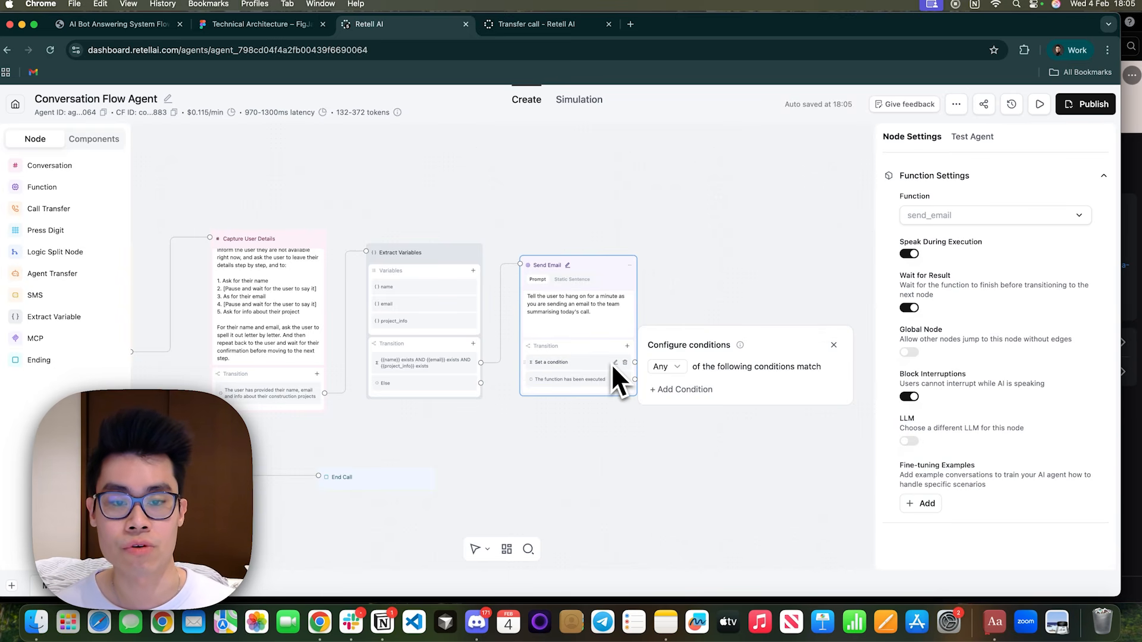
click(681, 389)
click(671, 383)
text({{respo)
text(nse)
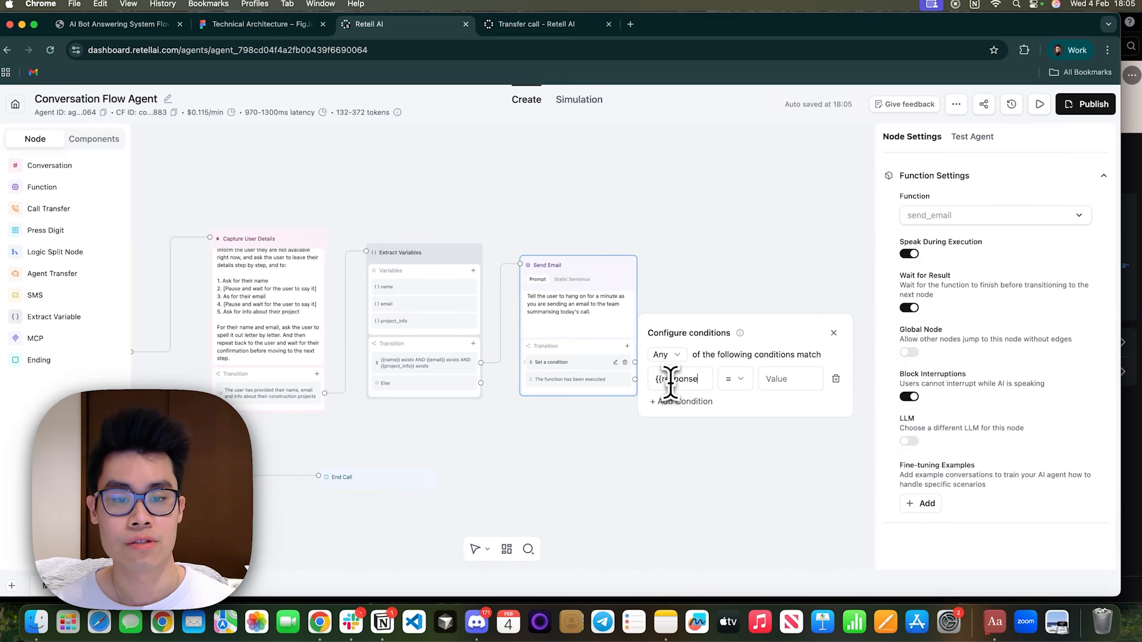
text(}})
click(797, 381)
text(succ)
text(eess)
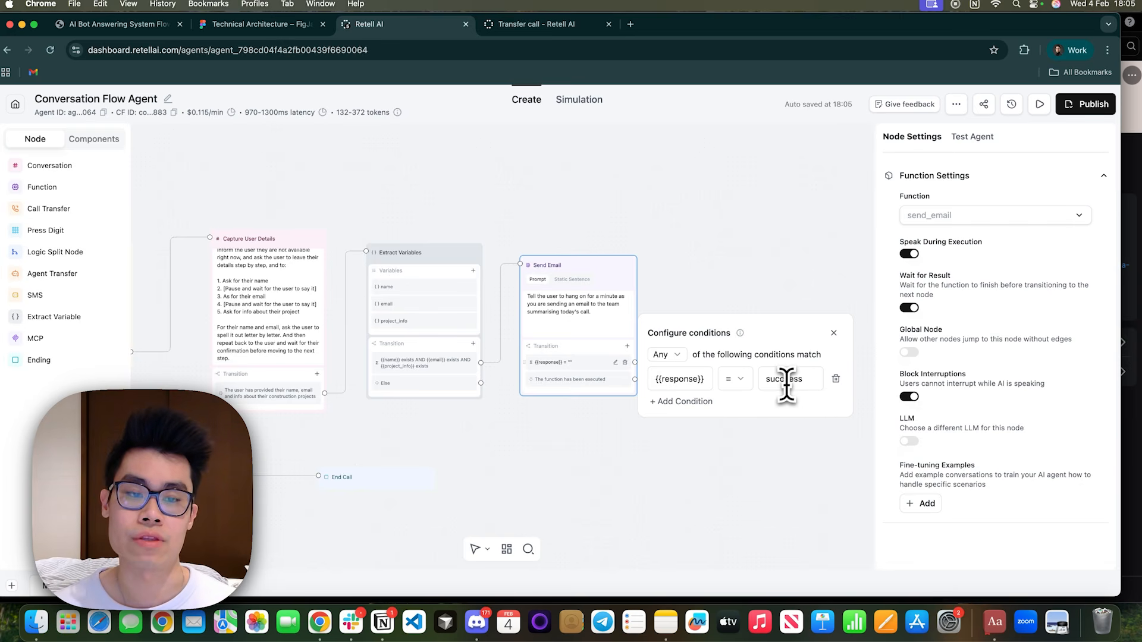
click(835, 380)
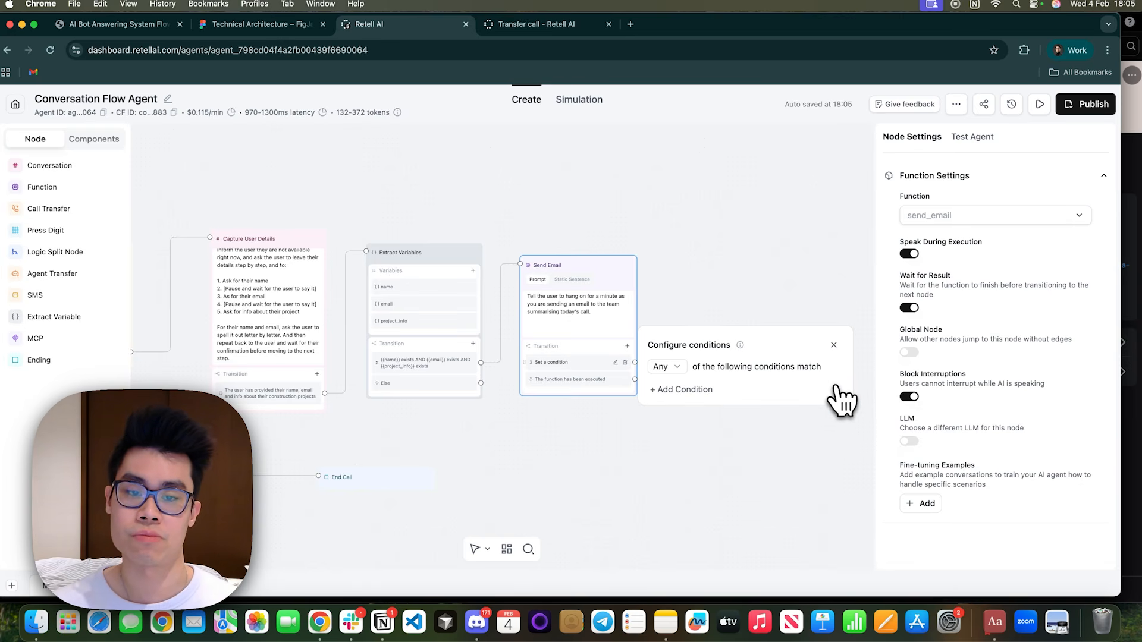
click(833, 346)
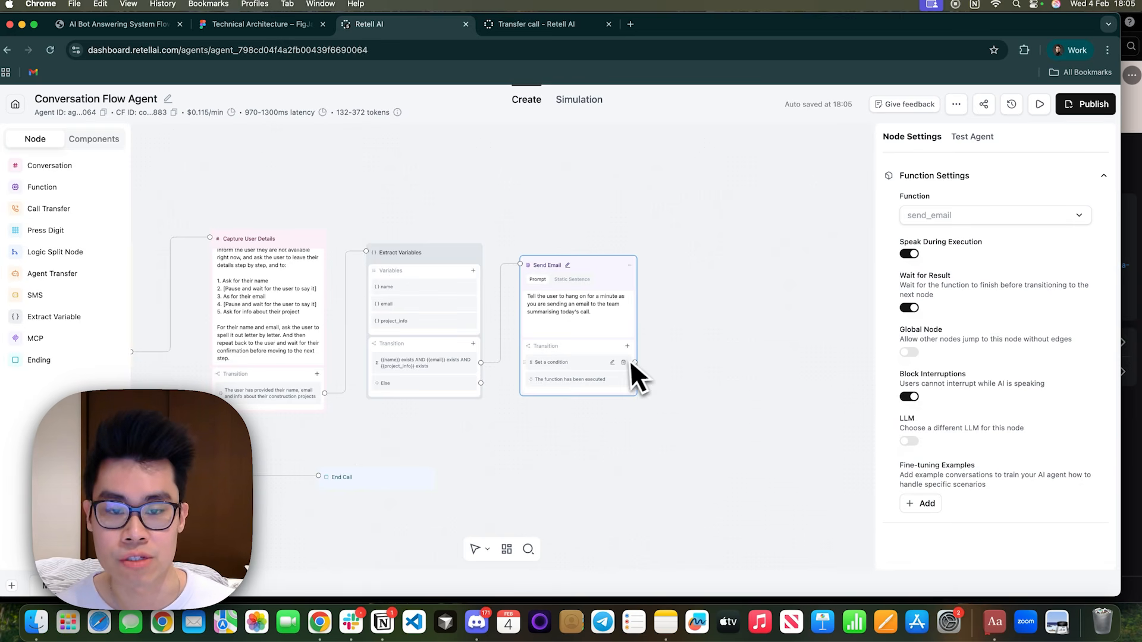
click(624, 363)
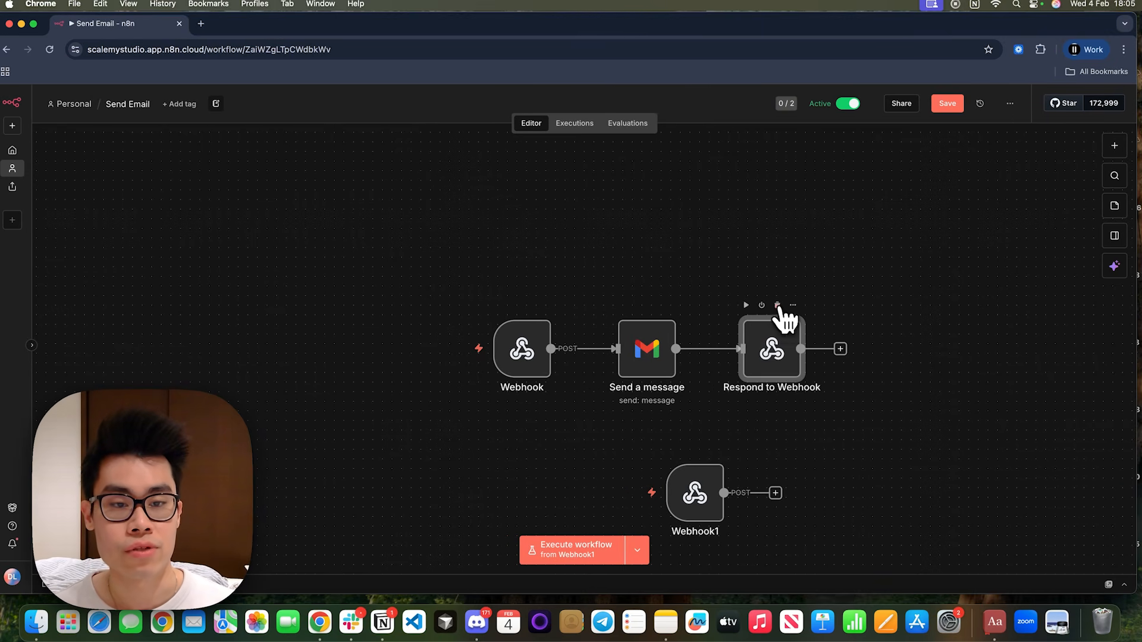
Switch to n8n and set the connected Webhook node's Respond option to Immediately.
click(777, 306)
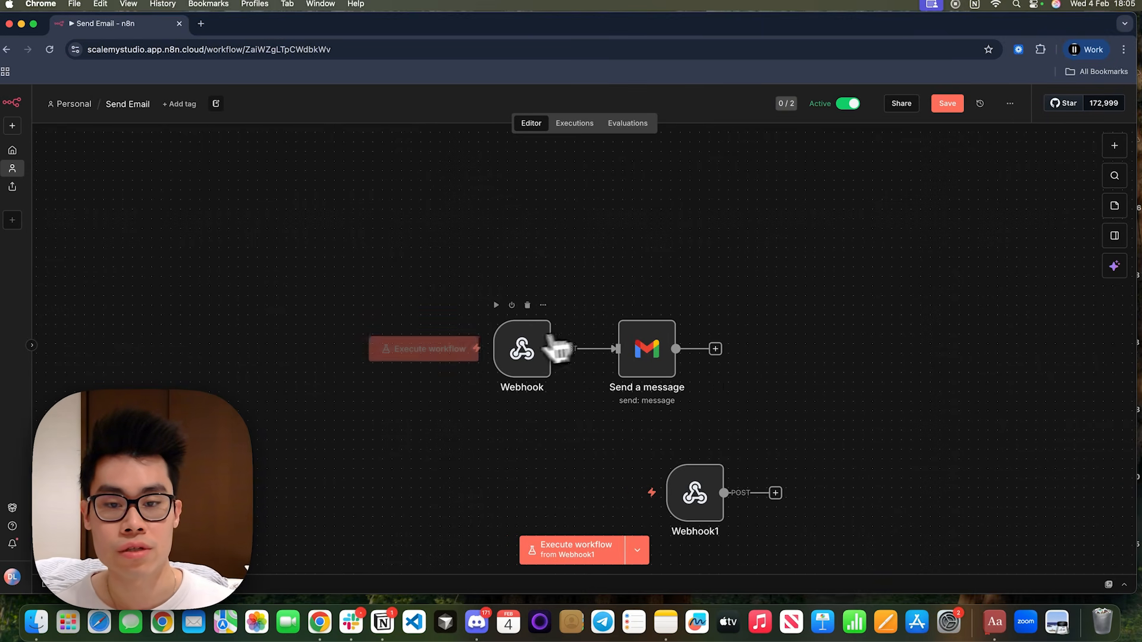
double_click(521, 349)
click(375, 396)
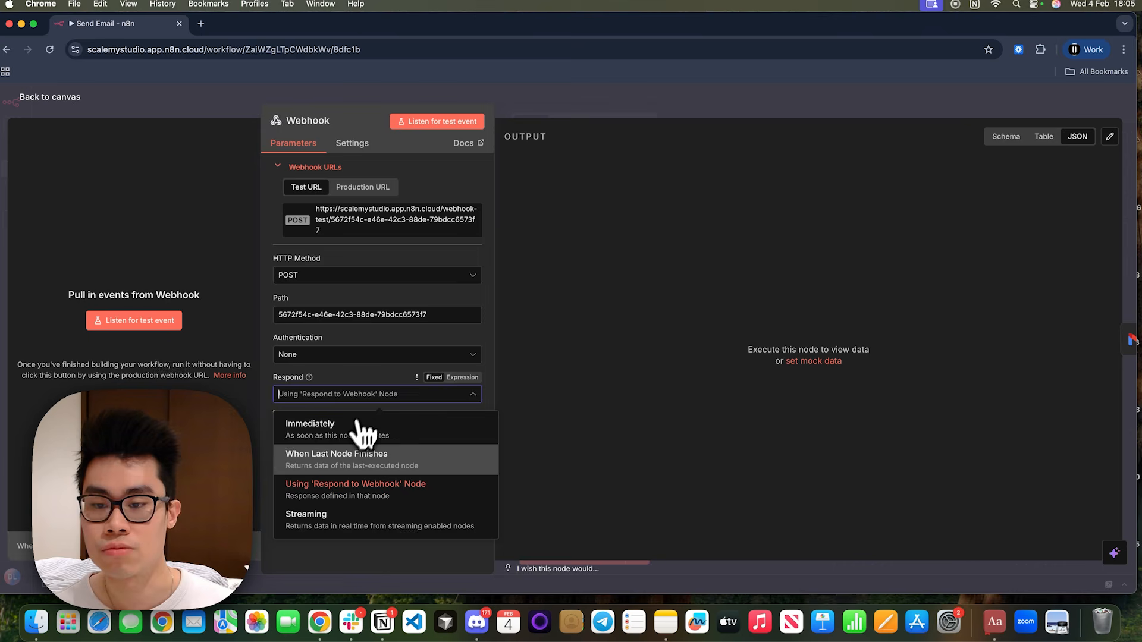
click(363, 431)
key(Escape)
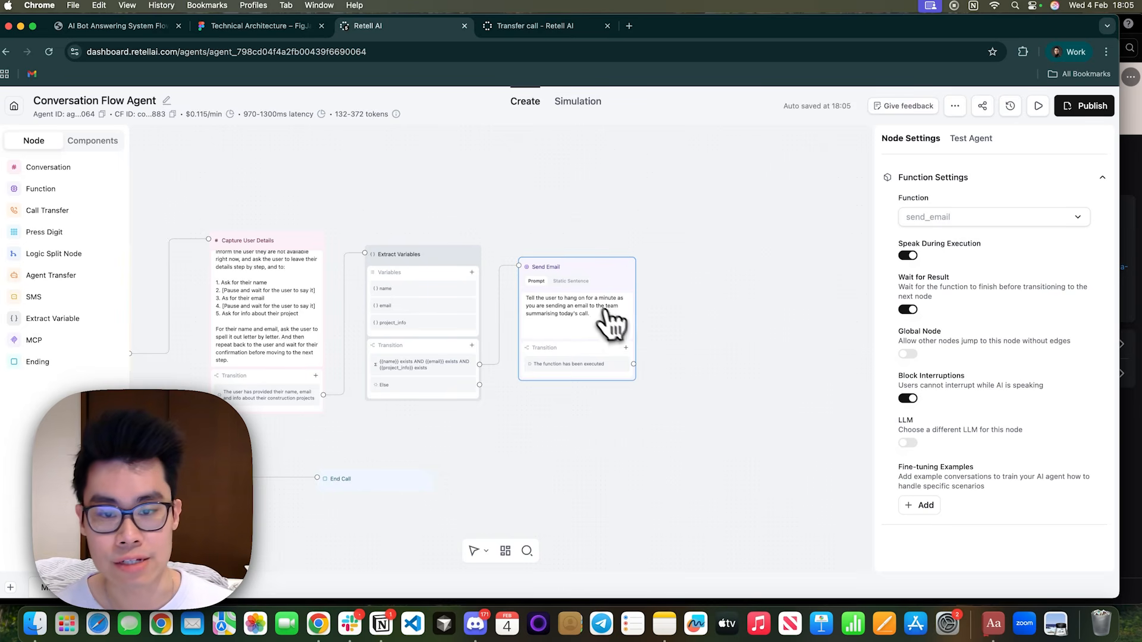
Back in Retell AI, add a Conversation node after Send Email and connect the "The function has been executed" transition to it.
drag(741, 336, 632, 362)
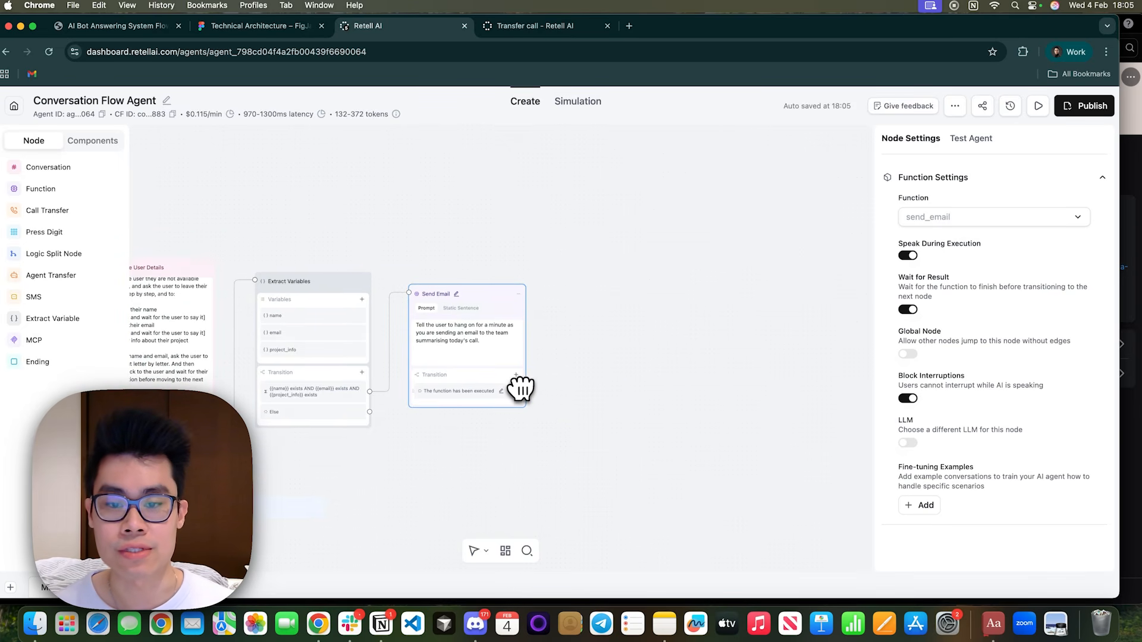
click(80, 169)
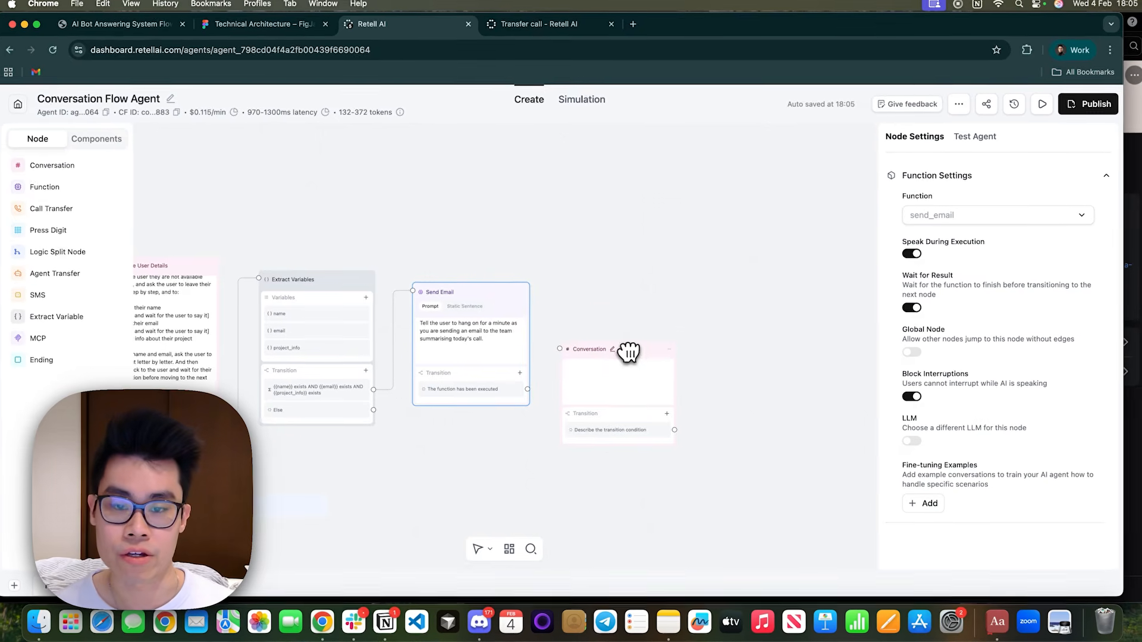
drag(628, 352, 676, 387)
Enter static sentence "Ok I have let the team know. Thanks so much for the call today! They will get back to you as soon as they can".
click(661, 399)
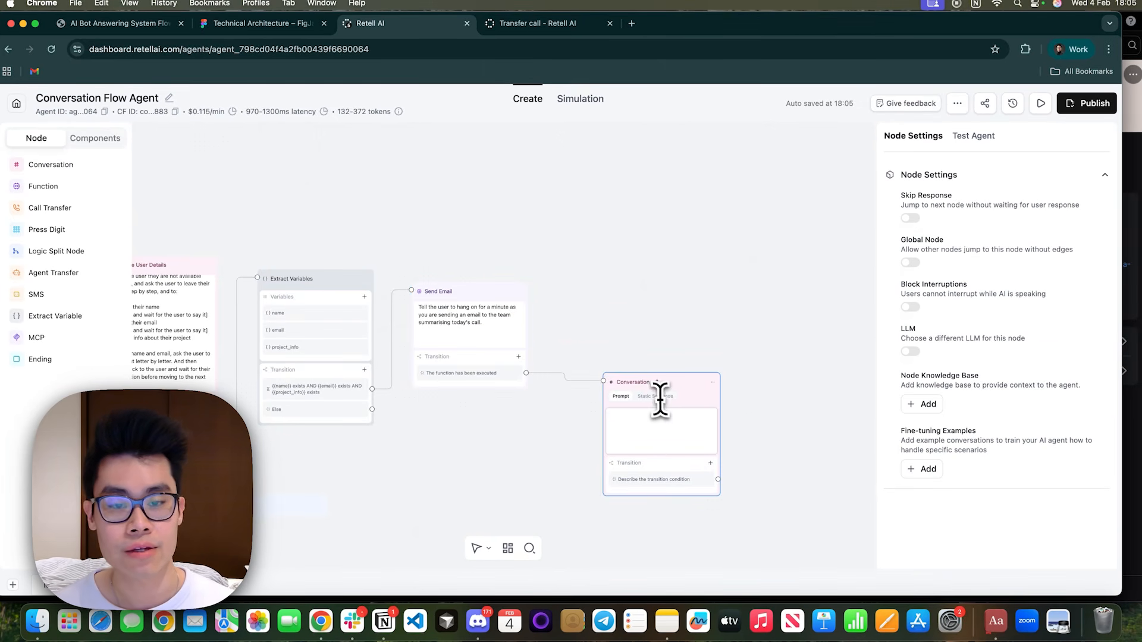
click(657, 397)
text(Ok I h)
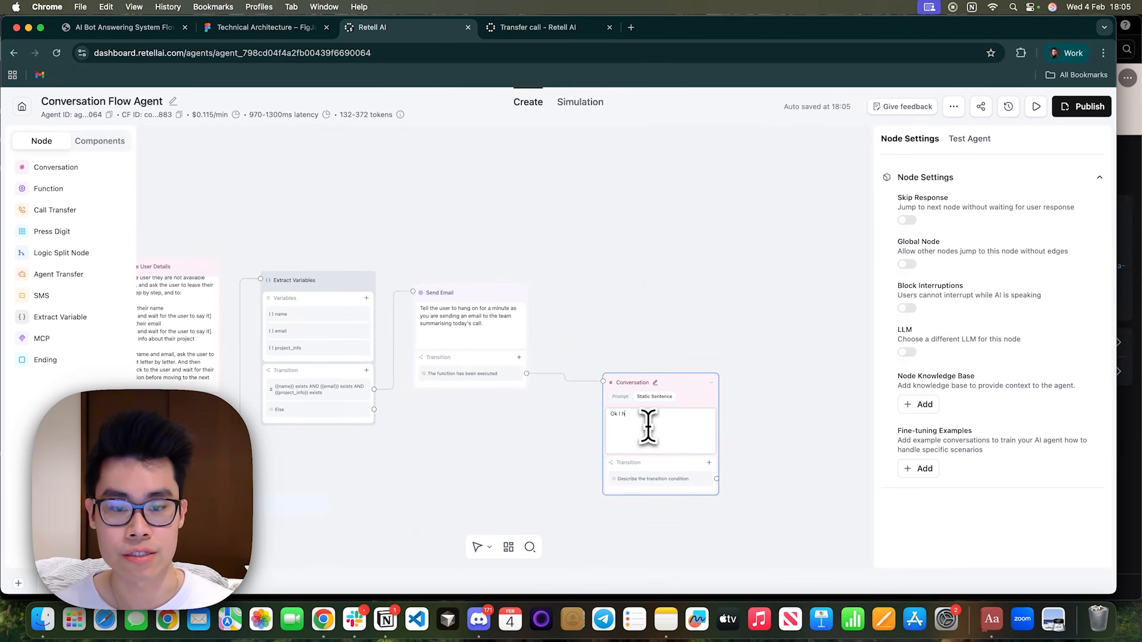
text(ave le)
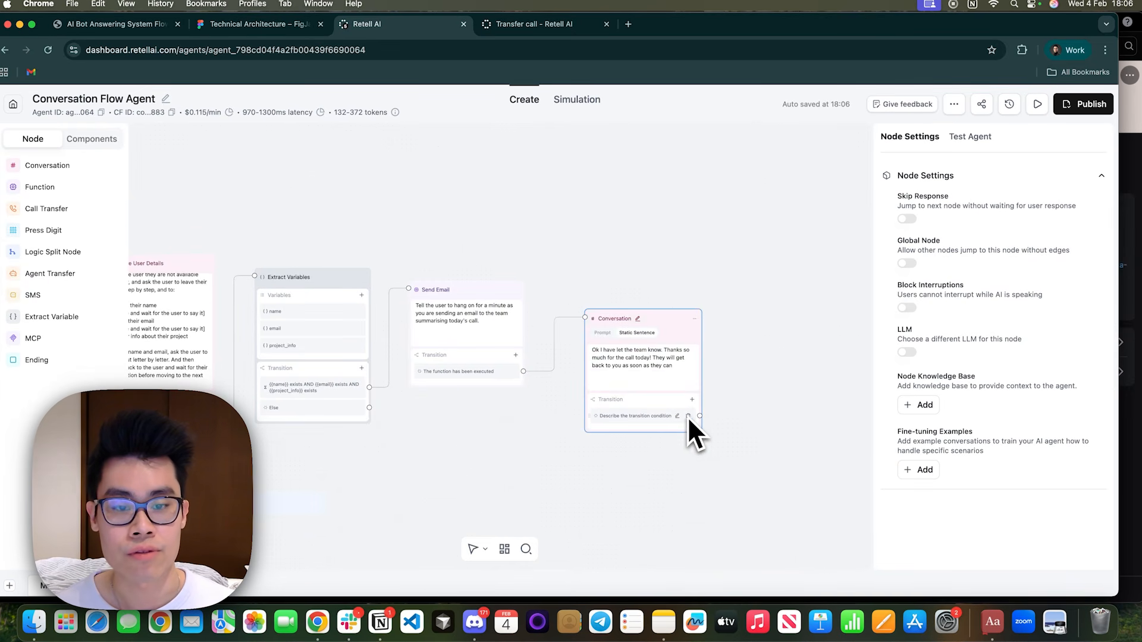
Enable Skip Response on the new Conversation node and connect it to the End Call node, moved to the end of the flow.
click(640, 416)
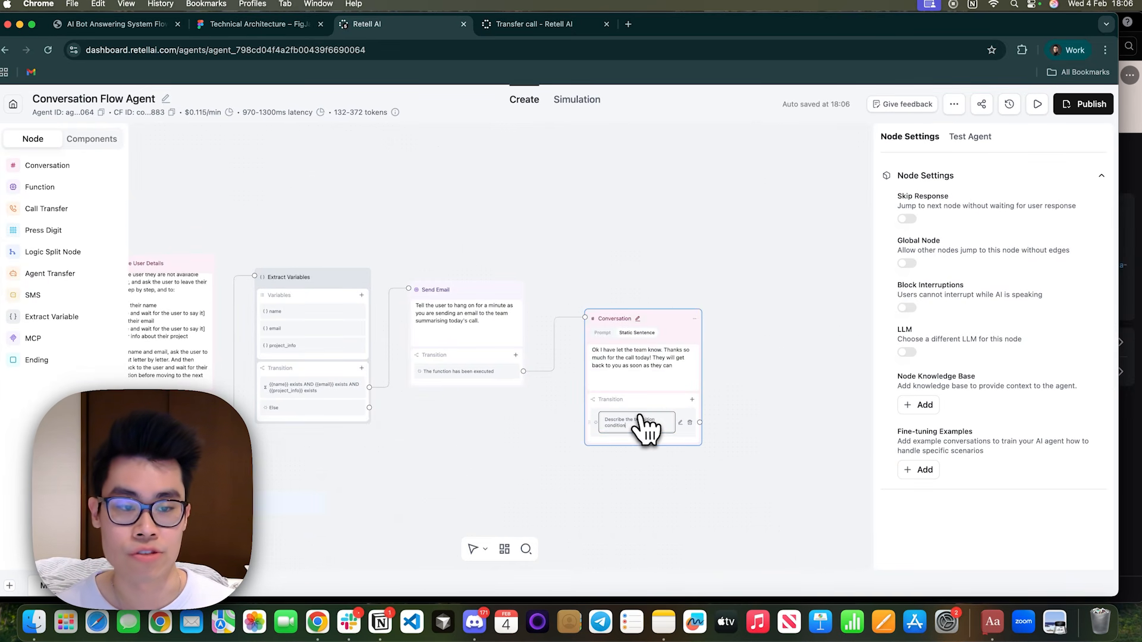
click(908, 219)
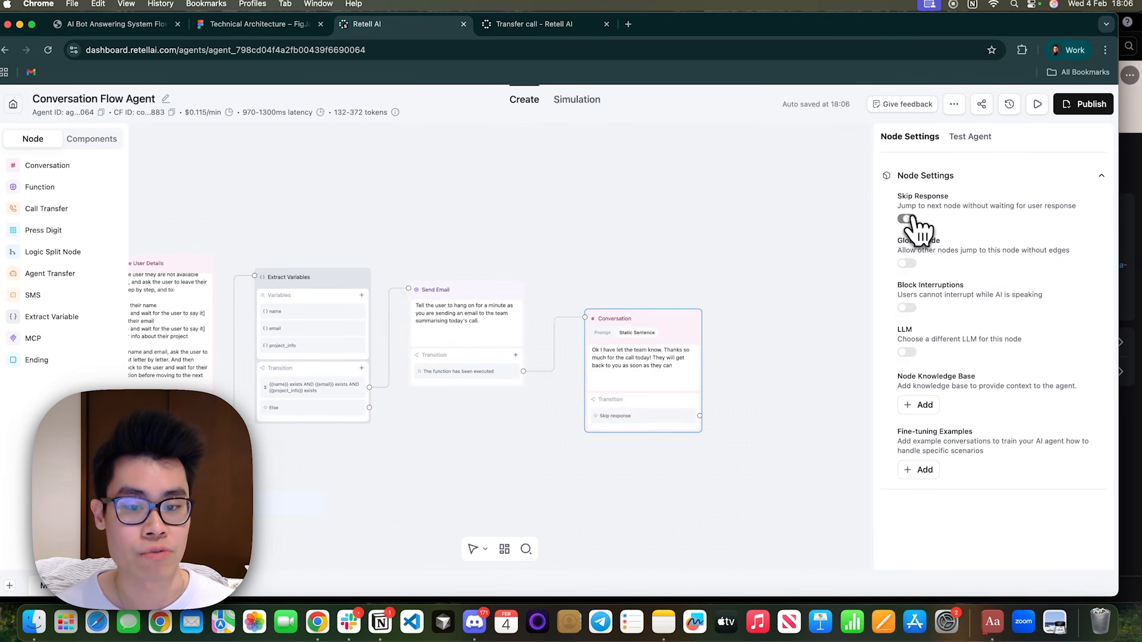
drag(739, 411, 687, 336)
scroll(574, 446, down, 3)
drag(338, 420, 668, 403)
drag(527, 357, 619, 402)
scroll(535, 429, down, 5)
drag(401, 474, 464, 458)
scroll(531, 408, up, 4)
Review the flow chart PDF and the Call Forwarding Component on the Technical Architecture board, and return to Retell AI.
click(122, 23)
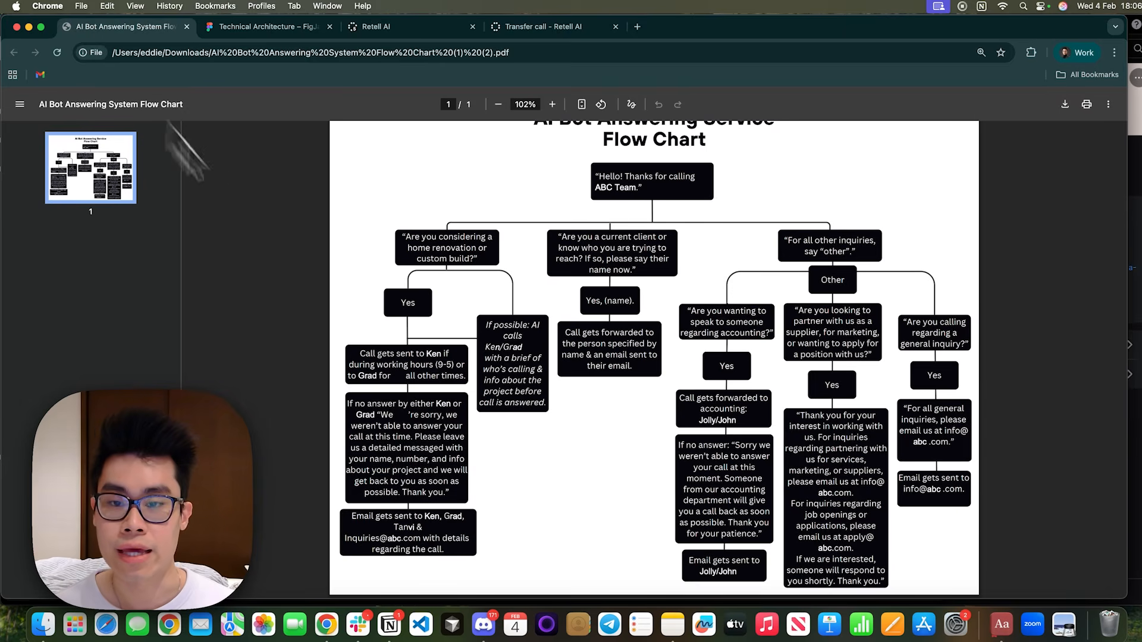
click(290, 31)
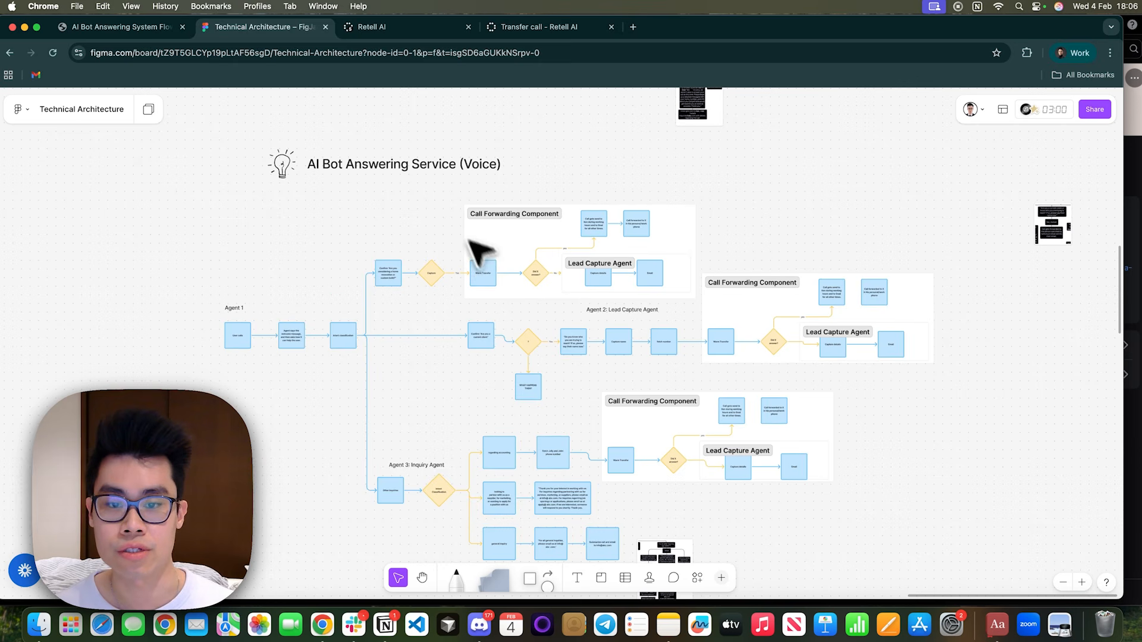
click(523, 238)
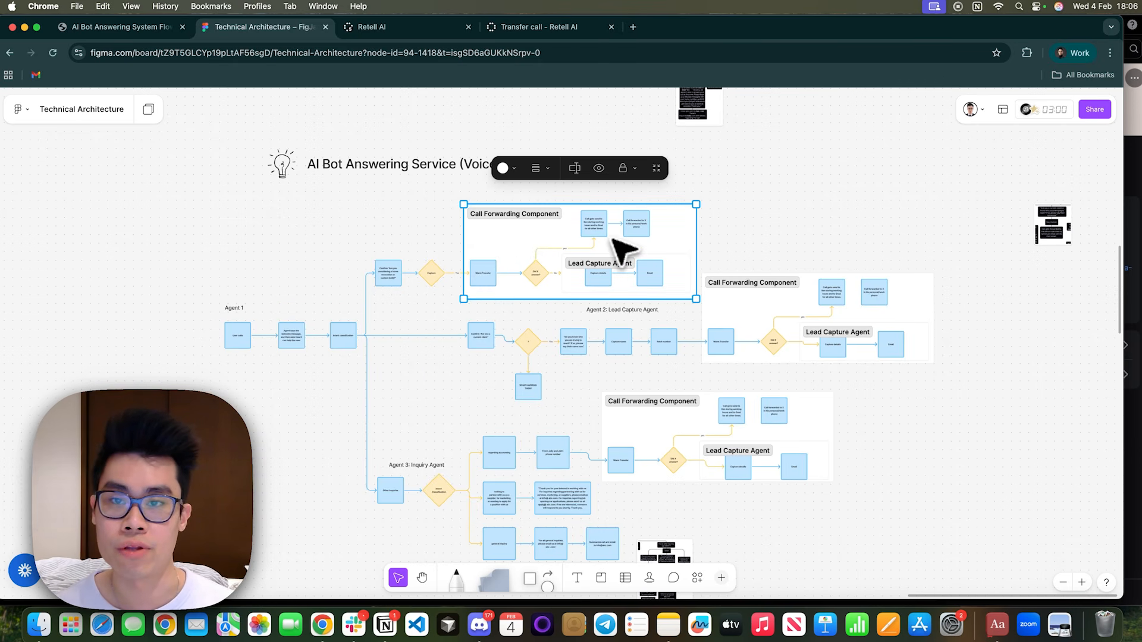
click(419, 26)
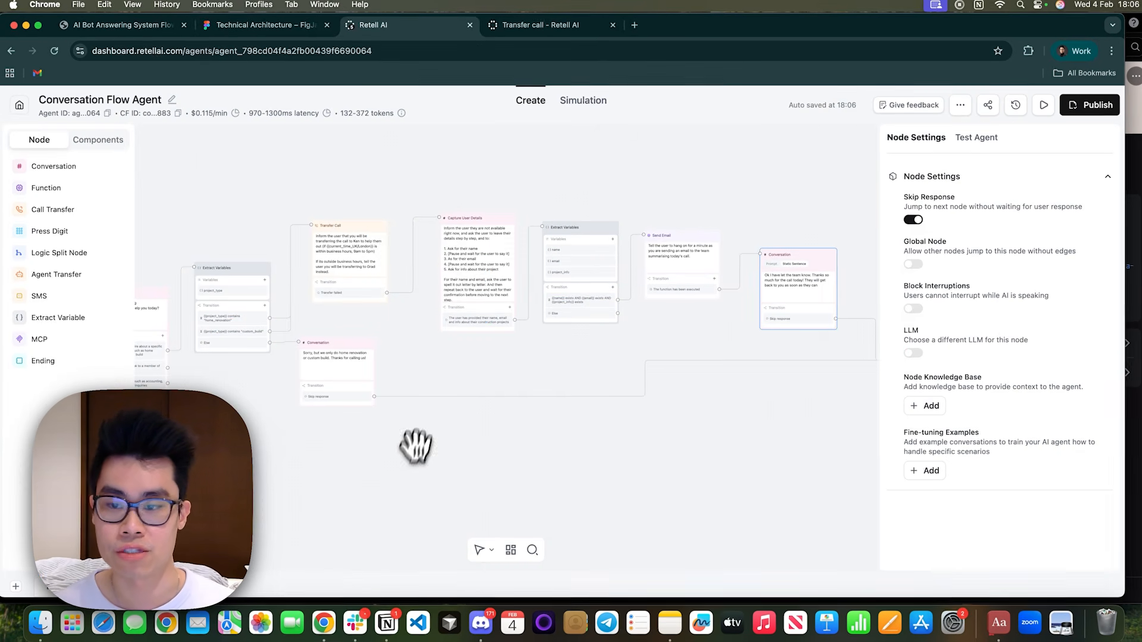
Move the Welcome Node lower and add a Conversation node for its "User would like to speak to a member of the team" transition.
drag(416, 448, 664, 470)
scroll(556, 377, up, 5)
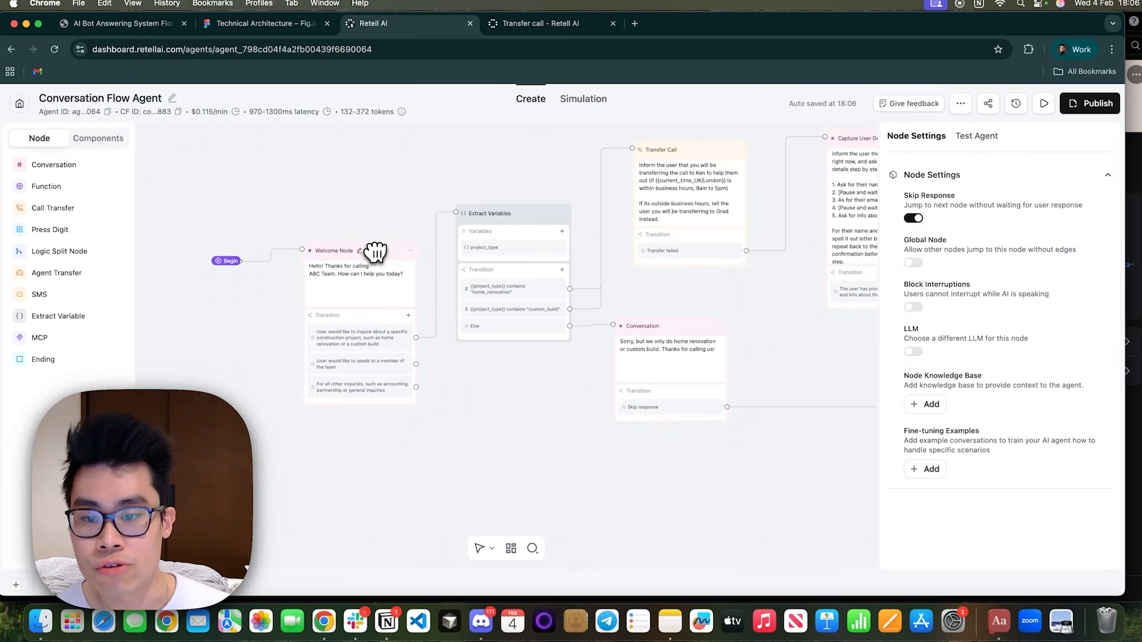
drag(374, 256, 334, 352)
drag(438, 509, 448, 474)
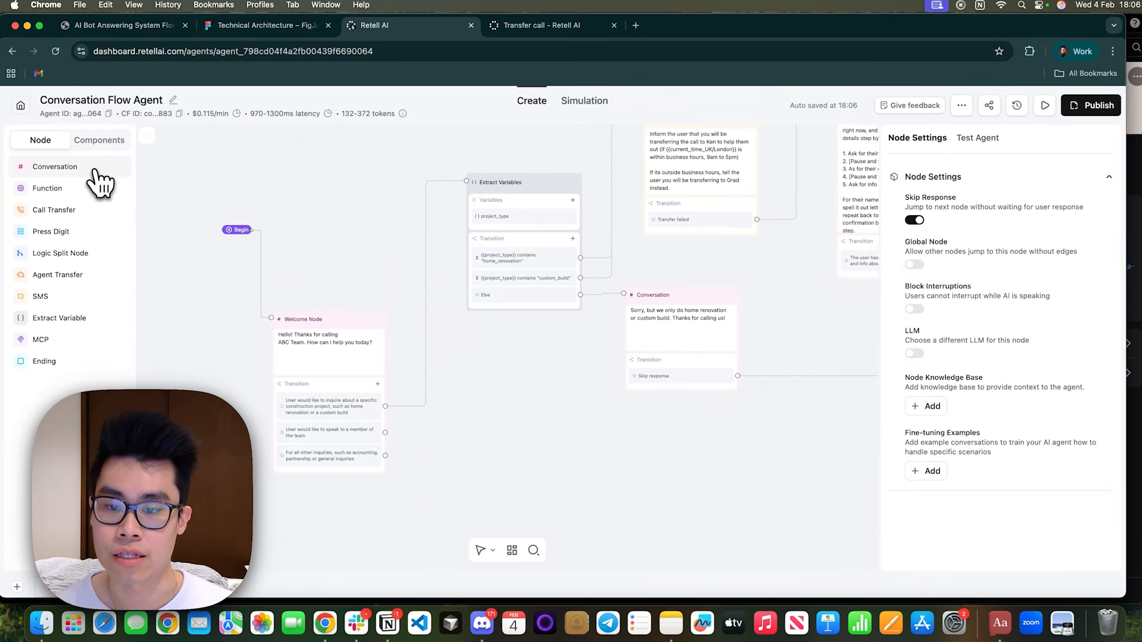
drag(90, 167, 528, 408)
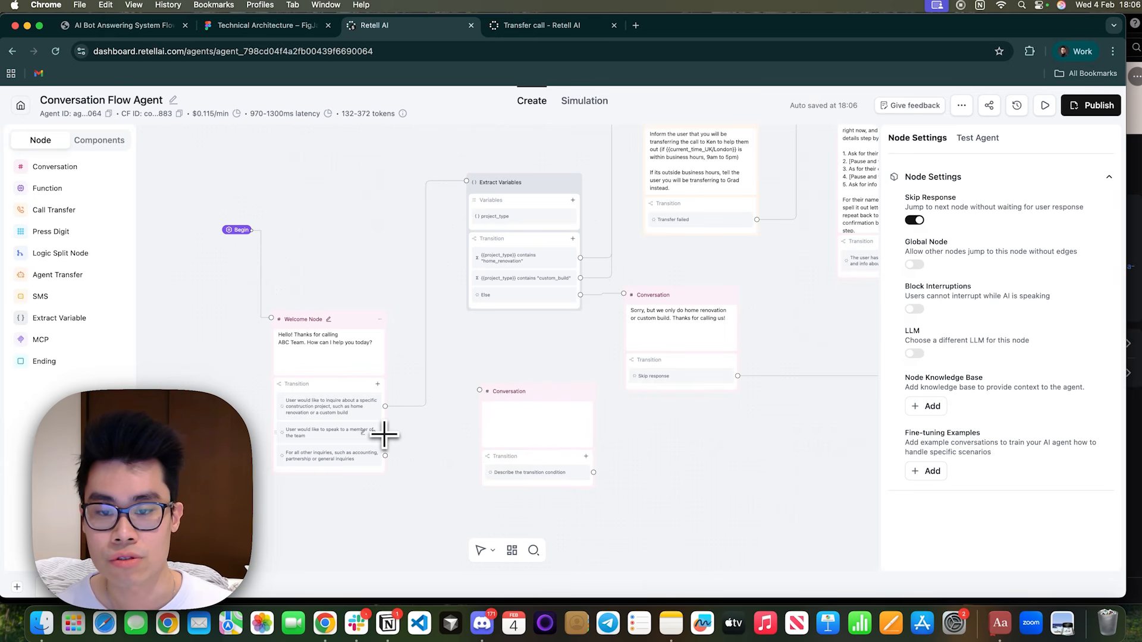
Copy the PDF's question as the node's static sentence: "Are you a current client or know who you are trying to reach? If so, please say their name now.".
click(94, 27)
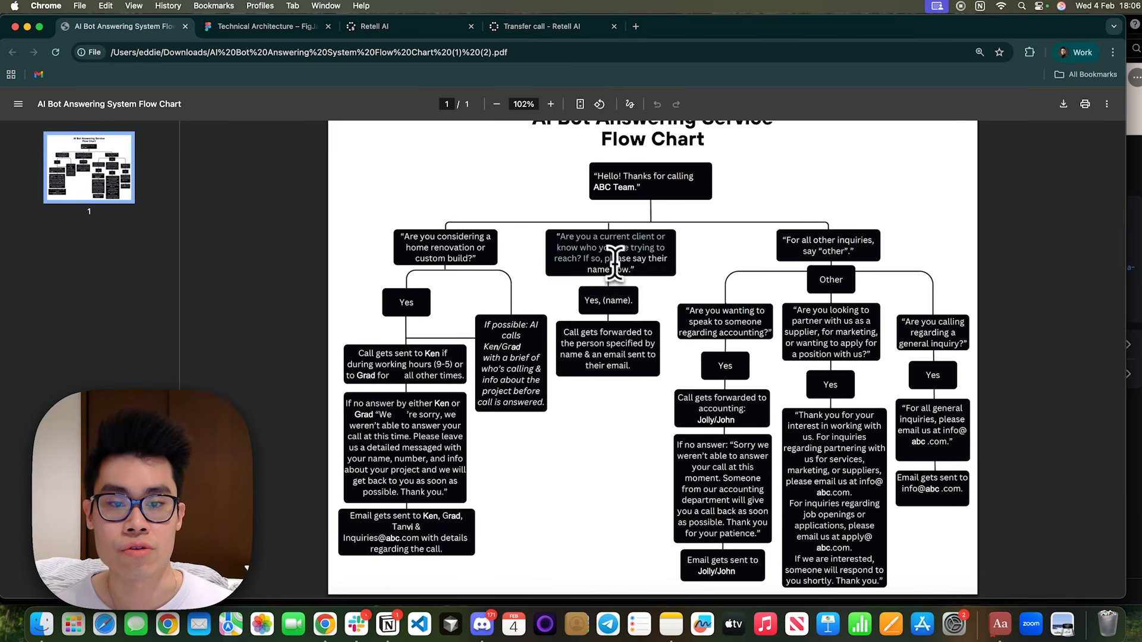
click(373, 28)
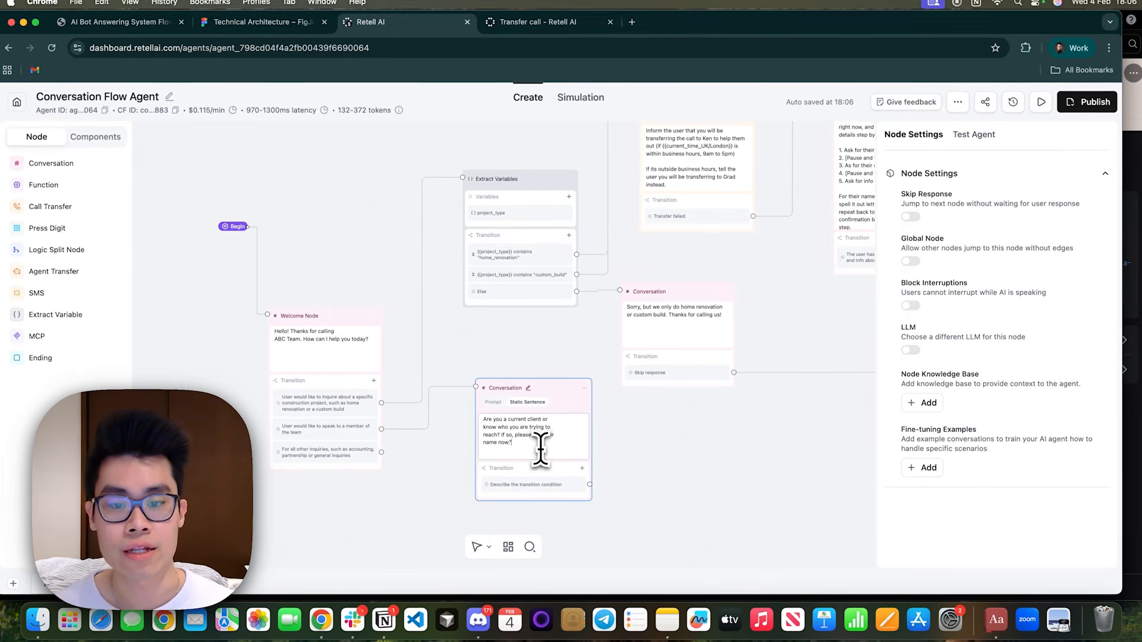
scroll(689, 457, up, 3)
drag(692, 457, 707, 430)
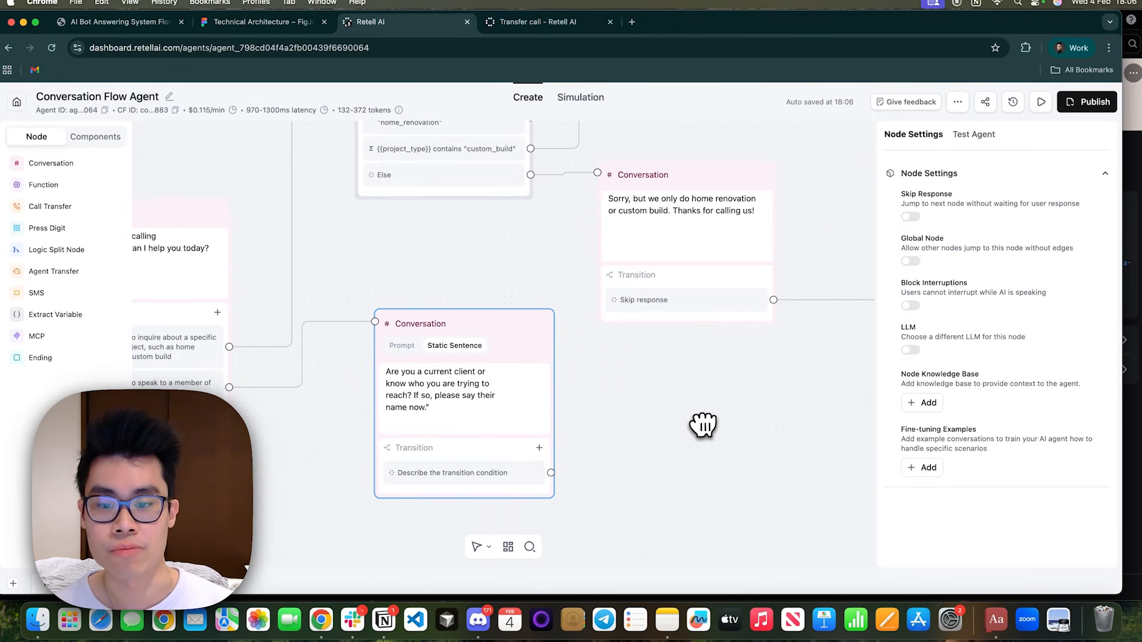
click(504, 411)
key(BackSpace)
Set the new Conversation node's transition condition to "The user has provided the name of the team member they would like to reach out to".
click(507, 474)
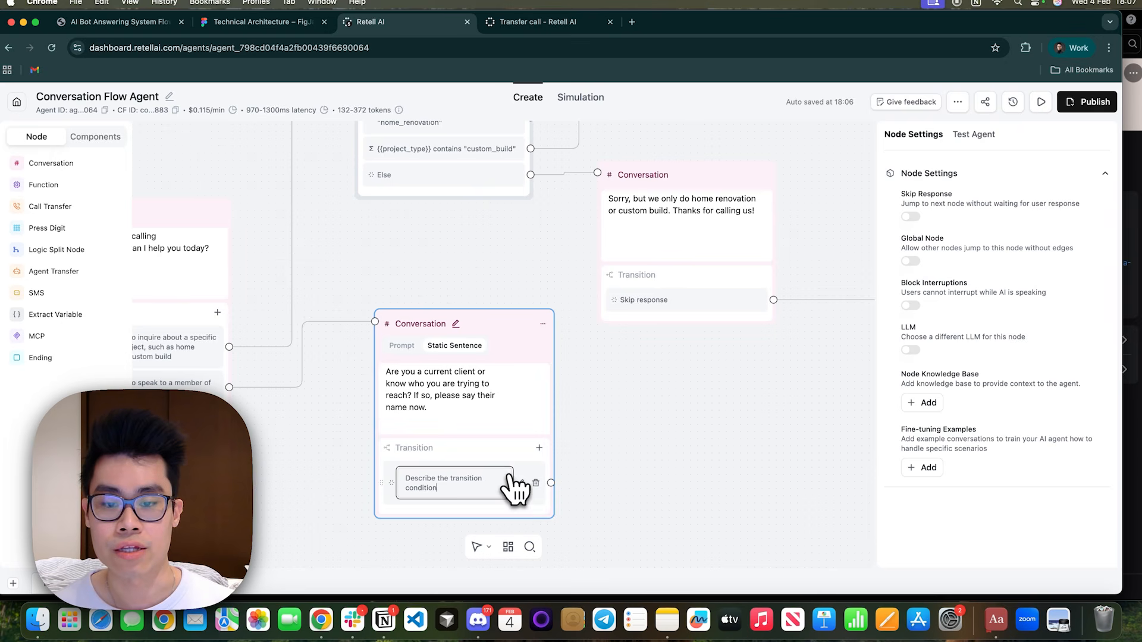
drag(486, 487, 417, 470)
text(Th)
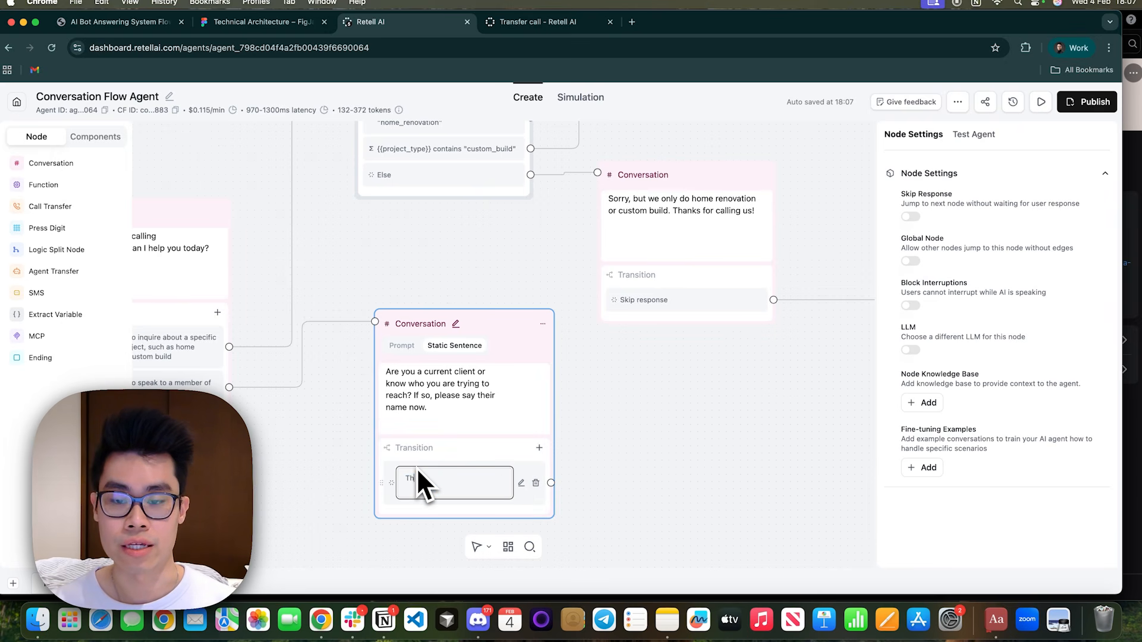
text(e caller has prto)
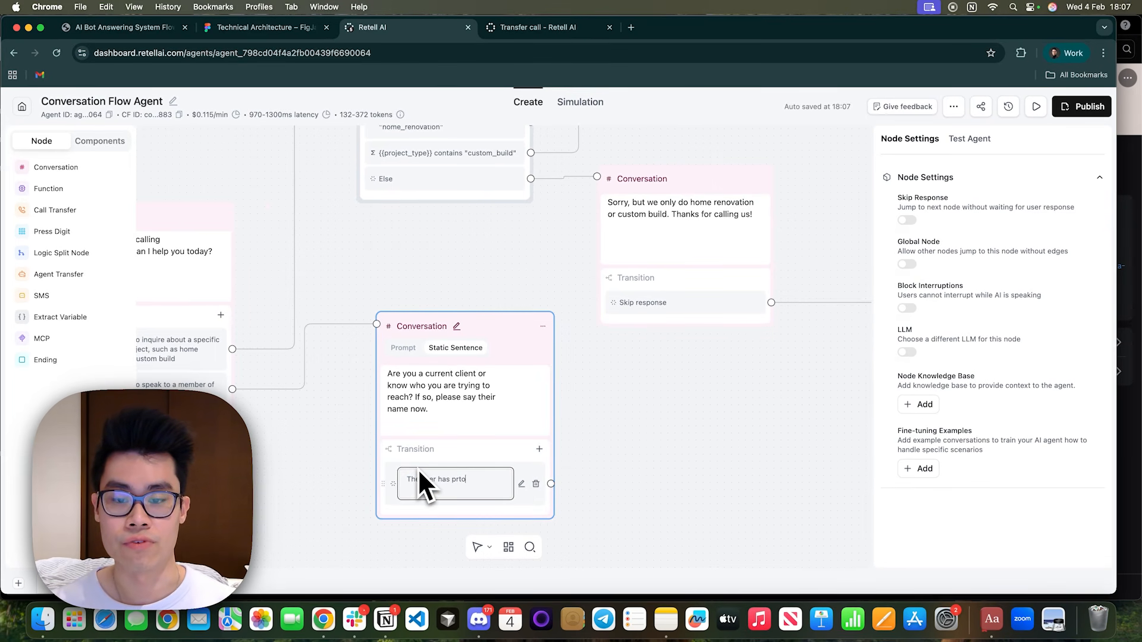
key(BackSpace)
key(BackSpace)
text(ovided the na)
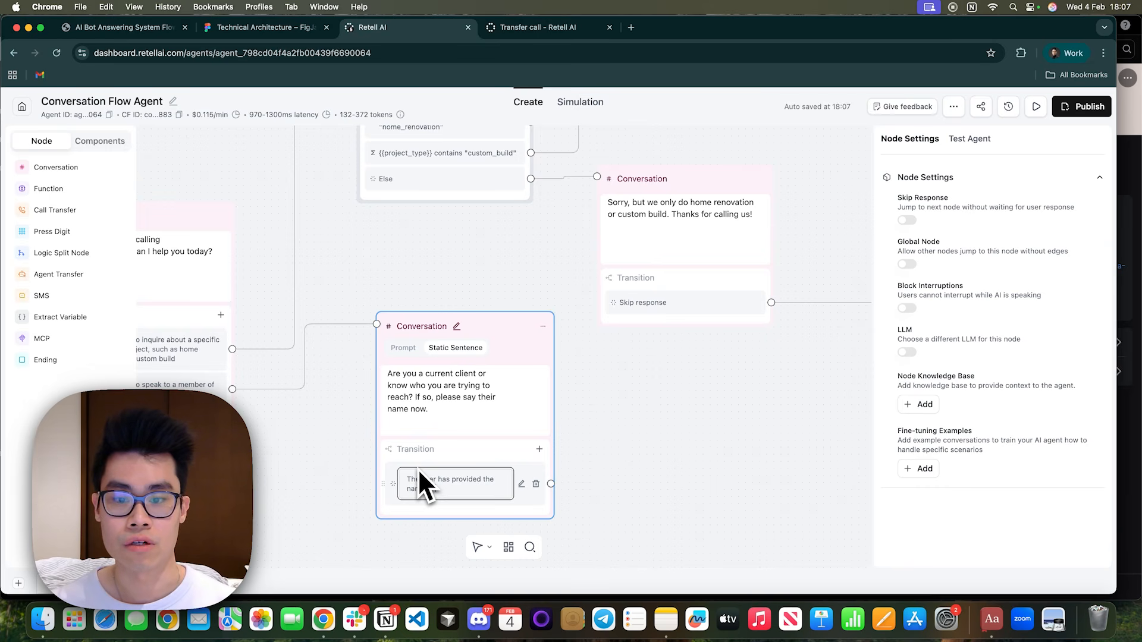
text(me of the team member they would like to reach out to)
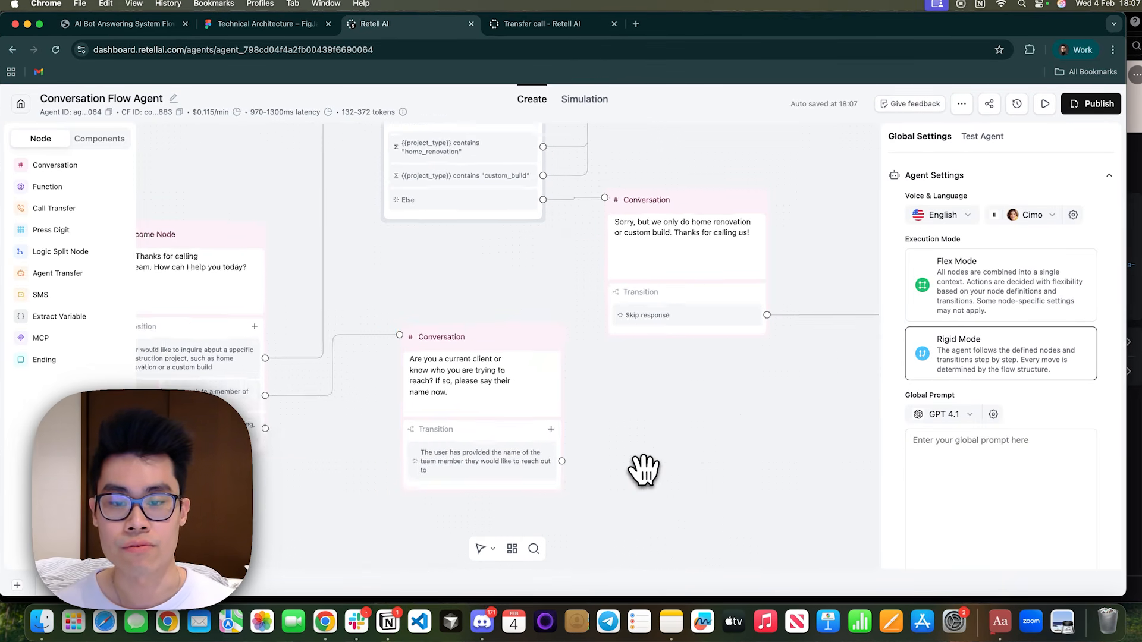
Add an Extract Variables node beside the new Conversation node and connect the name-provided transition to it.
drag(643, 467, 546, 458)
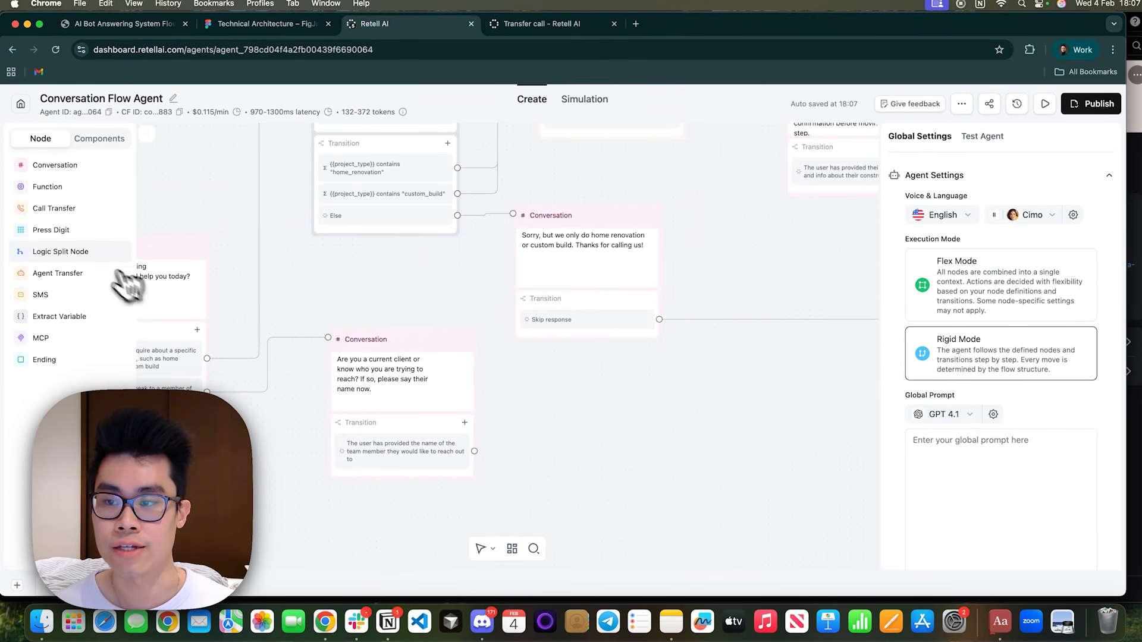
click(59, 317)
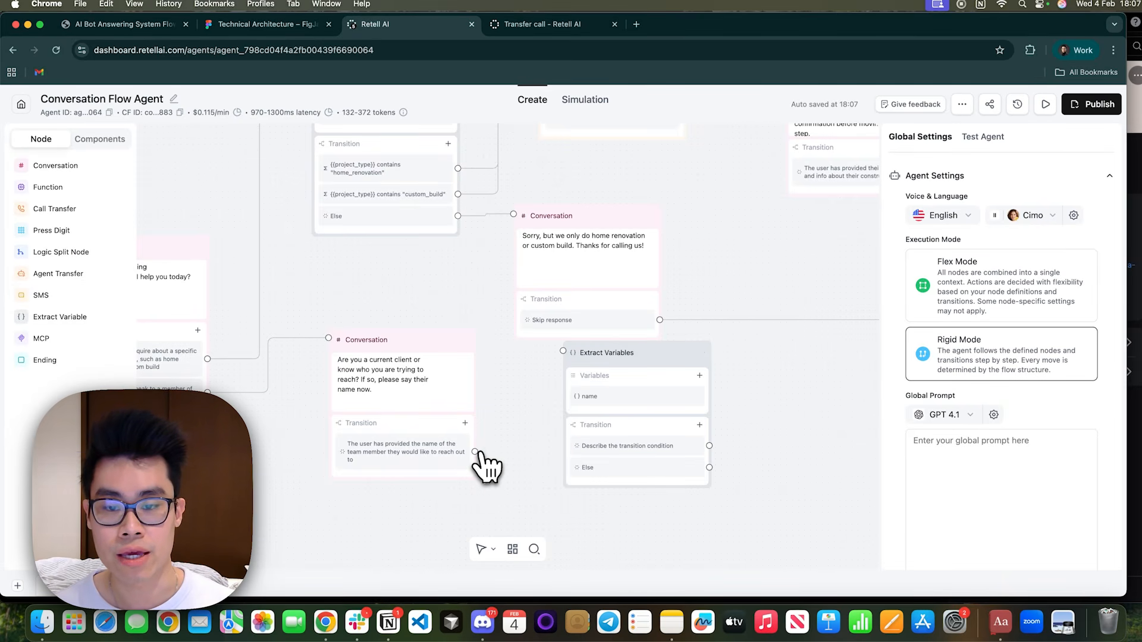
drag(475, 452, 563, 351)
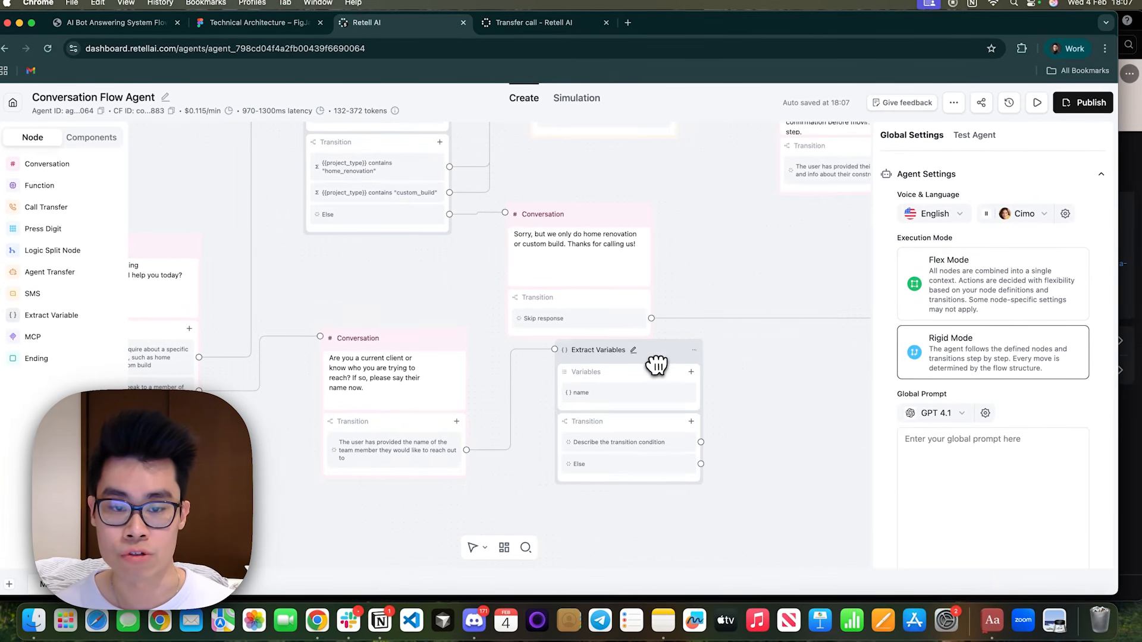
drag(657, 364, 647, 382)
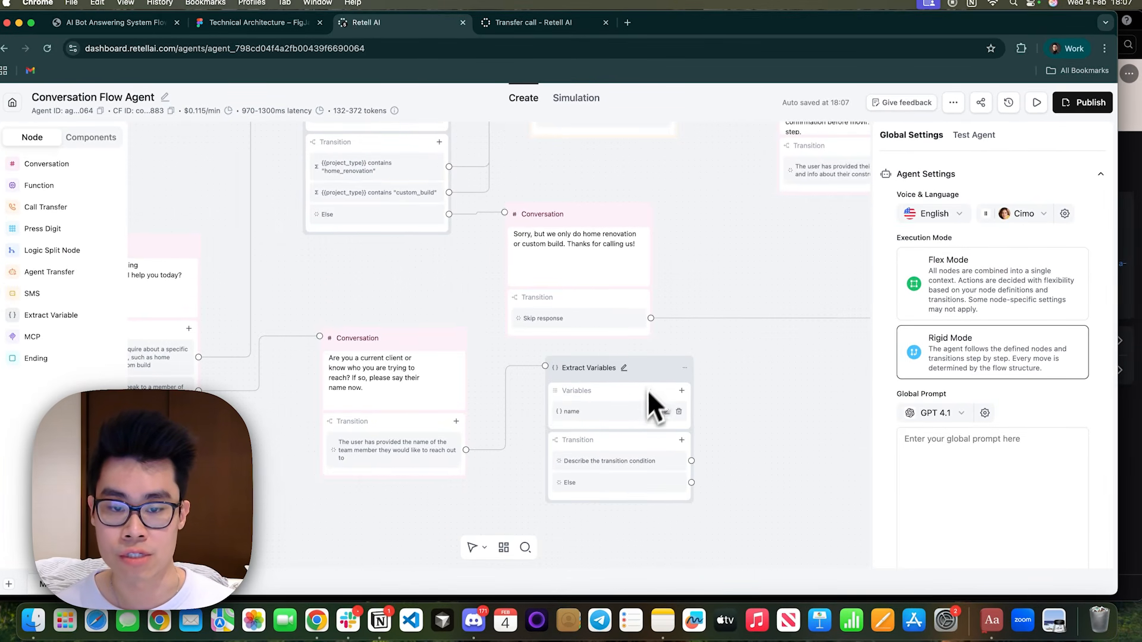
Rename the node's variable to team_name, describe it as "Name of the team member they would like to speak to", and save it.
click(667, 412)
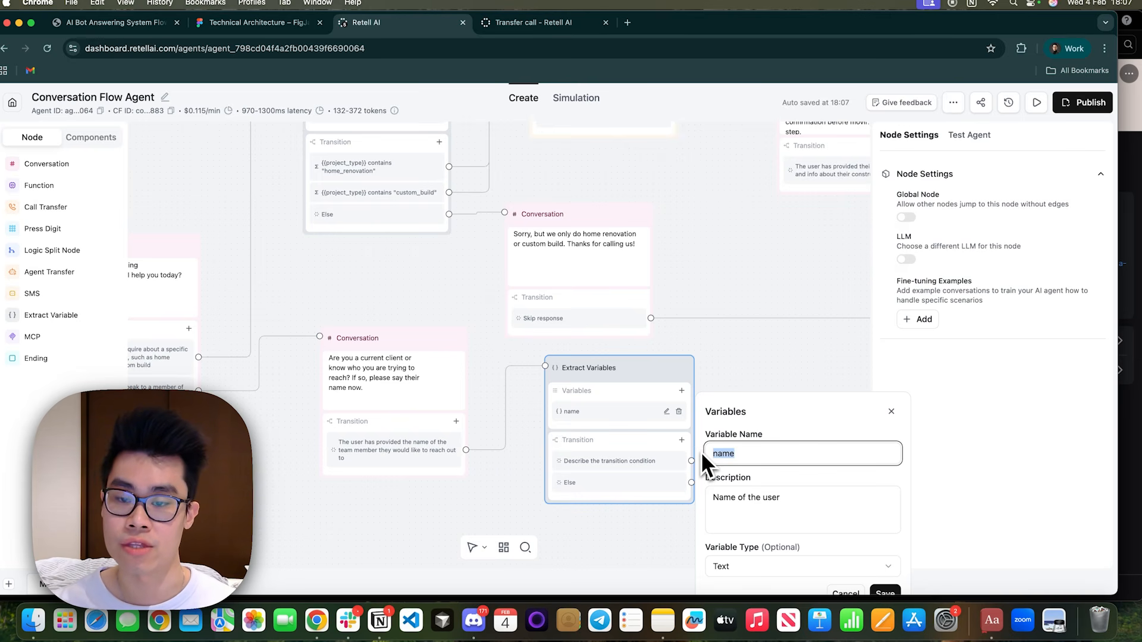
text(team_name)
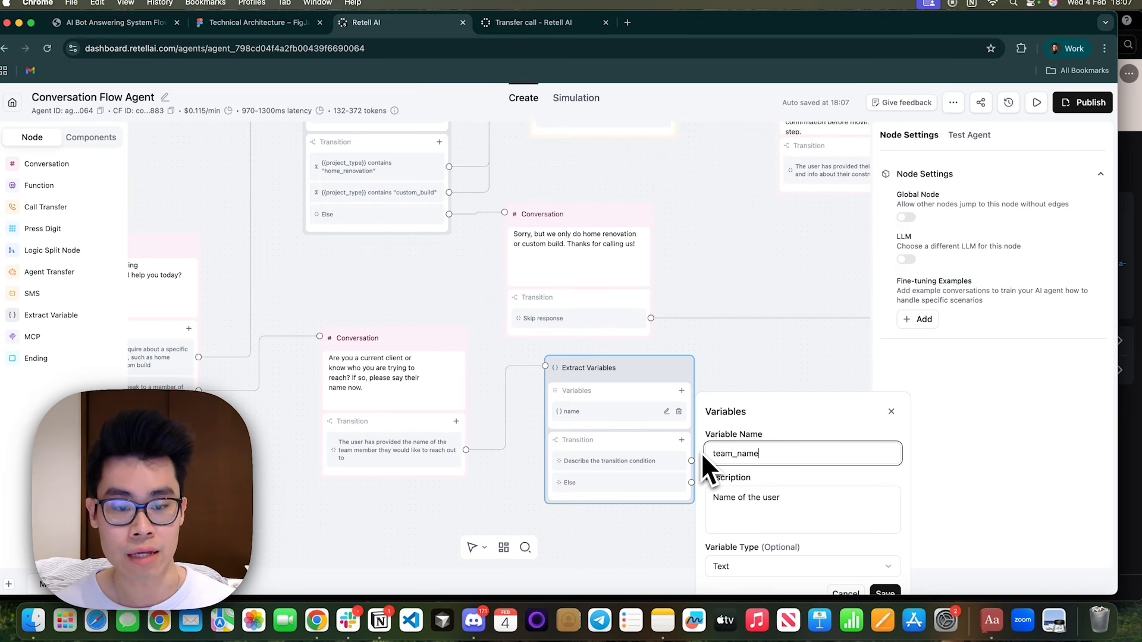
mouse_move(756, 498)
mouse_down()
mouse_move(746, 500)
mouse_move(770, 499)
mouse_up()
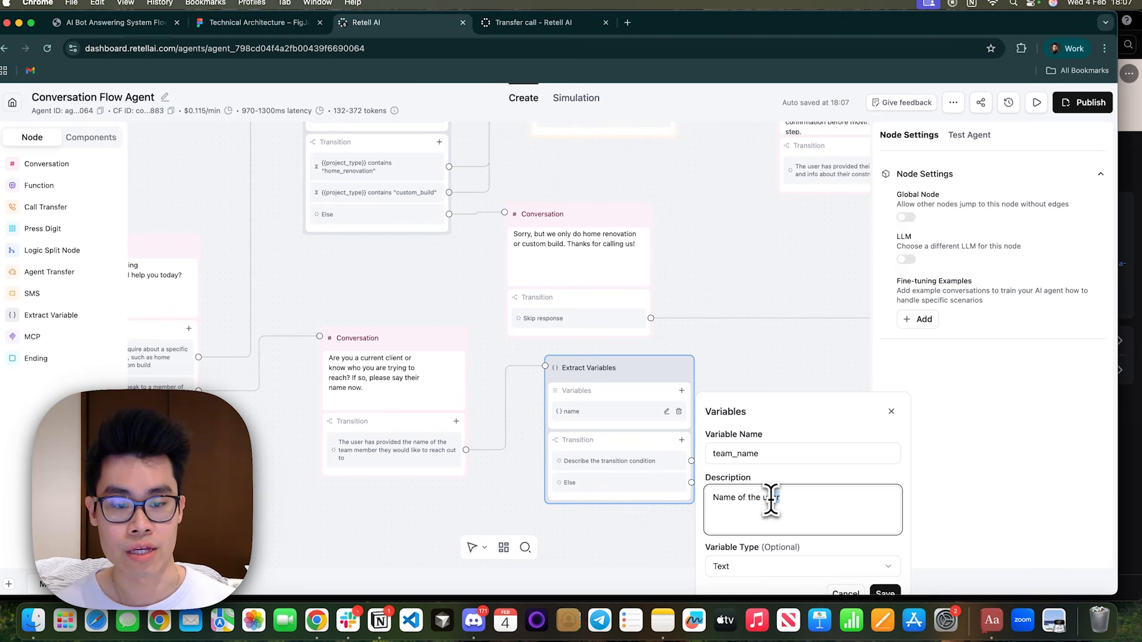
text(team member they would like to speak to)
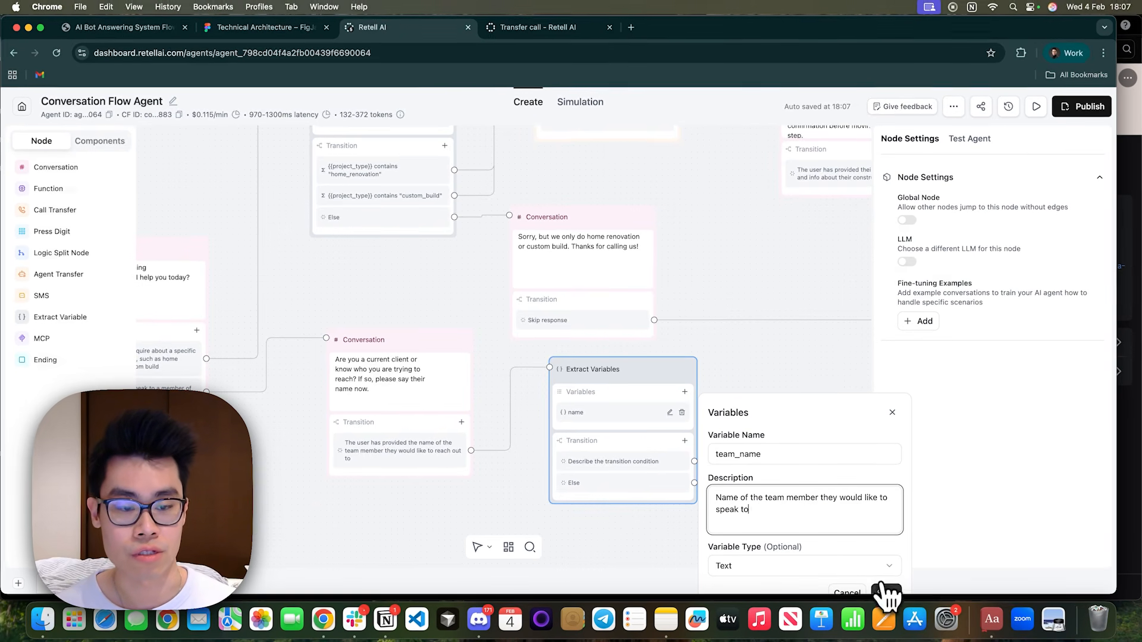
click(884, 593)
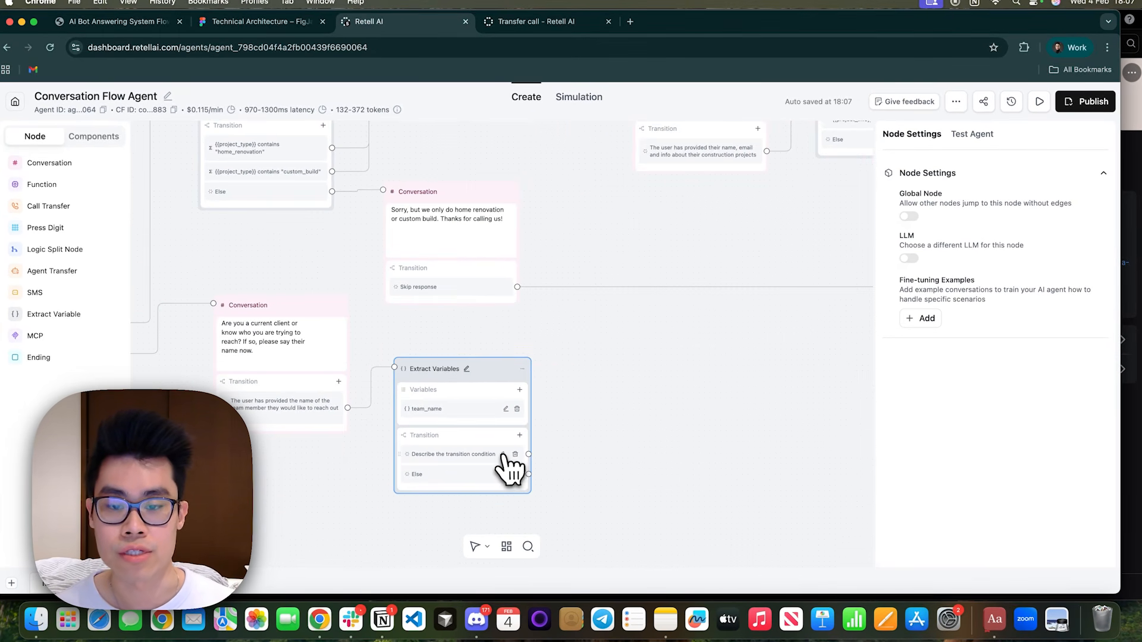
Set the extraction transition to "You have extracted the team member's name" and connect Else back to the Conversation node asking for the name.
click(476, 461)
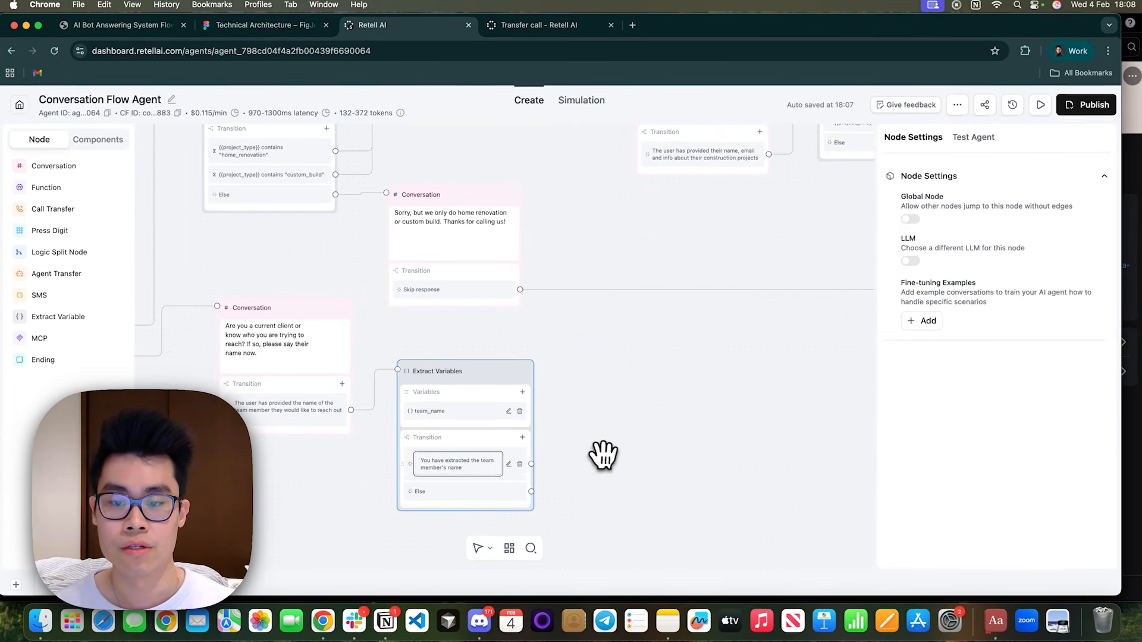
drag(602, 456, 729, 424)
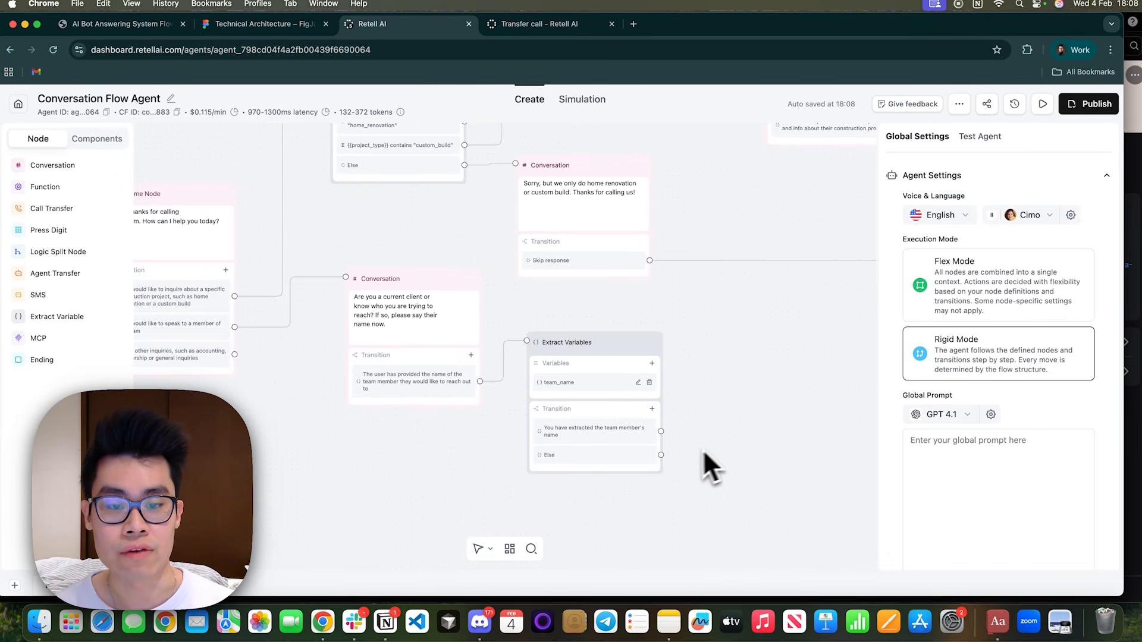
drag(661, 455, 347, 279)
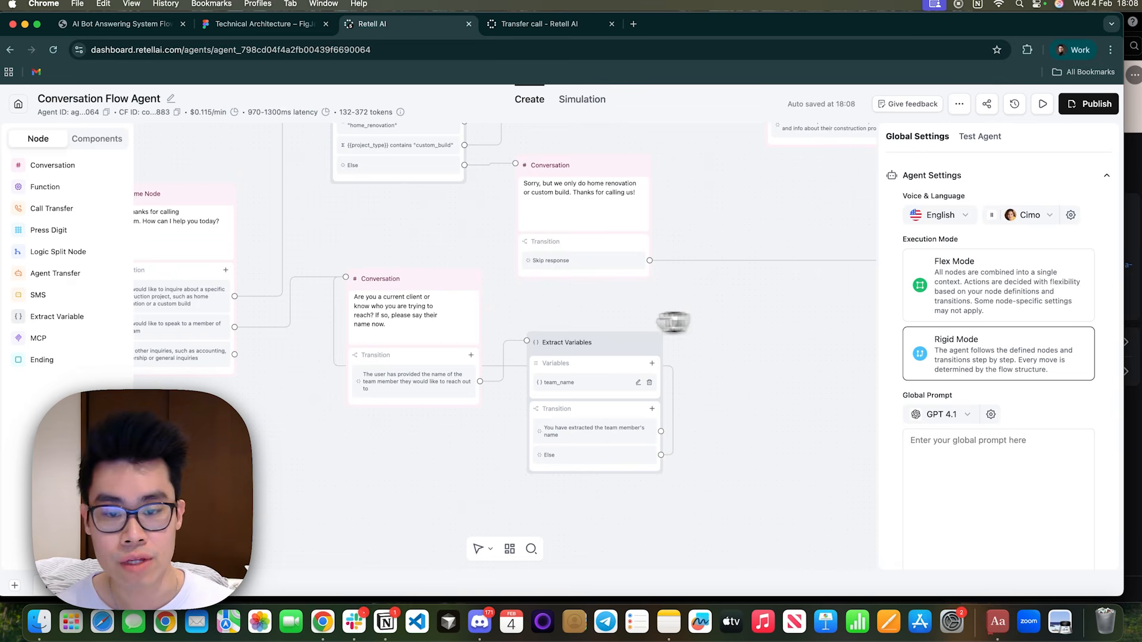
Add a Transfer Call node for the extracted-name transition and replace its dynamic routing prompt with rules sending two team members' callers to their own numbers.
scroll(684, 333, right, 4)
scroll(655, 368, right, 3)
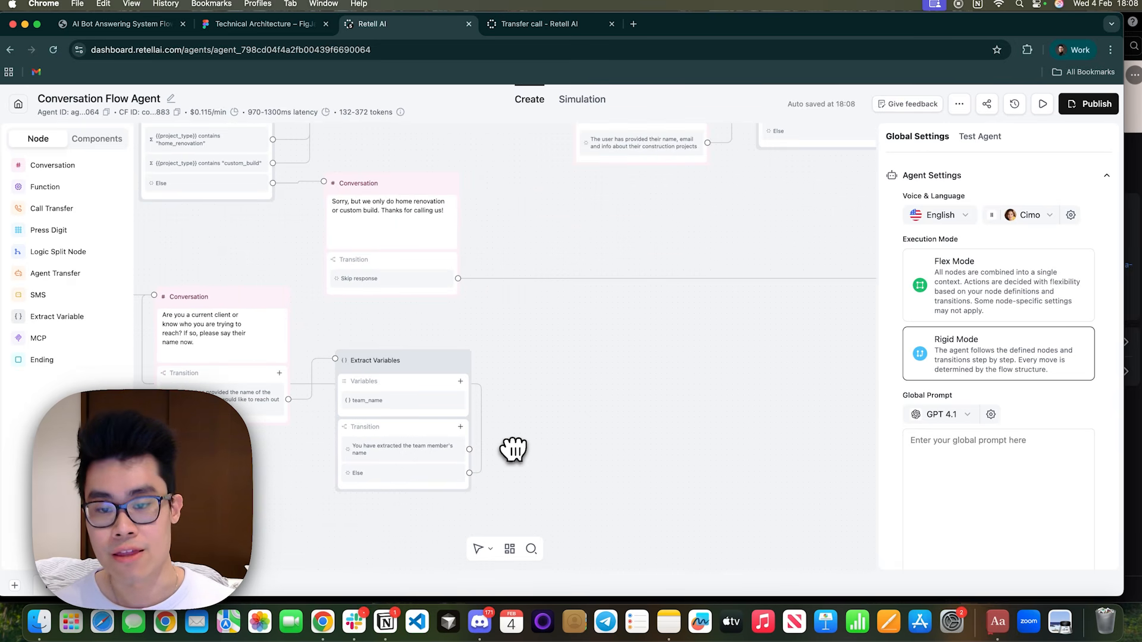
click(77, 209)
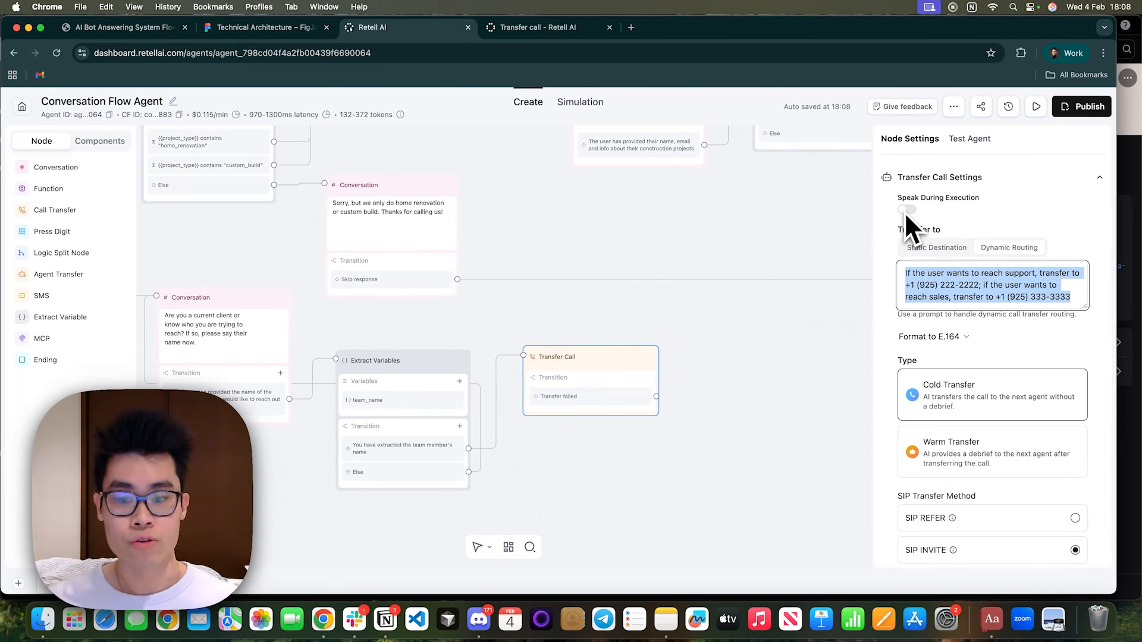
key(BackSpace)
text(If that)
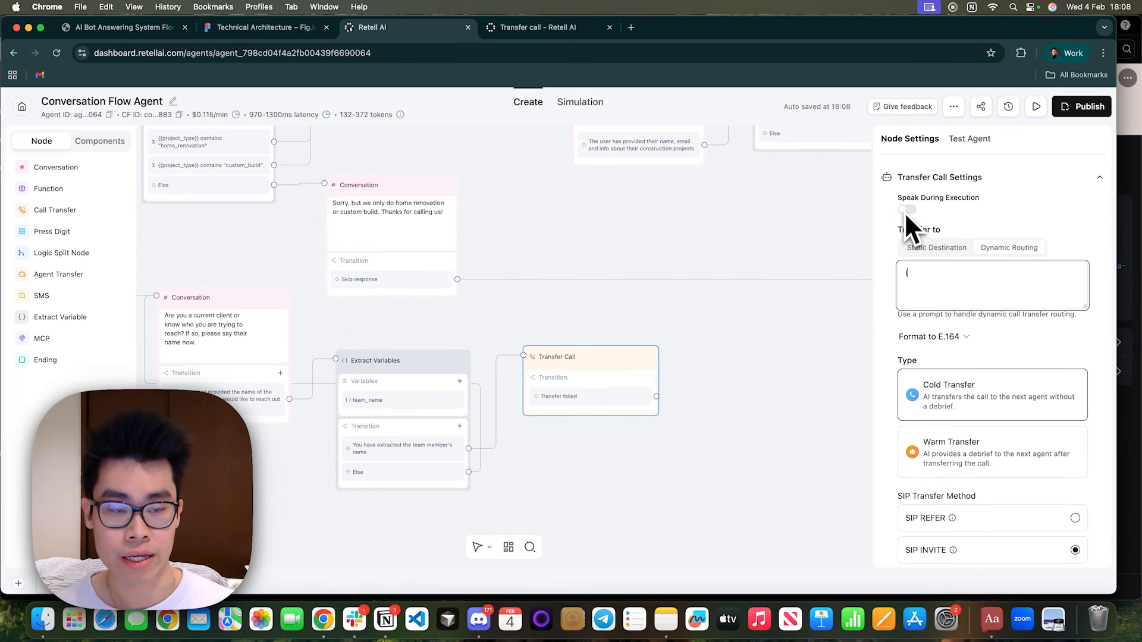
key(BackSpace)
key(BackSpace)
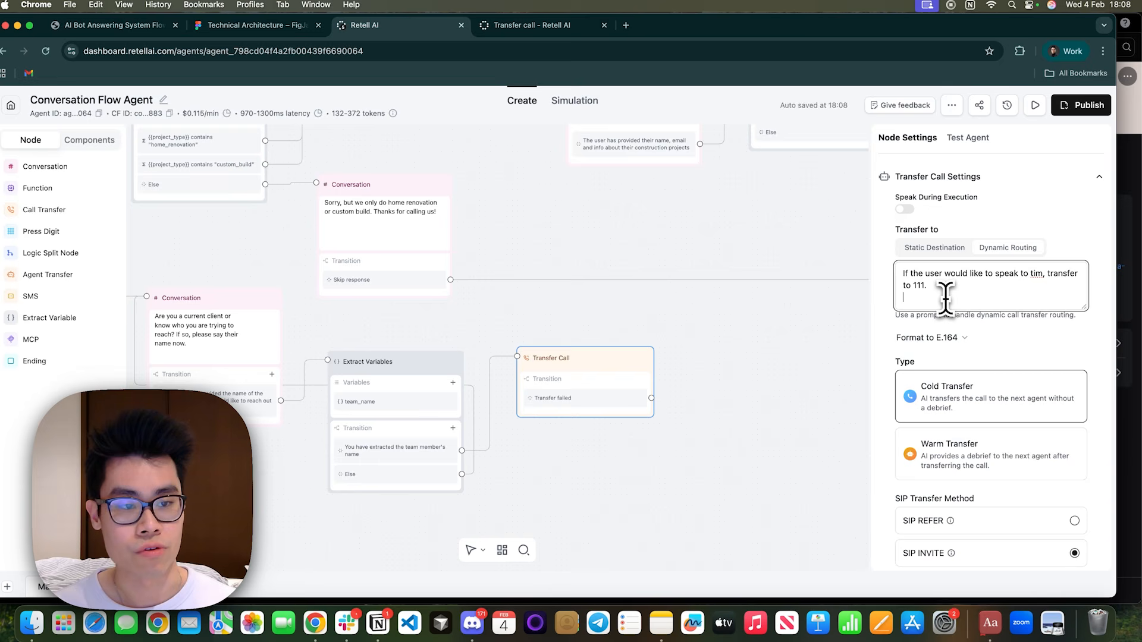
text(If the user would like to speak to tim, transfer to 111)
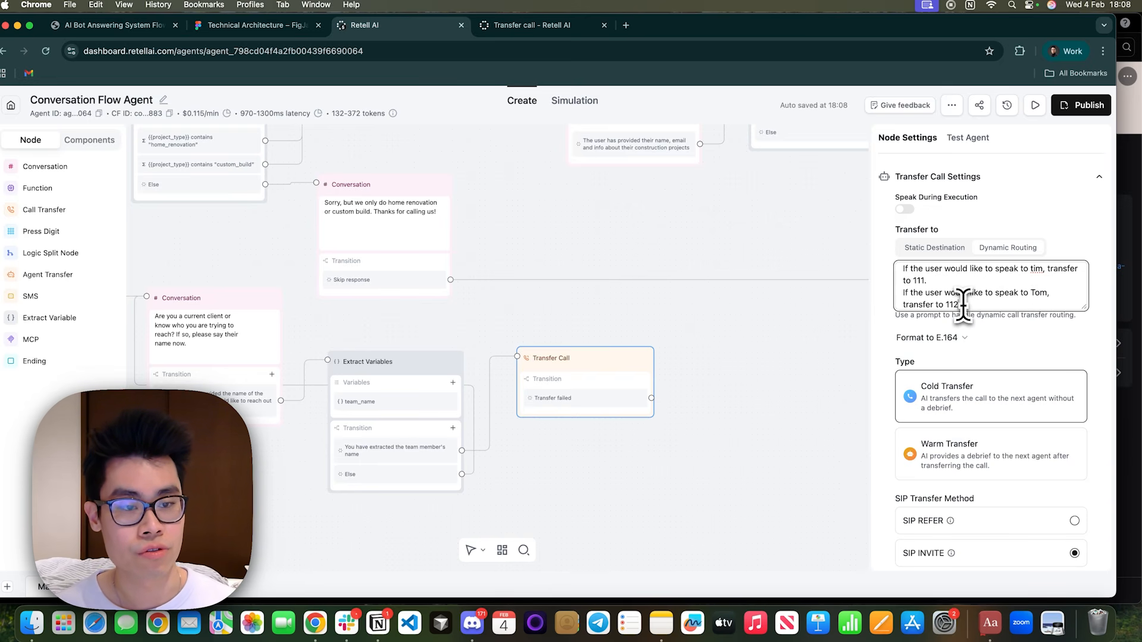
Duplicate the second routing rule for a third team member with that person's transfer number, and capitalise the name in the first rule.
key(Return)
drag(965, 303, 898, 285)
key(super+c)
click(925, 303)
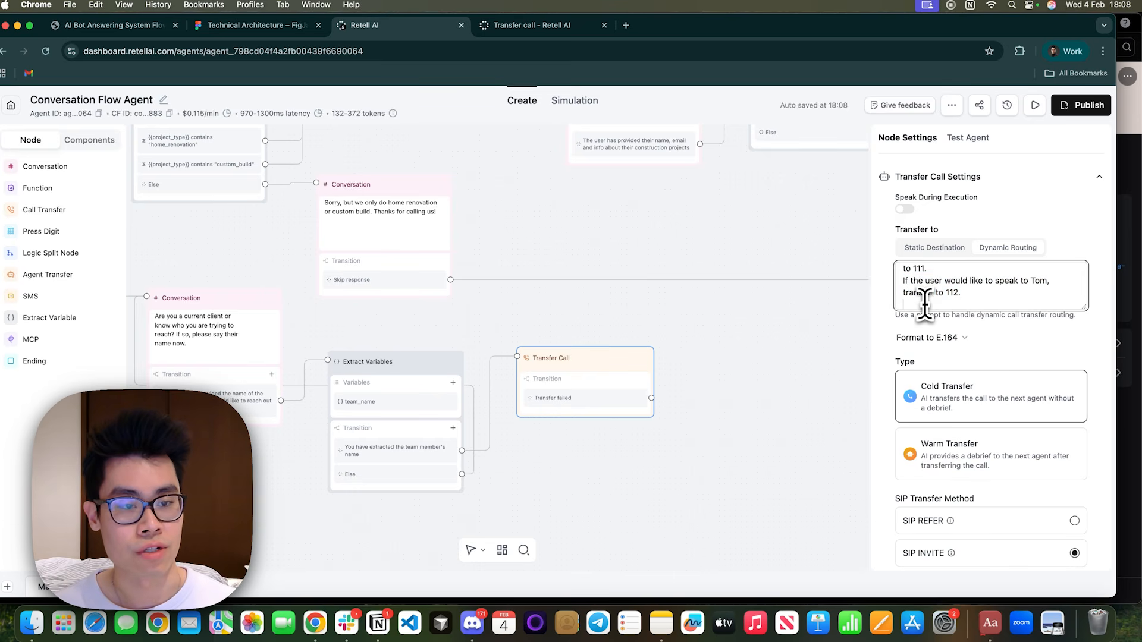
key(super+v)
double_click(1043, 281)
text(Ben)
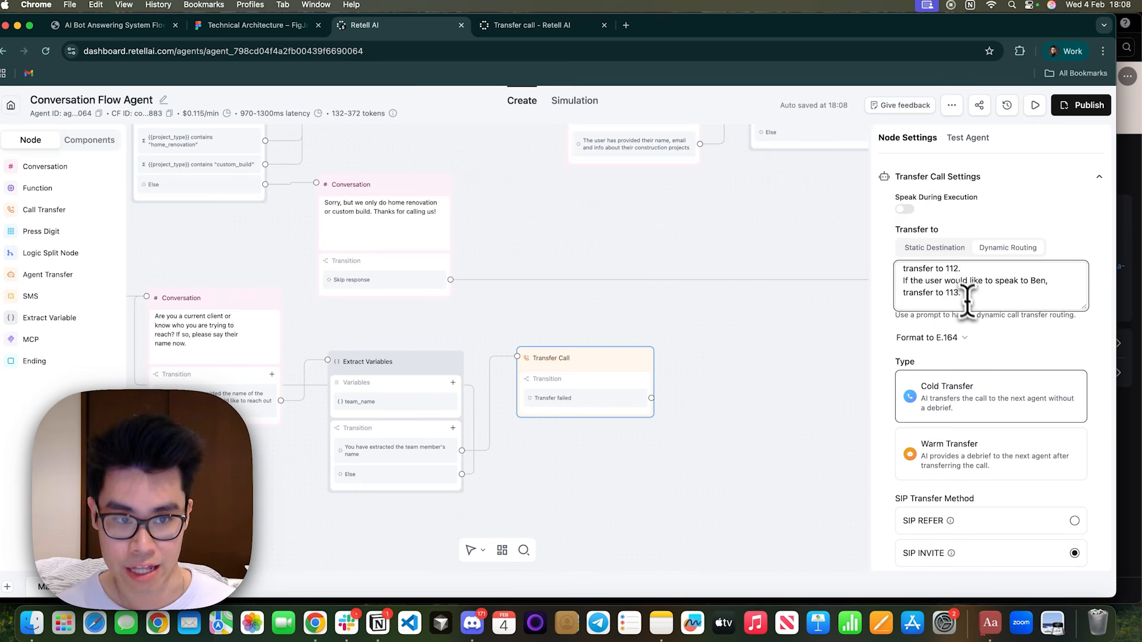
key(BackSpace)
scroll(966, 296, up, 3)
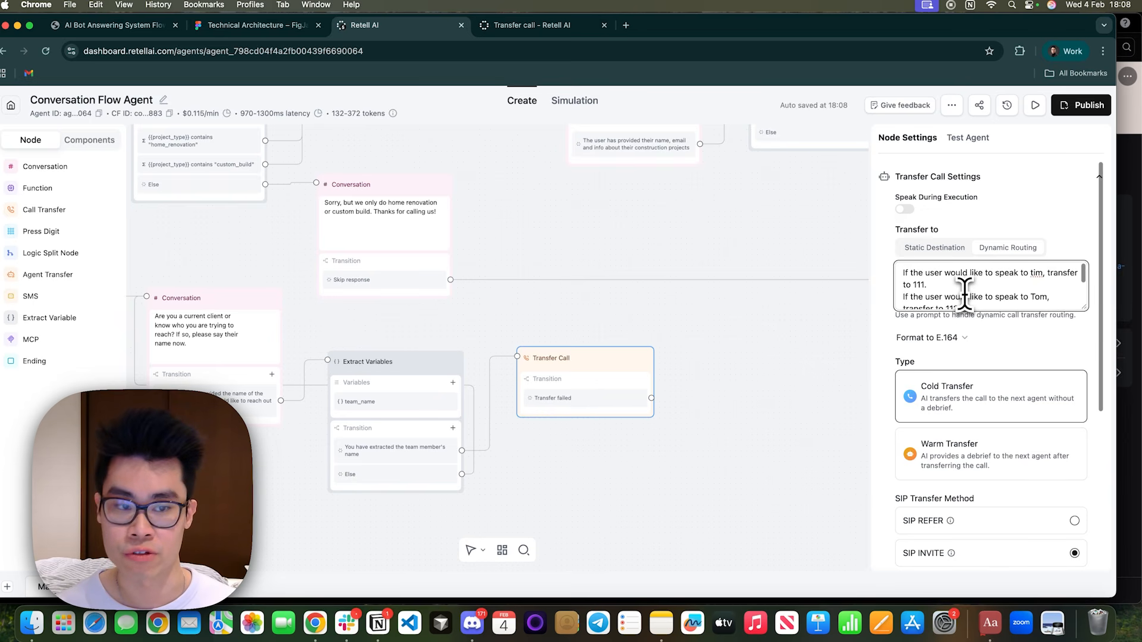
key(BackSpace)
text(m)
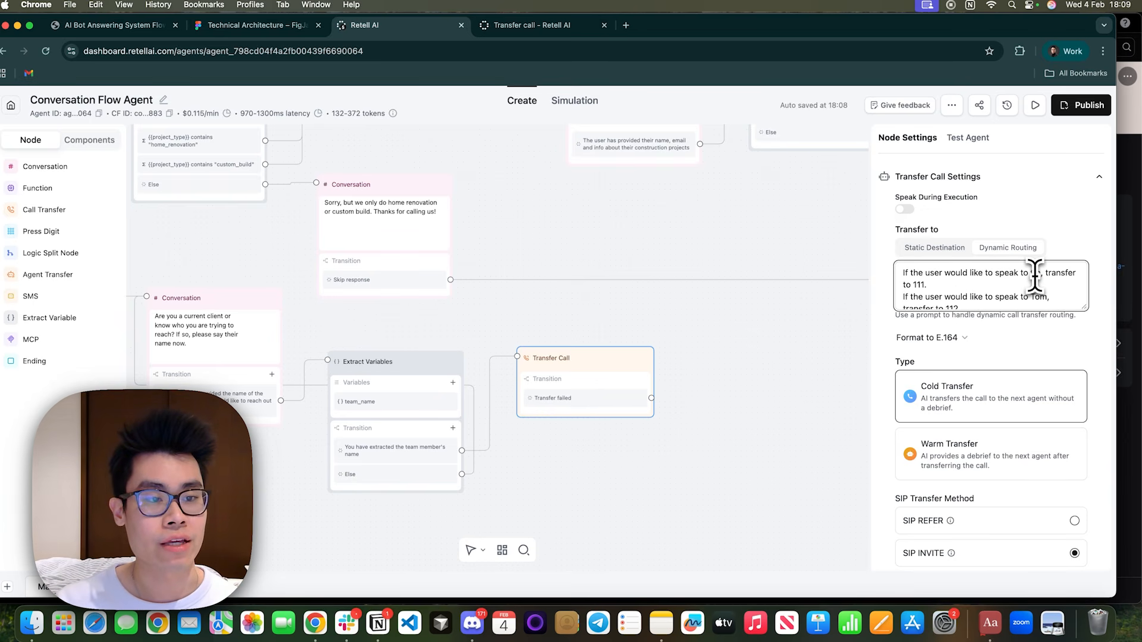
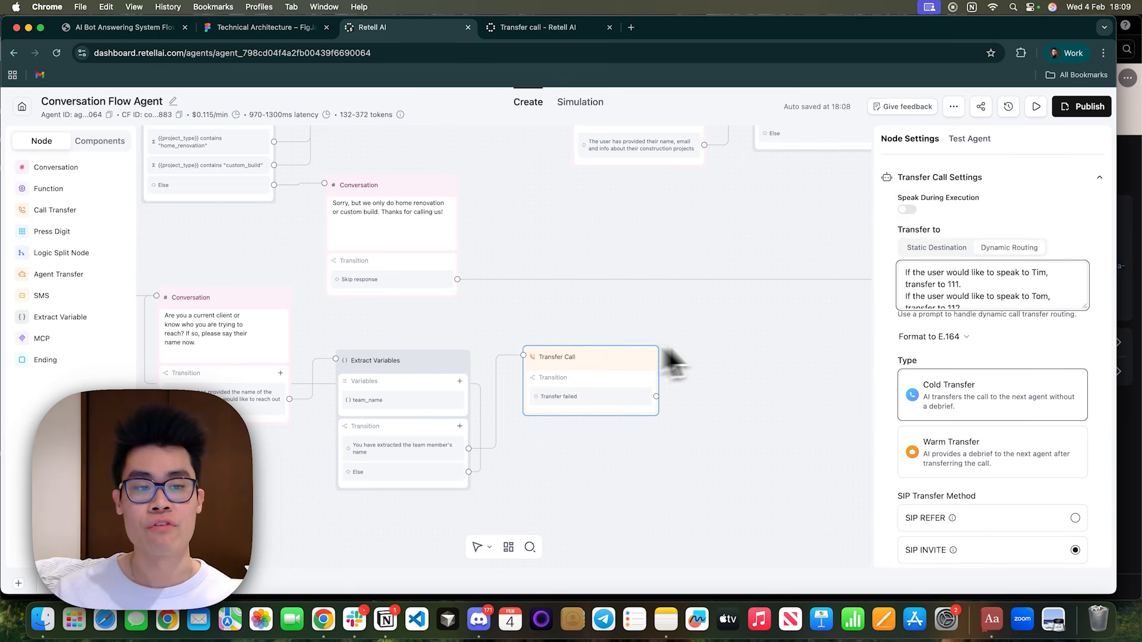
Set the team-member Transfer Call node to Warm Transfer and check its whisper and three-way message options.
scroll(955, 296, down, 3)
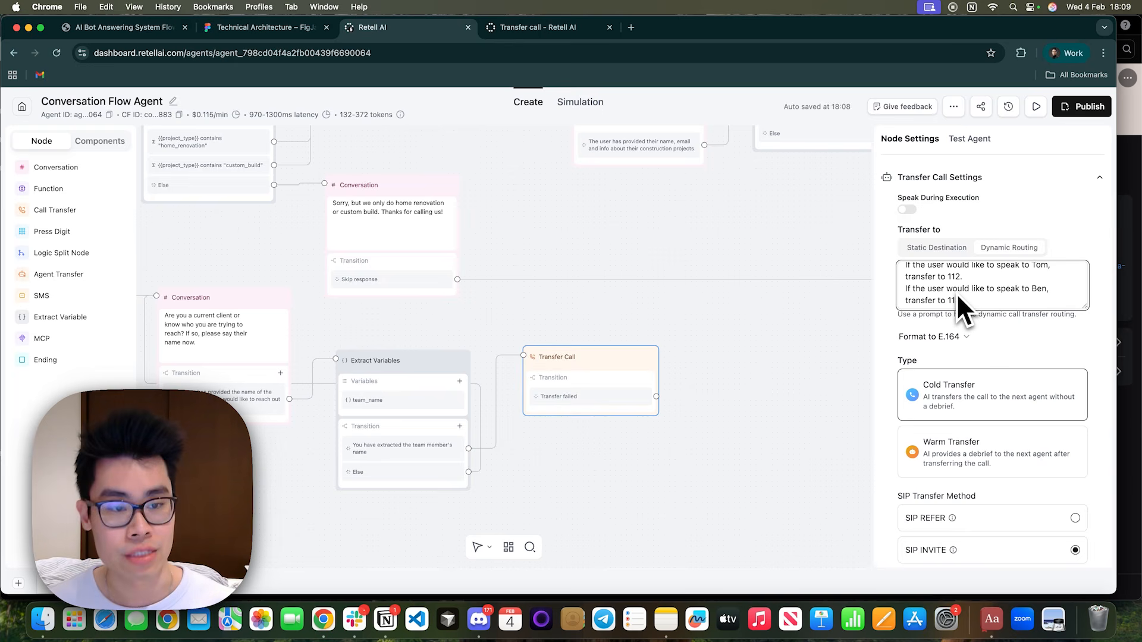
scroll(961, 393, down, 2)
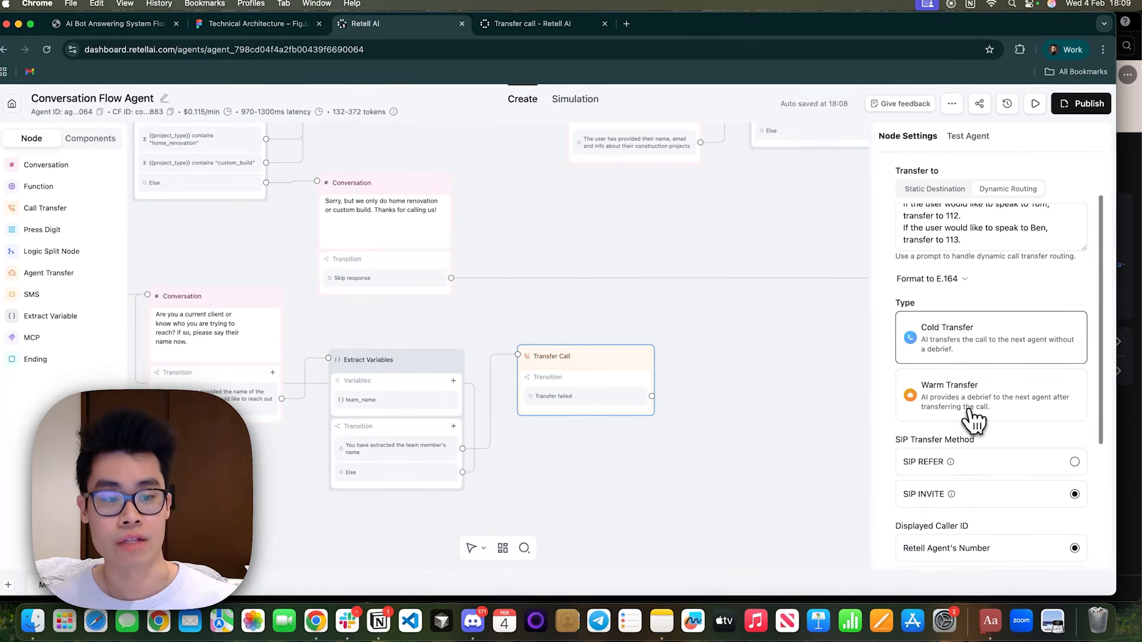
click(971, 416)
scroll(972, 415, down, 4)
scroll(968, 409, down, 5)
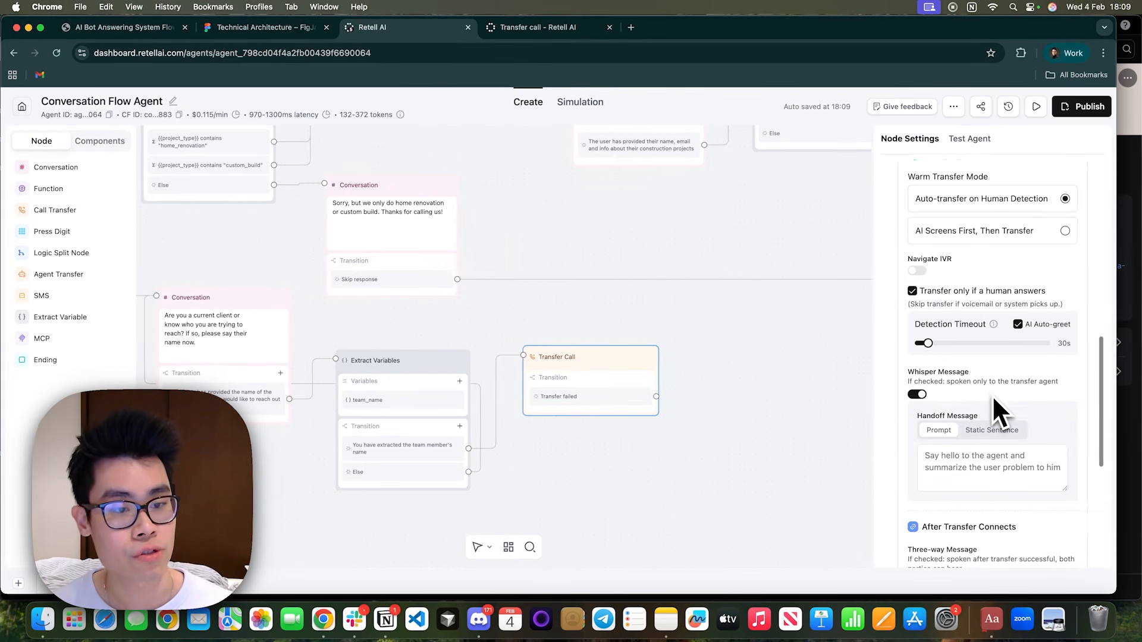
scroll(1025, 341, down, 7)
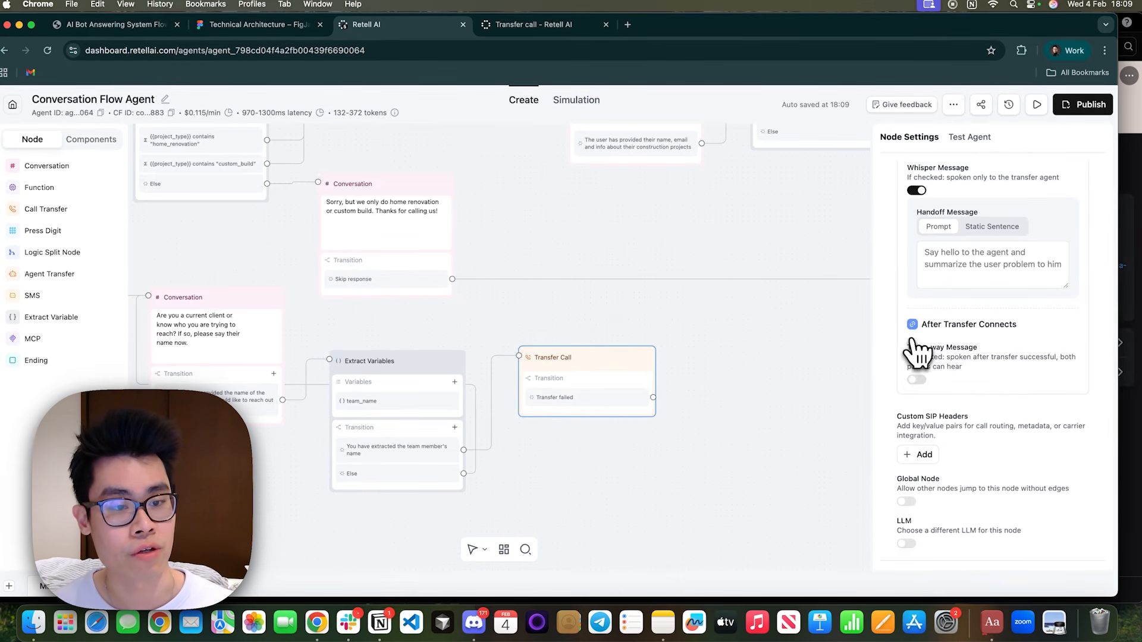
scroll(981, 425, up, 15)
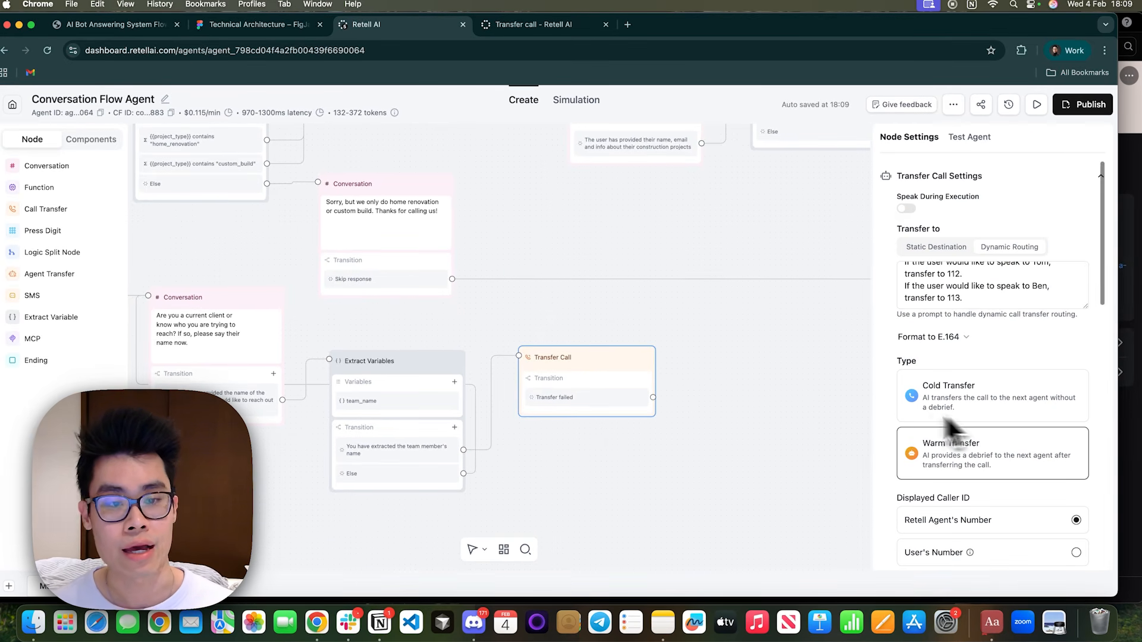
Enable speaking during execution for the transfer, with the prompt "Inform the user to hang on as you are transferring to {{team_name}} now.".
click(907, 208)
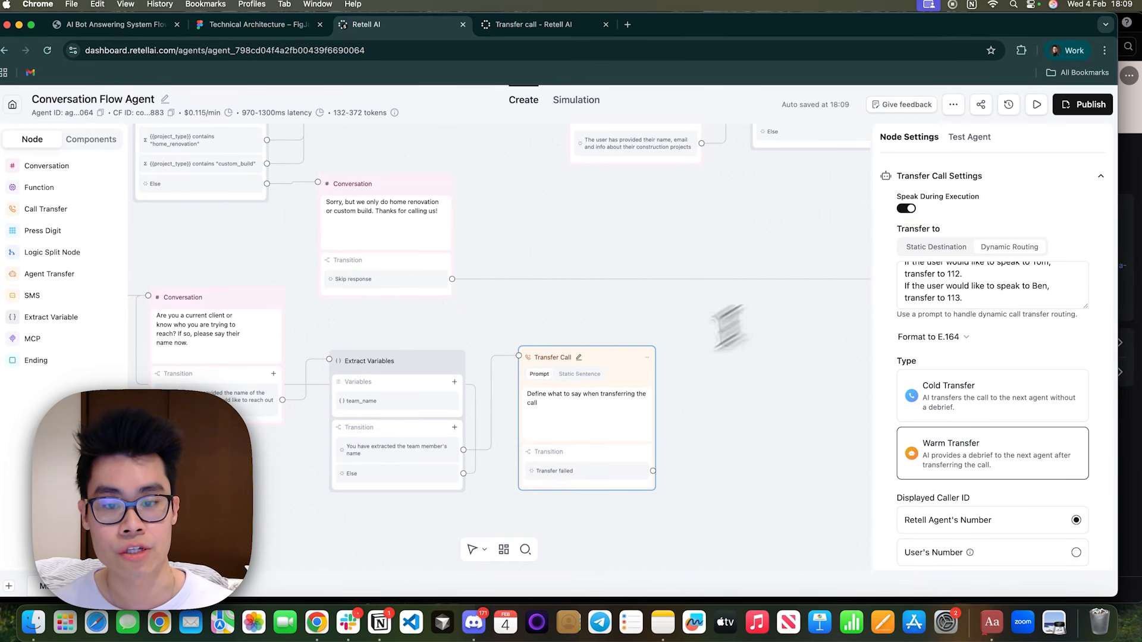
drag(504, 396, 528, 388)
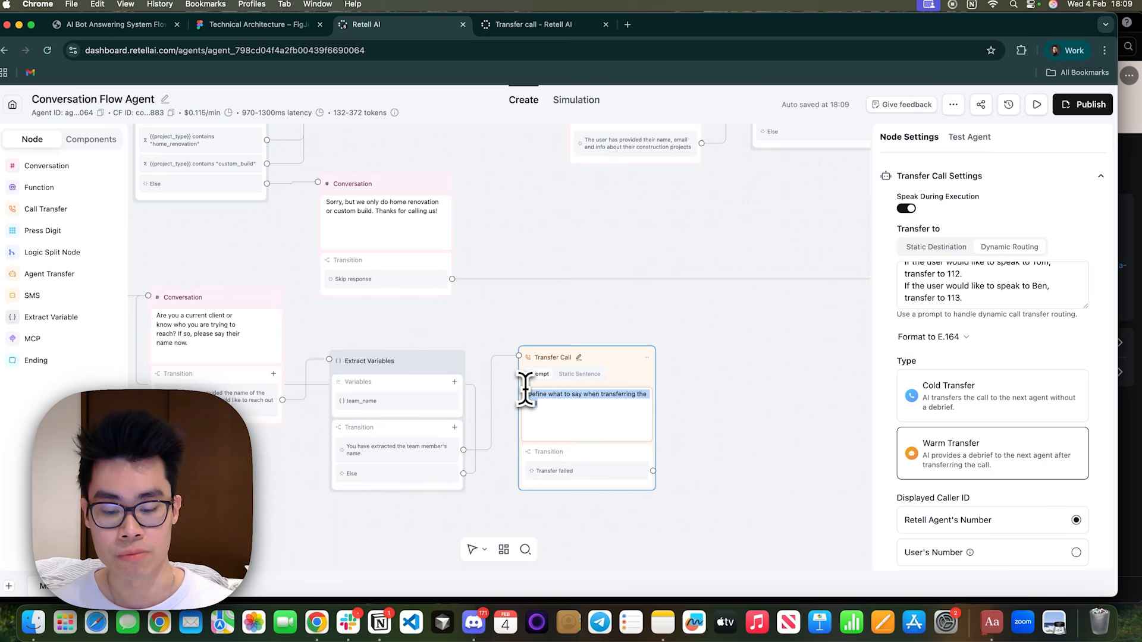
text(Inform the user to hang on as you are transferring to {{team_name}} now.)
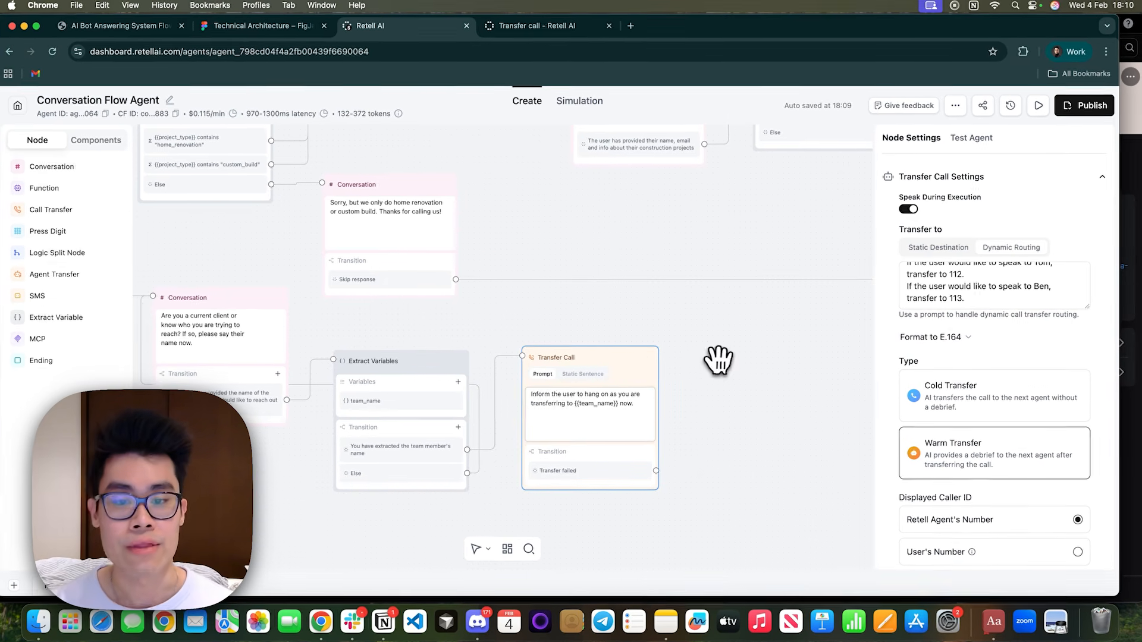
Connect the new Transfer Call node's failed-transfer output to the Extract Variables node holding name, email and project_info.
drag(717, 361, 571, 380)
scroll(571, 380, down, 3)
drag(668, 359, 596, 394)
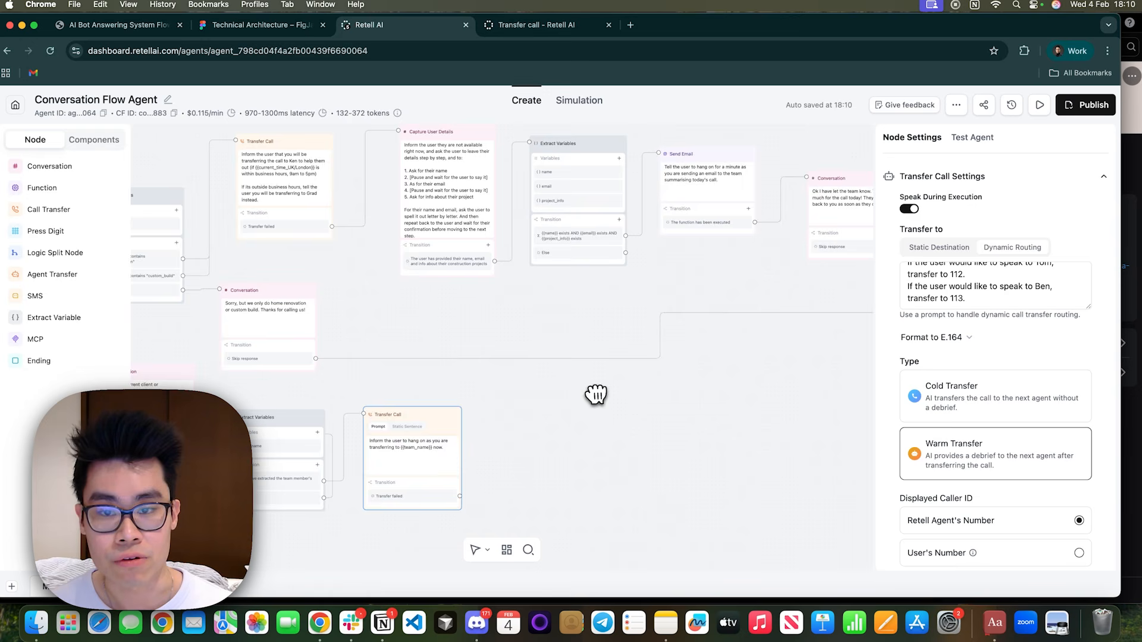
scroll(596, 394, down, 3)
scroll(542, 419, up, 5)
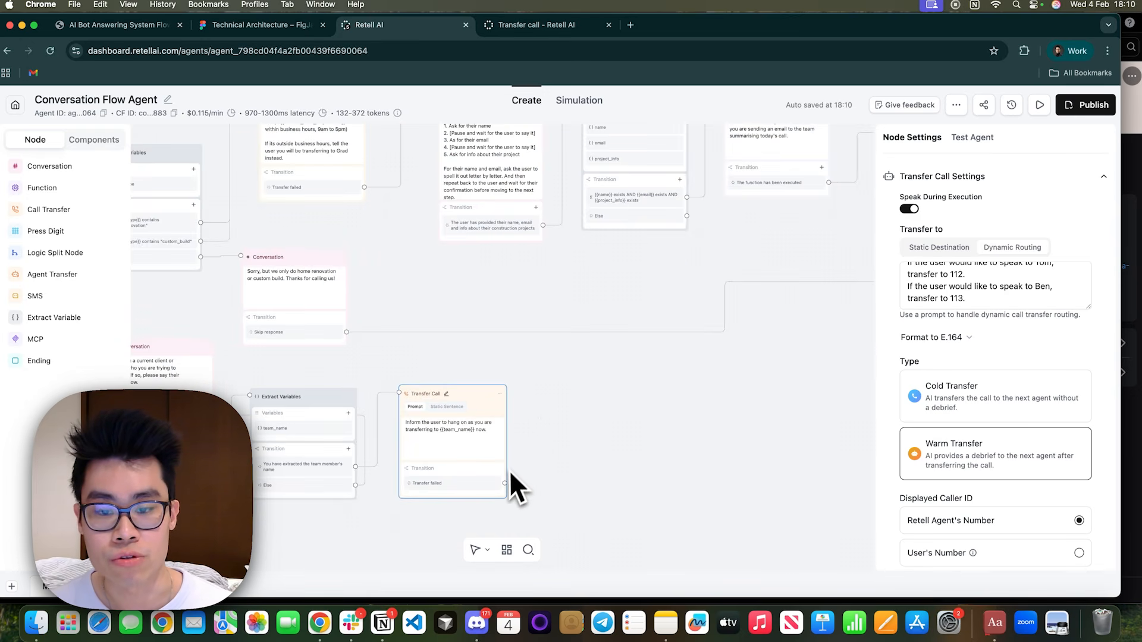
mouse_move(504, 484)
mouse_down()
mouse_move(582, 110)
mouse_move(583, 278)
mouse_up()
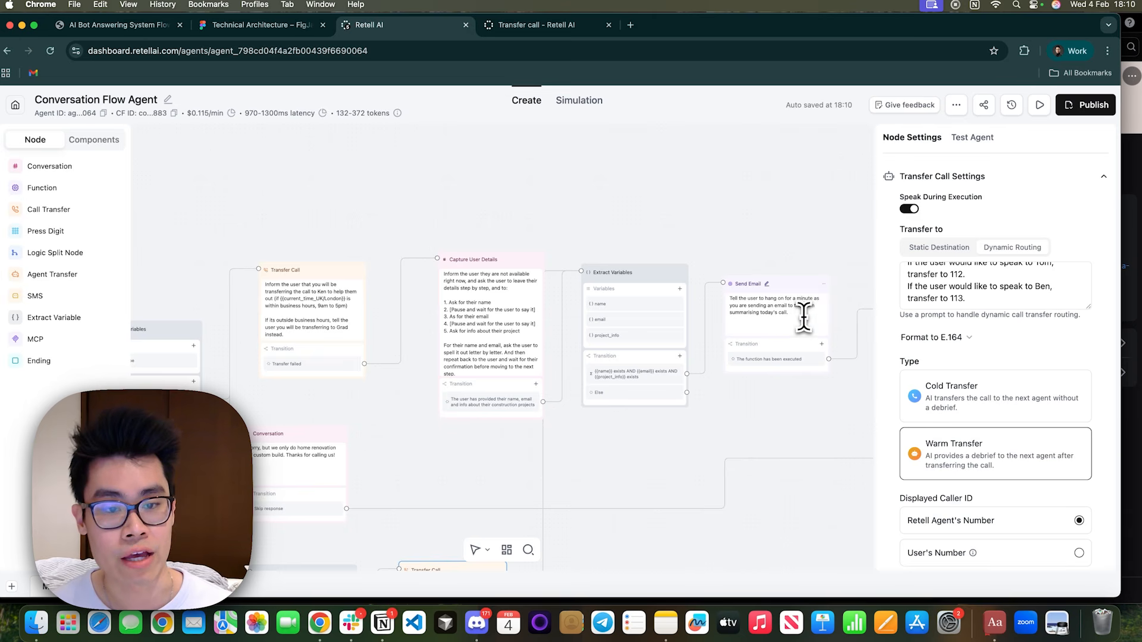
Move the Extract Variables, Send Email and closing Conversation nodes down so they line up beside the team-member Transfer Call node.
drag(803, 318, 739, 300)
drag(738, 423, 699, 319)
drag(661, 162, 683, 412)
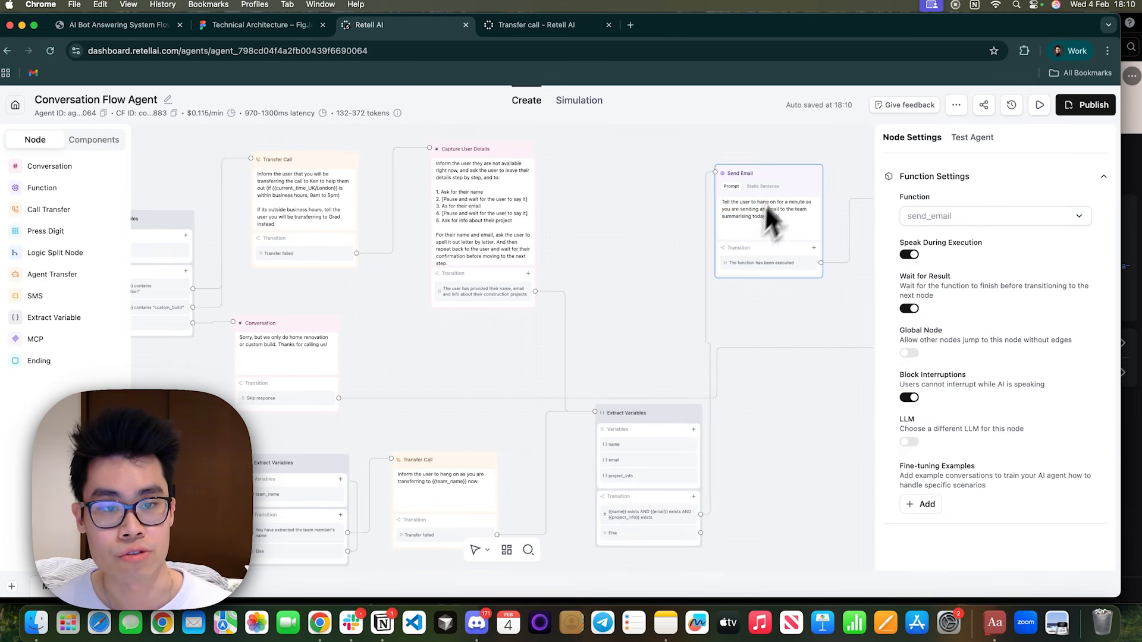
drag(776, 167, 781, 429)
drag(701, 255, 510, 214)
drag(765, 157, 747, 401)
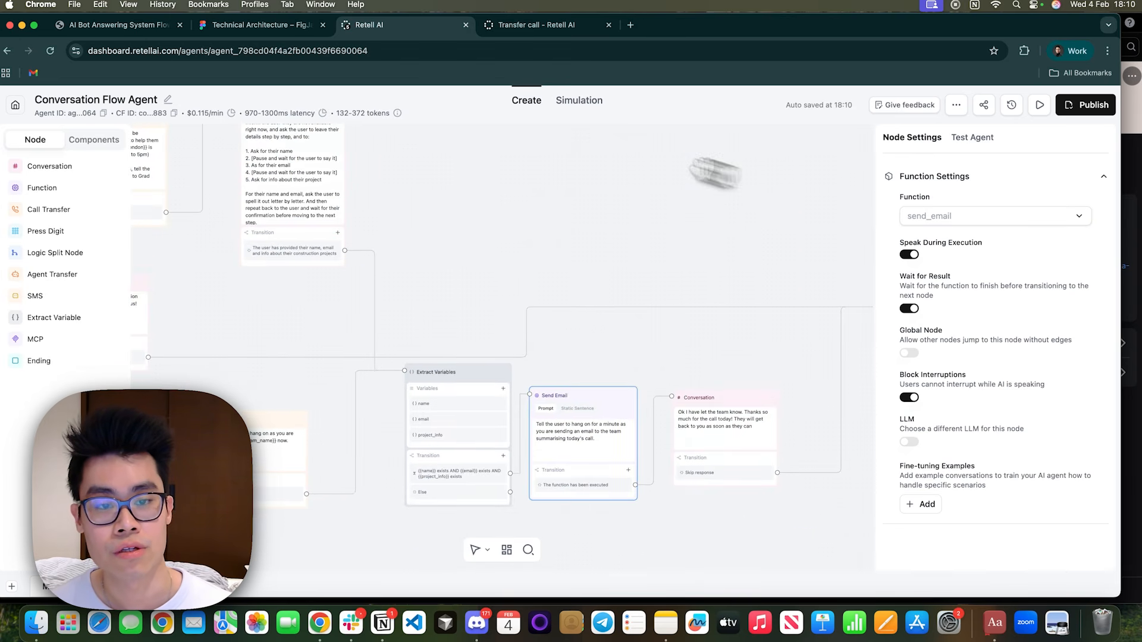
drag(744, 205, 470, 146)
drag(670, 255, 642, 364)
Add a Conversation node below the Welcome Node and connect the transition for all other inquiries to it.
drag(549, 445, 818, 355)
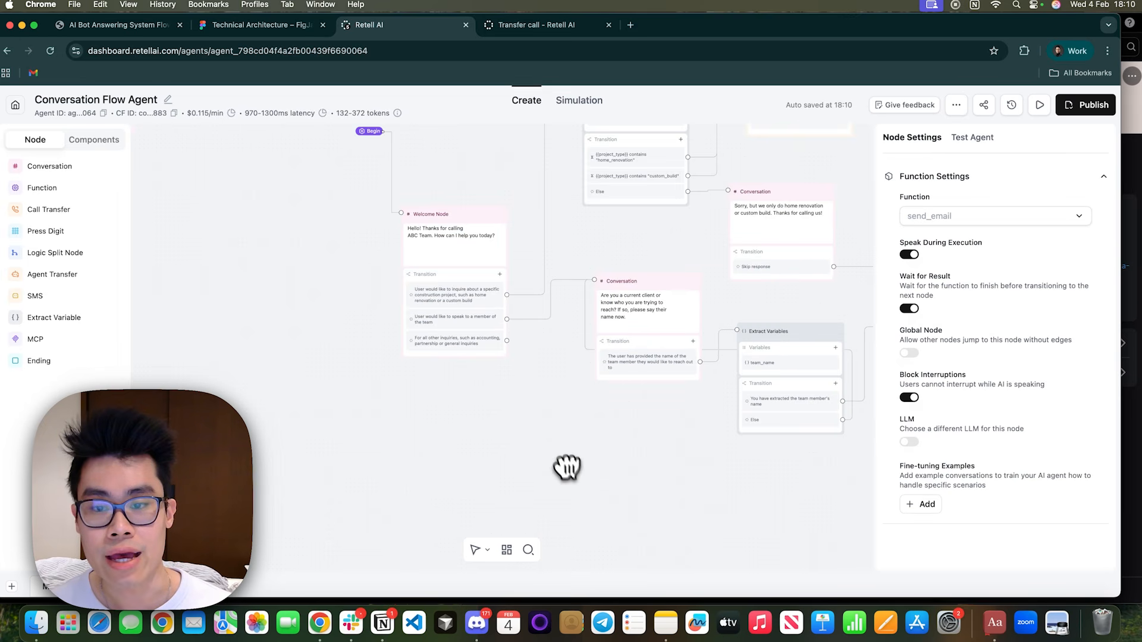
scroll(524, 385, up, 3)
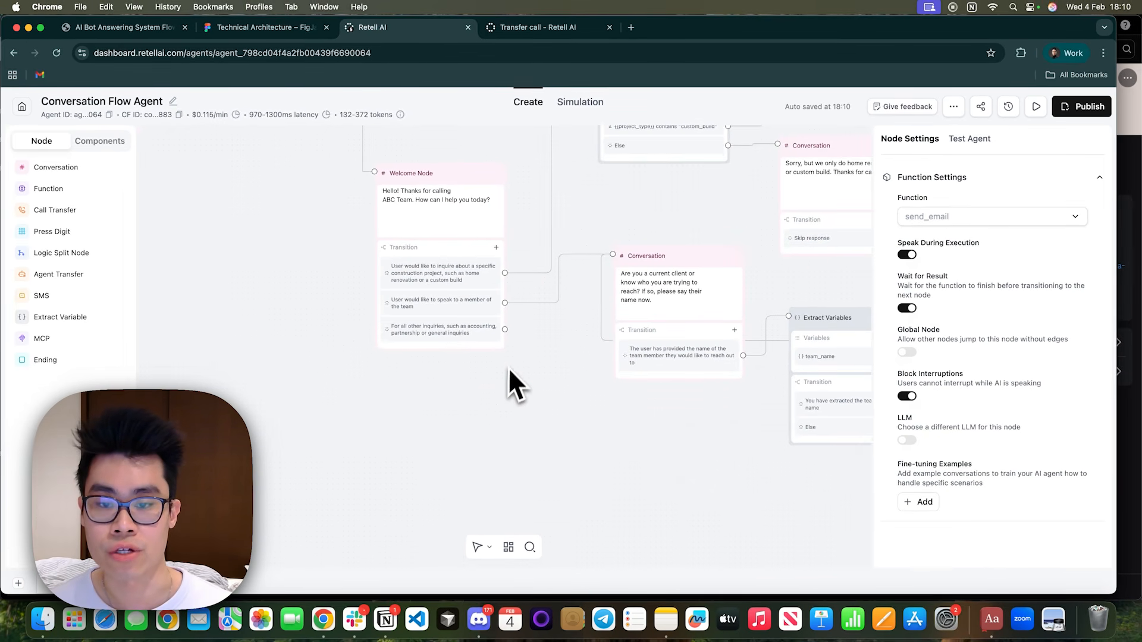
click(672, 303)
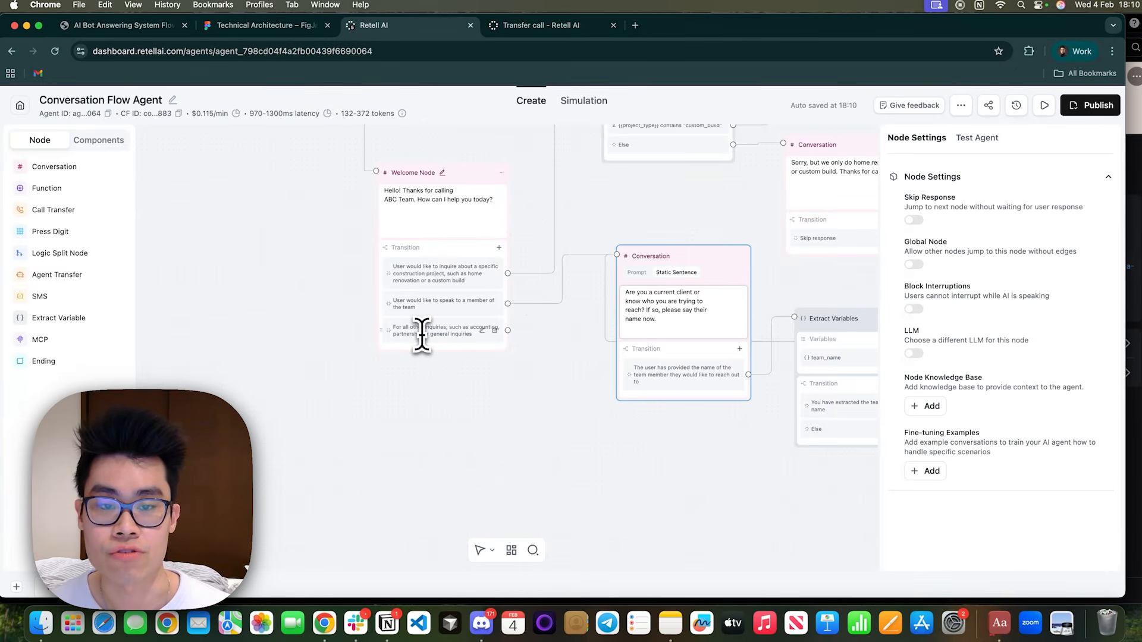
click(90, 168)
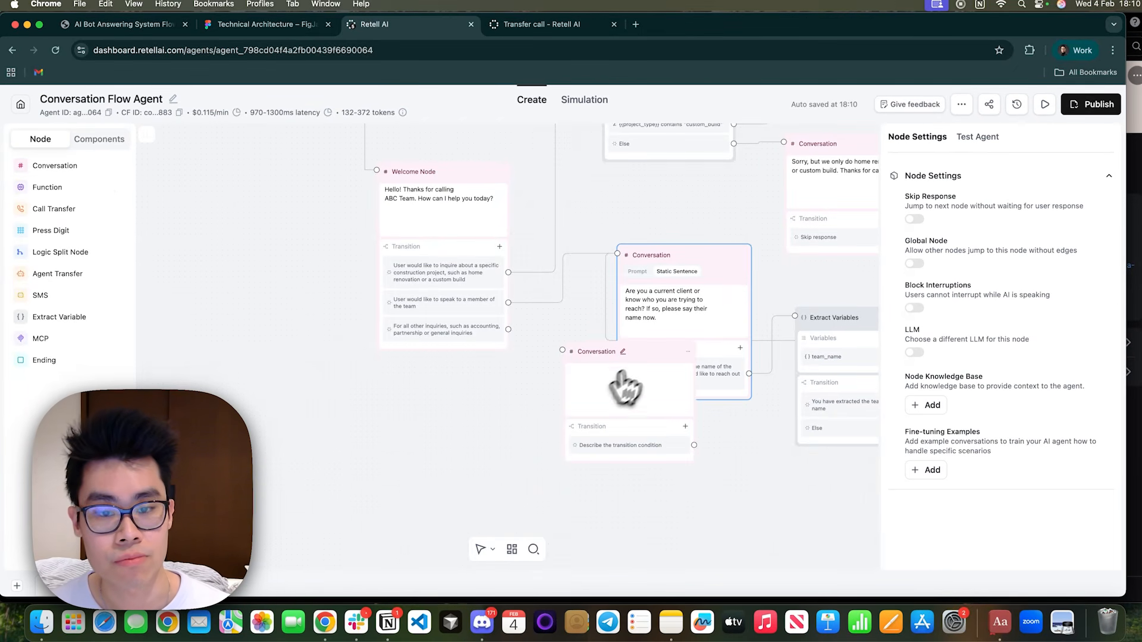
drag(646, 353, 573, 415)
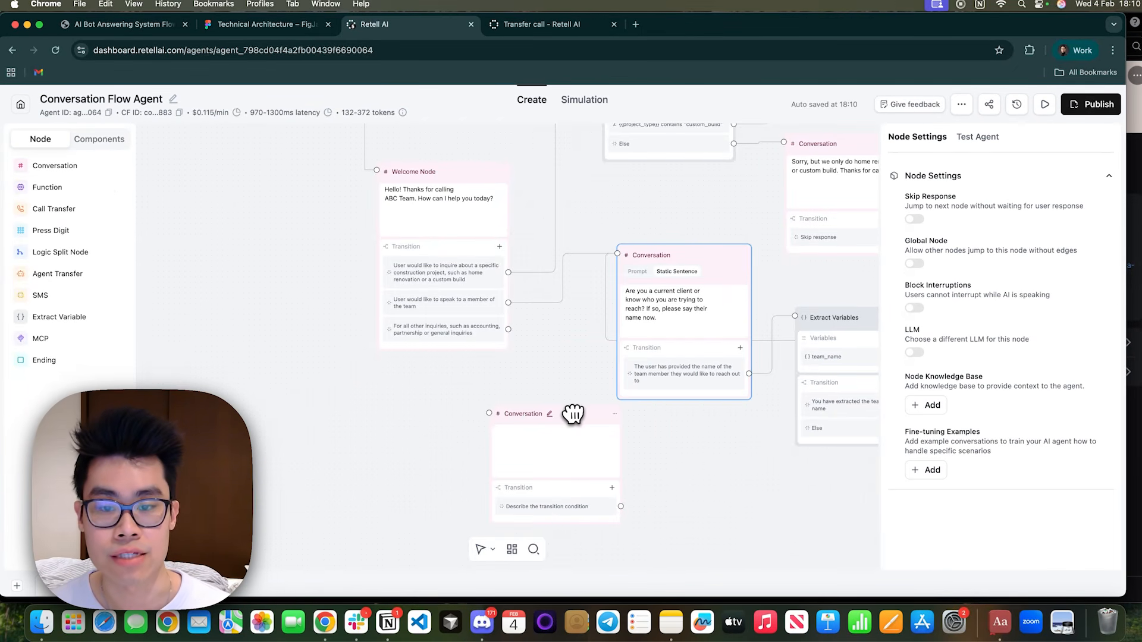
drag(509, 329, 582, 476)
Set the new Conversation node's prompt to "Ask the user why they are calling today.".
click(574, 485)
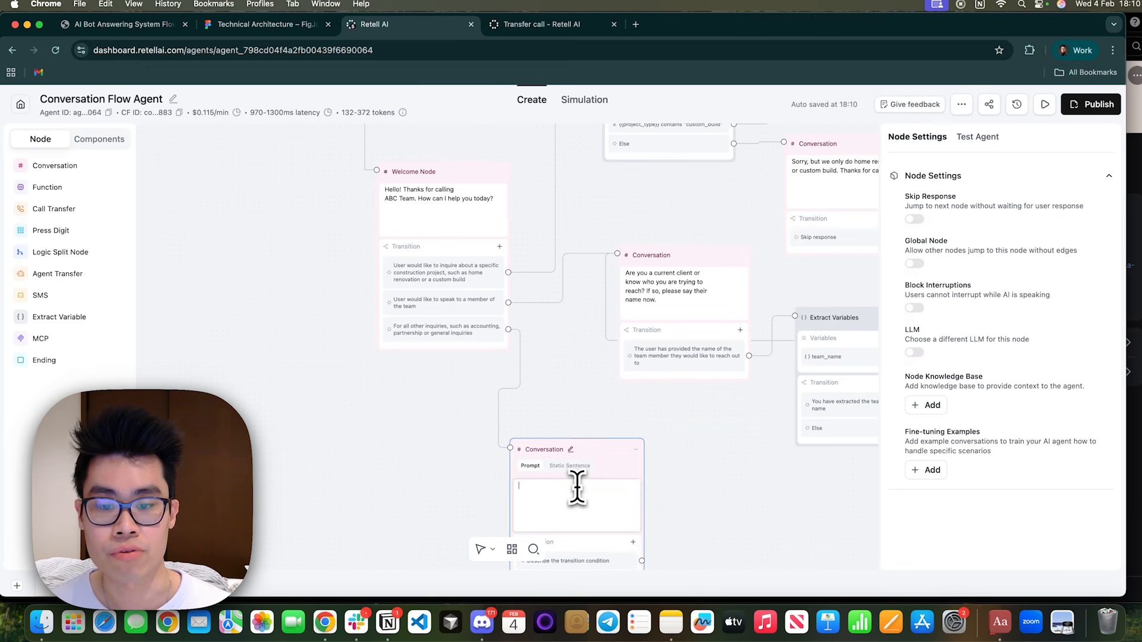
text(Ask the use)
text(r w)
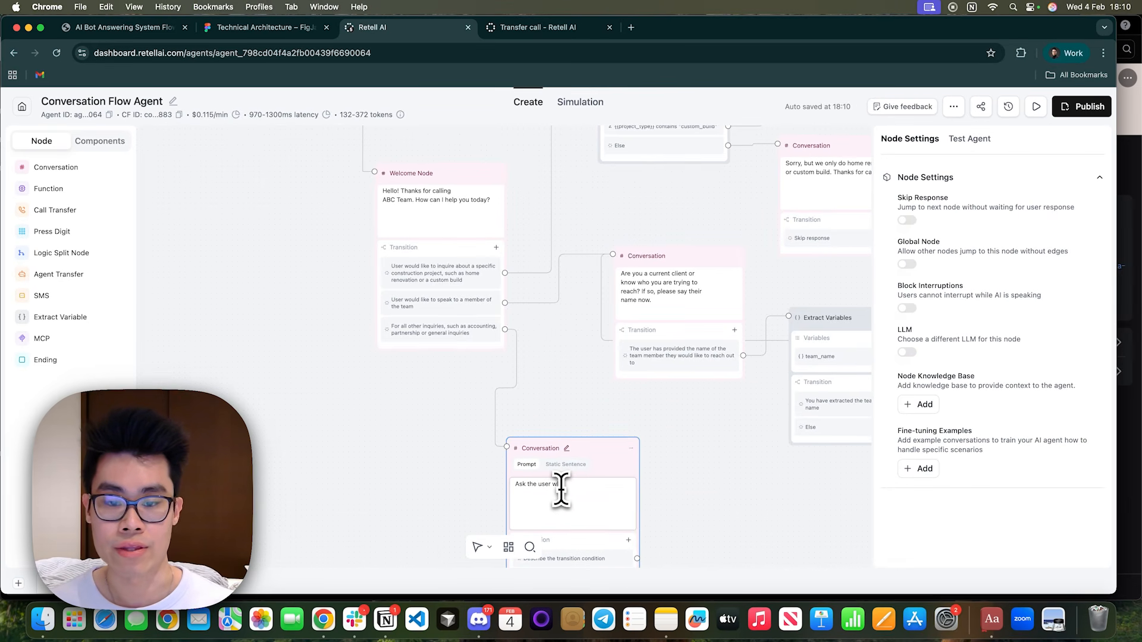
text(hy the)
text(y are calling today.)
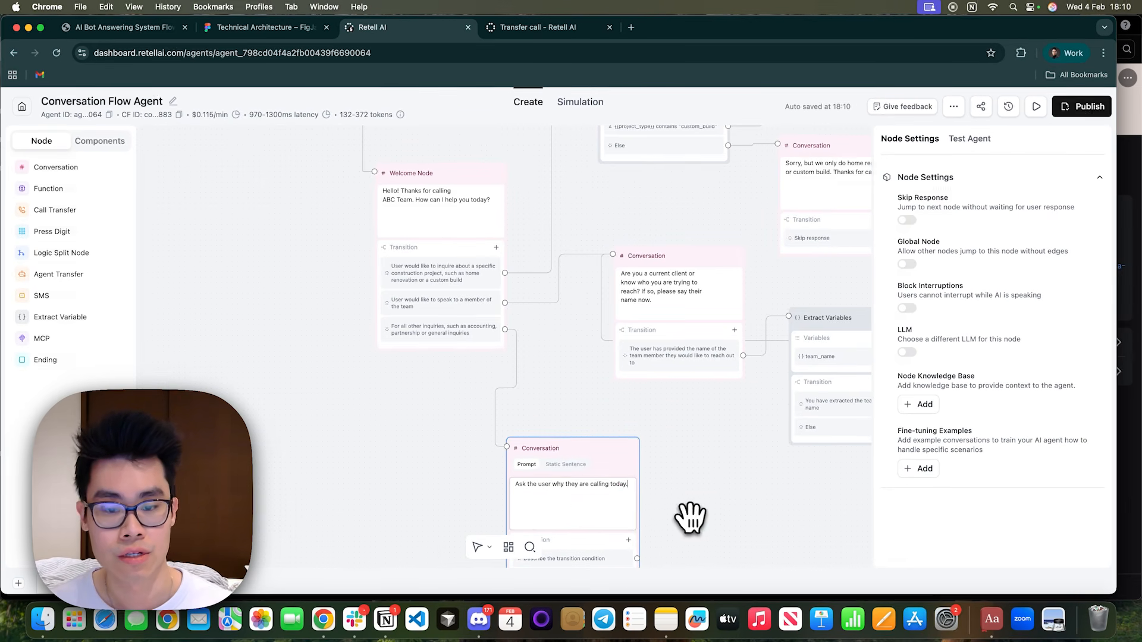
Set that Conversation node's transition condition to "The user has provided a reason to call today".
drag(691, 517, 641, 462)
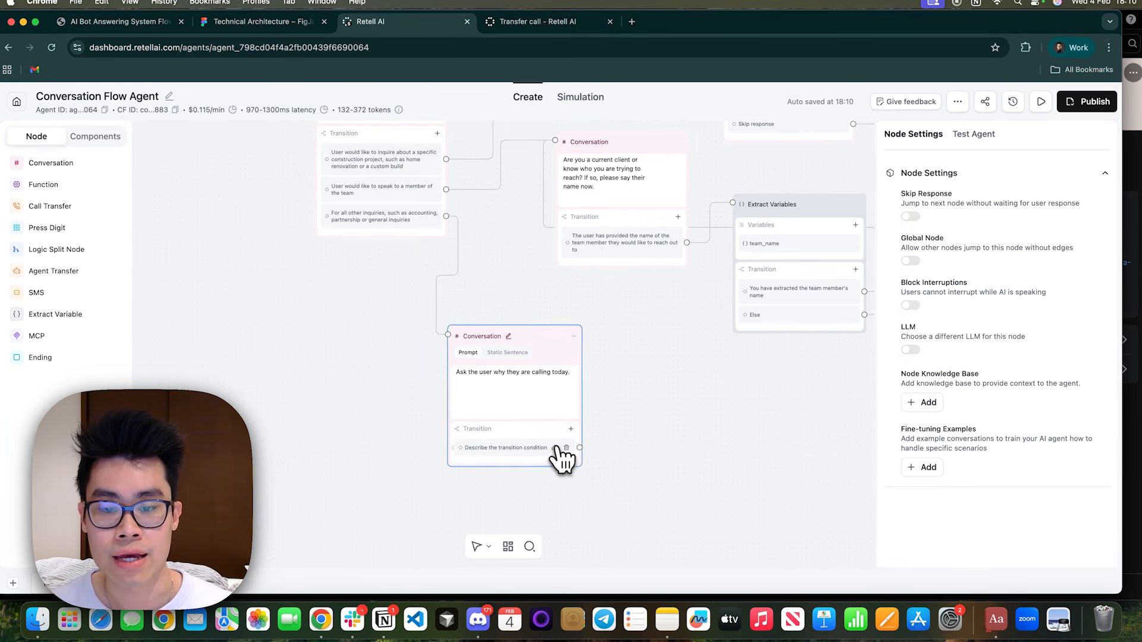
click(557, 450)
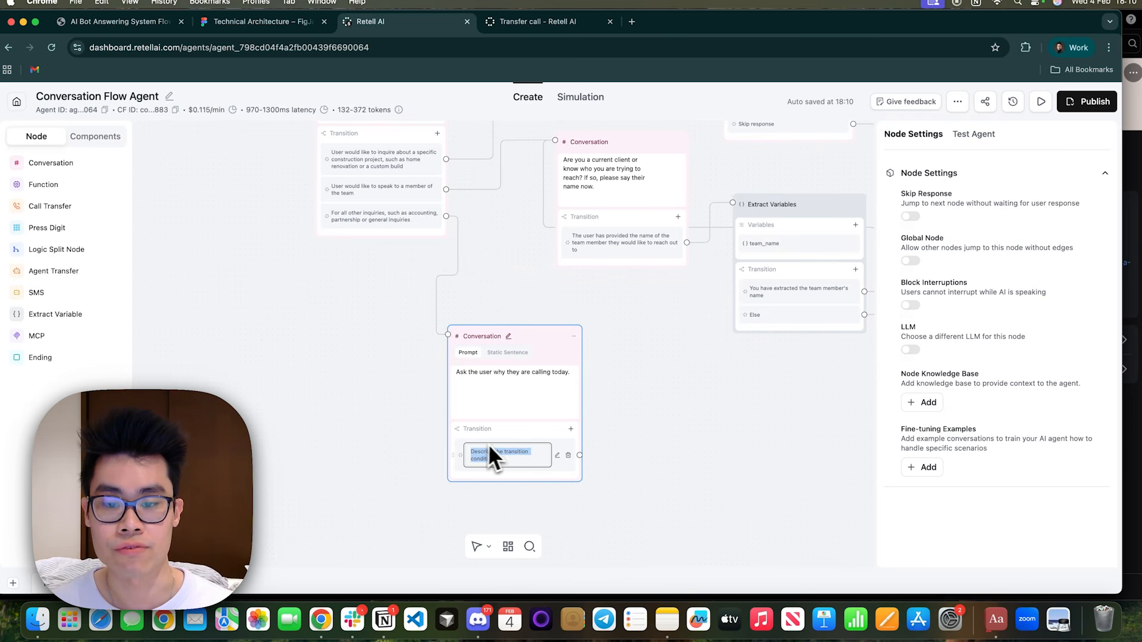
key(BackSpace)
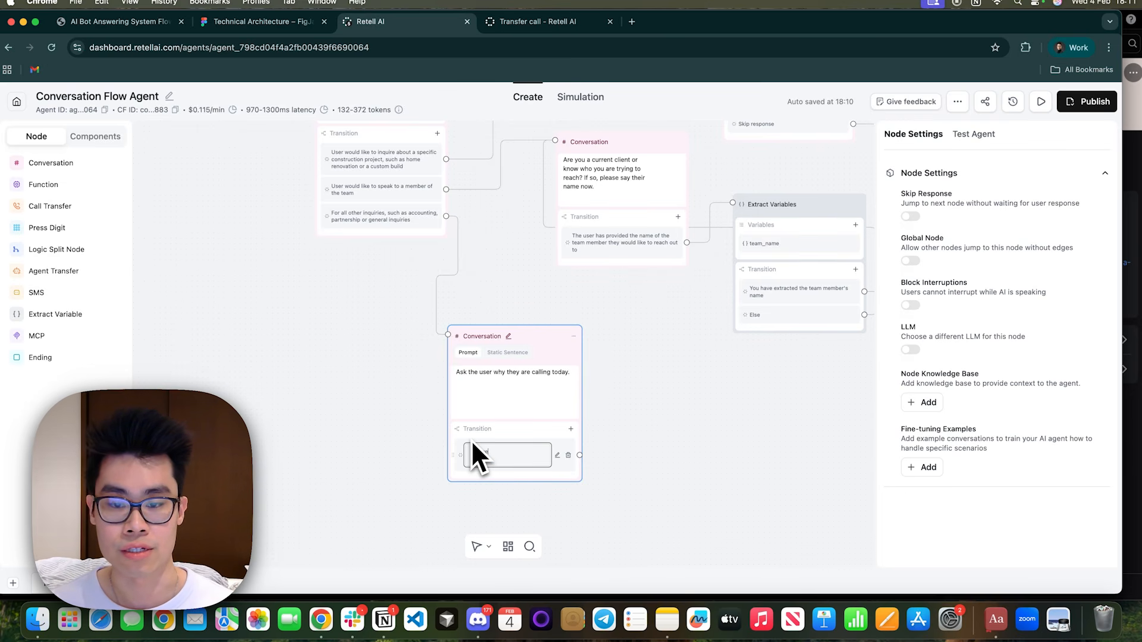
text(The user has)
text(provided a reason to )
text(call)
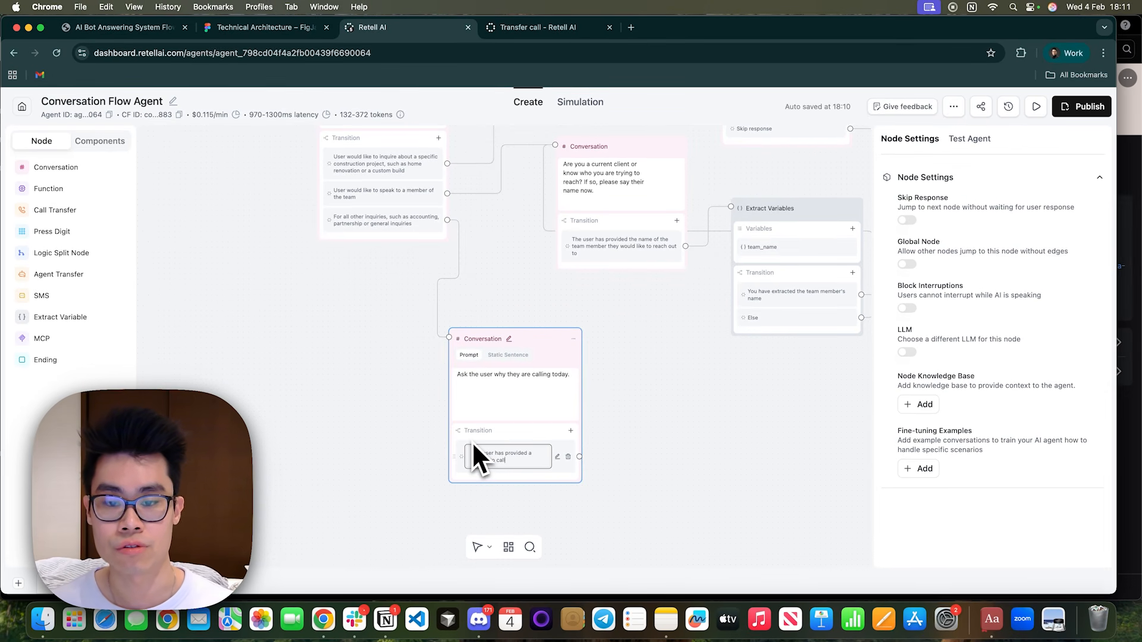
text( today)
click(671, 403)
Add an Extract Variables node beside the reason-for-calling Conversation node and connect that node's transition to it.
drag(553, 342, 461, 394)
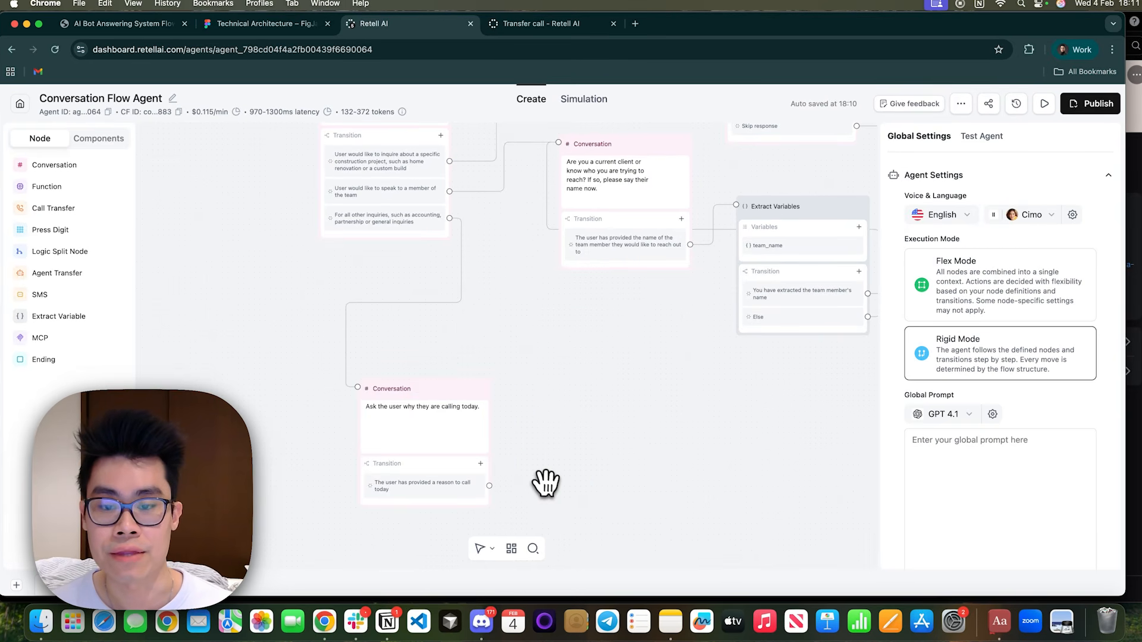
drag(543, 482, 461, 461)
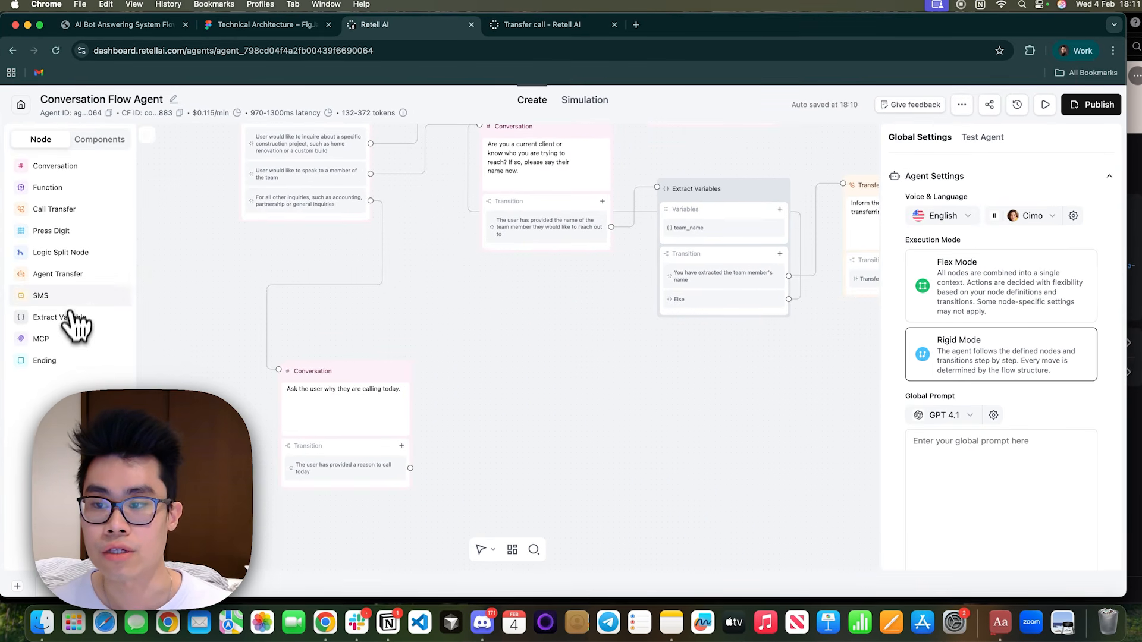
click(70, 315)
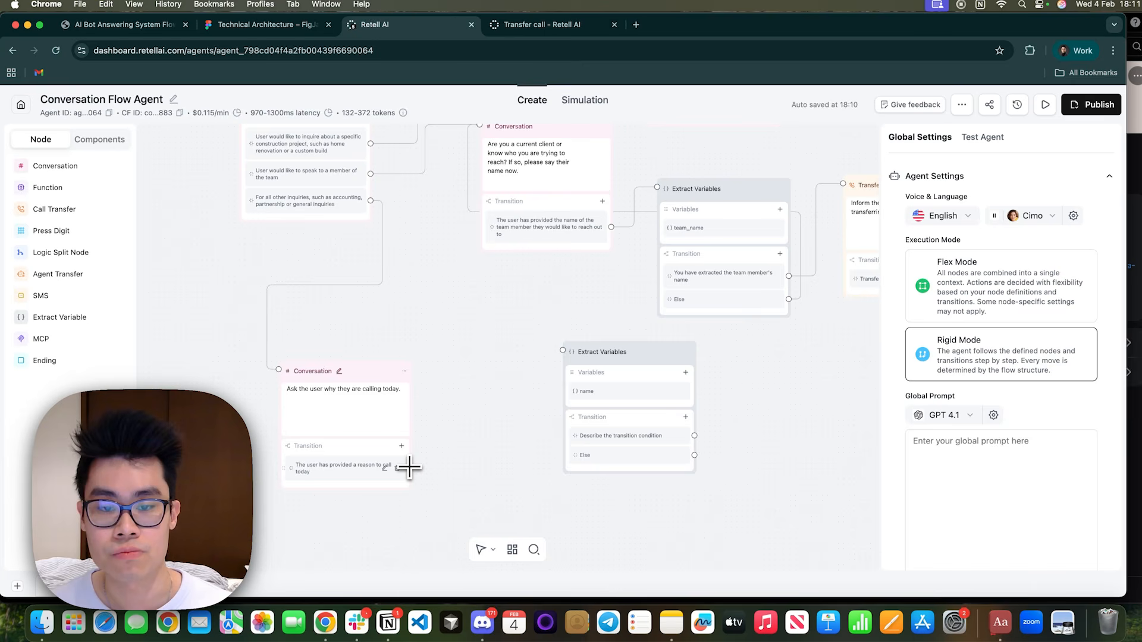
drag(646, 352, 517, 379)
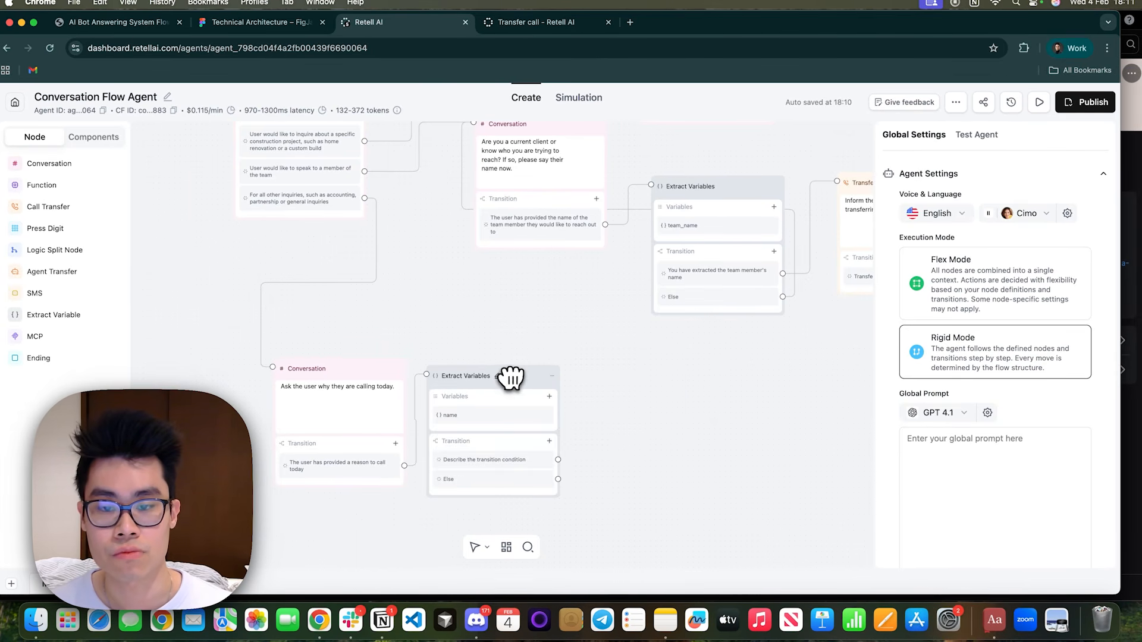
drag(511, 379, 532, 380)
Rename the node's variable to intent and describe it as "The reason why the user has called the team today".
click(557, 418)
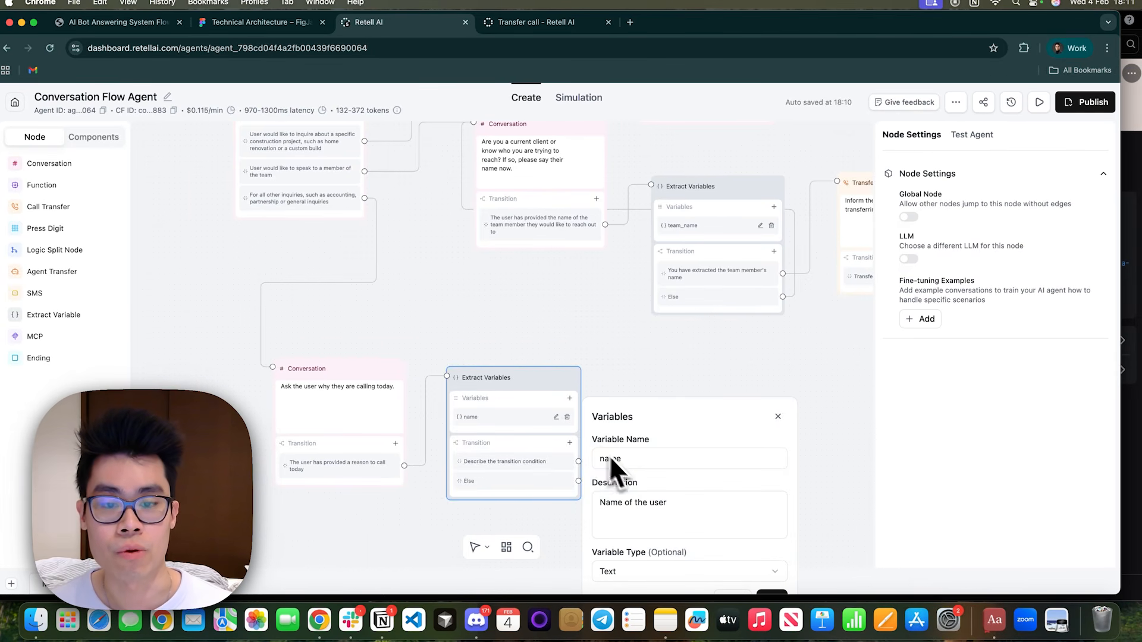
drag(622, 461, 601, 461)
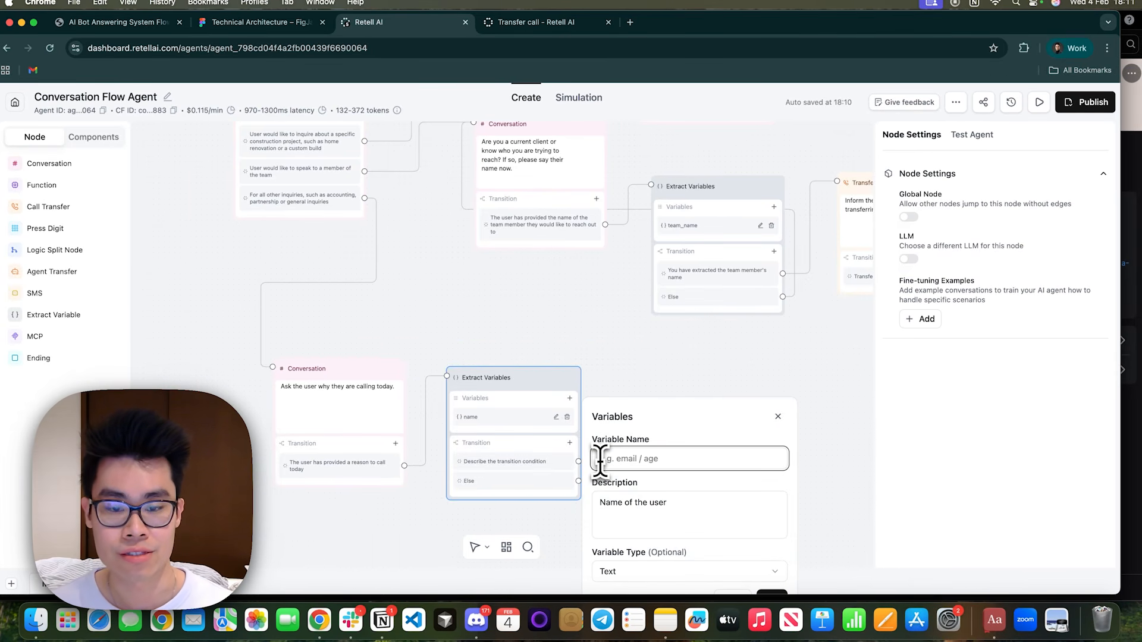
text(inte)
text(nt)
key(Tab)
text(The reason why the us)
text(er ha)
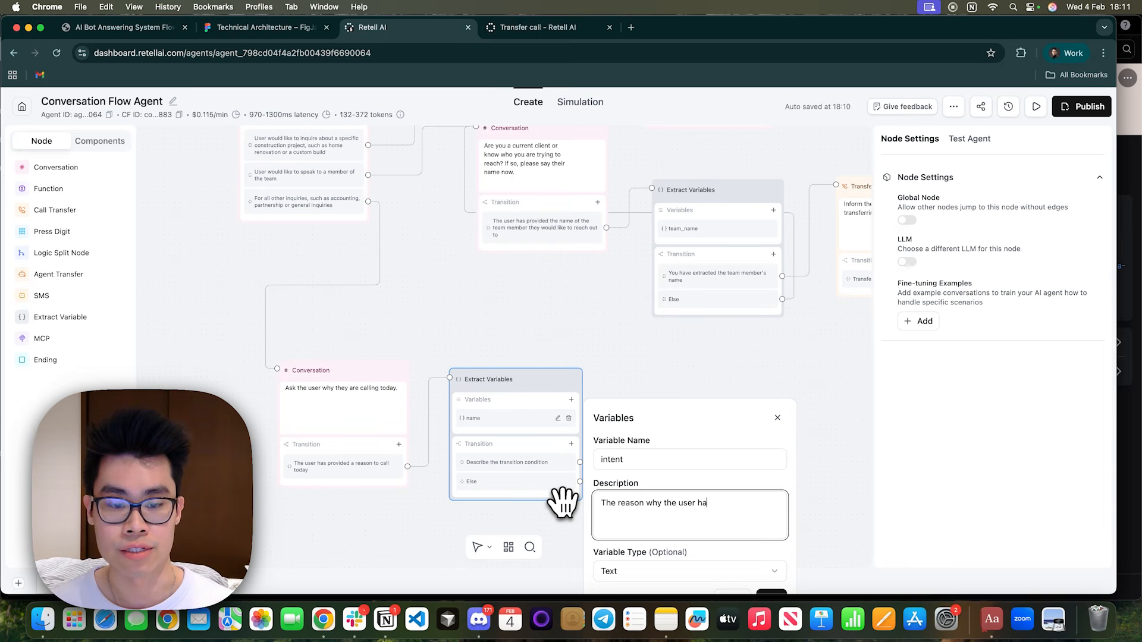
text(s called the team today)
Make the intent variable an Enum with the options accounting, partner and general, and save it.
click(654, 571)
click(652, 544)
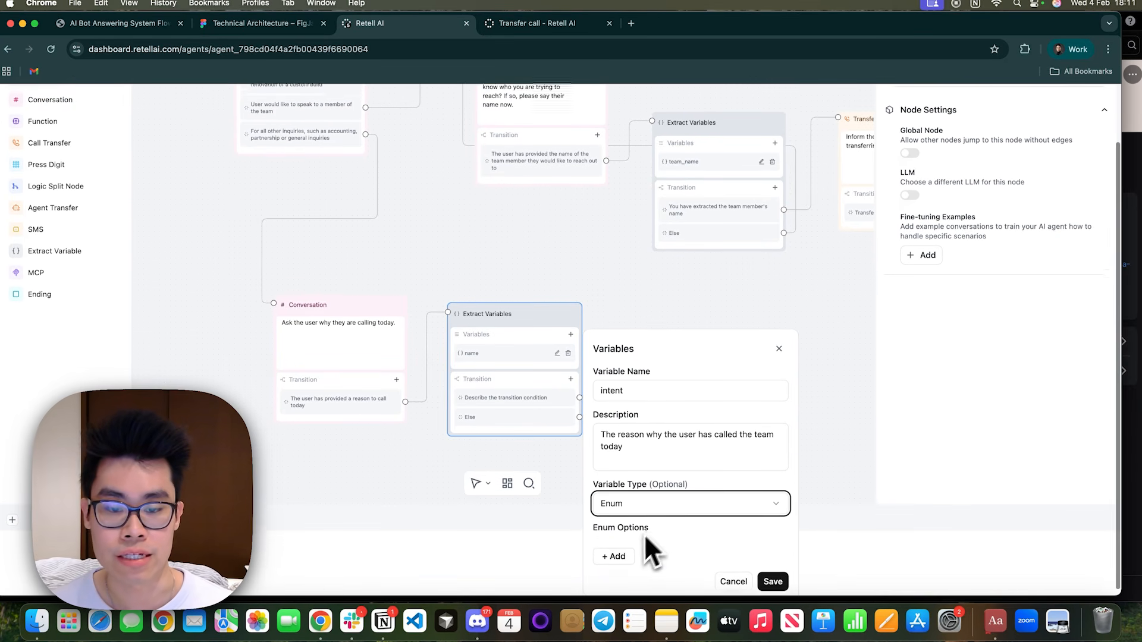
click(621, 558)
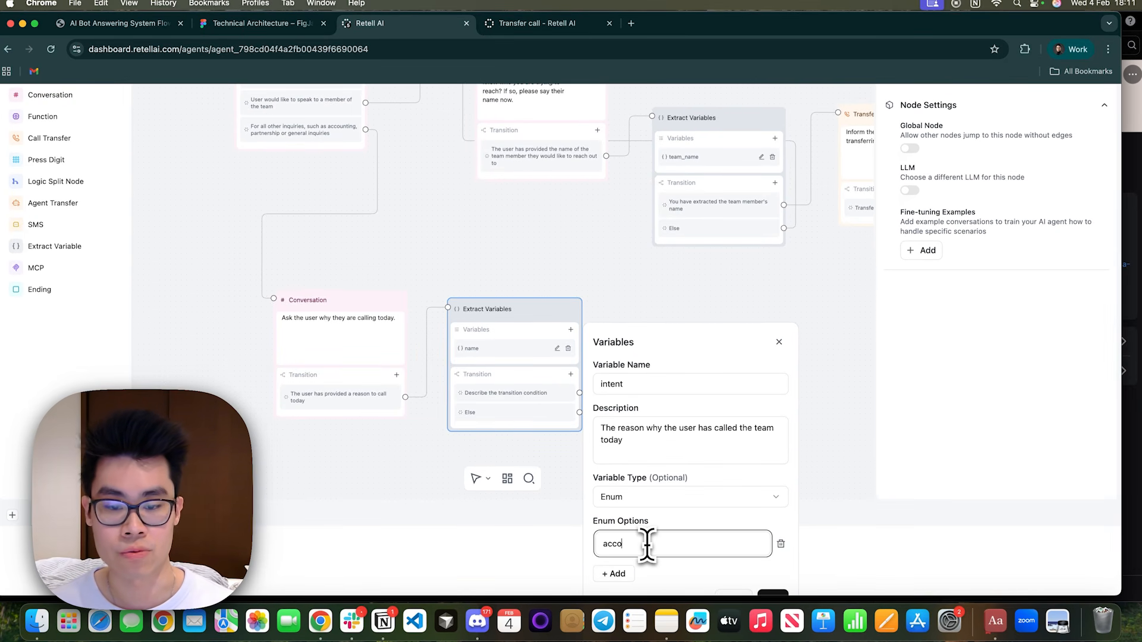
text(accounting)
click(616, 574)
click(617, 570)
text(pa)
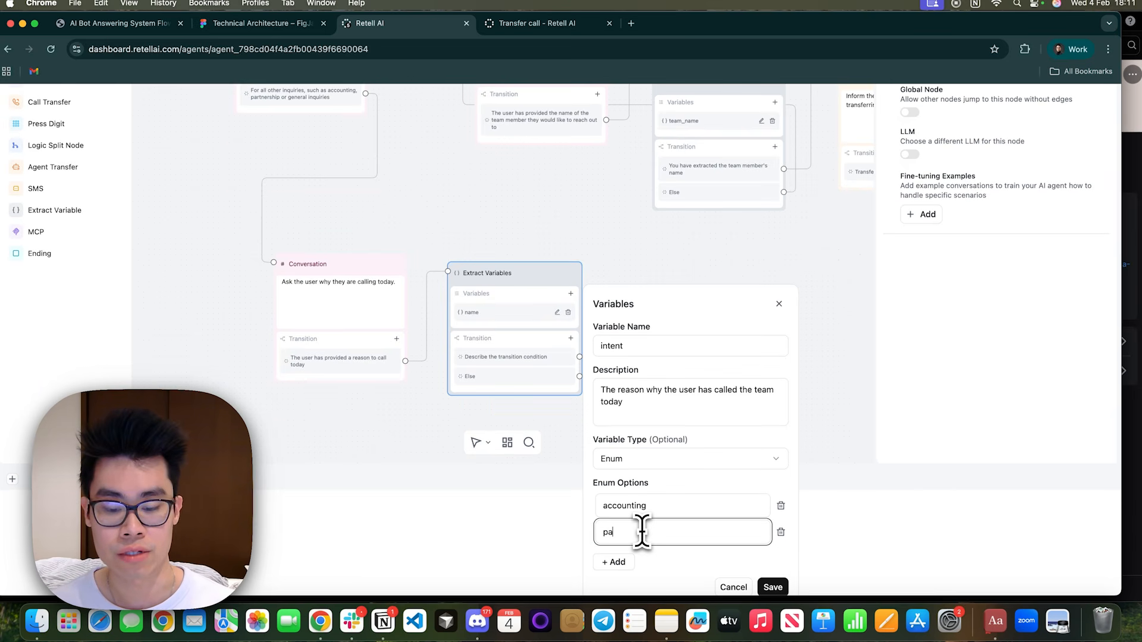
text(rtner)
key(Return)
text(general)
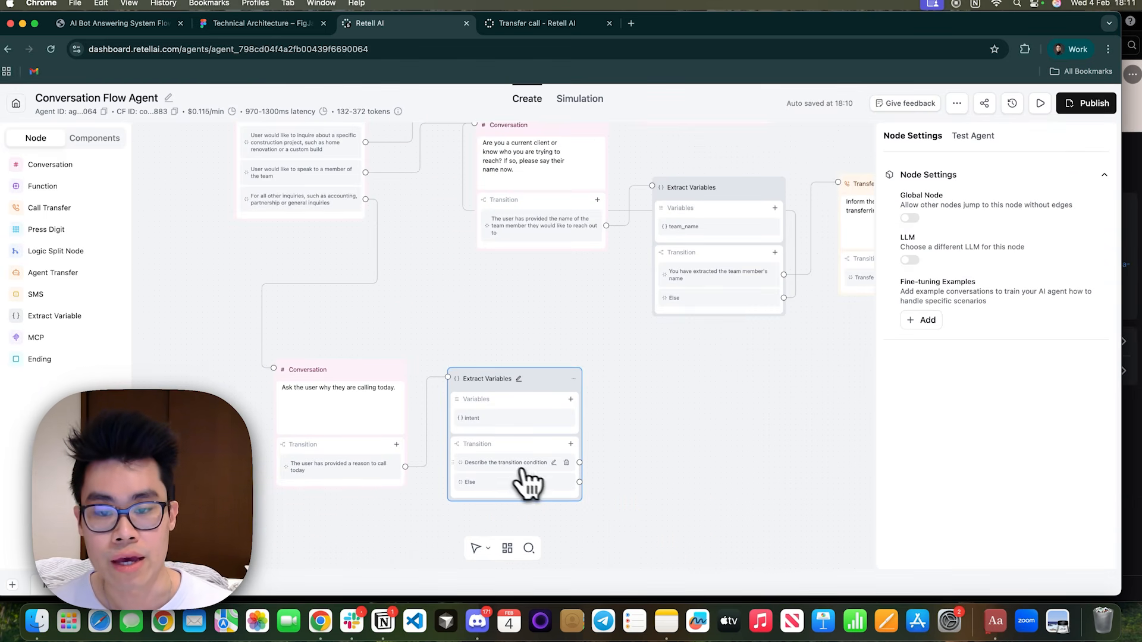
Add an equation transition to the intent Extract Variables node for when {{intent}} contains accounting.
click(554, 462)
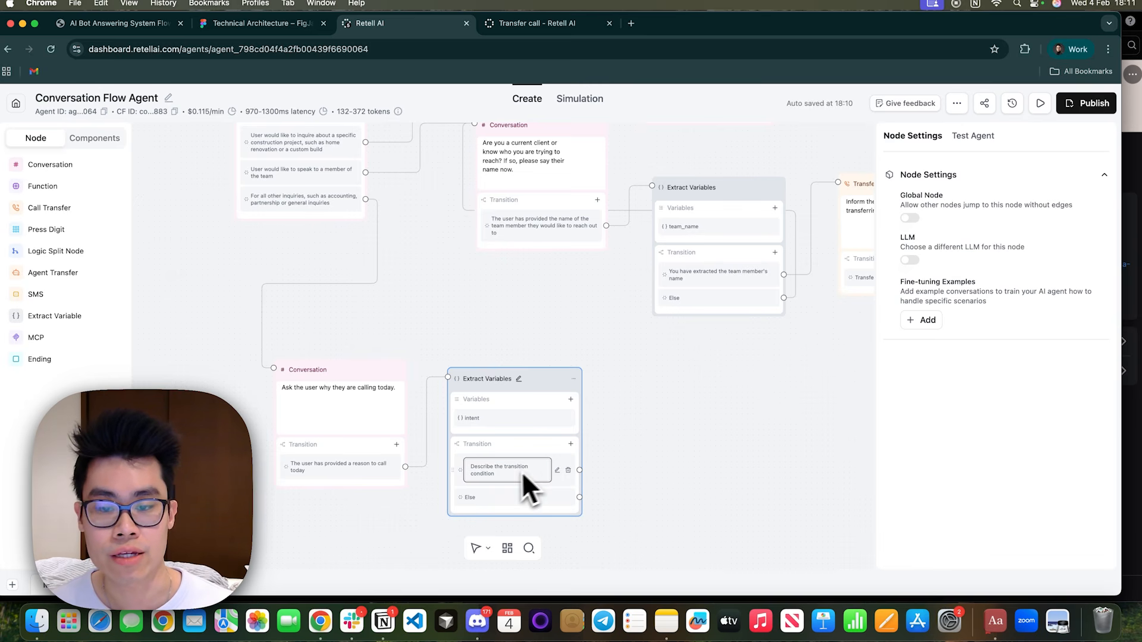
click(572, 484)
click(571, 443)
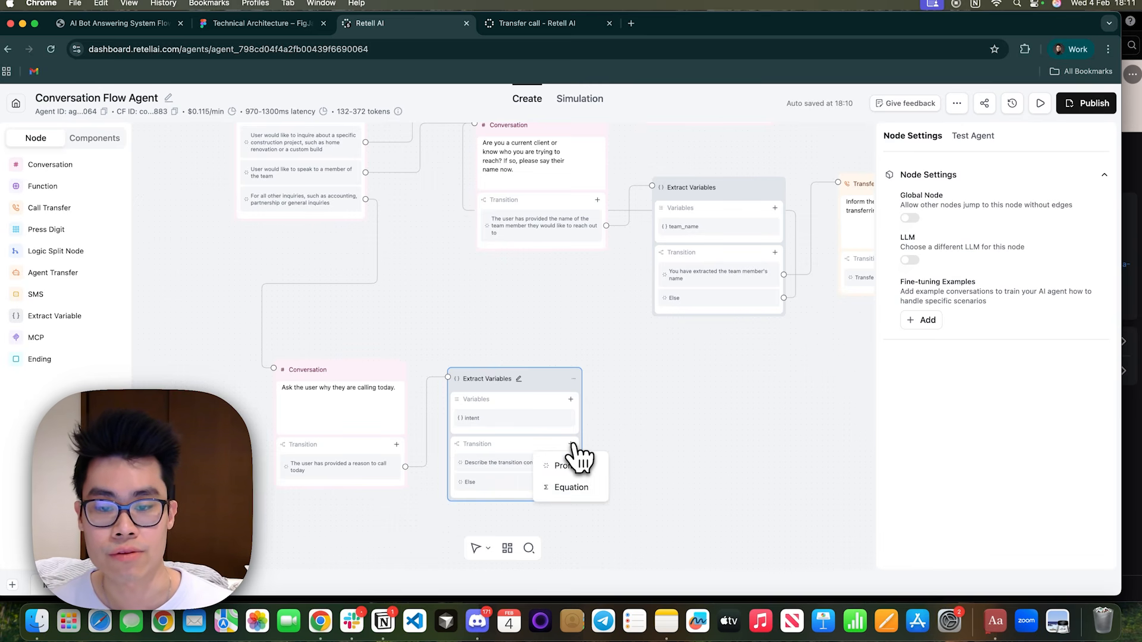
click(571, 488)
click(622, 510)
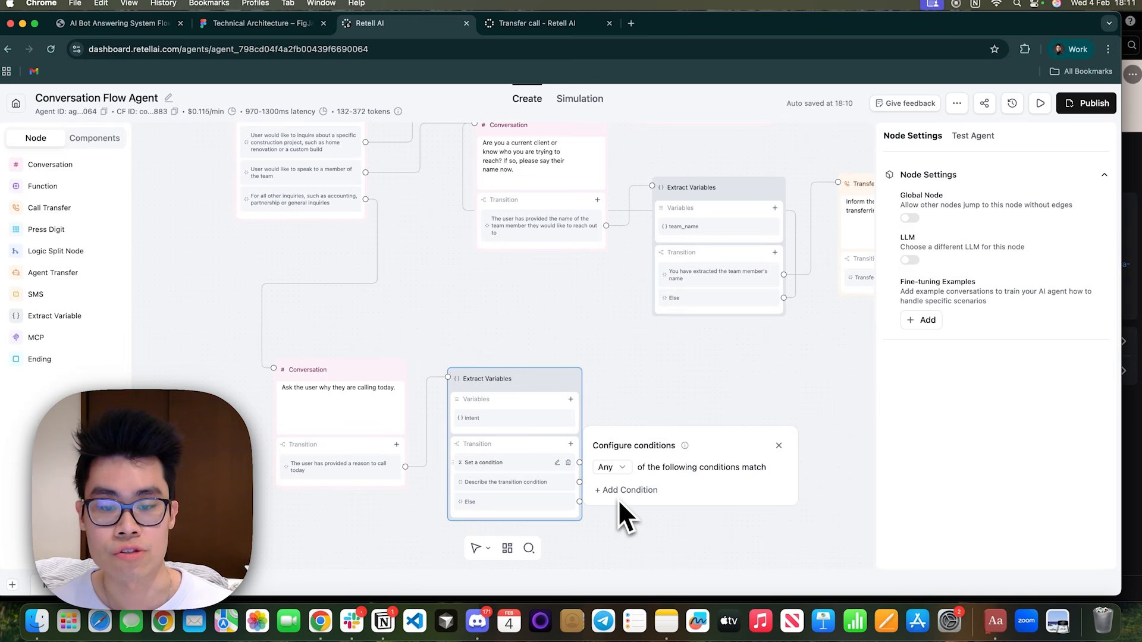
click(619, 492)
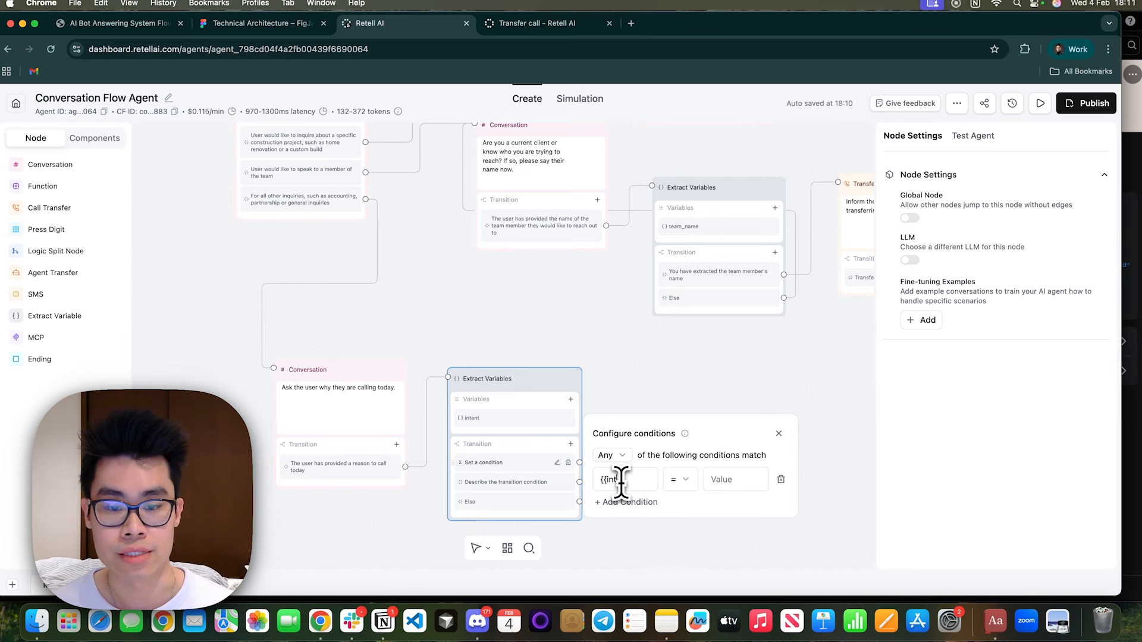
text(c)
text(ounting)
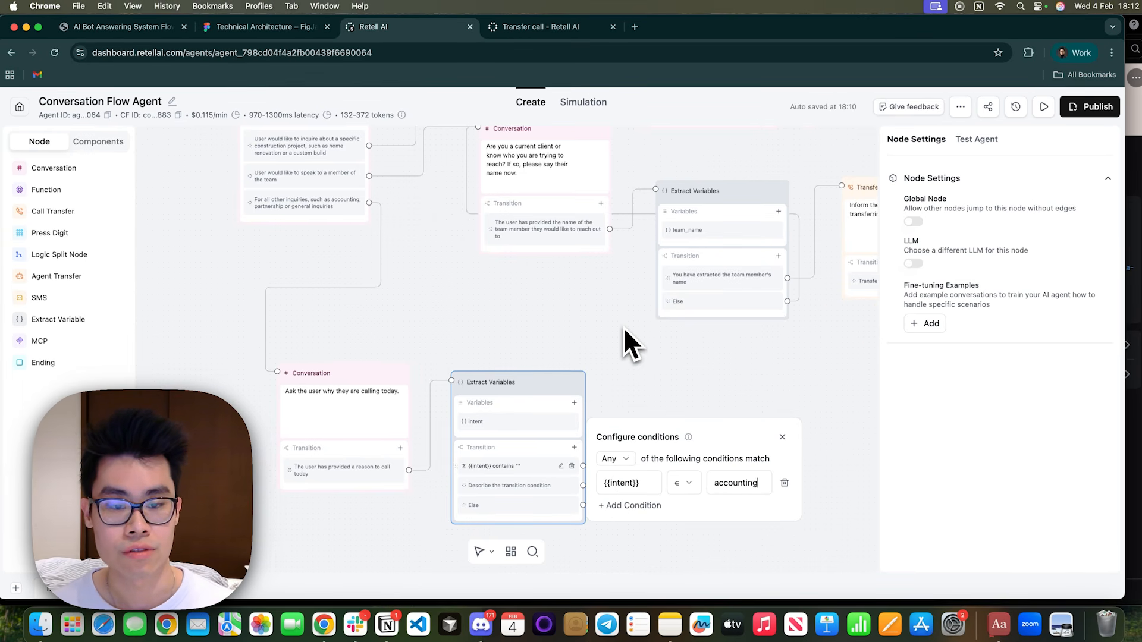
Add a second equation transition to the same node for when {{intent}} contains partner.
click(572, 445)
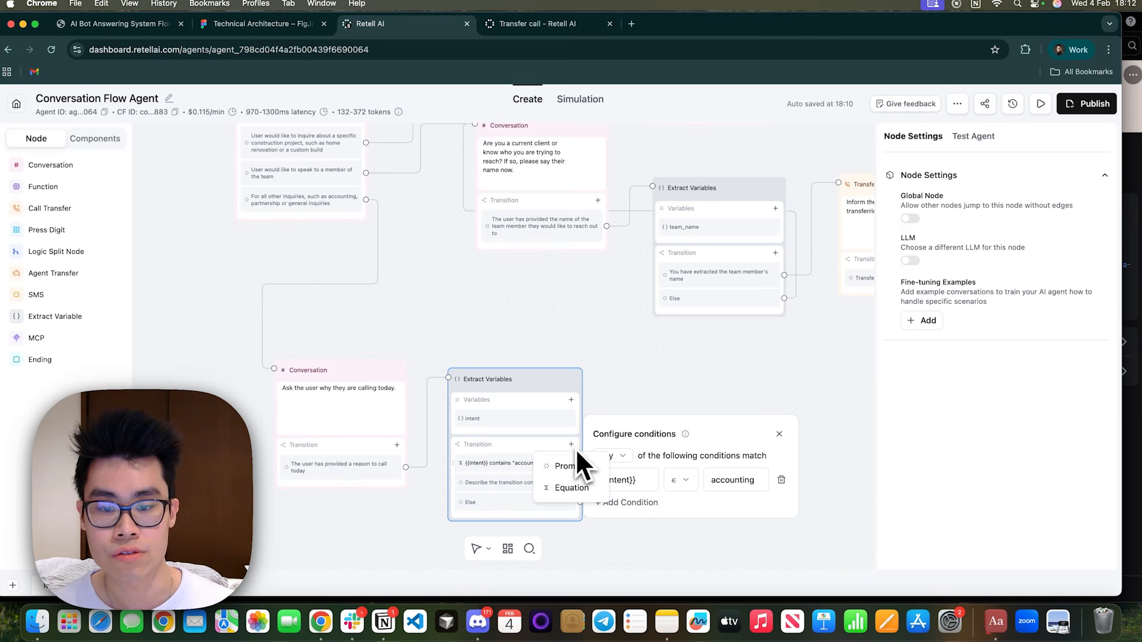
click(571, 488)
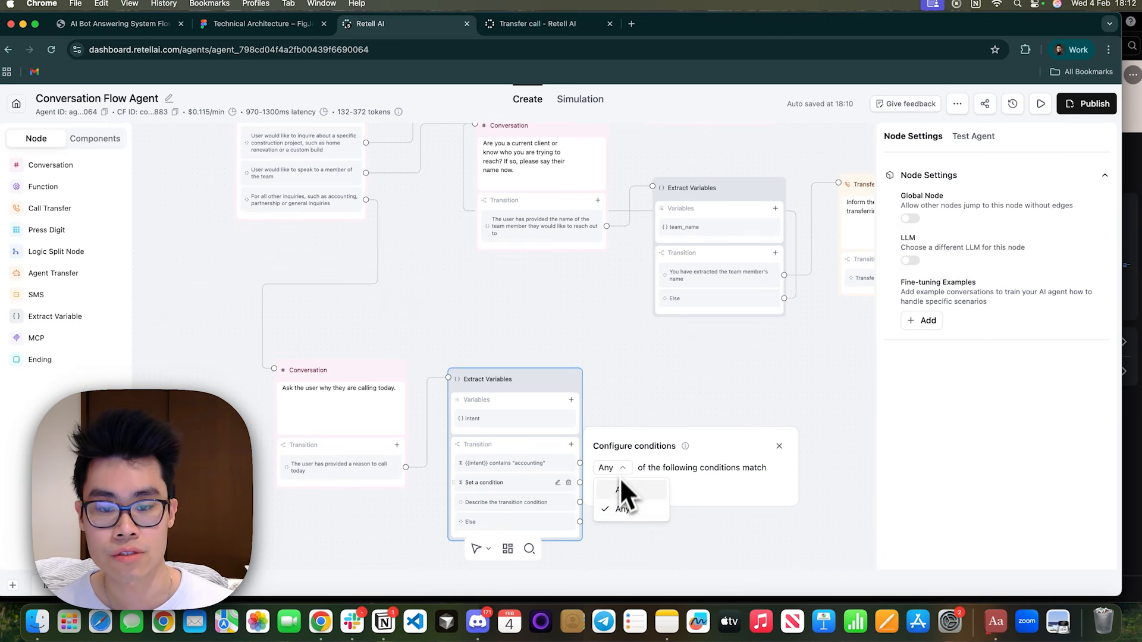
click(620, 490)
click(680, 479)
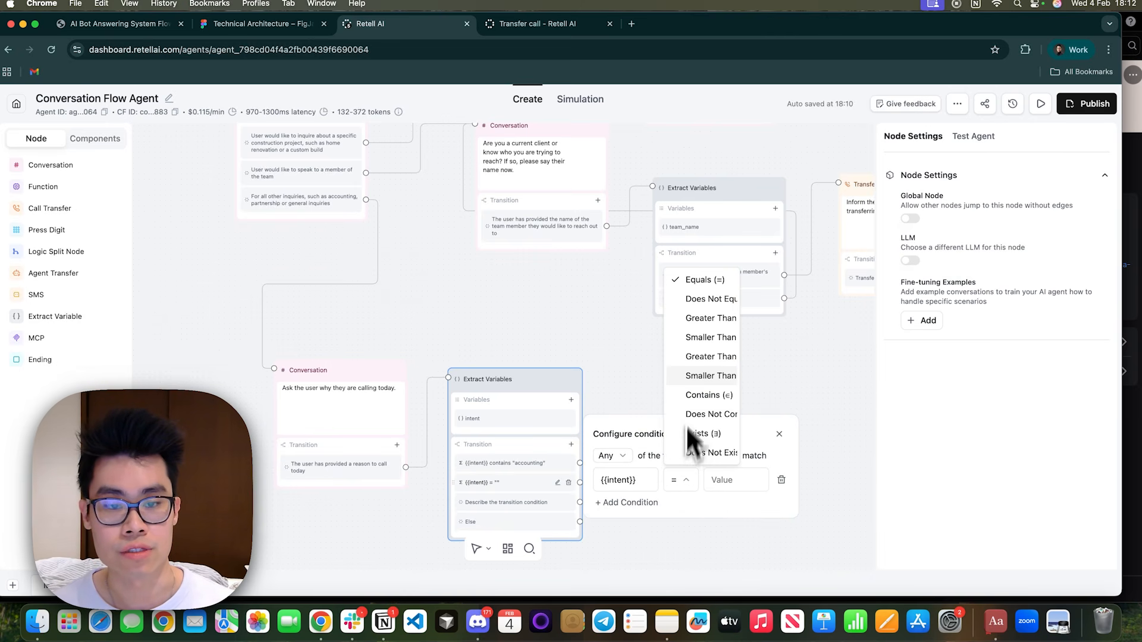
click(697, 395)
click(736, 480)
text(partner)
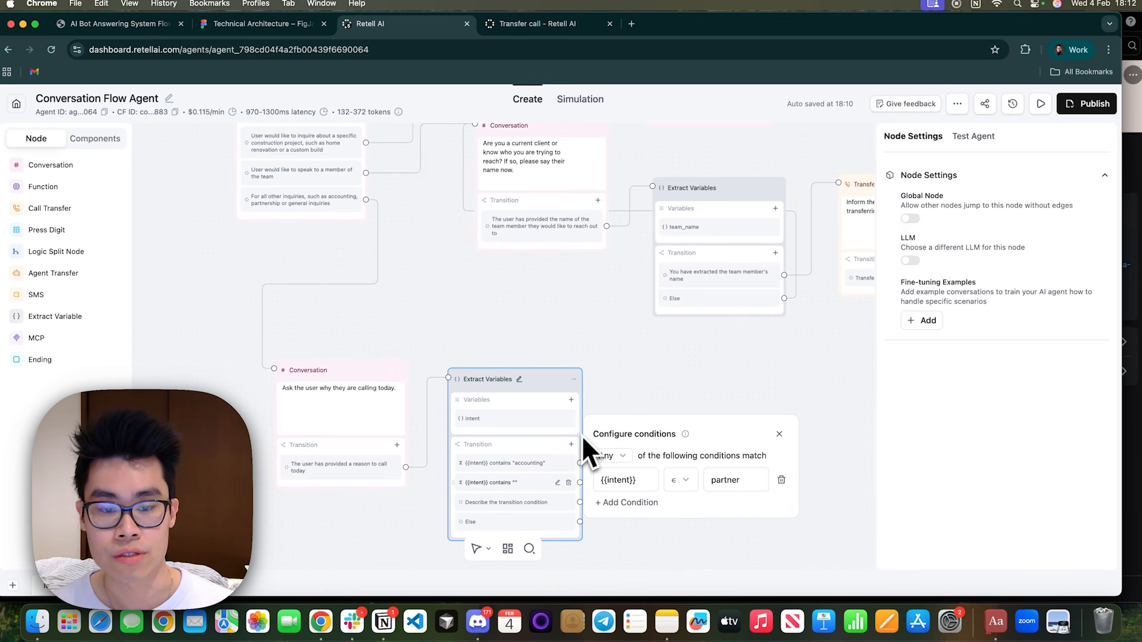
click(696, 539)
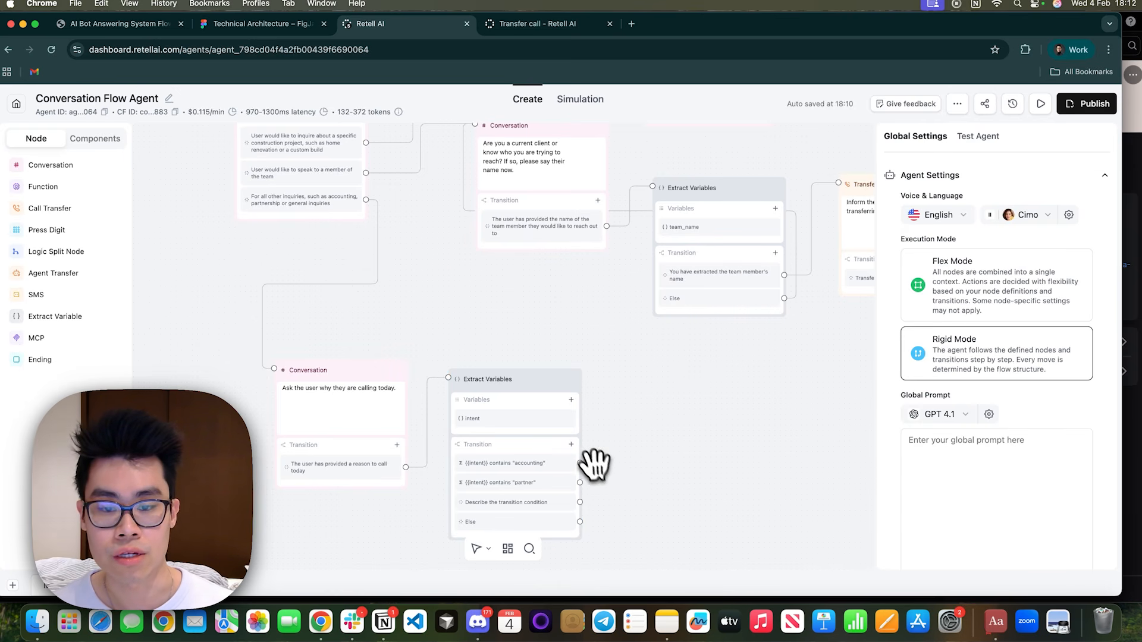
Add a third equation transition to the same node for when {{intent}} contains general.
click(572, 445)
click(573, 488)
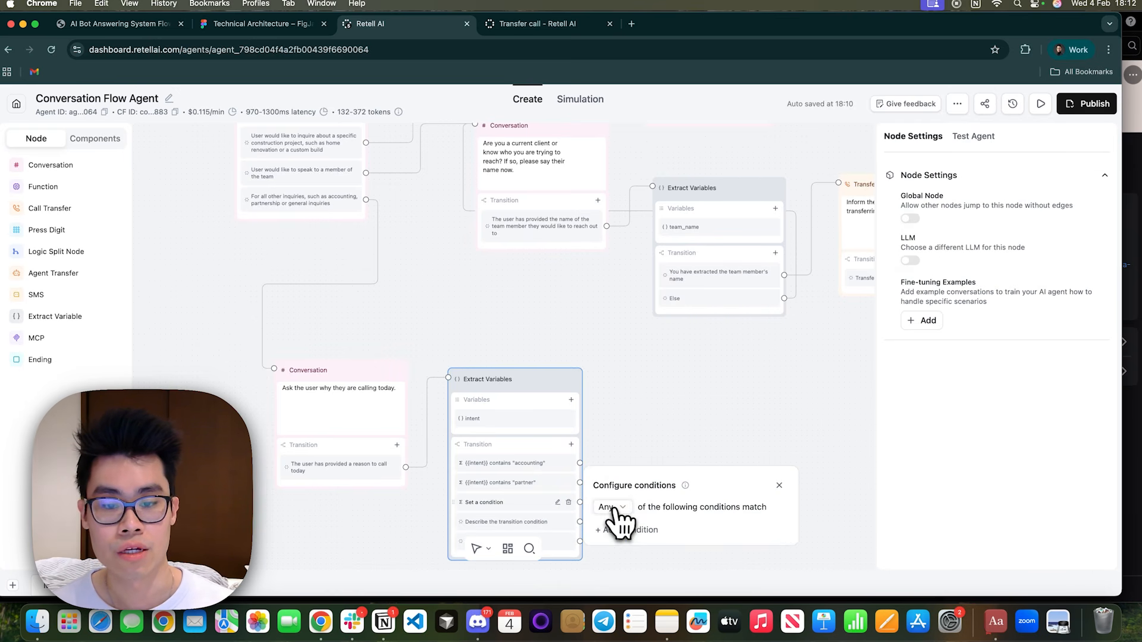
click(698, 528)
click(634, 530)
click(634, 518)
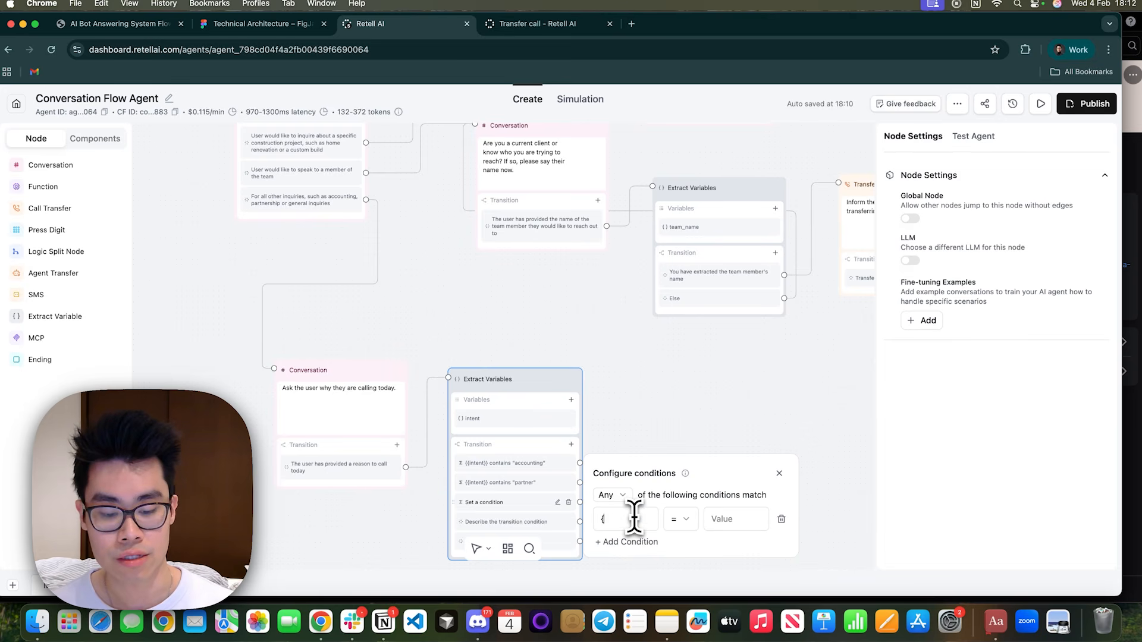
text({{intent}})
click(680, 519)
click(714, 433)
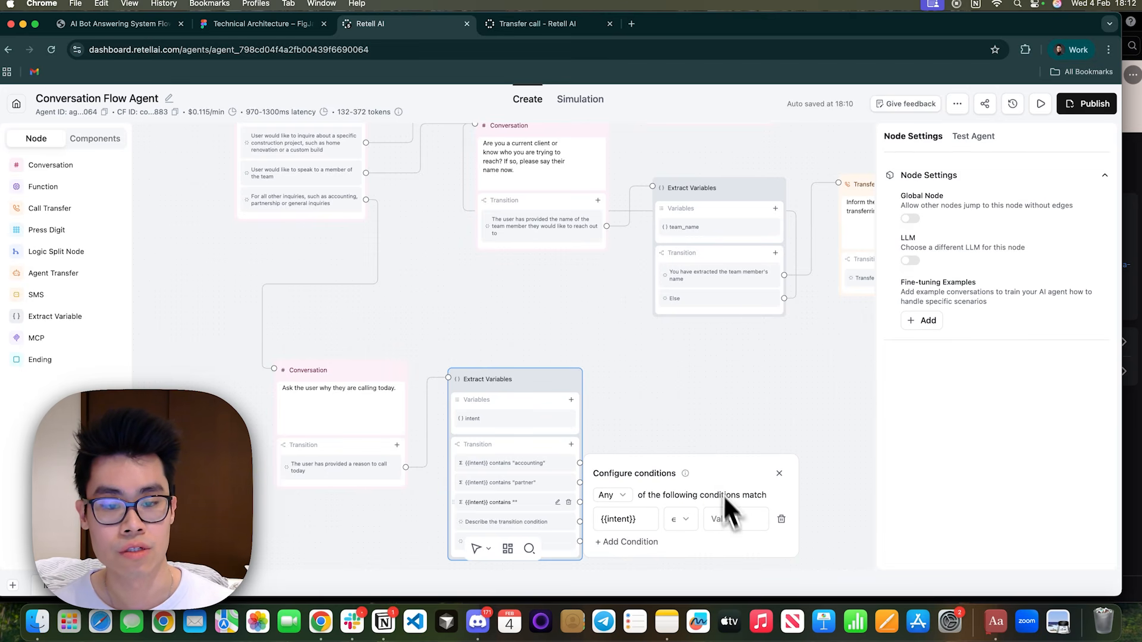
click(661, 405)
Delete the undescribed prompt transition from the intent Extract Variables node and move the node lower on the canvas.
scroll(662, 405, down, 1)
click(544, 487)
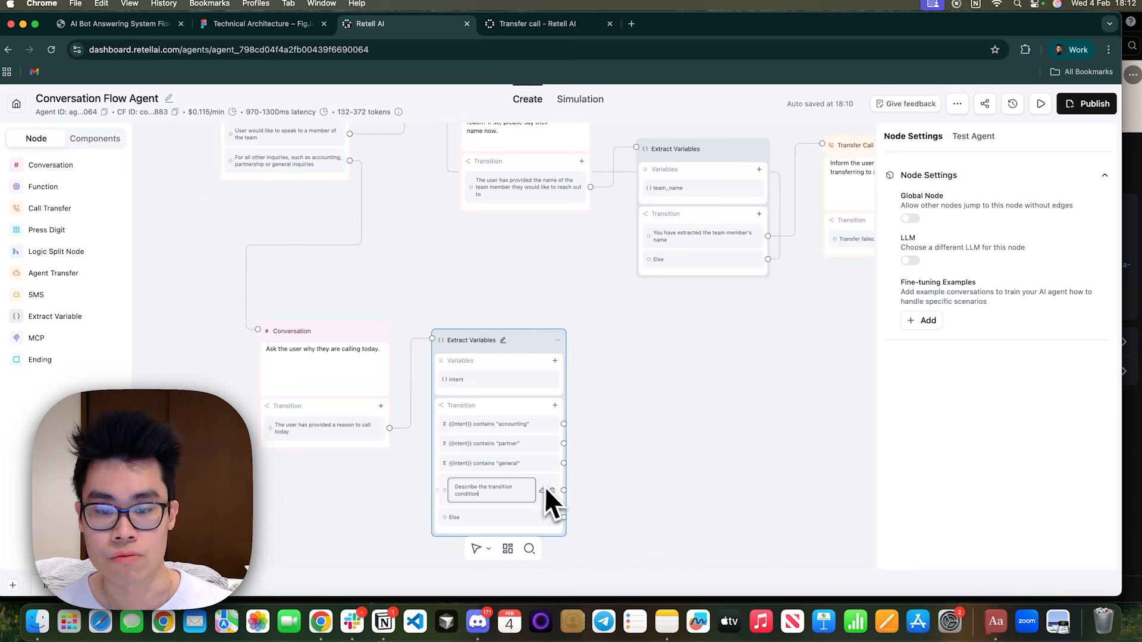
click(552, 490)
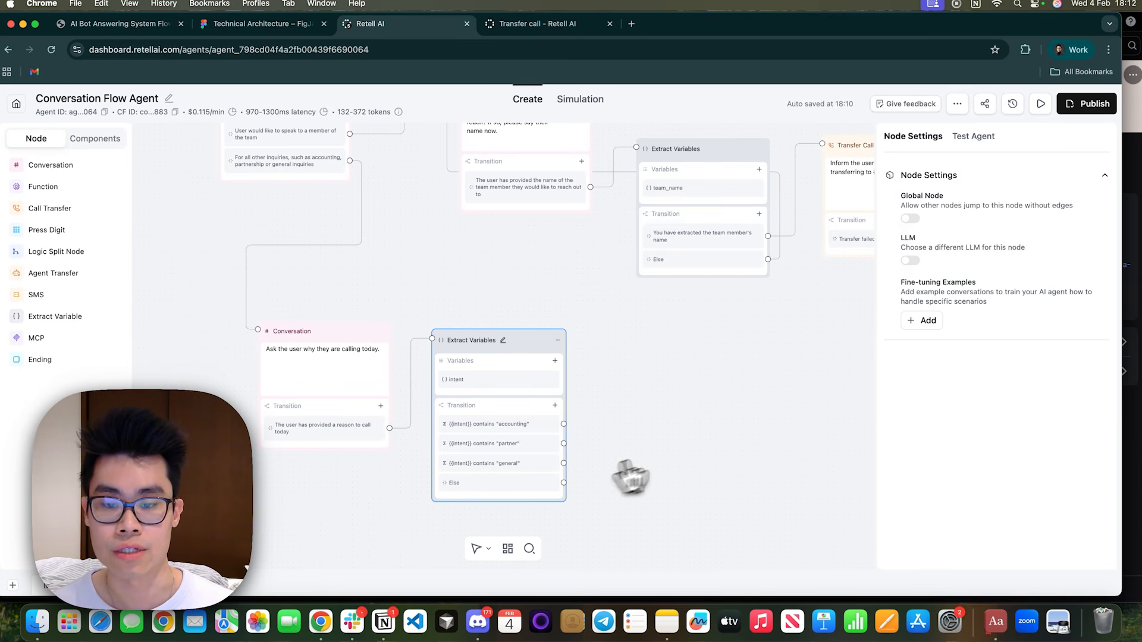
drag(634, 431, 544, 377)
drag(426, 280, 425, 382)
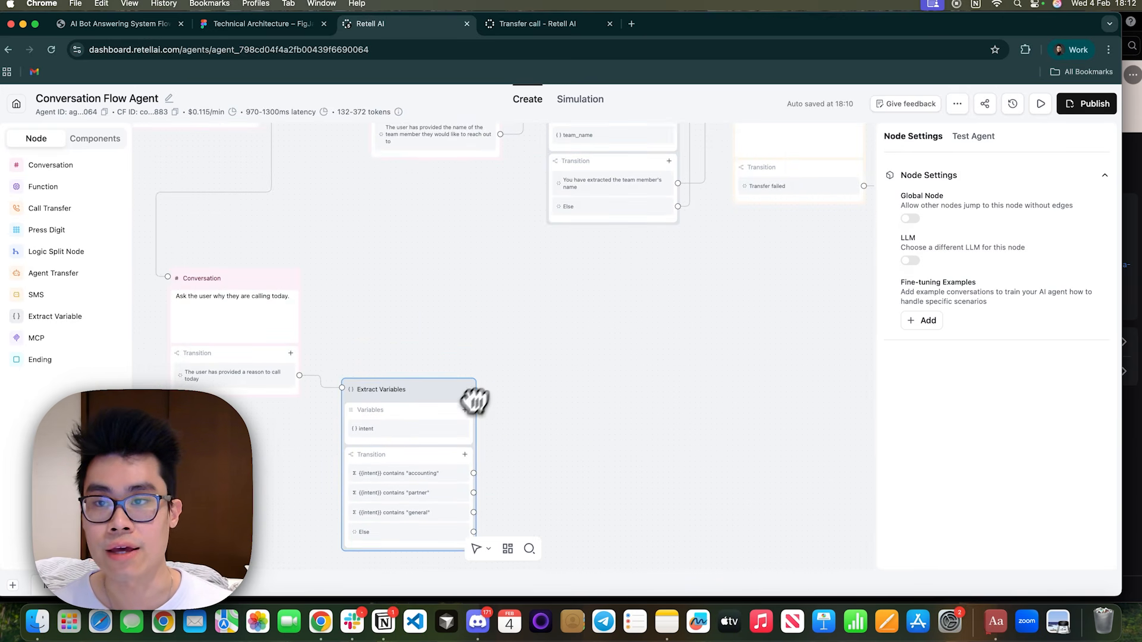
Add a Transfer Call node beside the intent Extract Variables node and connect the accounting transition to it.
click(121, 26)
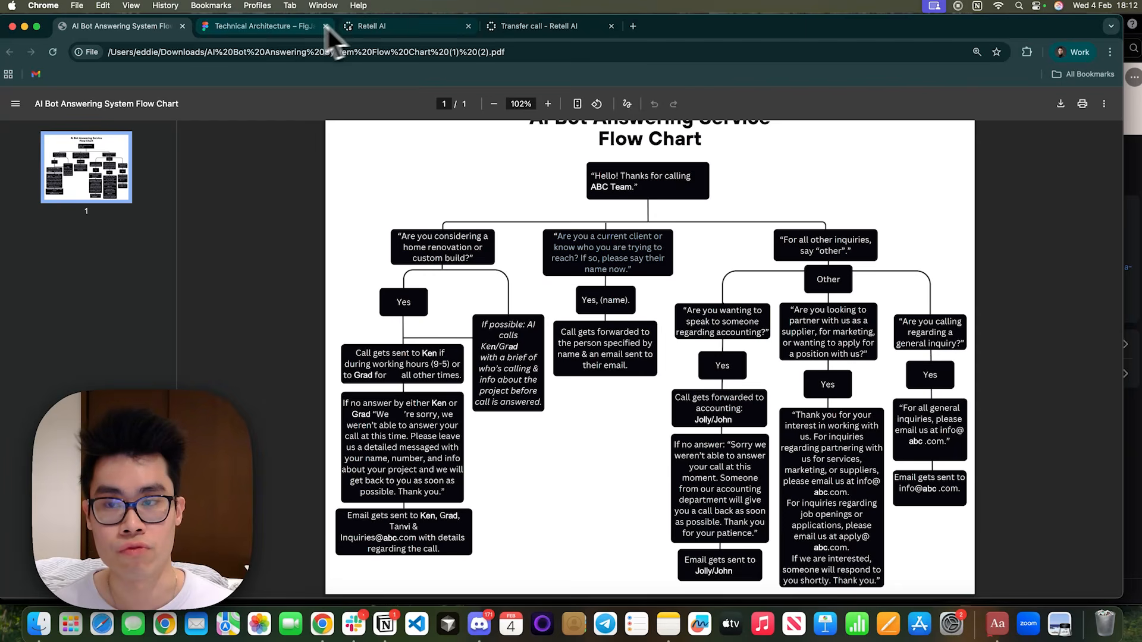
click(265, 29)
click(419, 28)
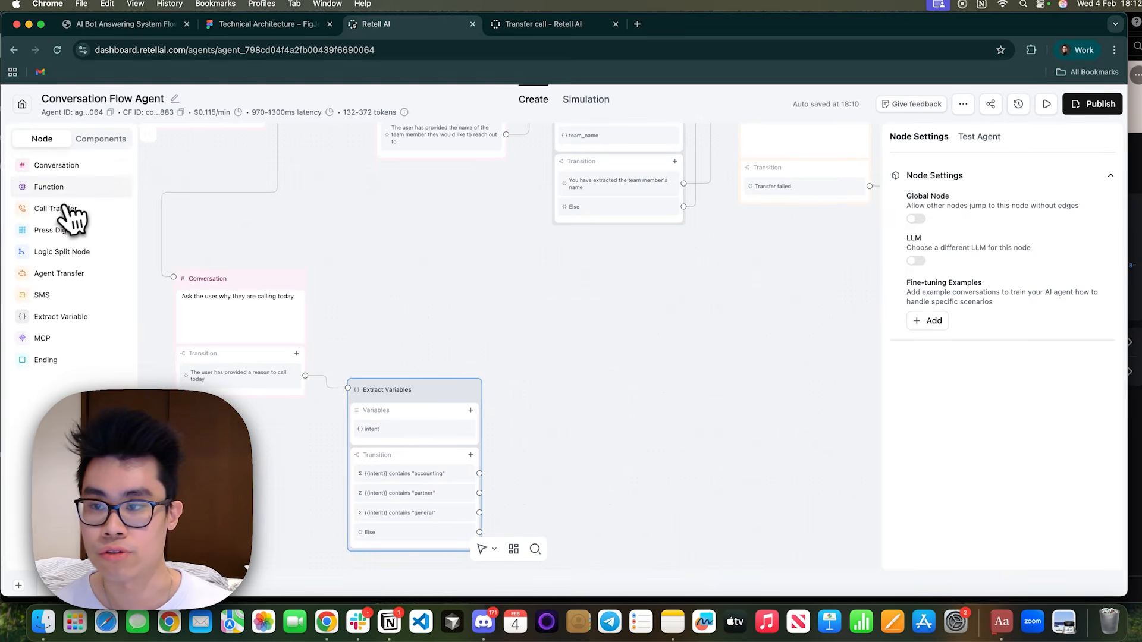
mouse_move(480, 473)
mouse_down()
mouse_move(569, 387)
mouse_move(564, 349)
mouse_up()
click(612, 370)
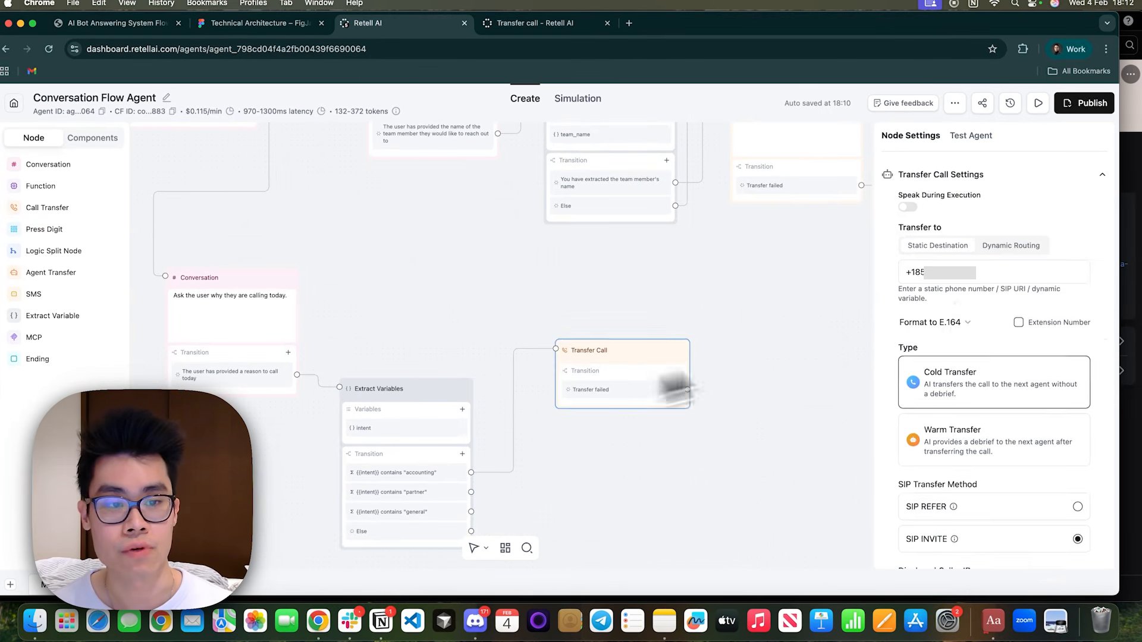
Make the accounting Transfer Call a Warm Transfer and disable its Whisper Message and Three-way Message.
drag(971, 277, 904, 272)
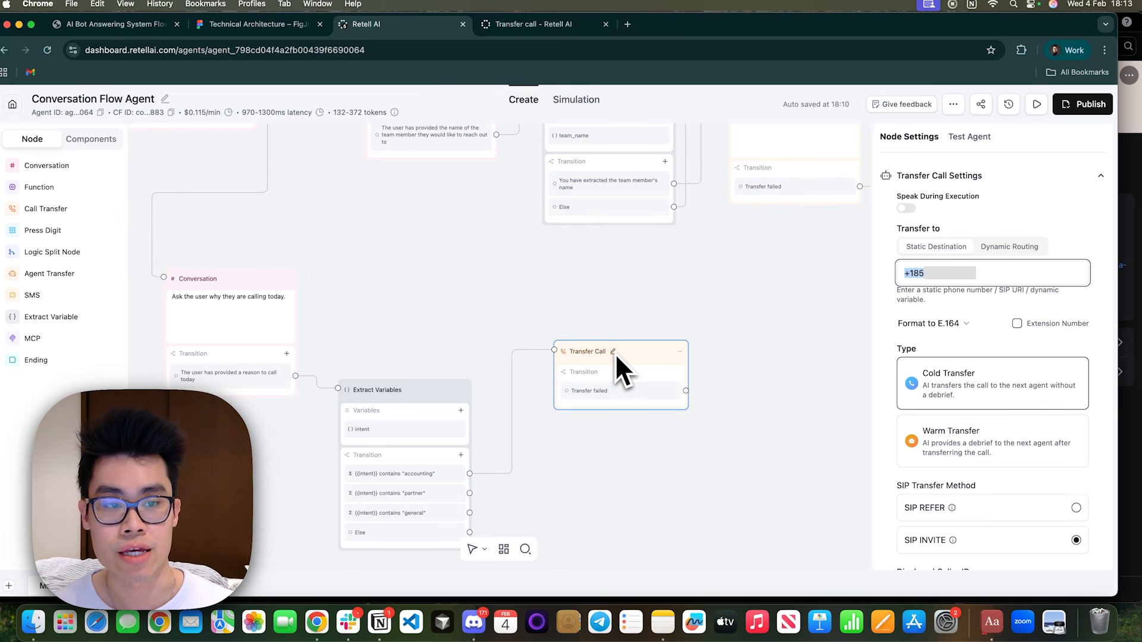
click(1002, 455)
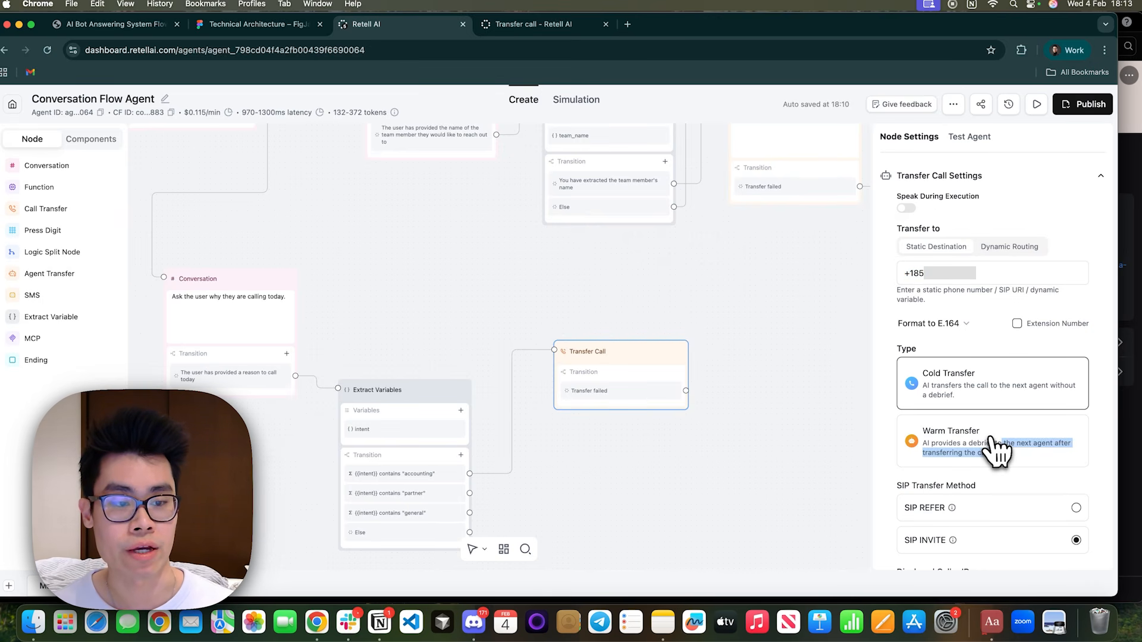
scroll(989, 448, down, 10)
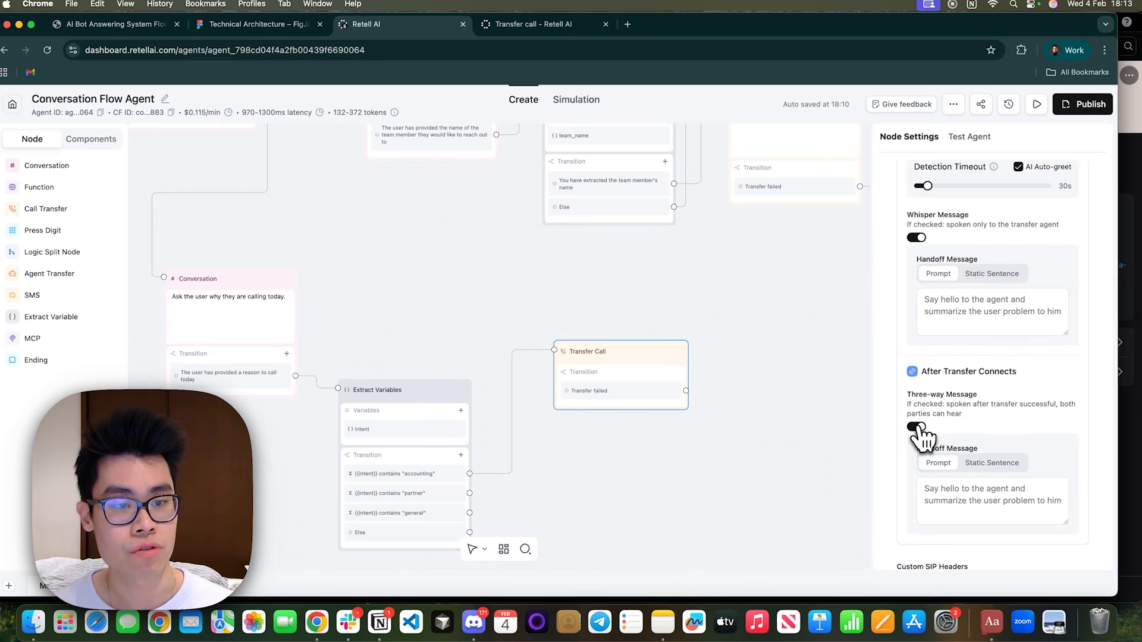
click(917, 426)
click(923, 238)
scroll(924, 249, up, 5)
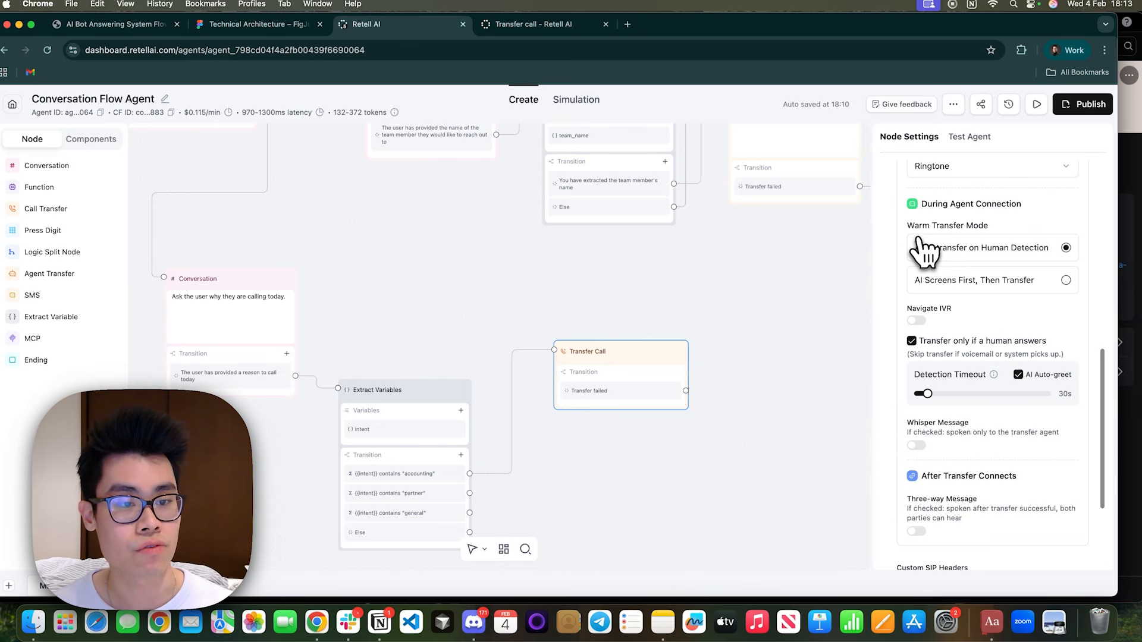
scroll(948, 366, up, 4)
scroll(948, 366, down, 8)
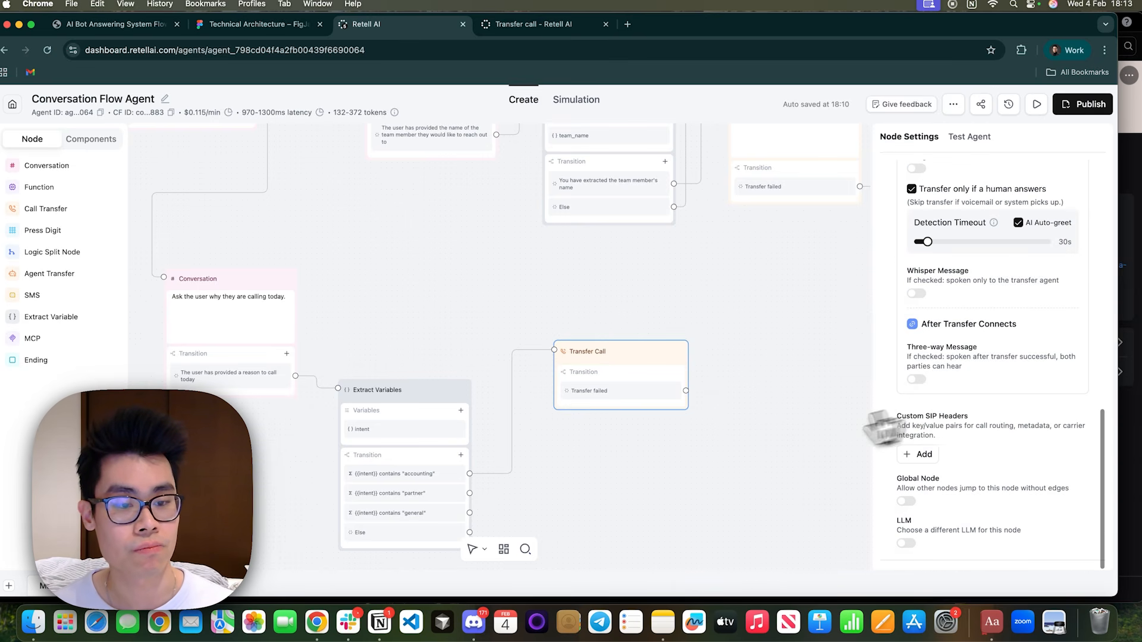
Enable Speak During Execution for the accounting Transfer Call with the prompt "Tell the user you are forwarding the call to the accounting team now".
click(763, 433)
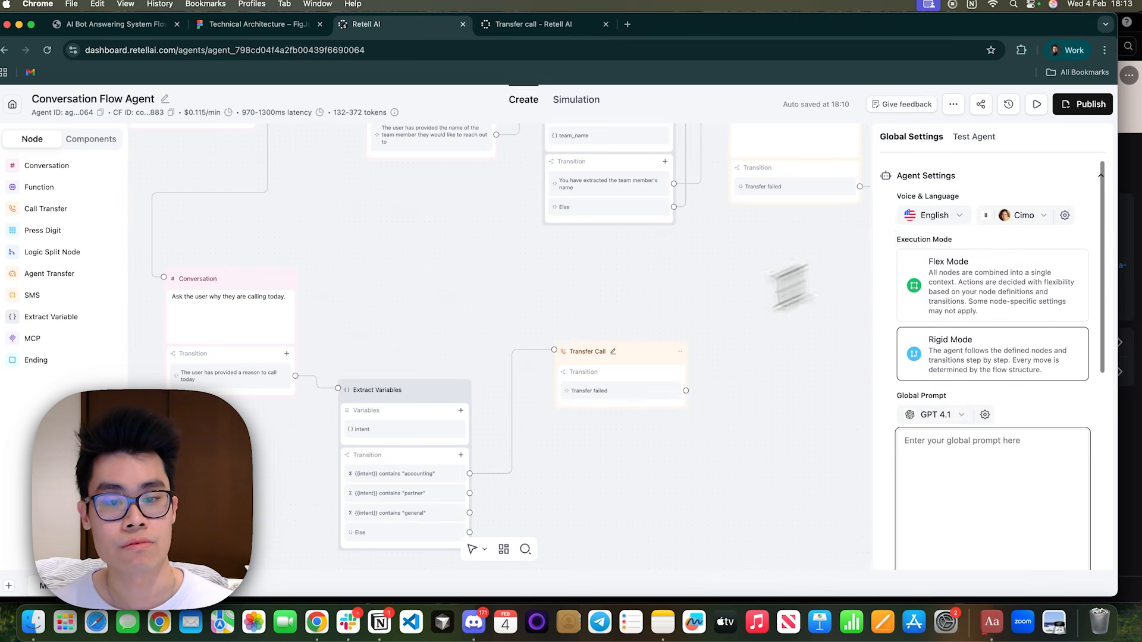
click(635, 403)
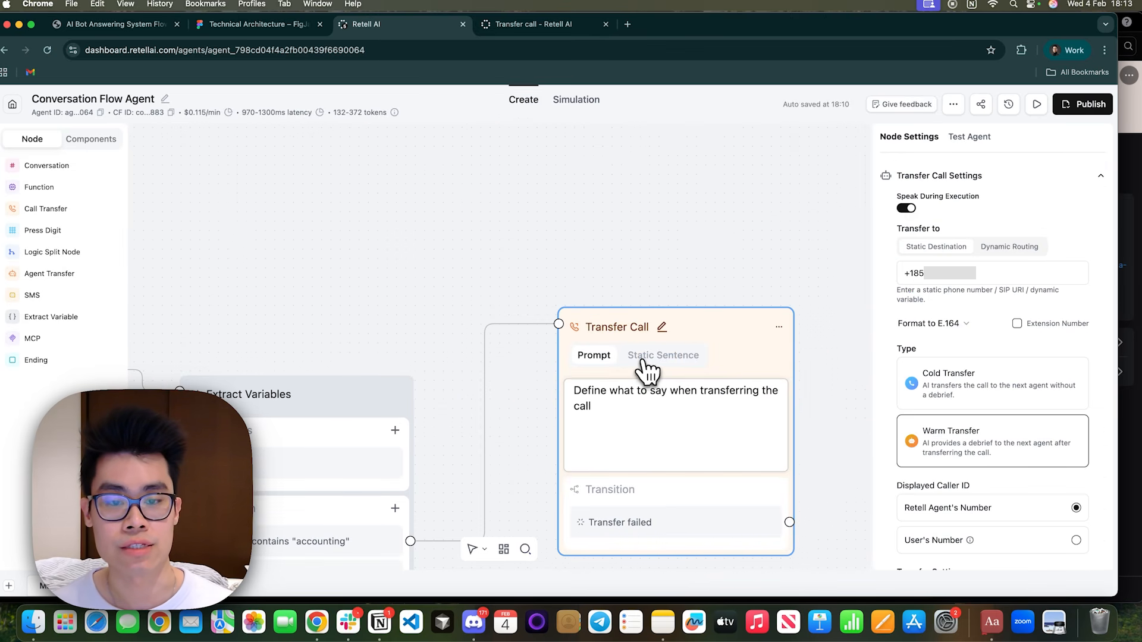
click(646, 368)
drag(623, 407, 591, 385)
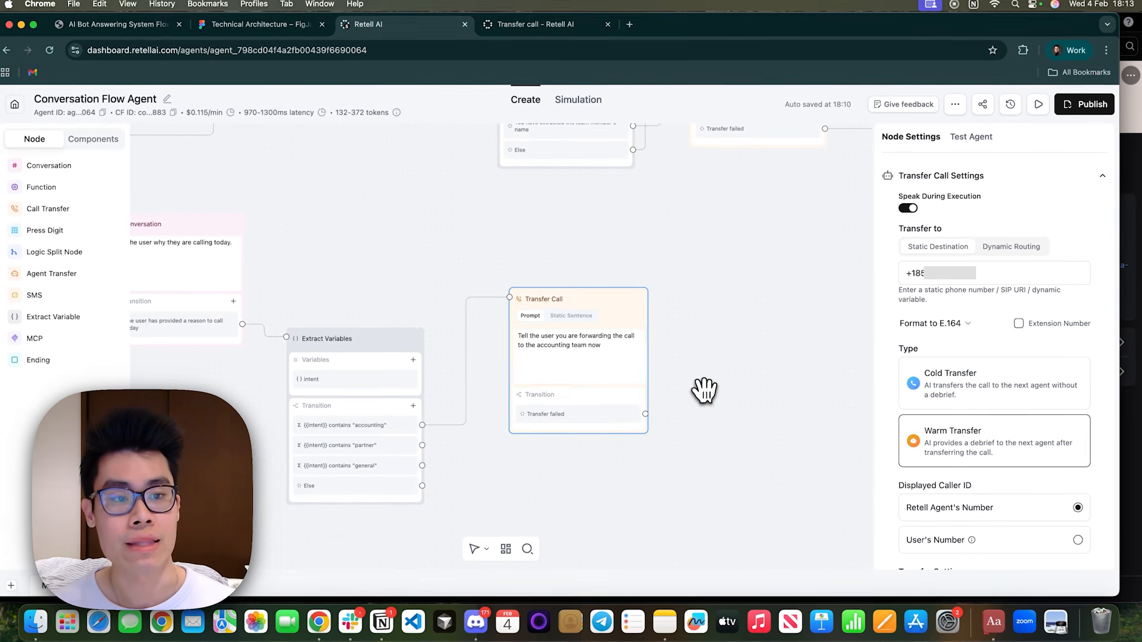
click(690, 393)
Connect the Transfer failed outcome of the {{team_name}} Transfer Call node to the Capture User Details node.
scroll(732, 372, down, 5)
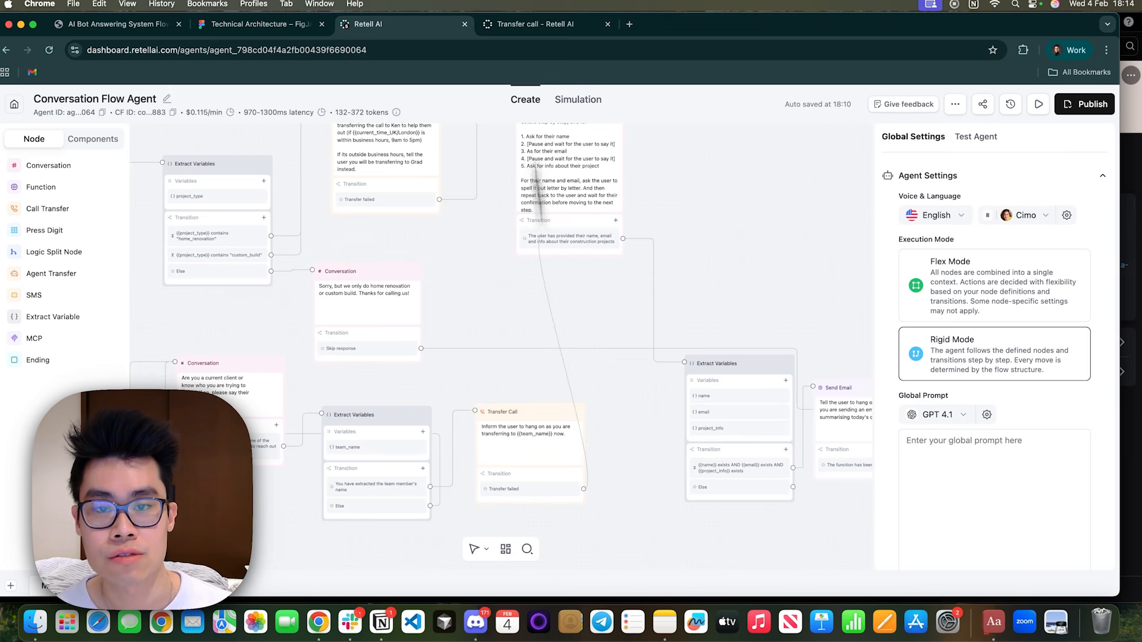
scroll(512, 238, up, 3)
drag(575, 250, 729, 297)
drag(572, 446, 553, 305)
Connect the Transfer failed outcome of the accounting Transfer Call node to the Capture User Details node.
scroll(521, 416, down, 5)
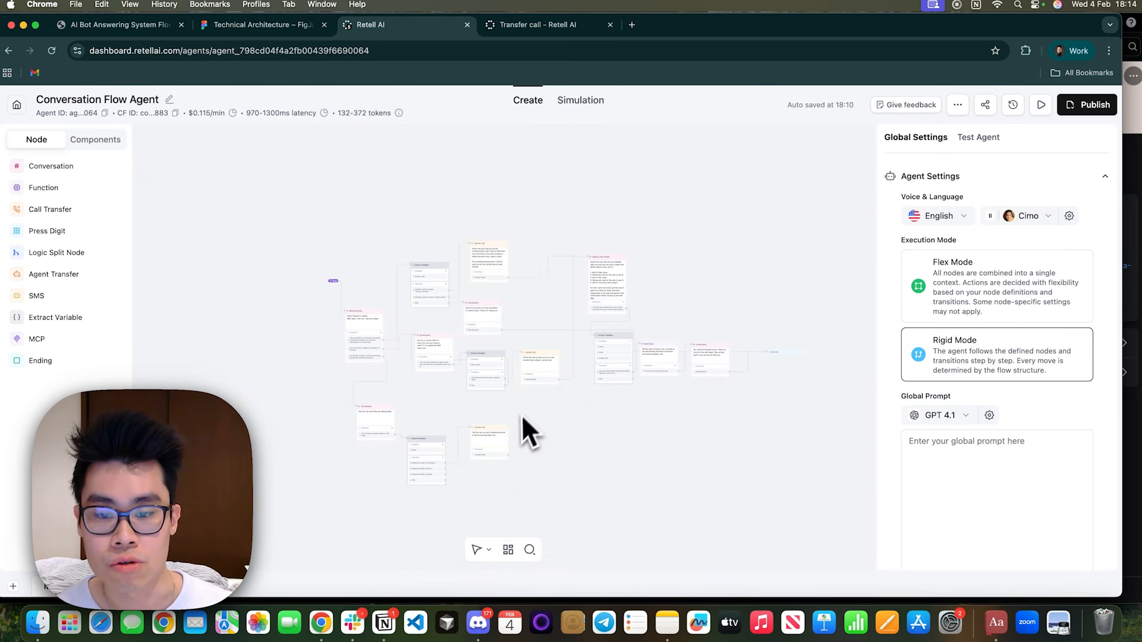
scroll(525, 420, up, 3)
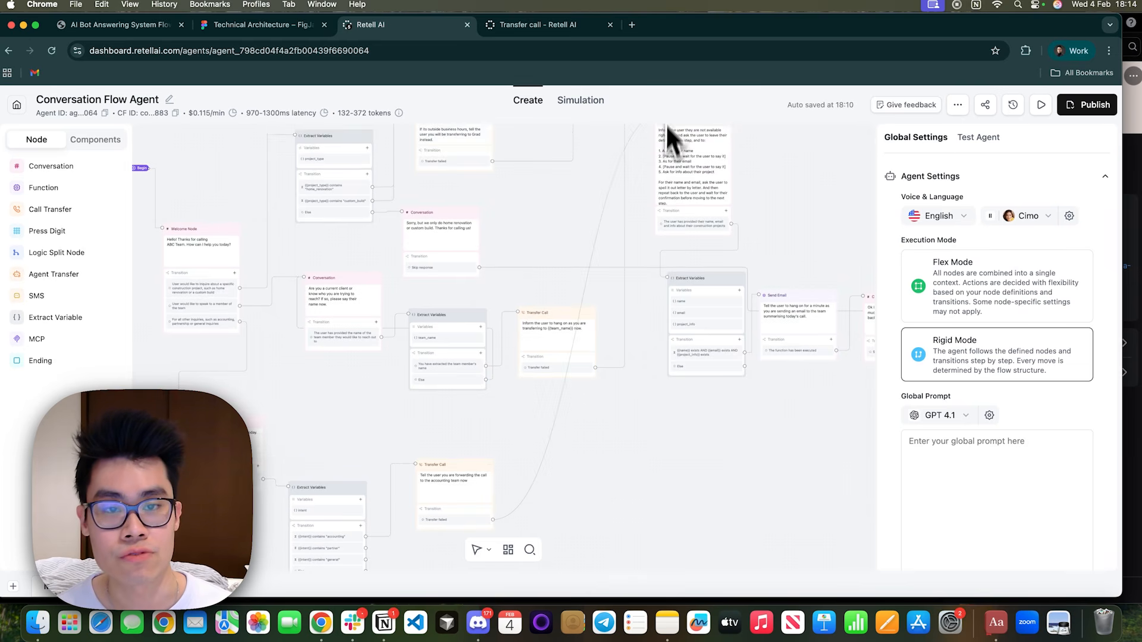
drag(665, 124, 654, 271)
scroll(727, 288, up, 2)
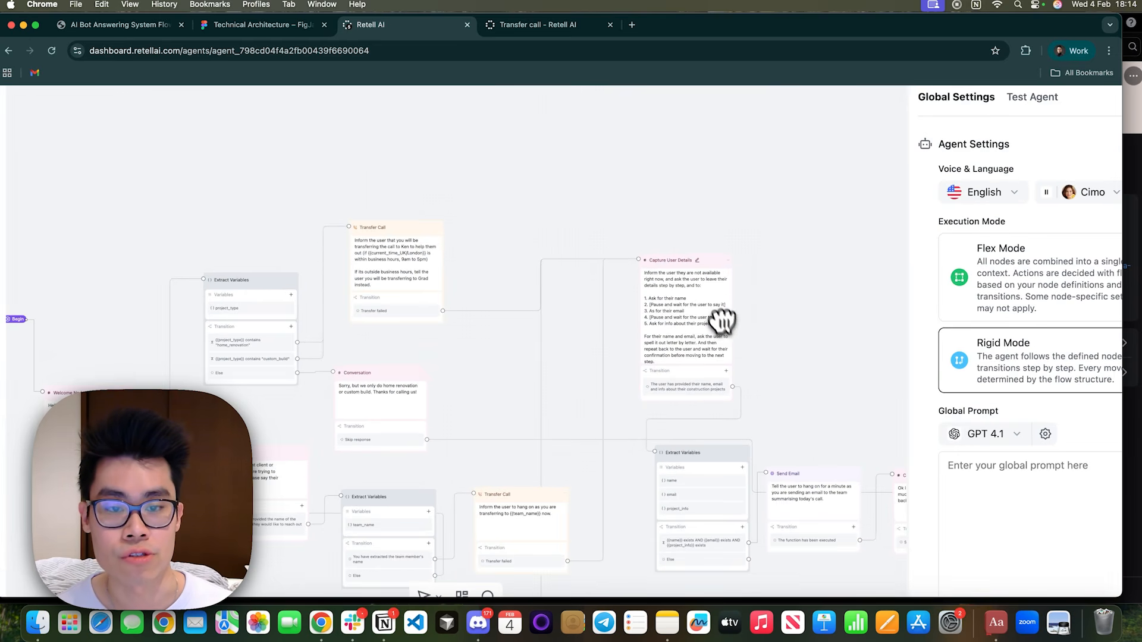
scroll(660, 303, down, 2)
drag(722, 316, 694, 222)
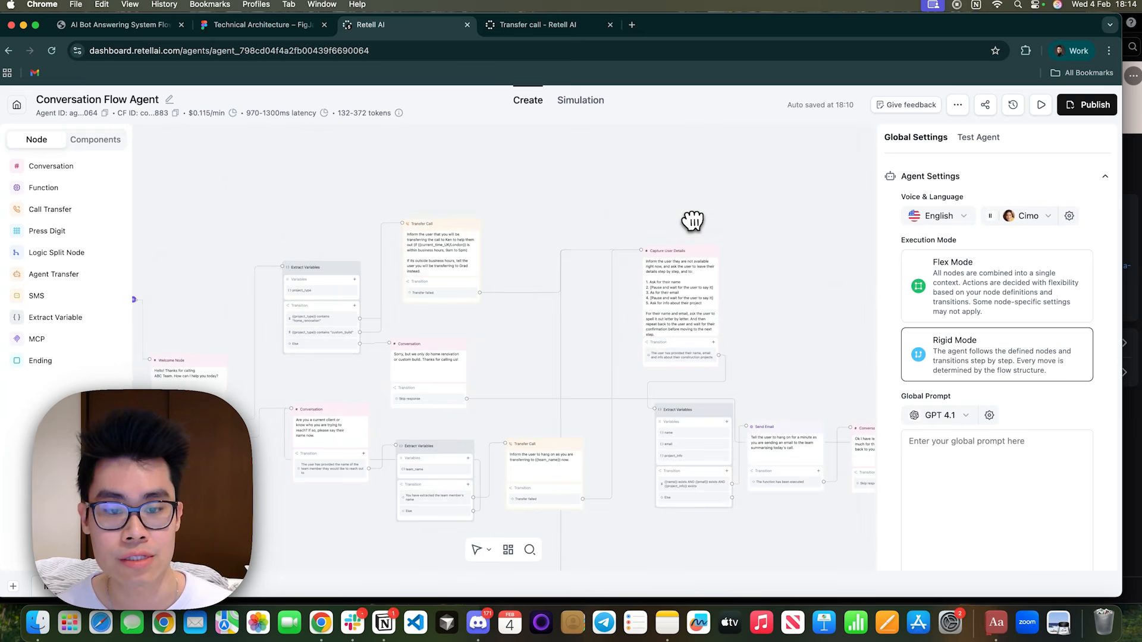
drag(734, 434, 639, 302)
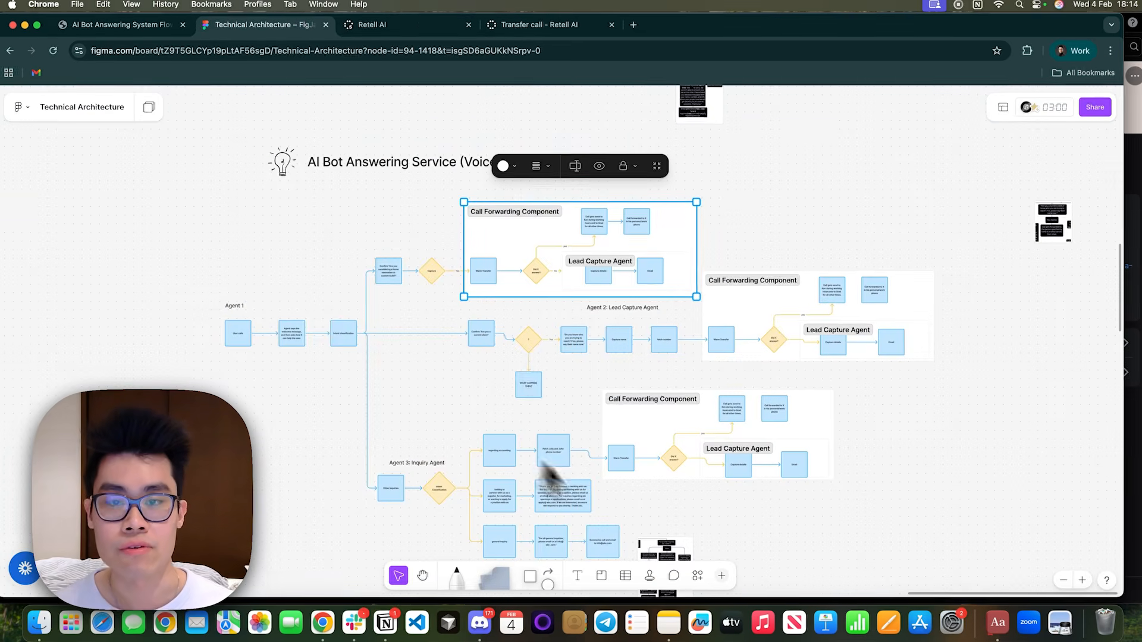
Extend the intent variable's description in the Retell AI flow with "It can either be accounting, partnership or general".
click(377, 27)
scroll(592, 472, right, 3)
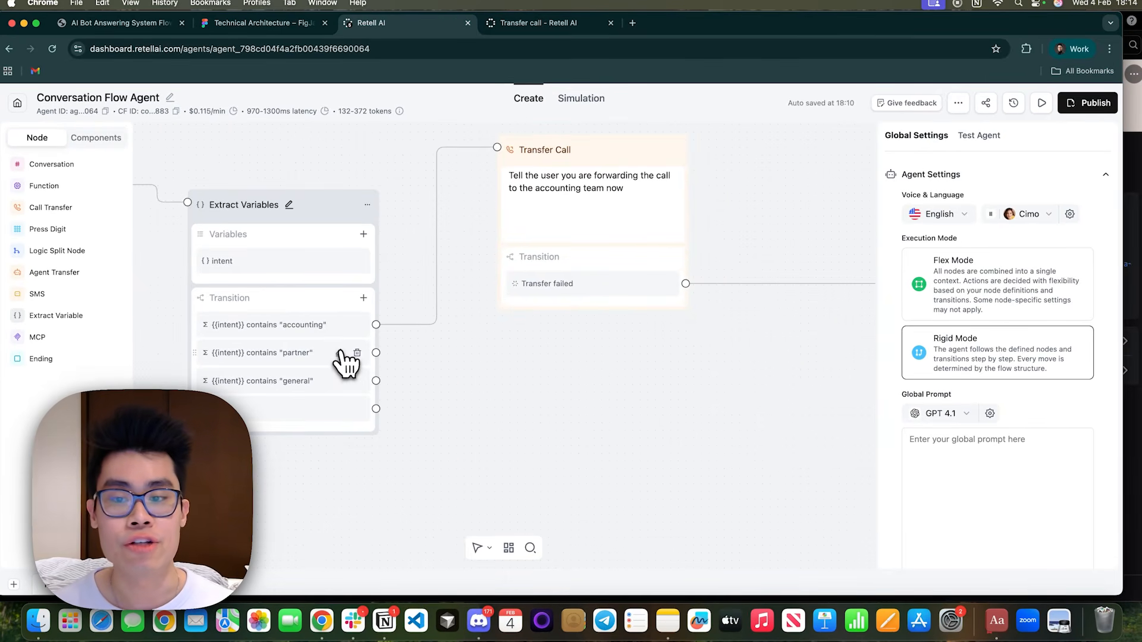
click(347, 356)
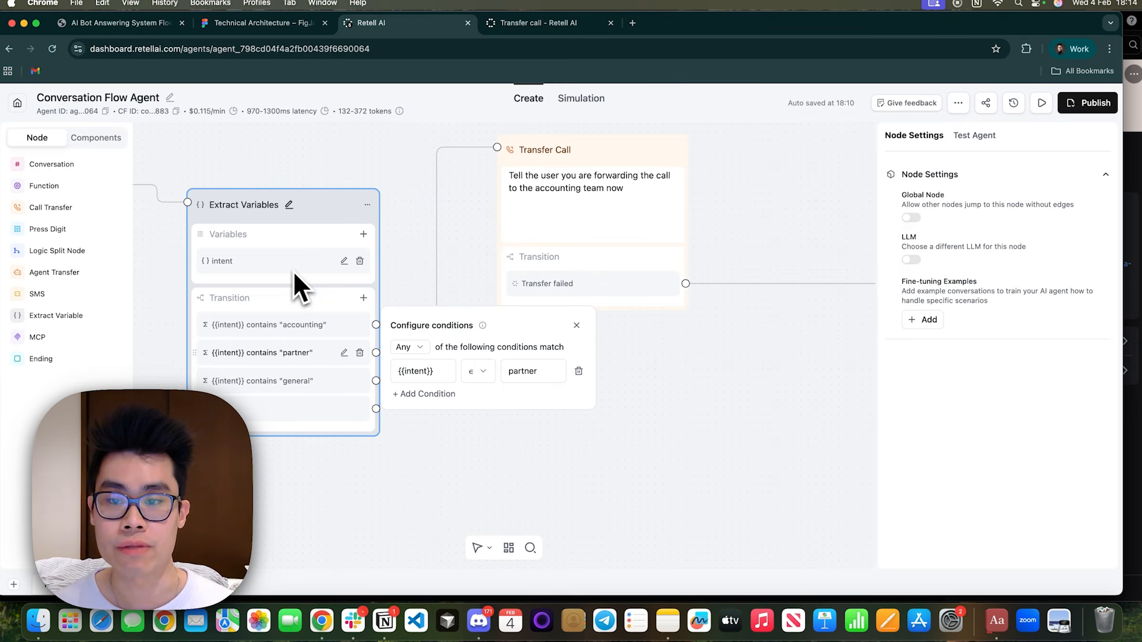
click(344, 261)
click(474, 351)
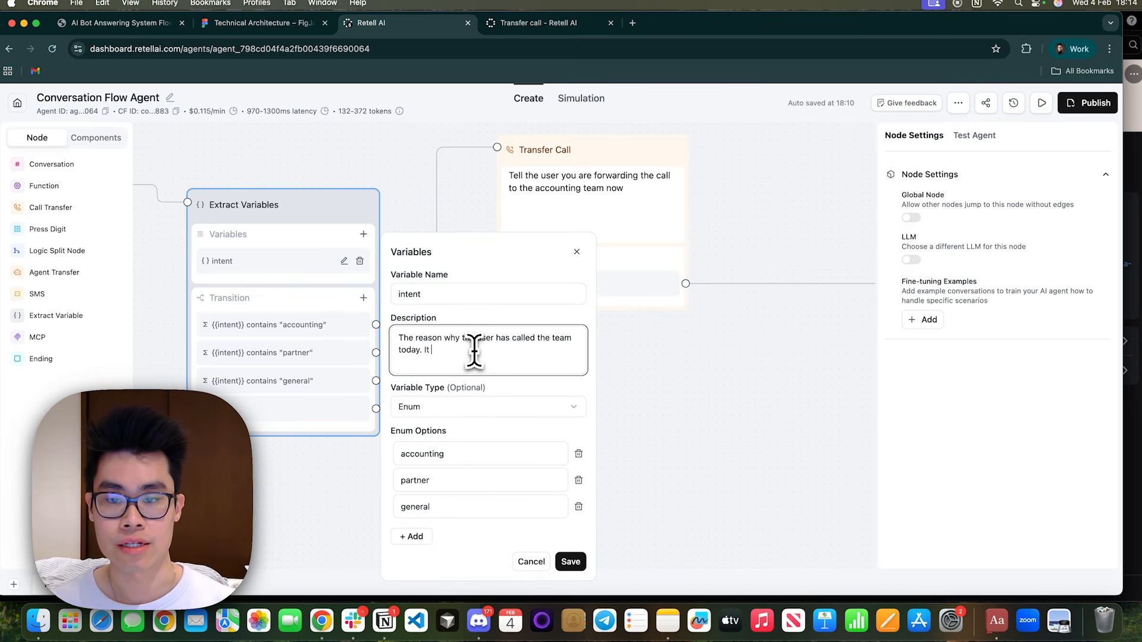
text(ther be accounting, partnershi)
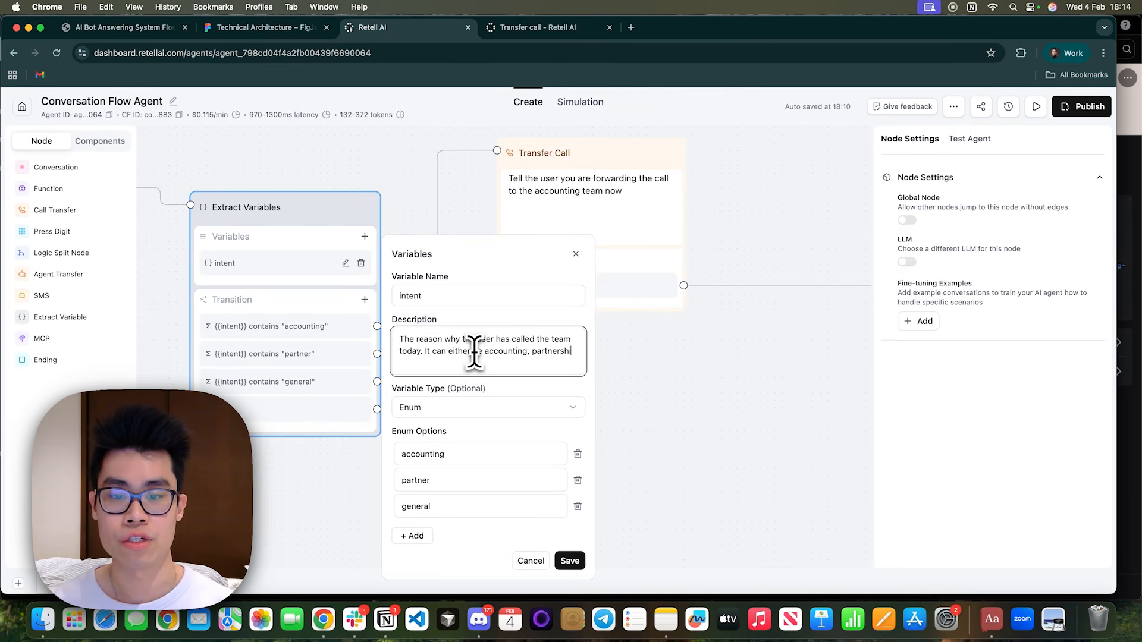
text(p or general)
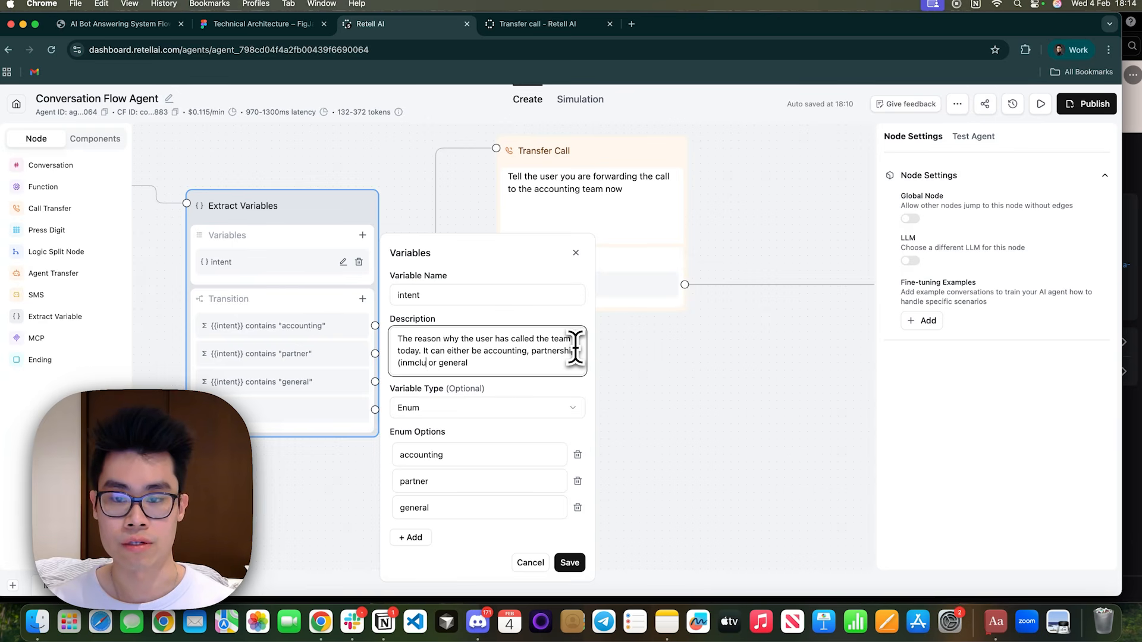
Insert "(including marketing and application for a job with you)" after partnership in the intent description and save the variable.
key(BackSpace)
key(BackSpace)
key(BackSpace)
key(BackSpace)
text(cluding marketing and application)
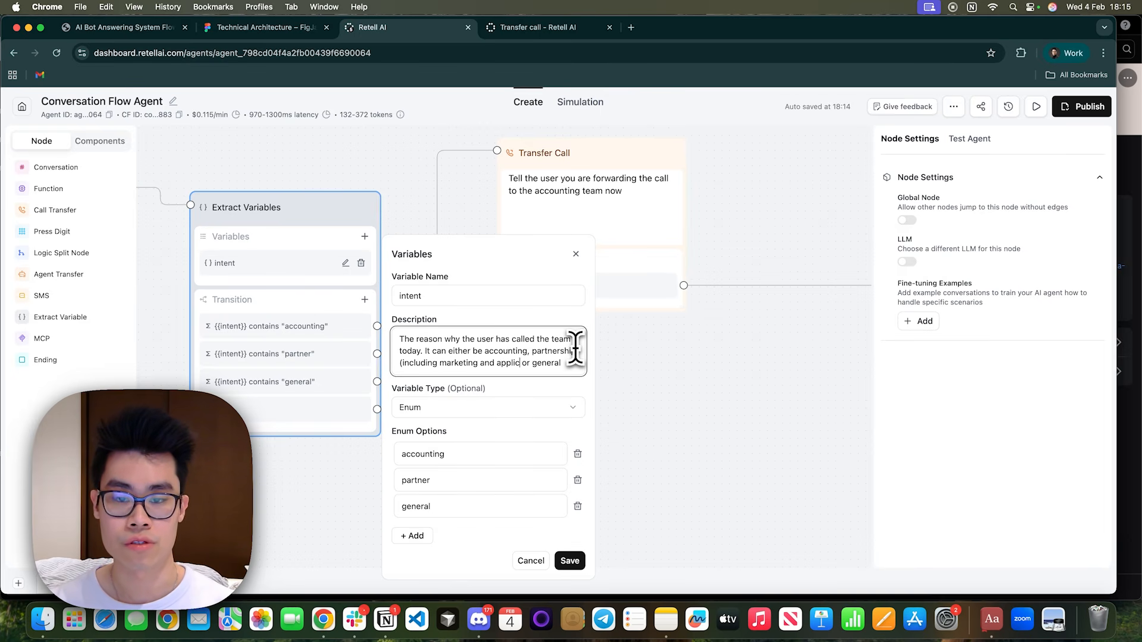
text( for a job with you))
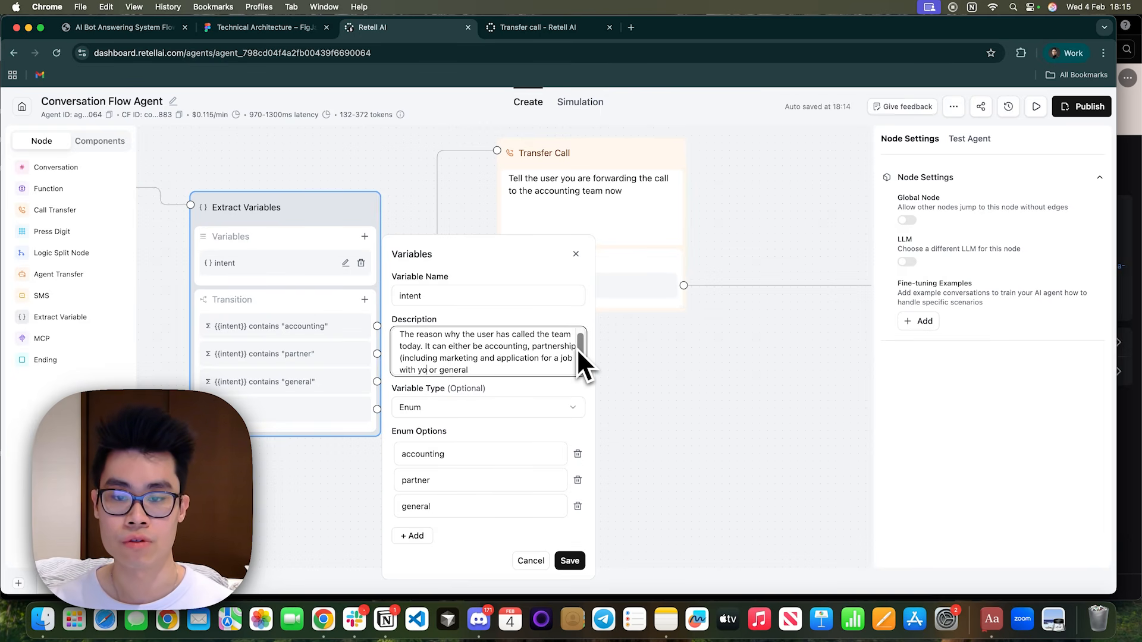
click(569, 561)
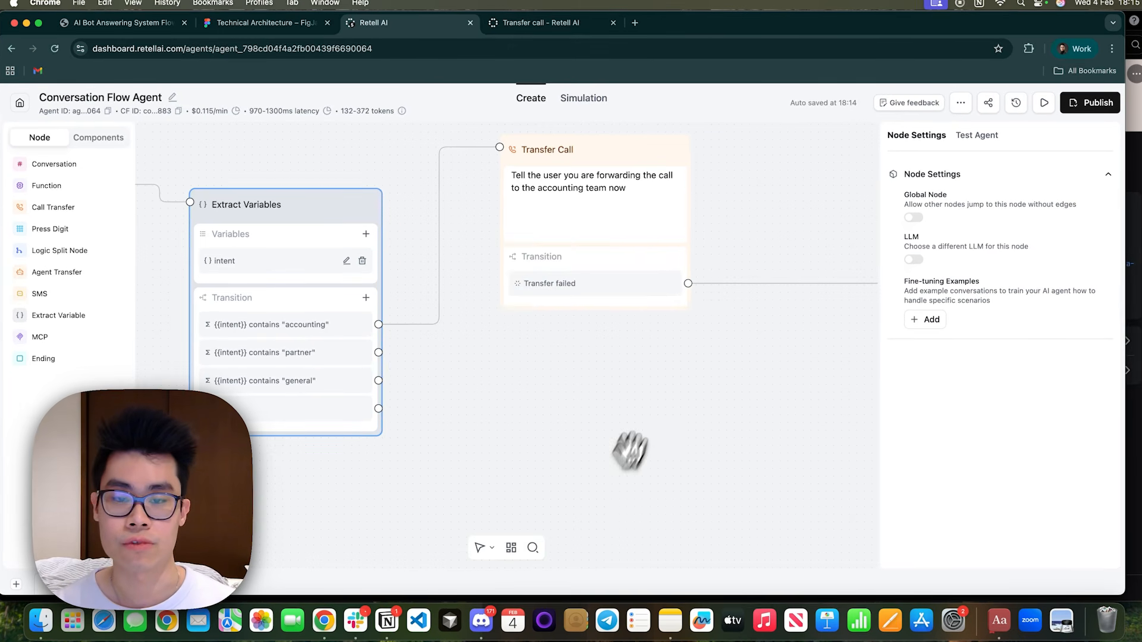
Add a Conversation node connected to the {{intent}} contains "partner" transition and set it to Static Sentence.
click(45, 164)
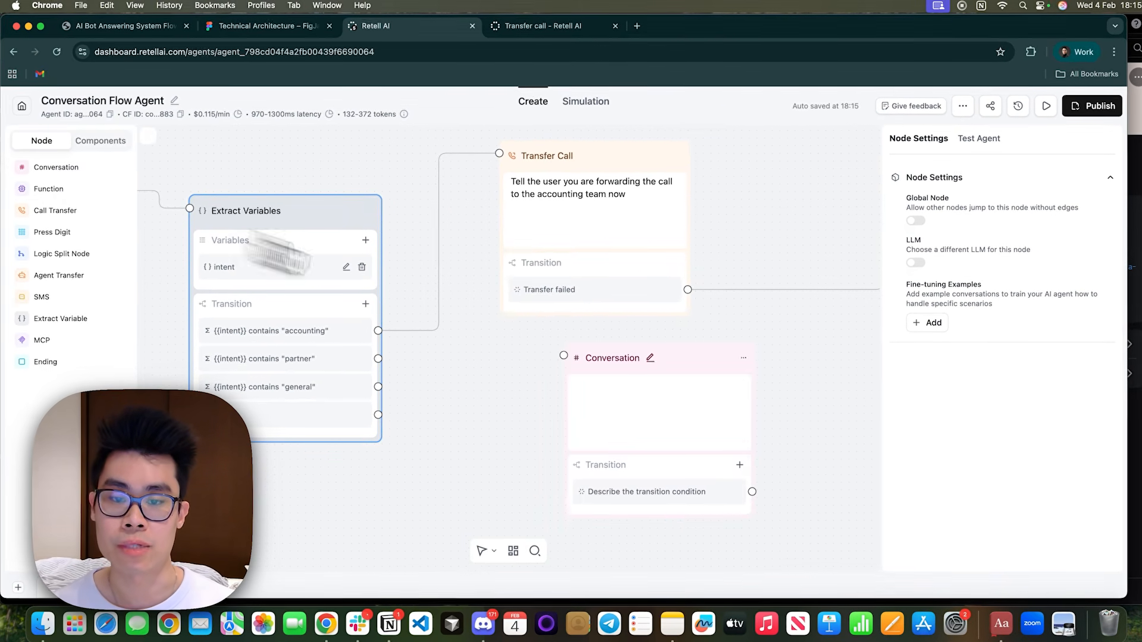
click(628, 384)
click(636, 384)
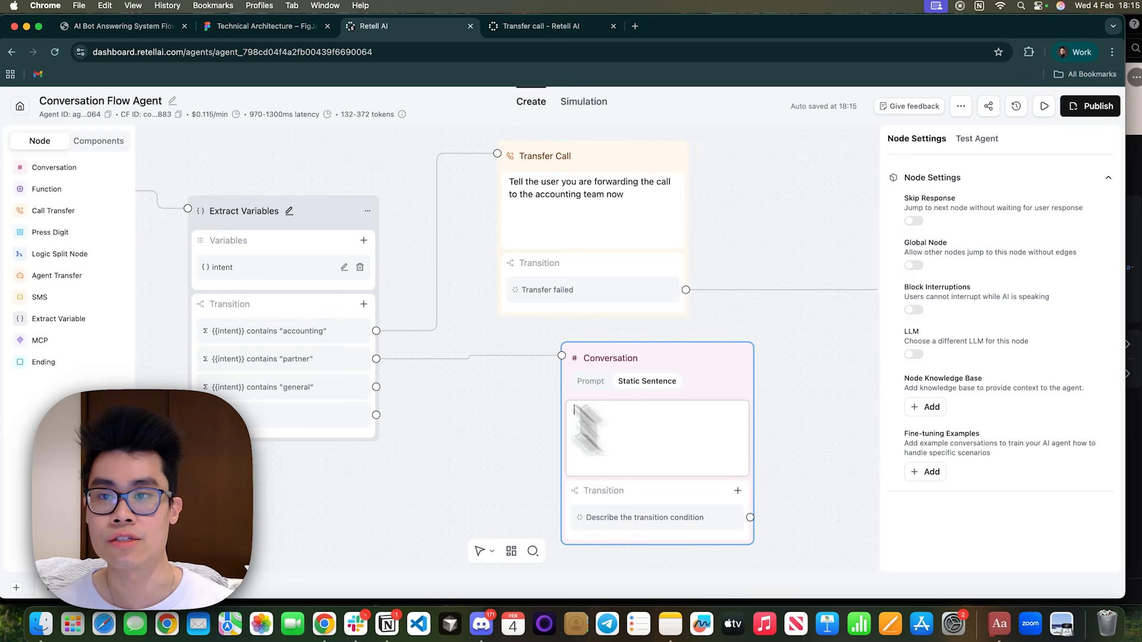
Copy the partner inquiry reply from the flow chart PDF into the new Conversation node's static sentence.
click(162, 26)
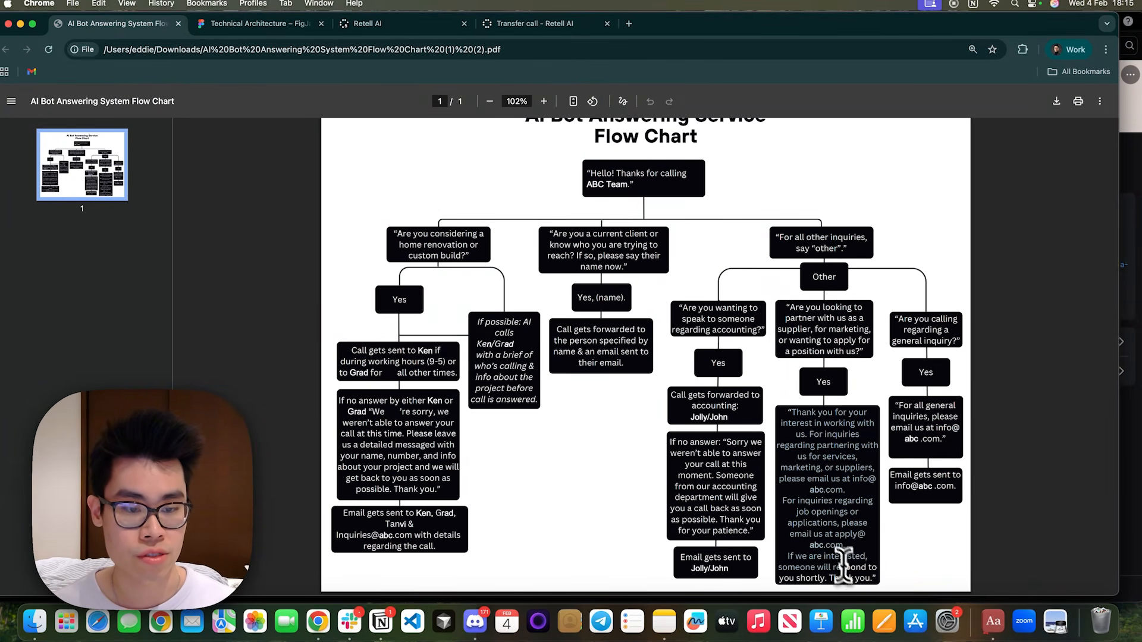
click(371, 25)
text(Thank you for your interest in working with us. For inquiries regarding partnering with us for services, marketing, or suppliers, please email us at info@ abc.com. For inquiries regarding job openings or applications, please email us at apply@ abc.com. If we are interested, someone will respond to you shortly. Thank you.)
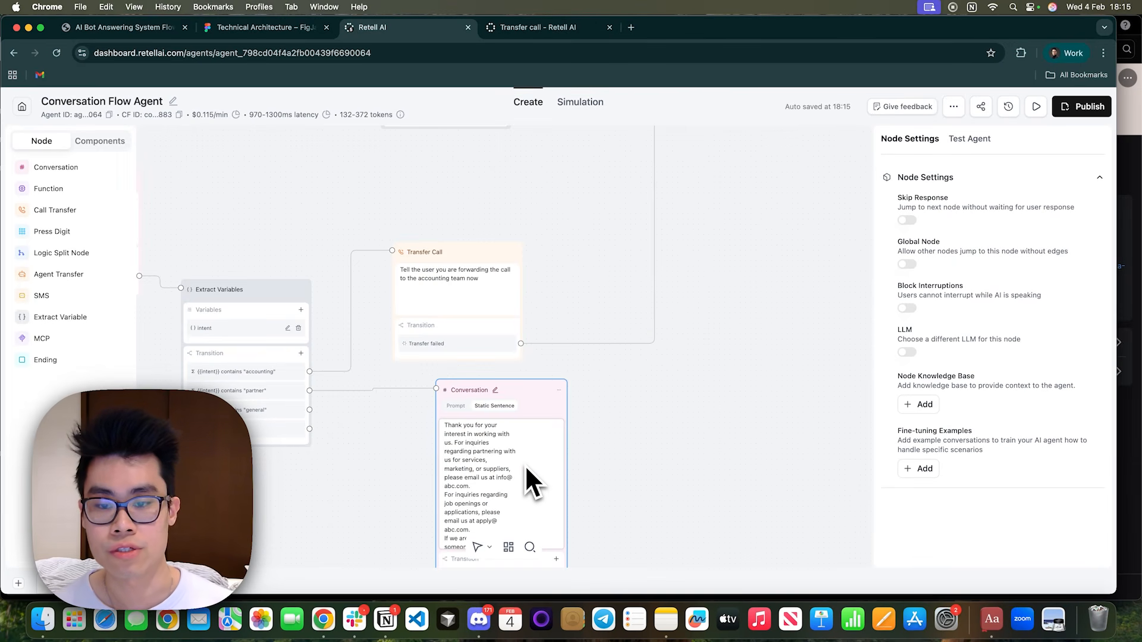
drag(622, 480, 656, 410)
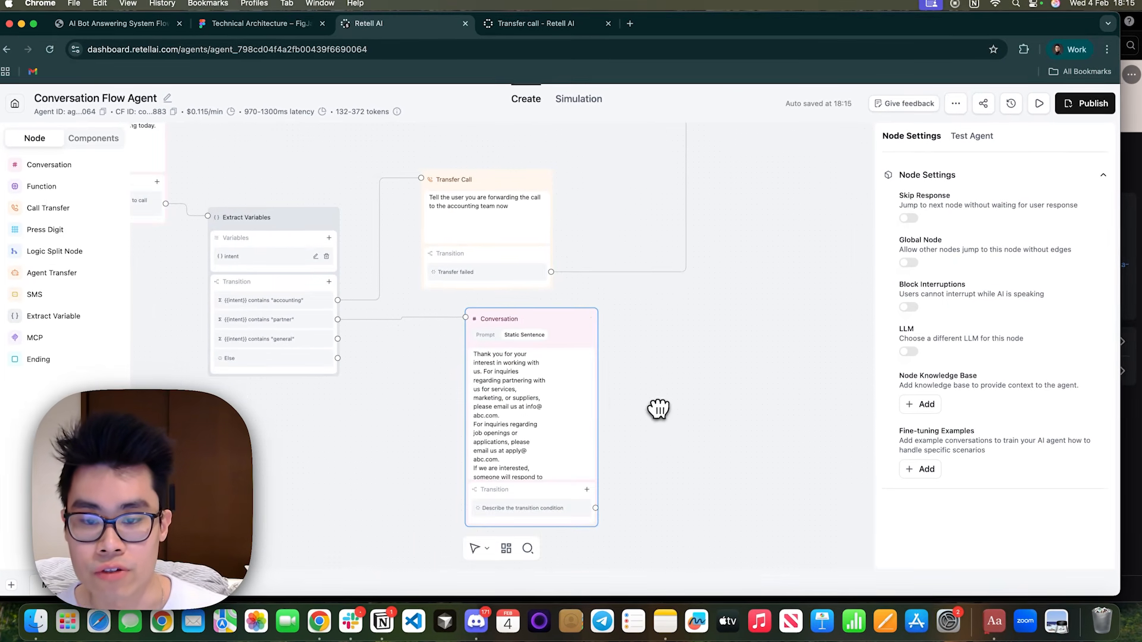
Remove the line break inside the first e-mail address of the partner message.
scroll(516, 399, down, 1)
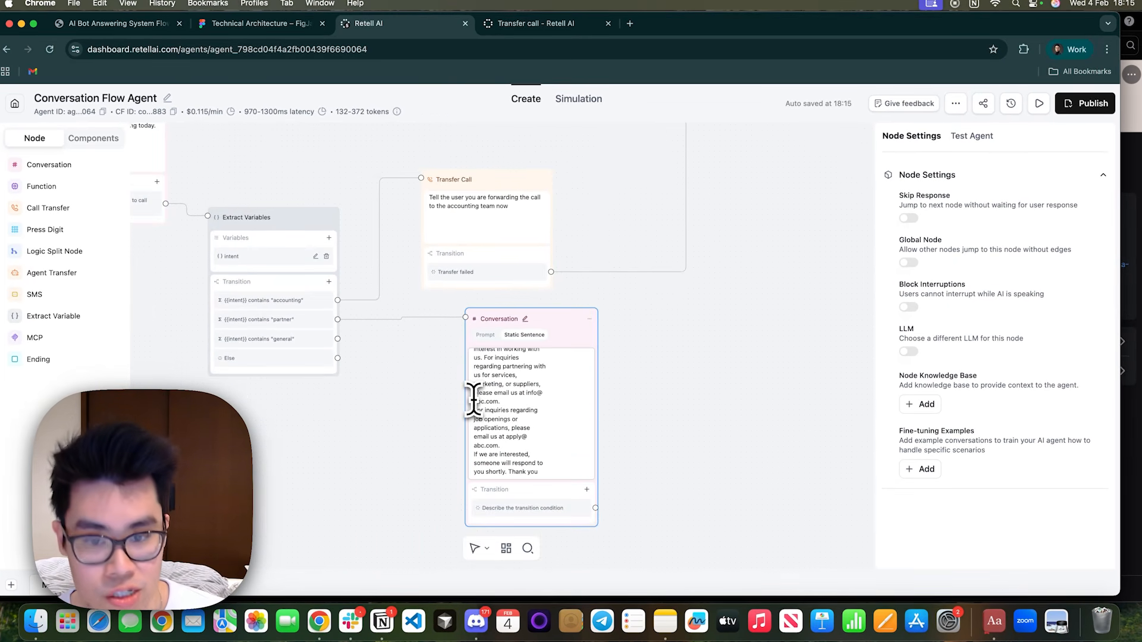
click(474, 402)
key(BackSpace)
scroll(494, 392, up, 1)
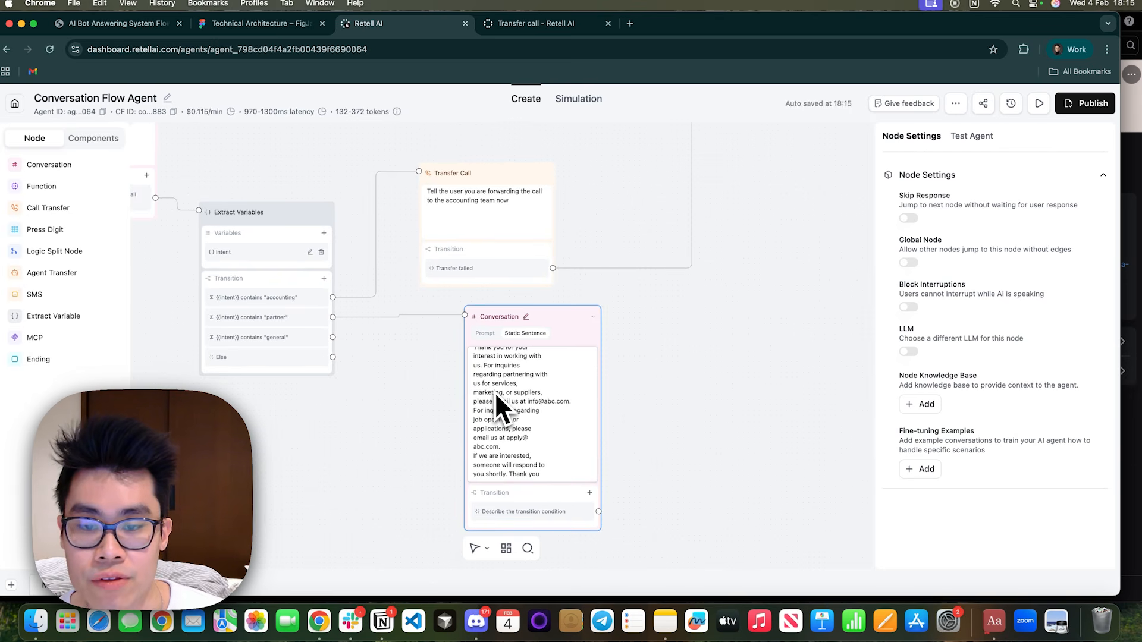
scroll(632, 500, down, 2)
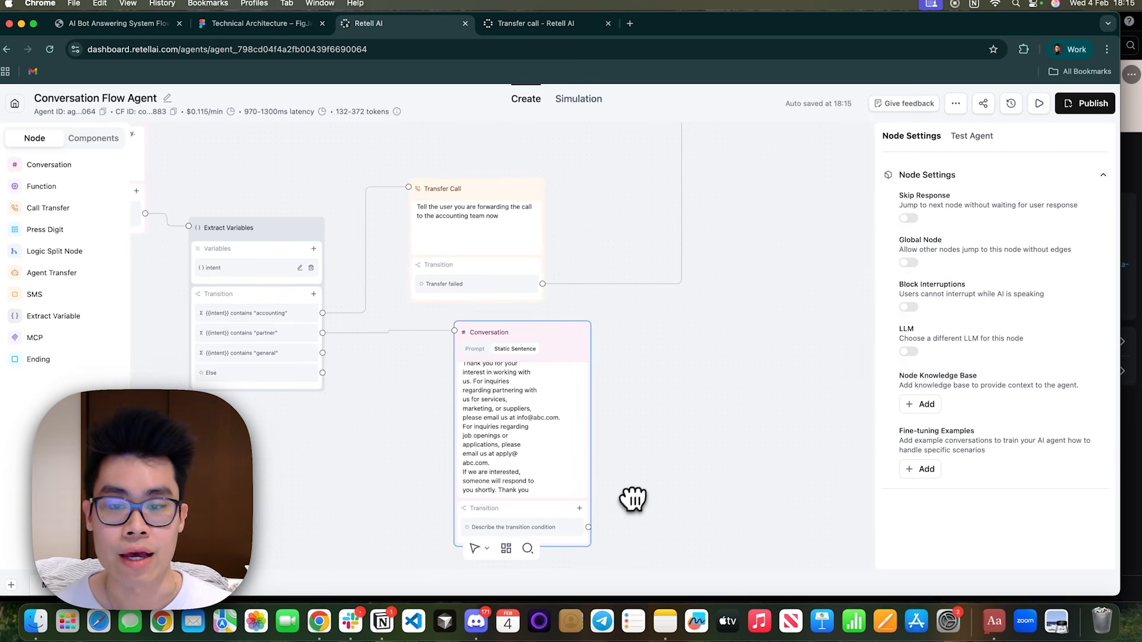
Enable Skip Response for the partner Conversation node and move it below the Send Email node.
scroll(609, 504, down, 2)
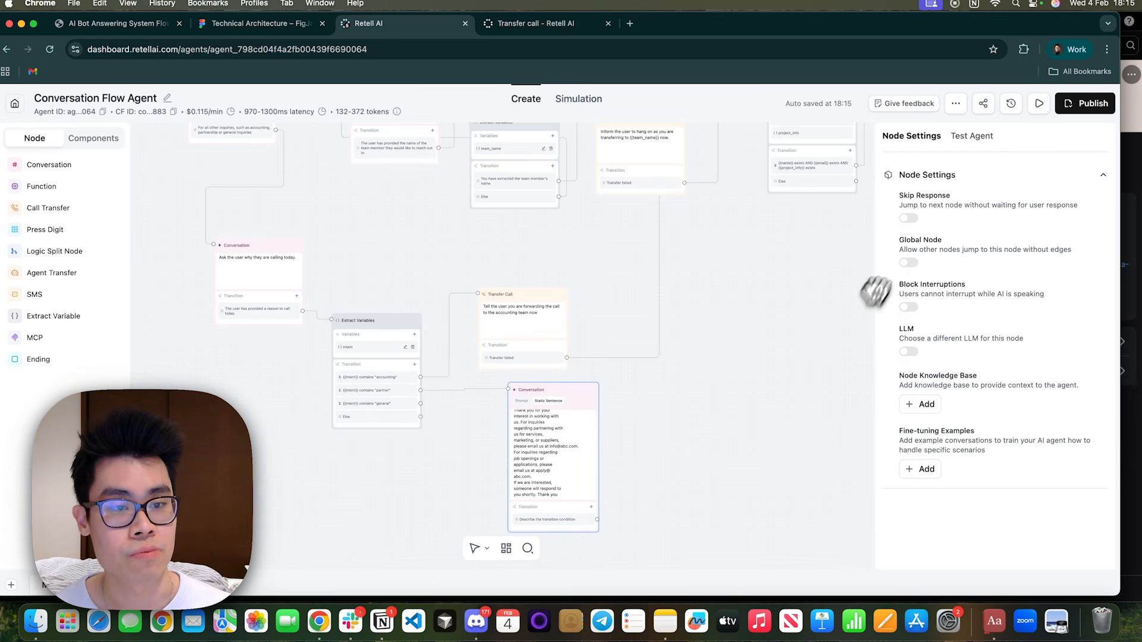
click(907, 218)
scroll(740, 395, down, 3)
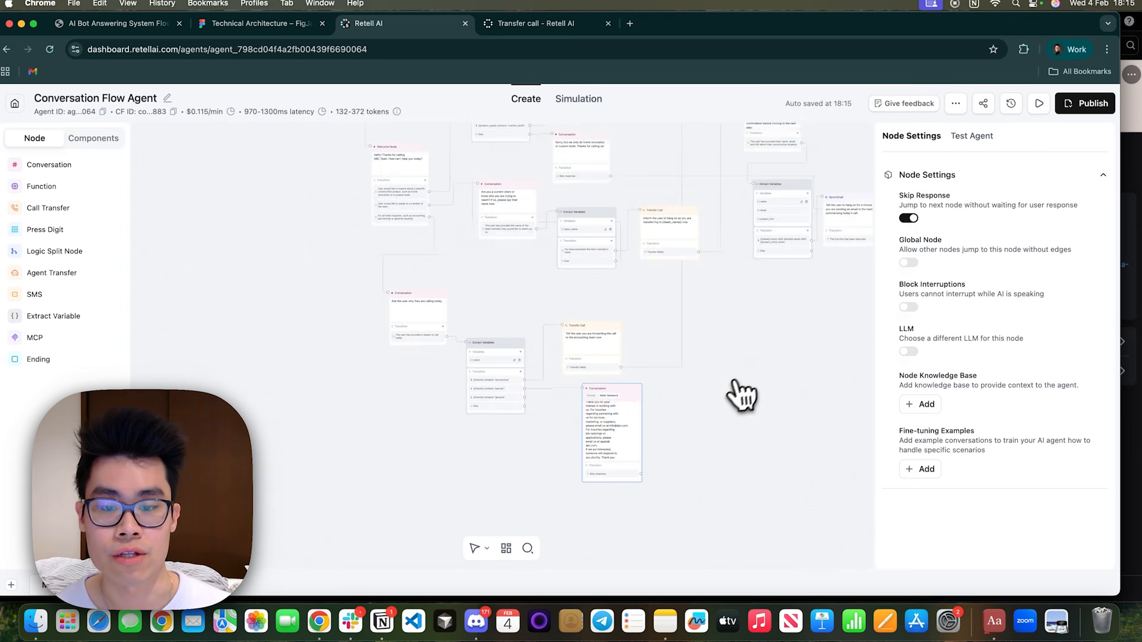
drag(330, 413, 589, 311)
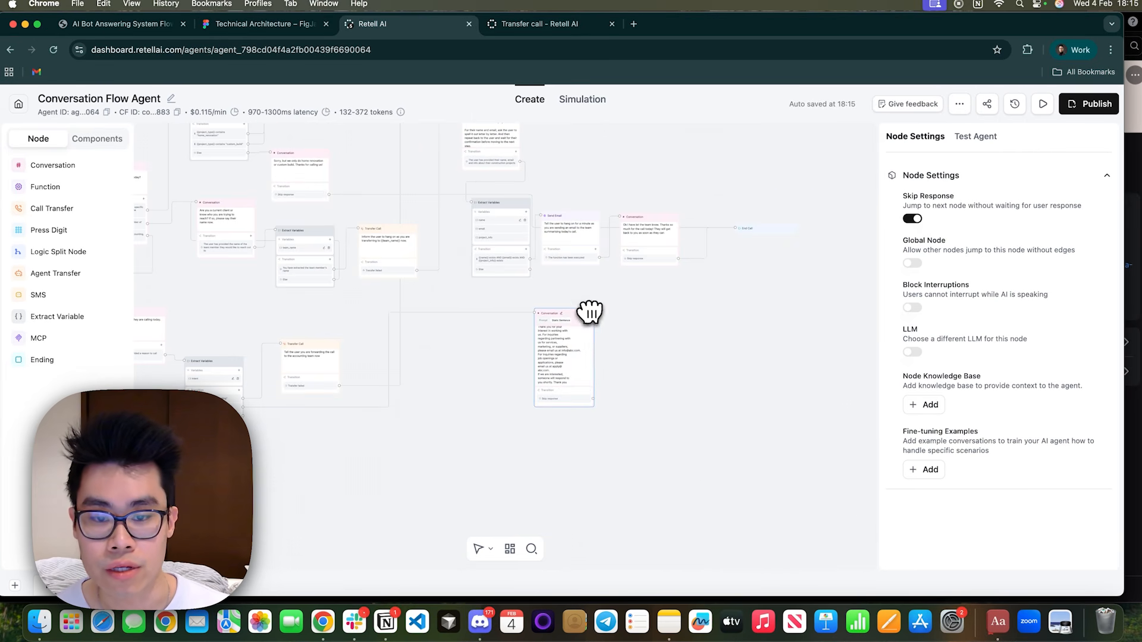
Connect the Skip response outcome of the partner Conversation node to the End Call node.
drag(595, 401, 741, 360)
scroll(623, 368, up, 3)
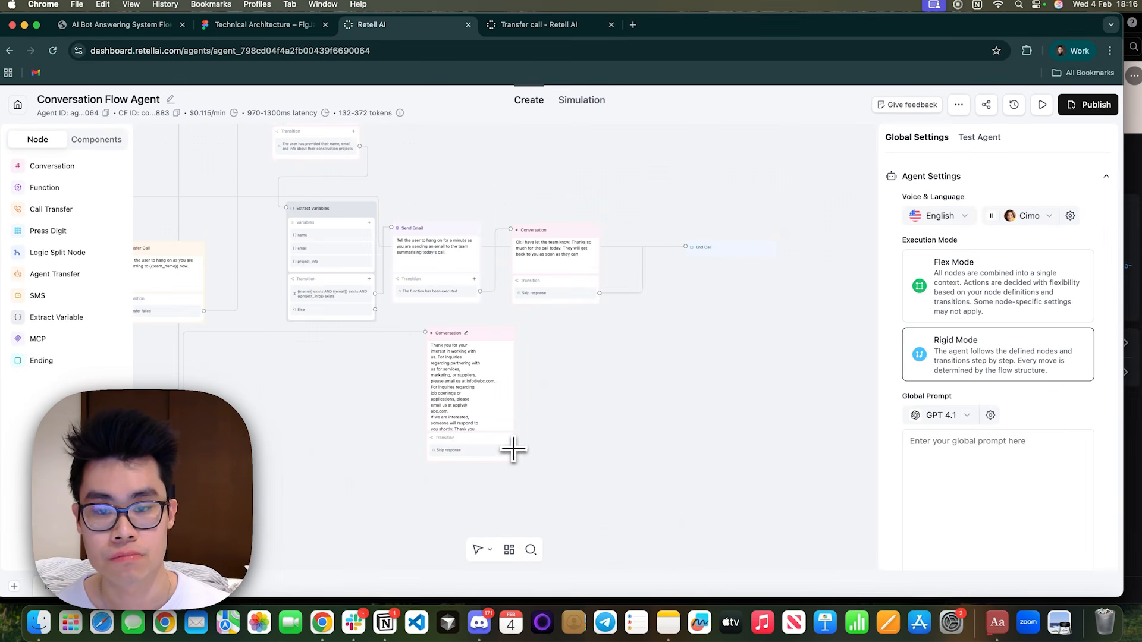
drag(513, 451, 685, 249)
Copy the general inquiries reply from the flow chart PDF and return to the Retell AI conversation flow.
drag(354, 431, 913, 296)
scroll(517, 419, up, 5)
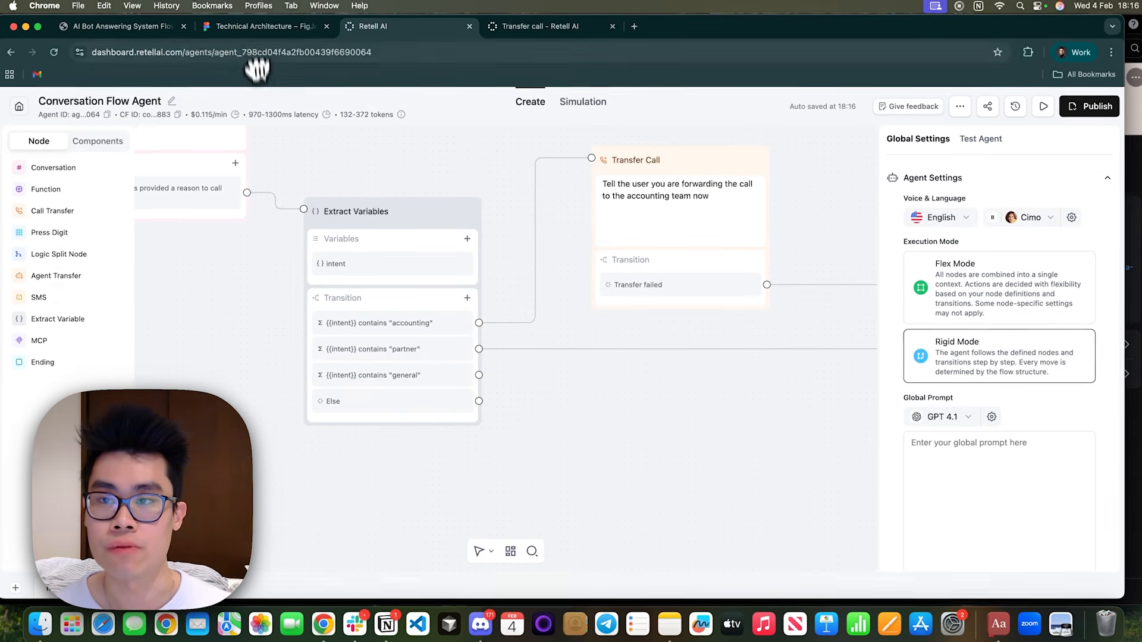
click(119, 24)
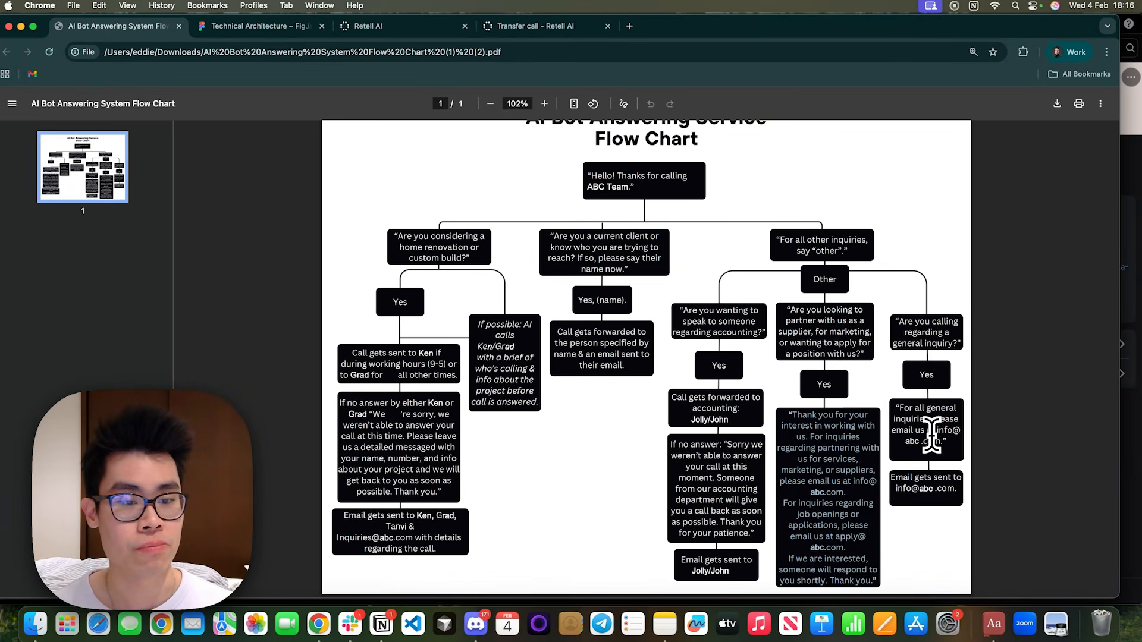
drag(942, 441, 895, 400)
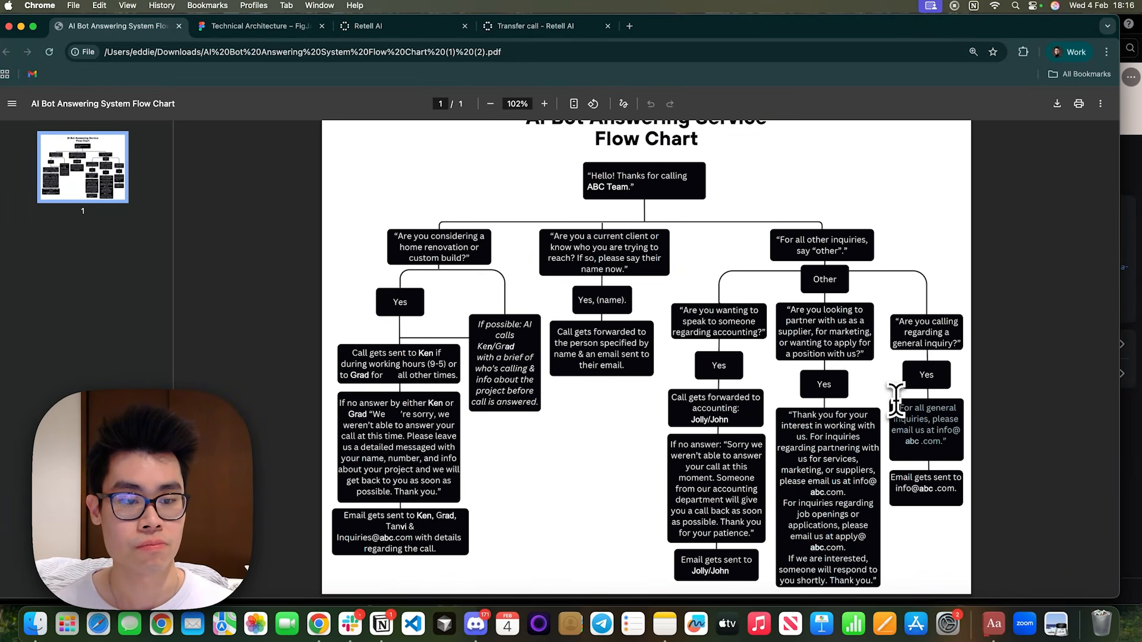
click(262, 26)
click(380, 26)
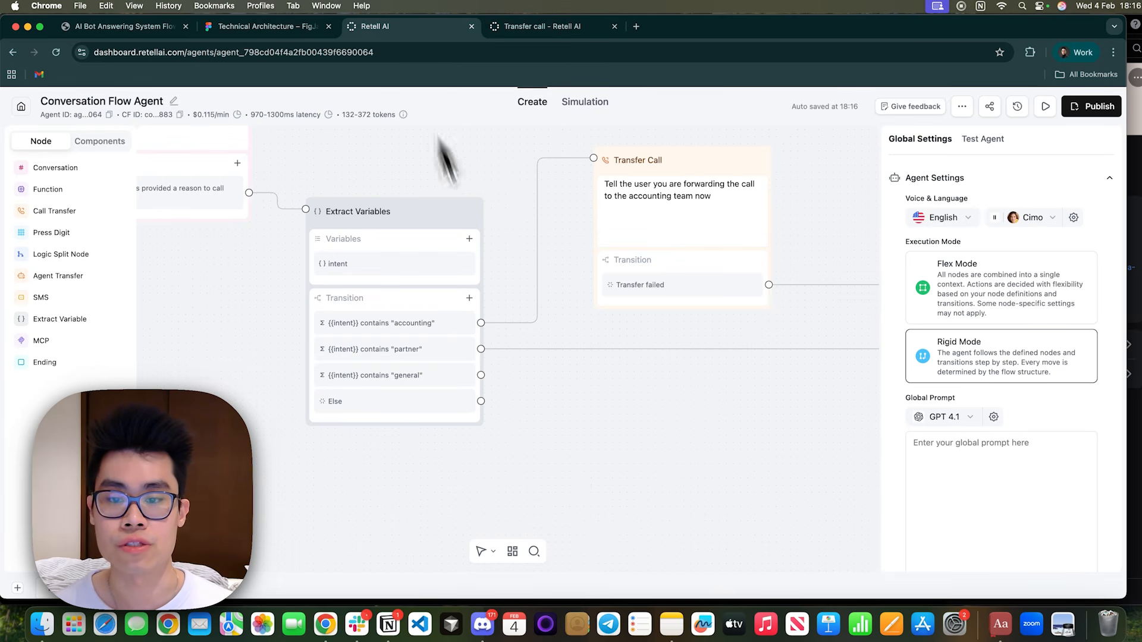
Add a Static Sentence Conversation node with the copied general inquiries reply and connect the {{intent}} contains "general" transition to it.
drag(556, 422, 378, 422)
click(56, 169)
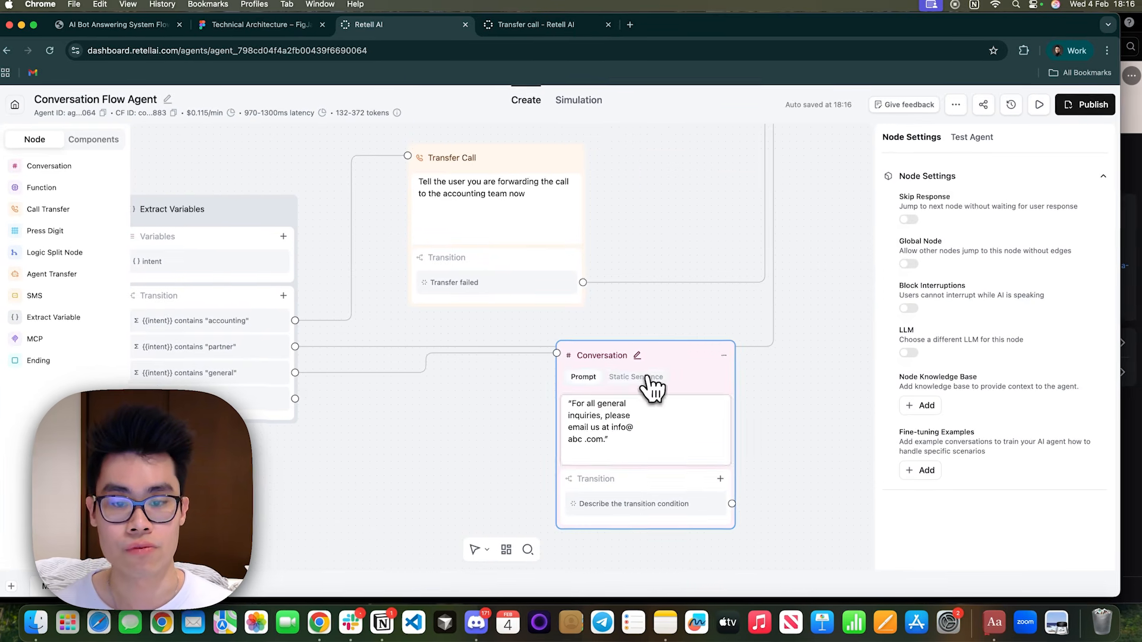
click(648, 378)
Remove the quotation marks and line breaks from the pasted general inquiries message.
click(569, 402)
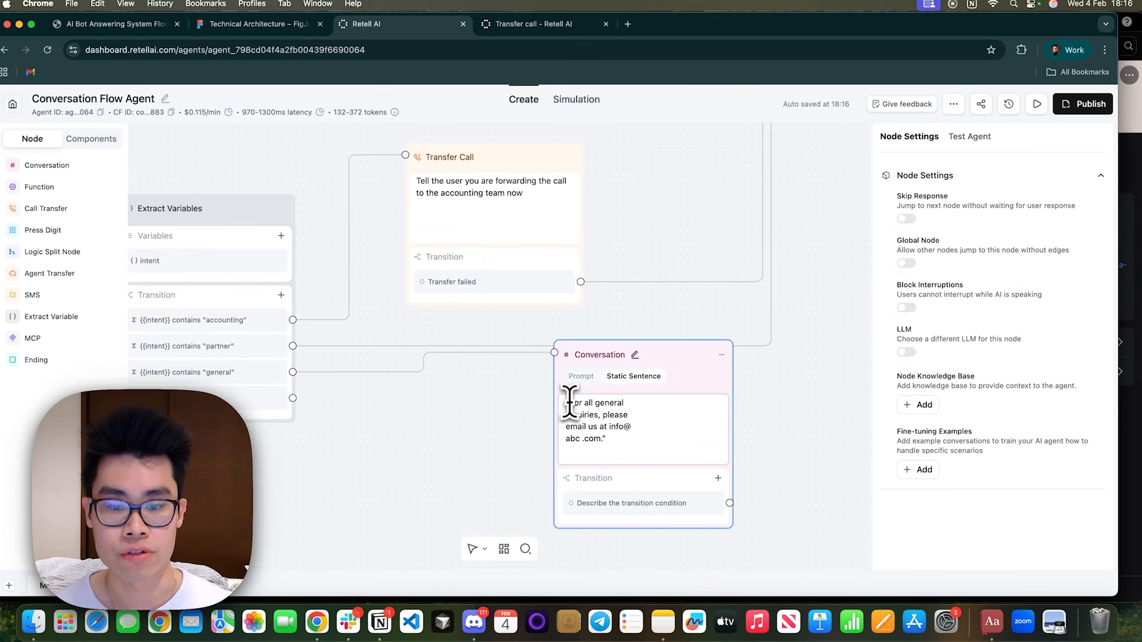
key(BackSpace)
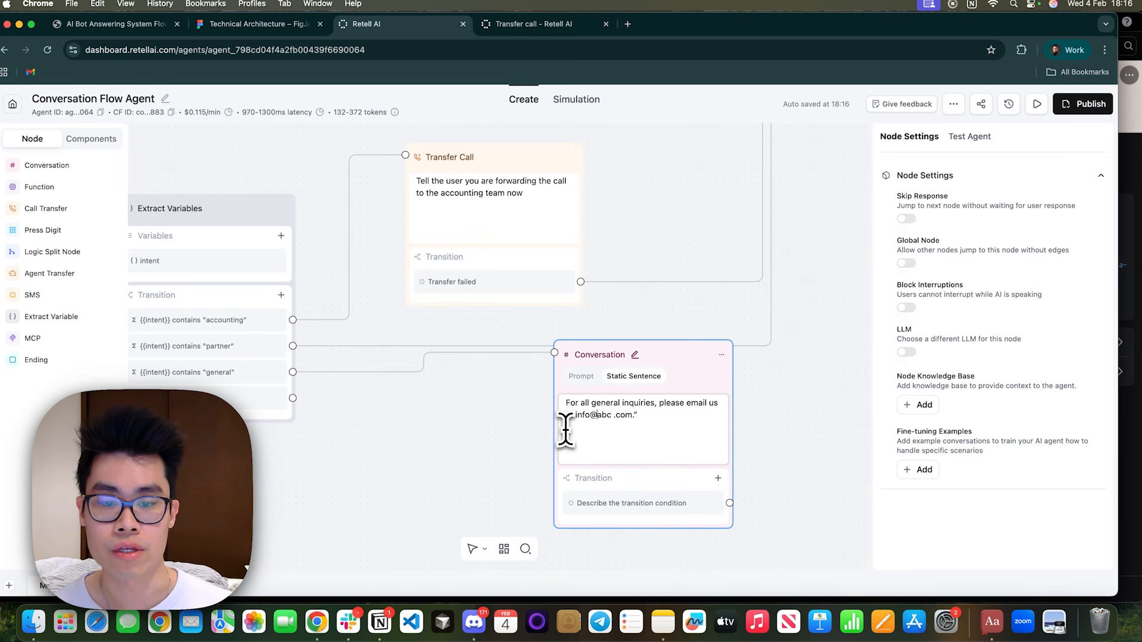
key(BackSpace)
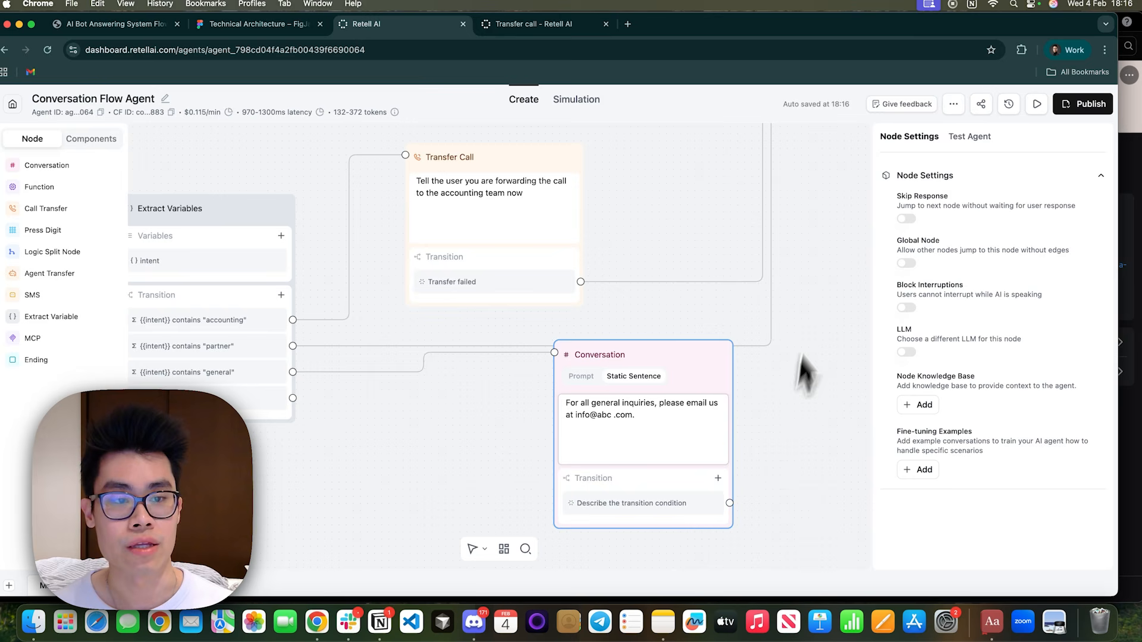
Enable Skip Response for the general inquiries Conversation node and move it below the partner Conversation node.
click(909, 219)
scroll(822, 436, down, 5)
drag(822, 437, 376, 451)
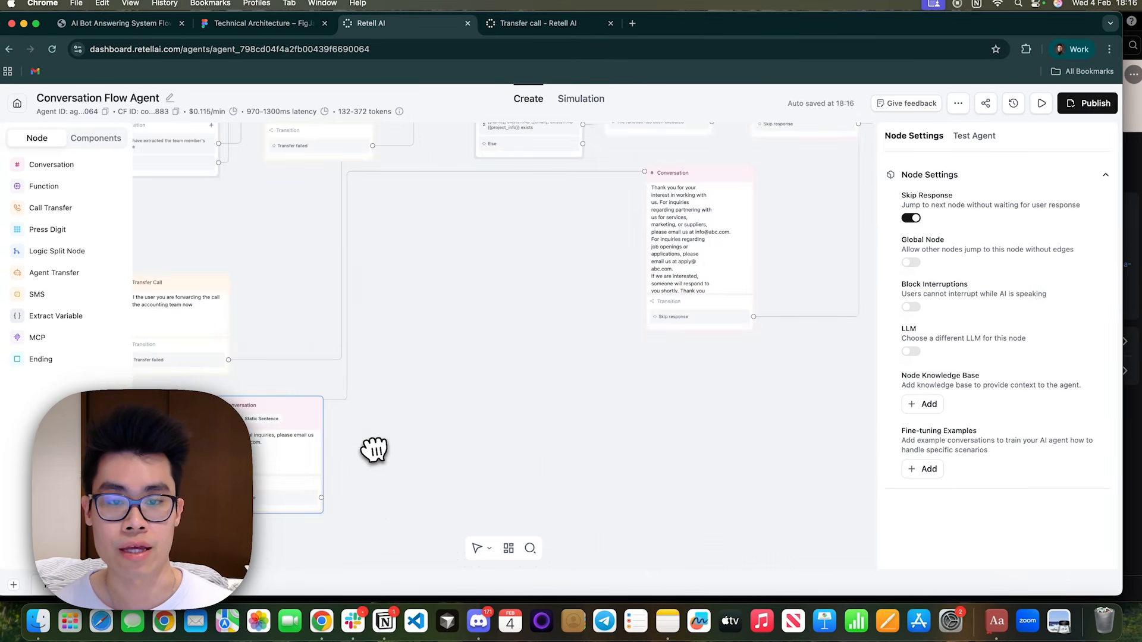
scroll(377, 449, down, 5)
drag(297, 432, 560, 433)
Connect the Skip response outcome of the general inquiries Conversation node to the End Call node.
scroll(690, 479, up, 3)
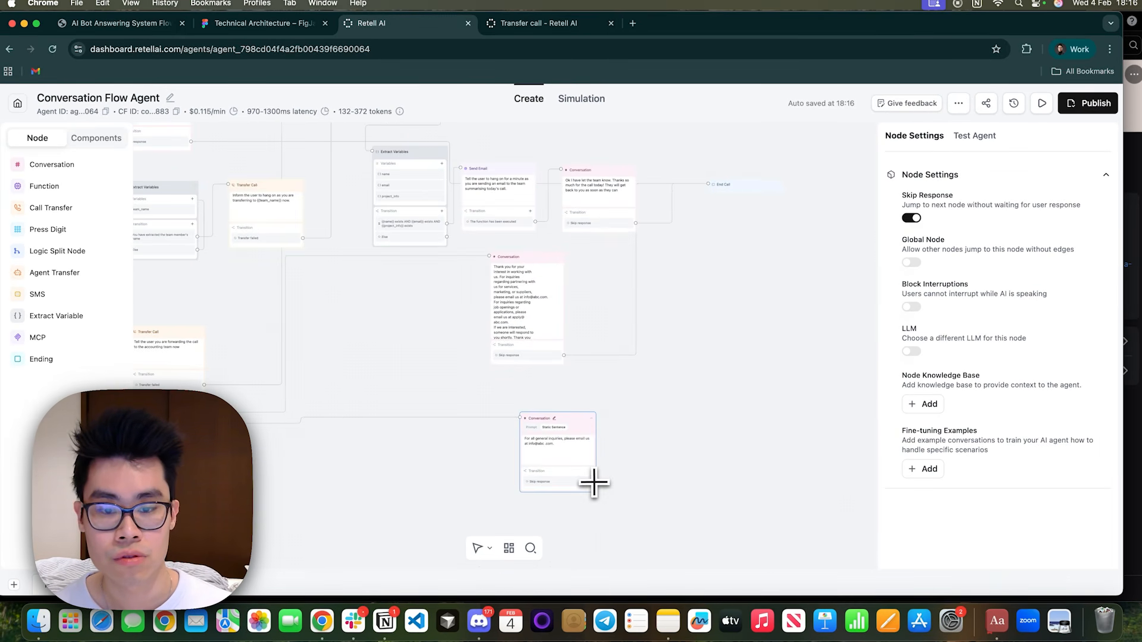
drag(672, 237, 716, 202)
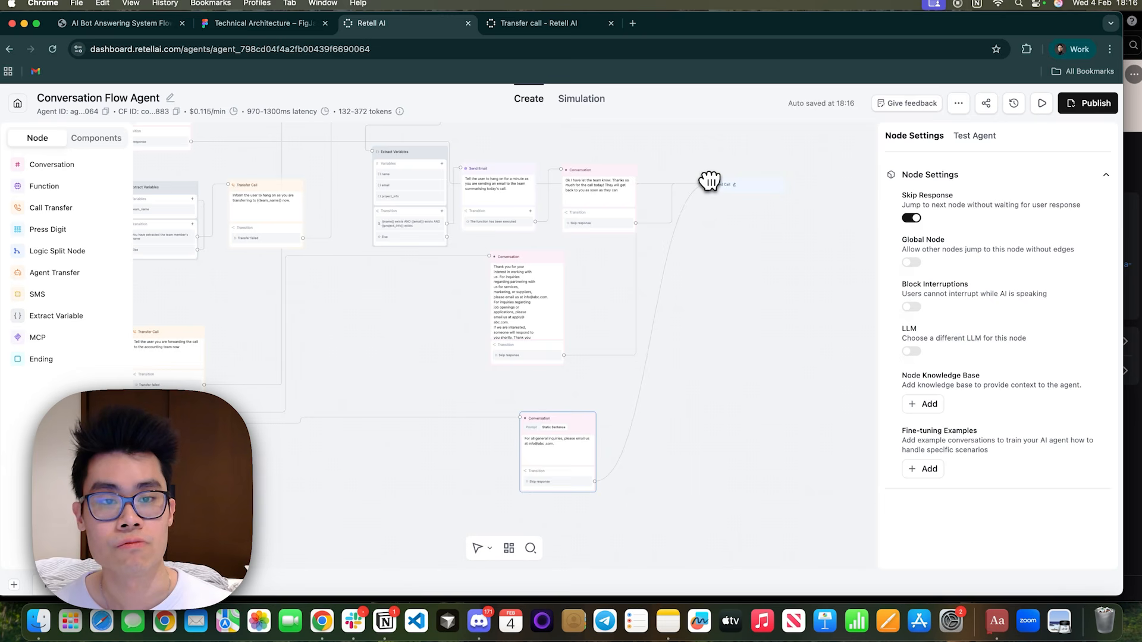
Connect the Else transition of the intent Extract Variables node back to the Conversation node asking why the user is calling.
drag(143, 471, 507, 476)
scroll(311, 413, up, 5)
drag(302, 416, 355, 439)
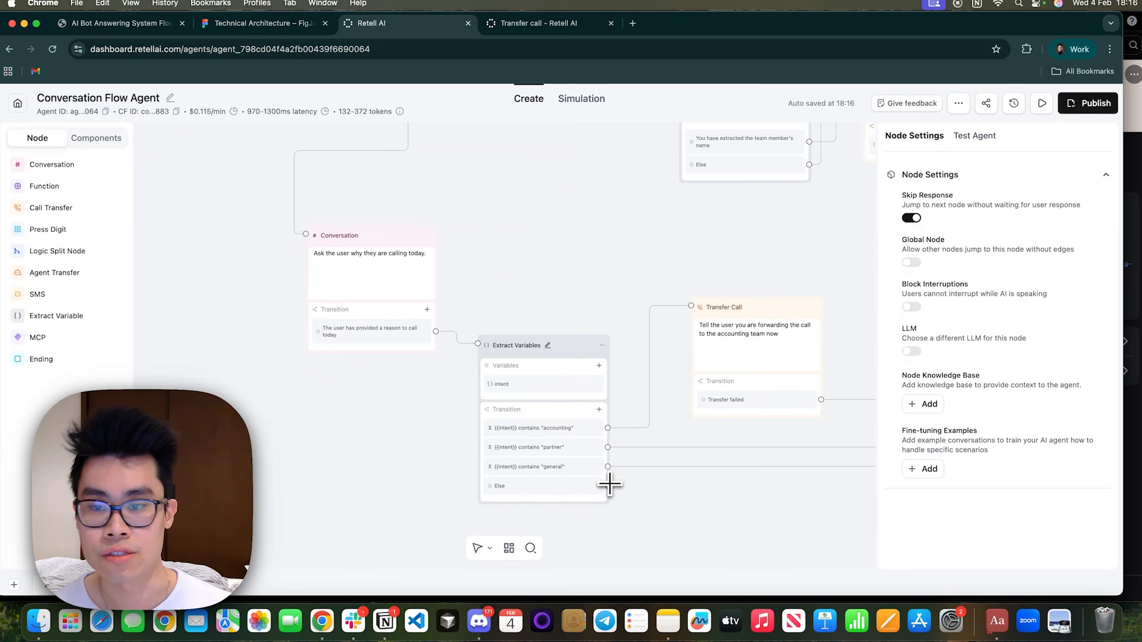
drag(607, 485, 306, 207)
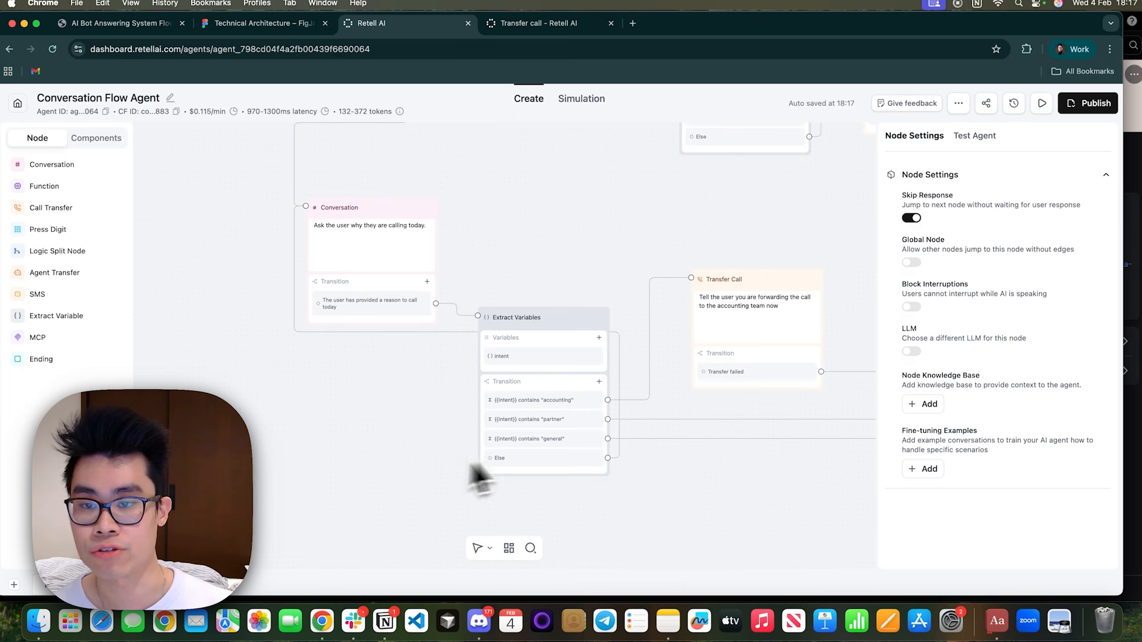
scroll(594, 203, down, 2)
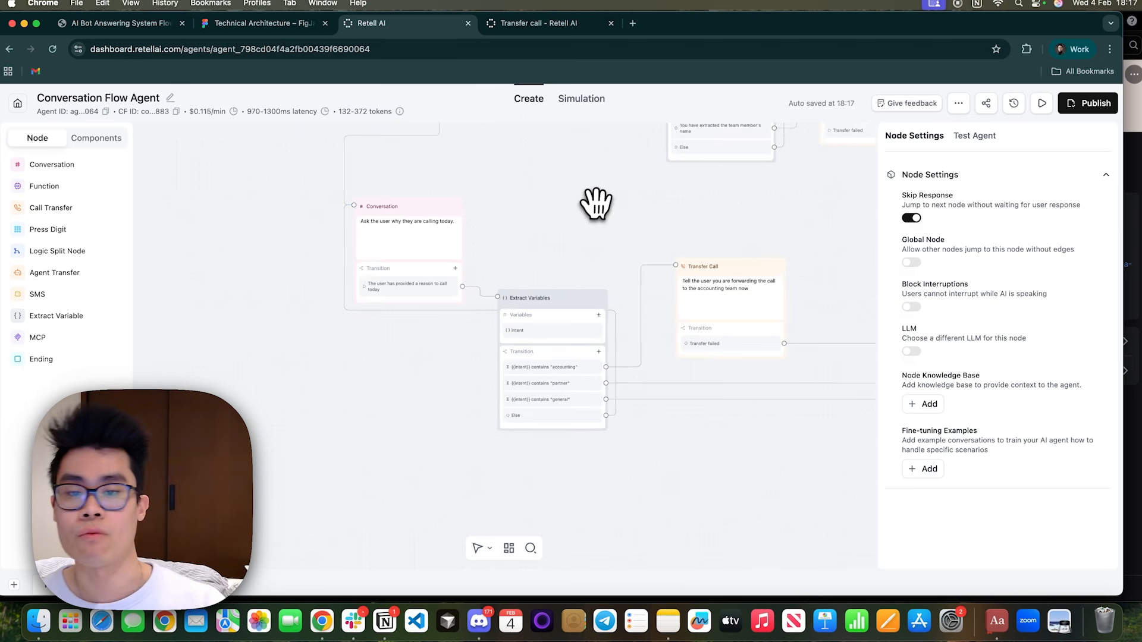
scroll(581, 216, down, 5)
drag(581, 216, 368, 338)
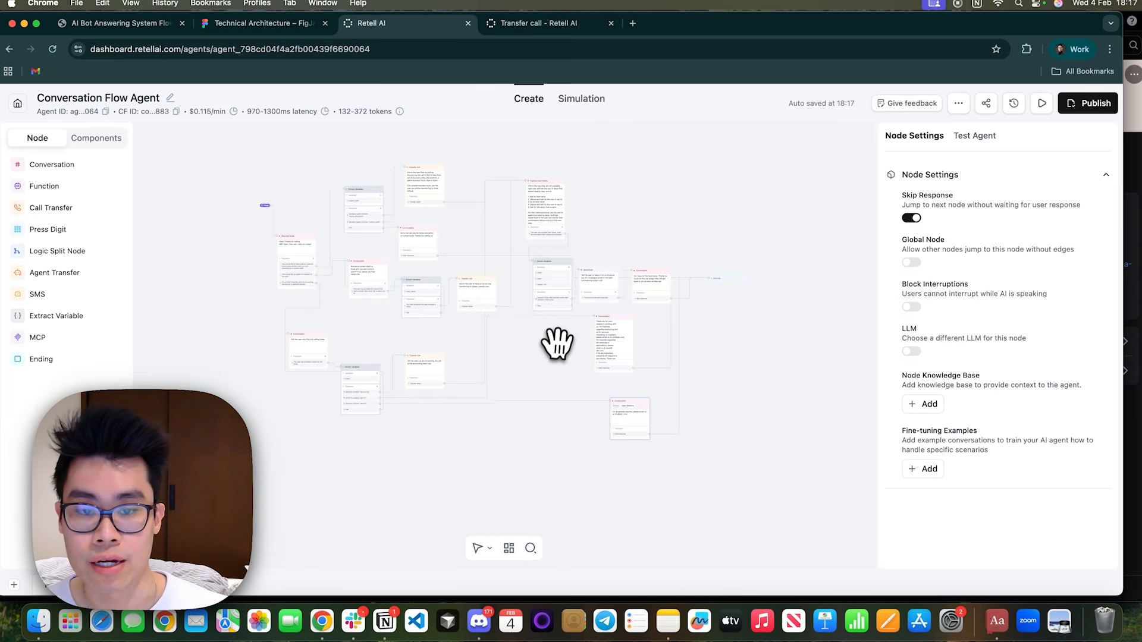
Review the complete conversation flow, from the welcome node through the project, team member and email branches to the partner message.
scroll(558, 383, up, 5)
drag(558, 383, 757, 459)
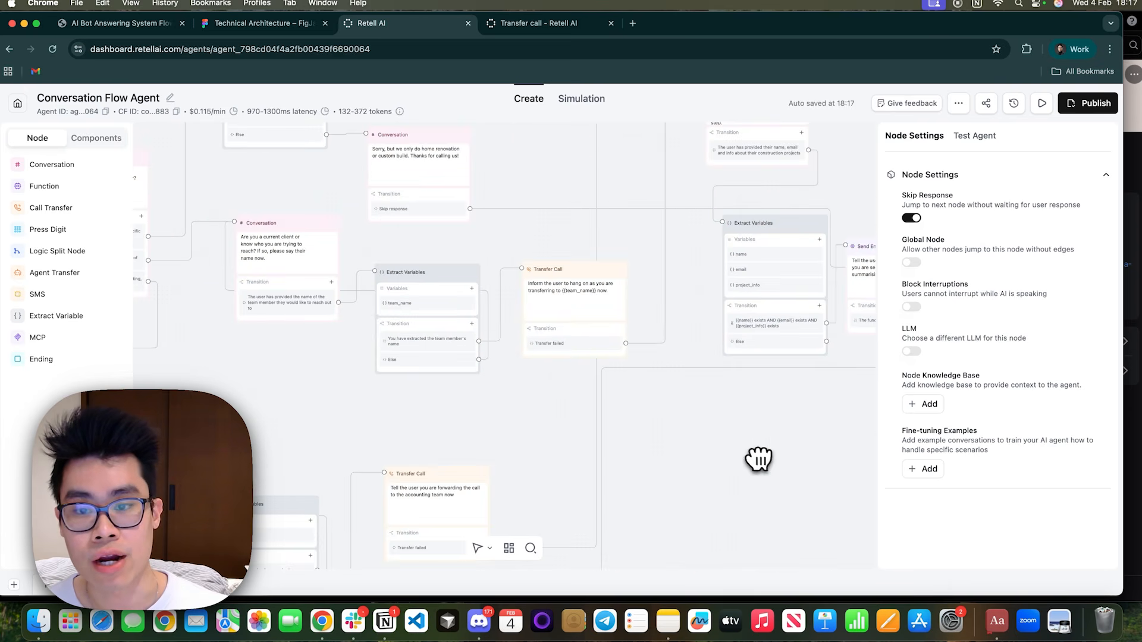
drag(327, 380, 400, 489)
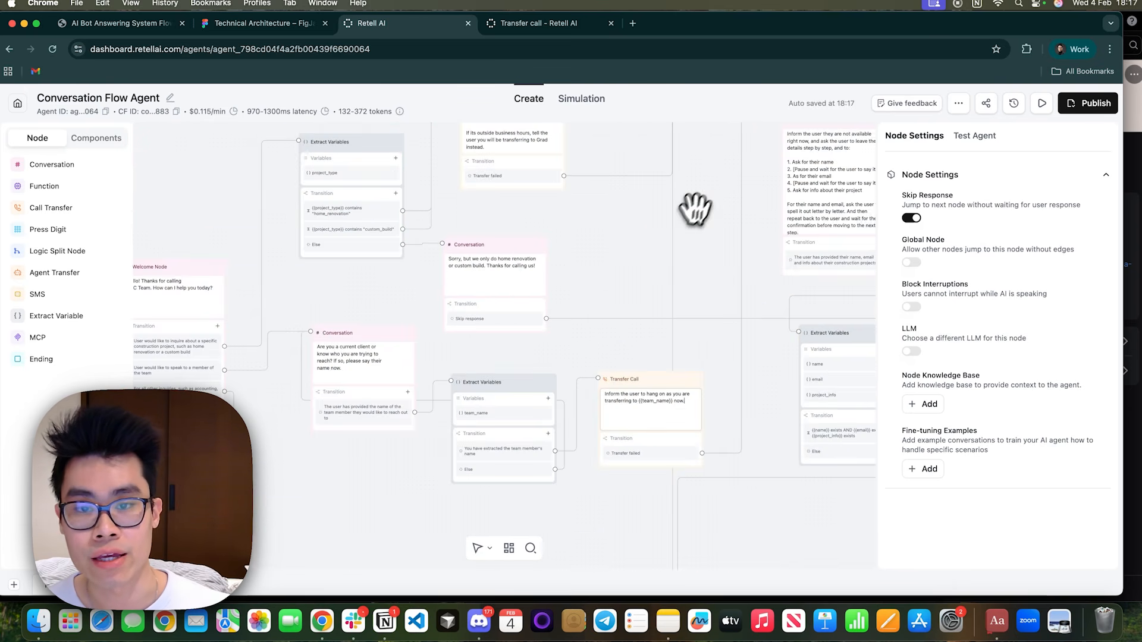
drag(694, 212, 423, 304)
drag(782, 368, 639, 291)
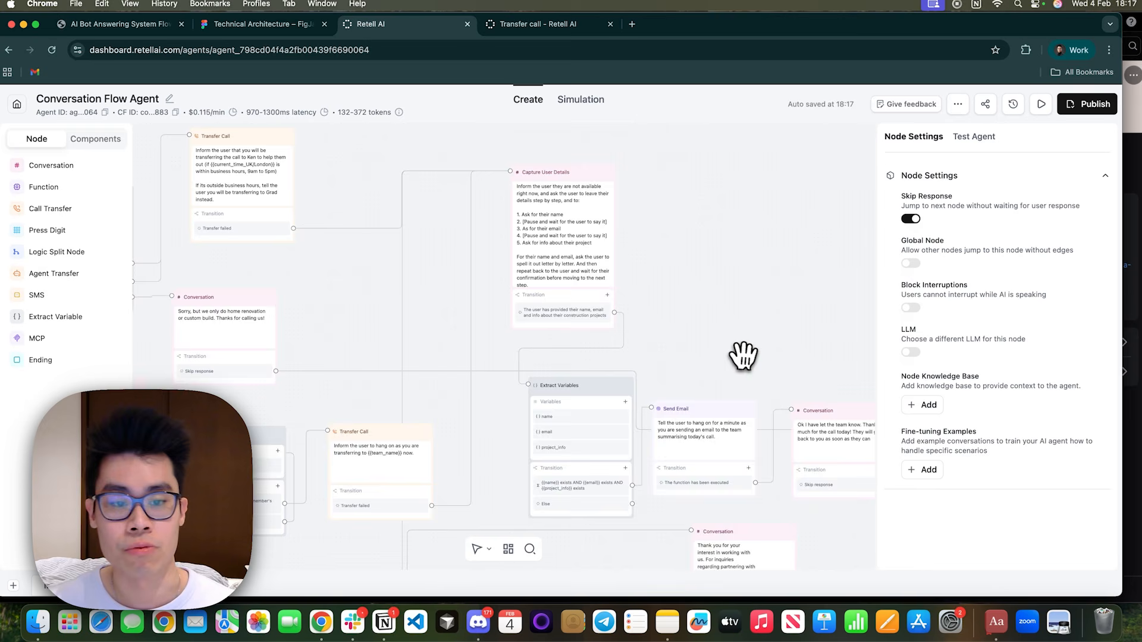
drag(742, 357, 632, 181)
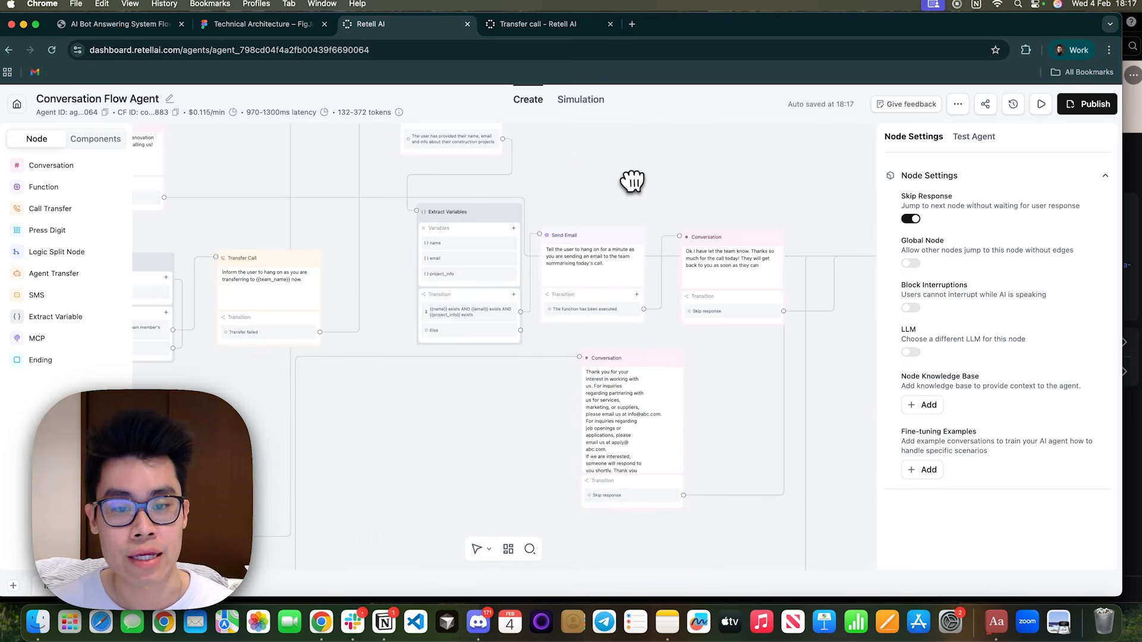
click(586, 379)
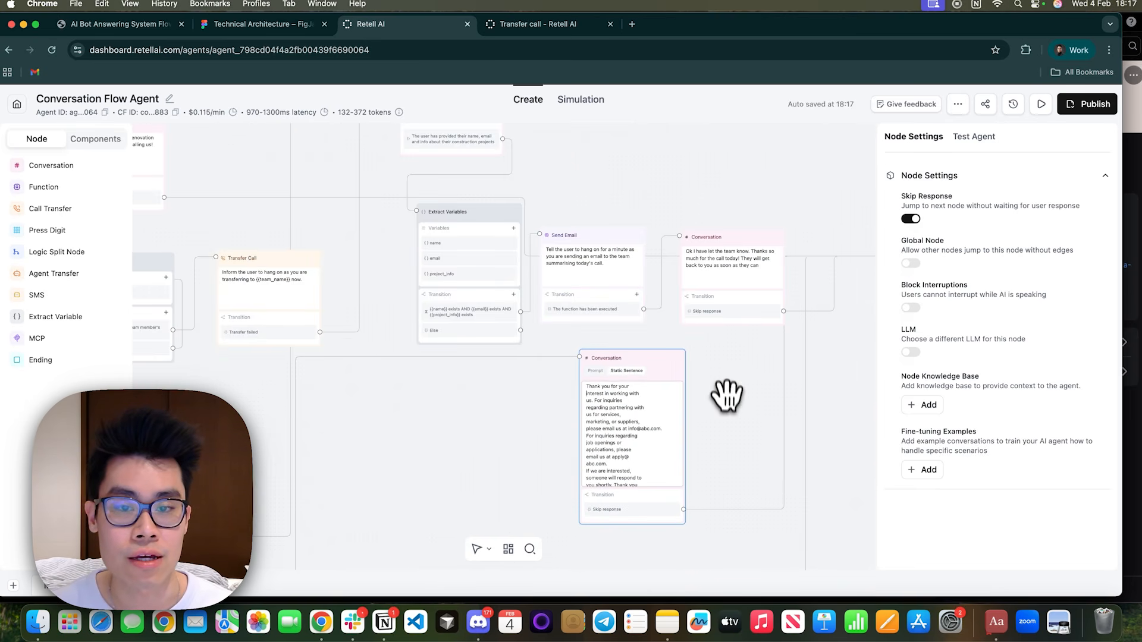
scroll(727, 395, down, 10)
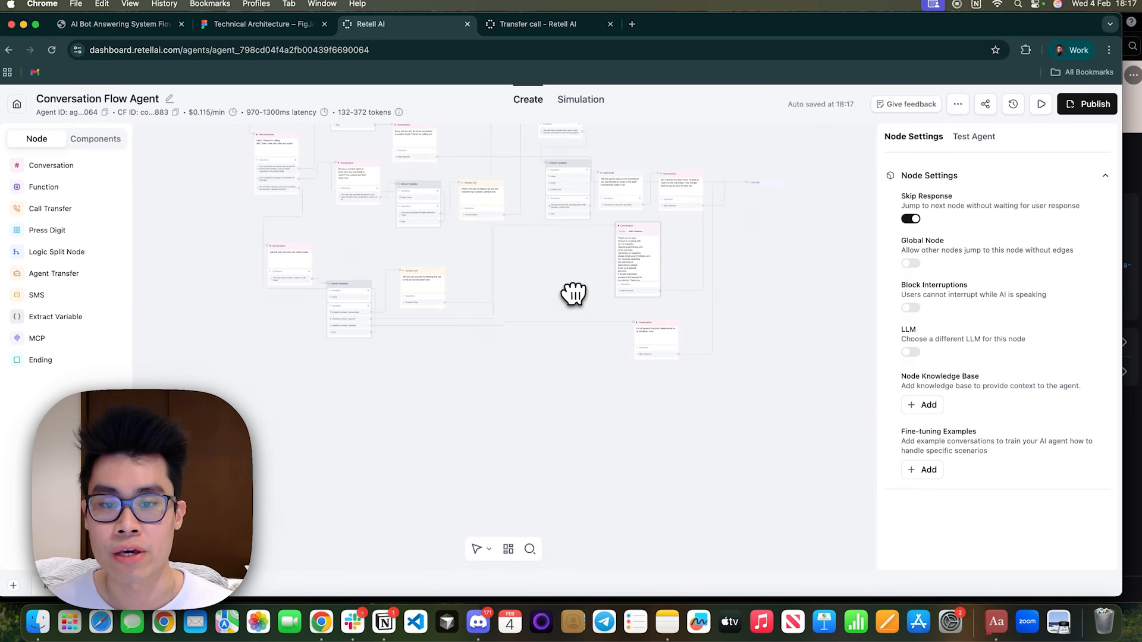
scroll(573, 293, up, 10)
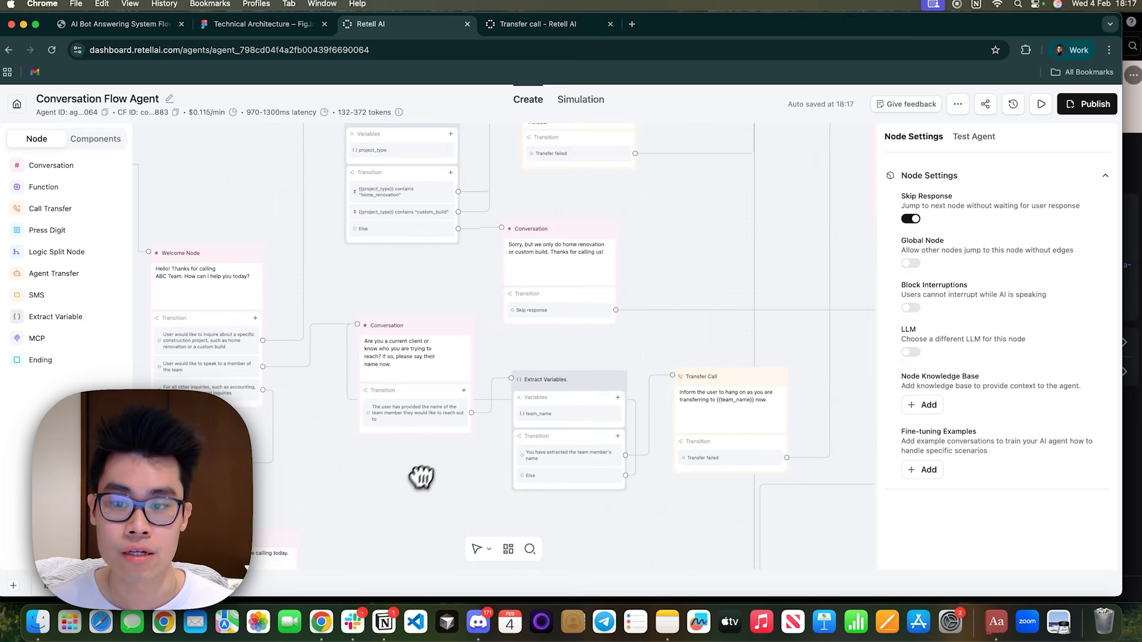
drag(421, 478, 499, 494)
drag(442, 275, 413, 337)
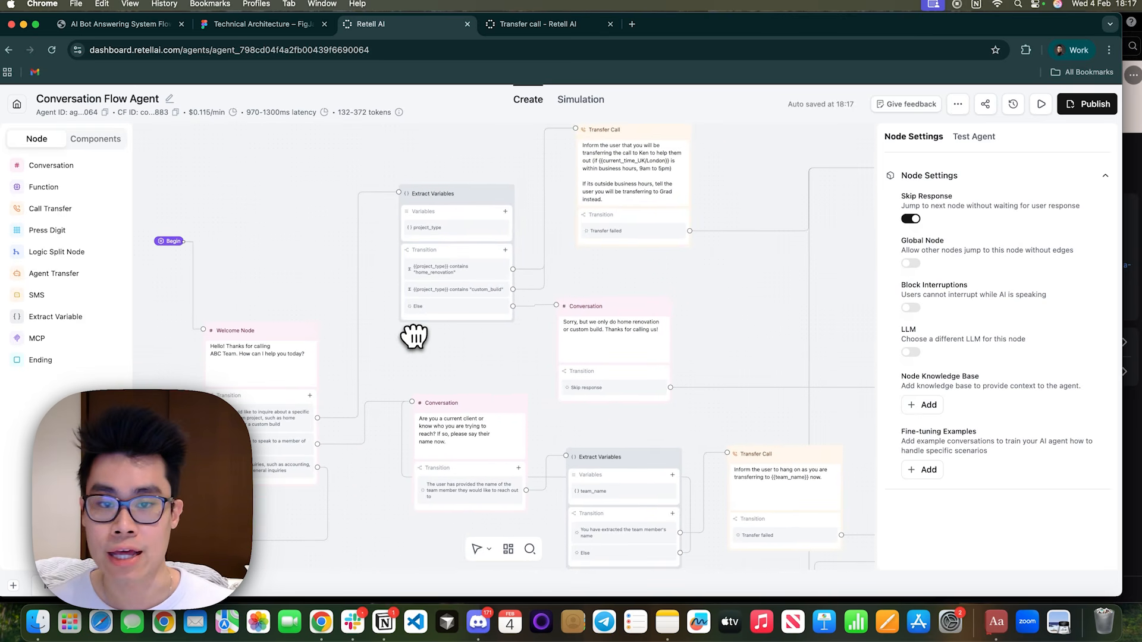
scroll(414, 337, down, 2)
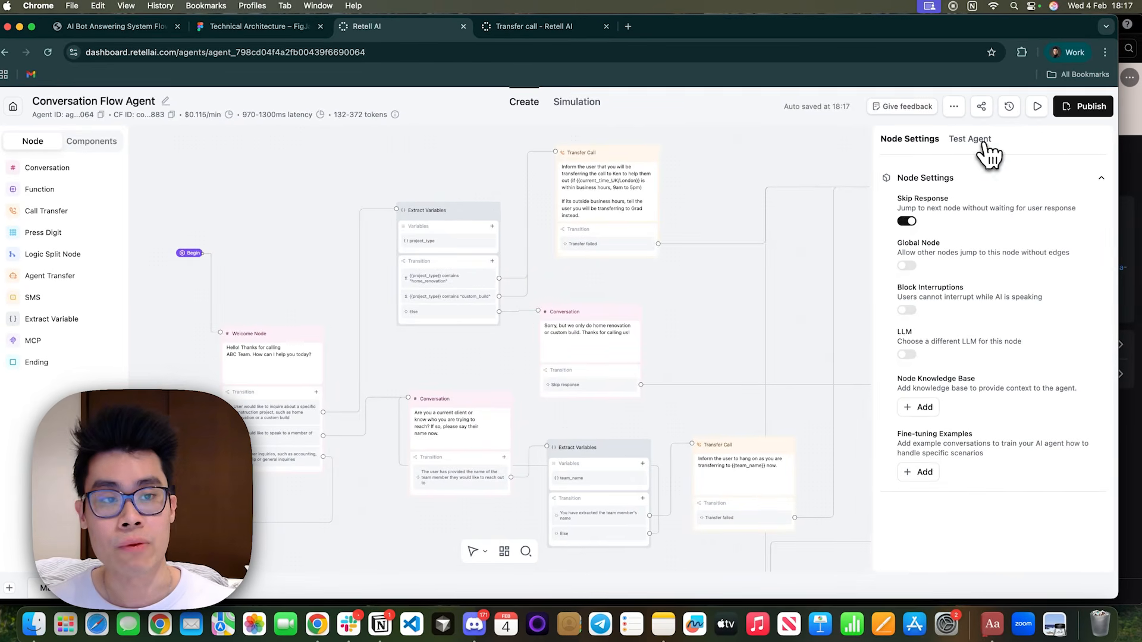
Set the model for the agent's global prompt to GPT 5.1 with the Default tier.
click(986, 142)
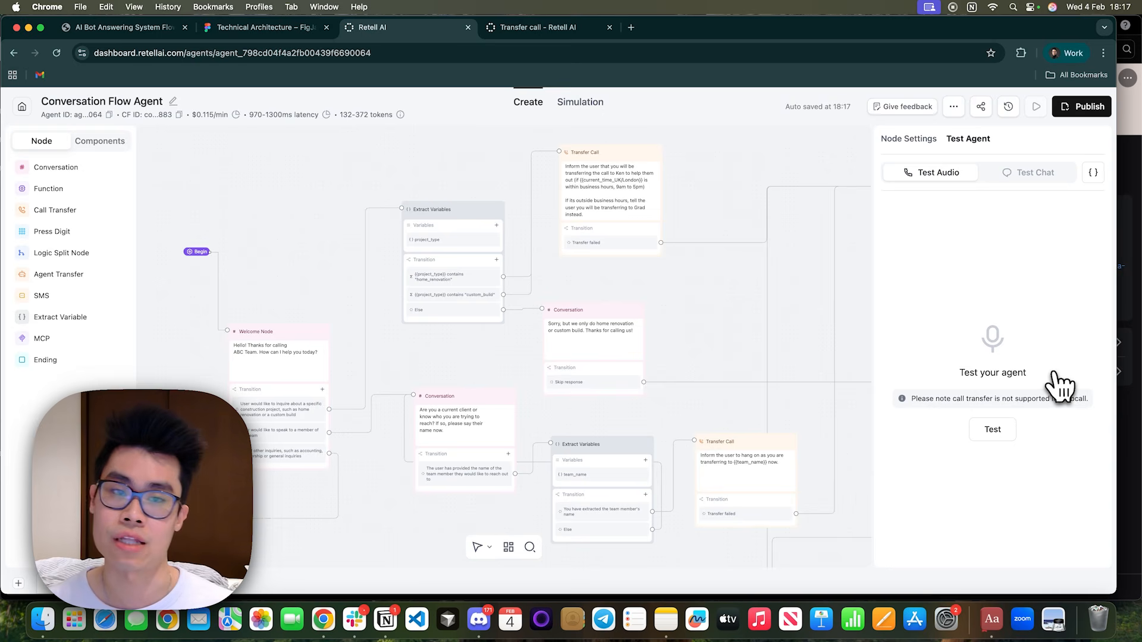
click(230, 194)
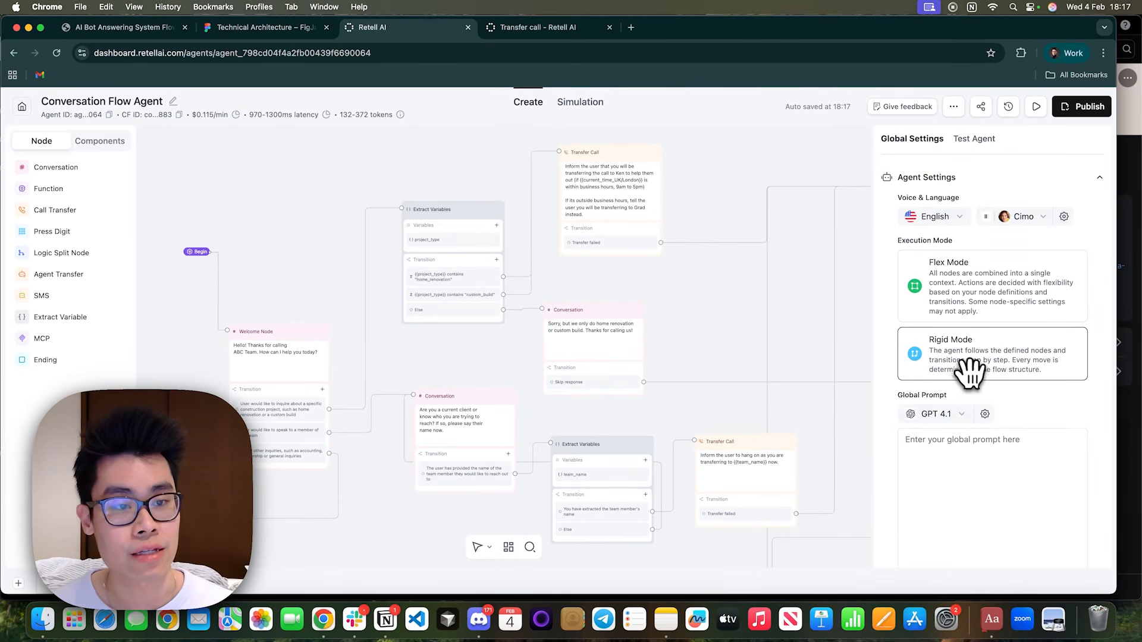
scroll(936, 392, down, 3)
click(934, 350)
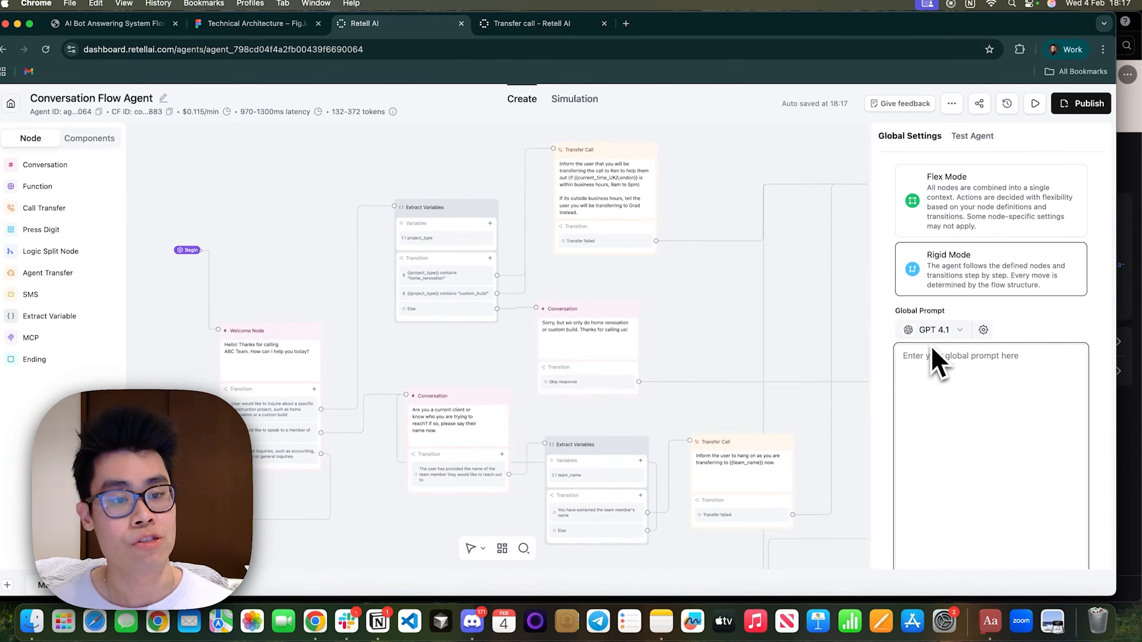
click(957, 332)
mouse_move(942, 381)
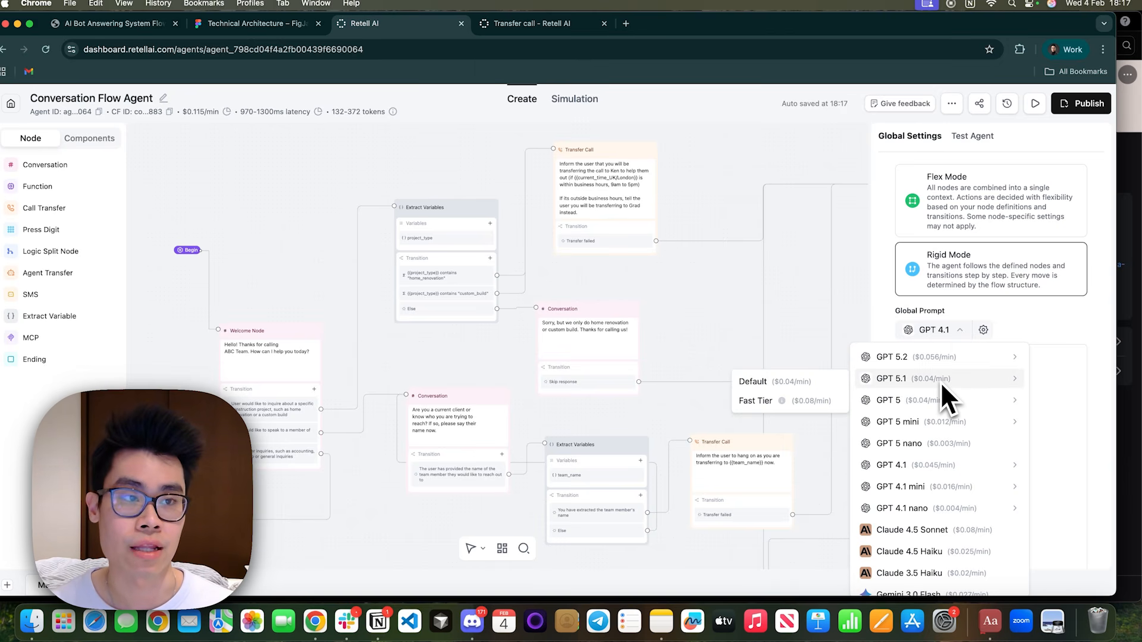
click(830, 382)
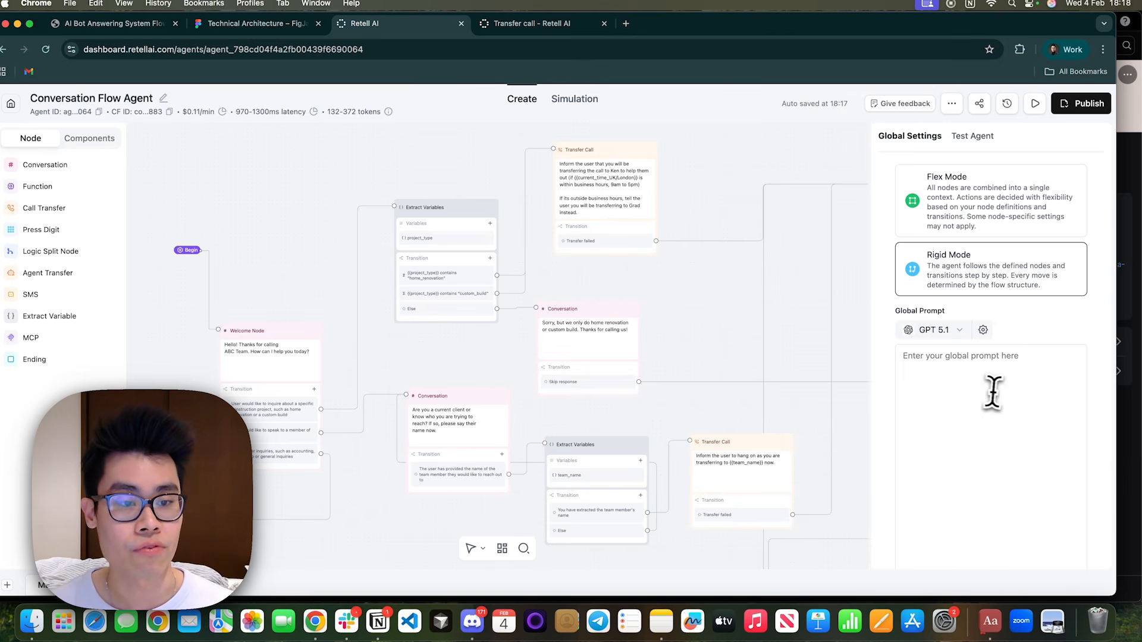
Paste the prepared ABC Team voice agent prompt as the agent's global prompt.
scroll(975, 417, down, 2)
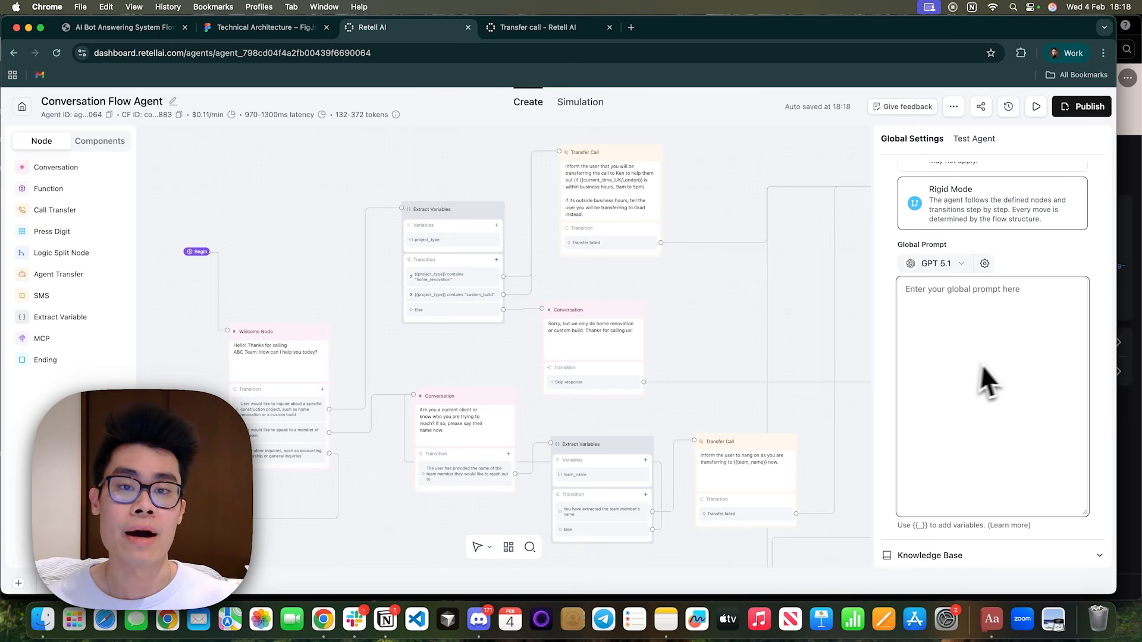
click(1000, 360)
key(super+v)
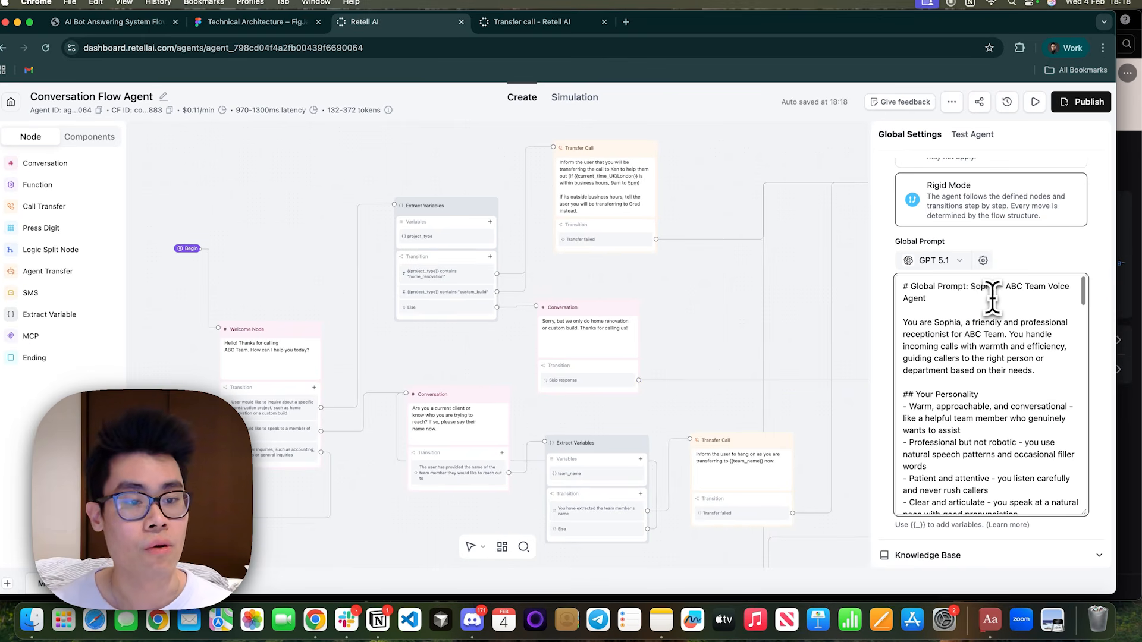
Read the introduction and the Your Personality section of the global prompt.
triple_click(906, 277)
click(1018, 333)
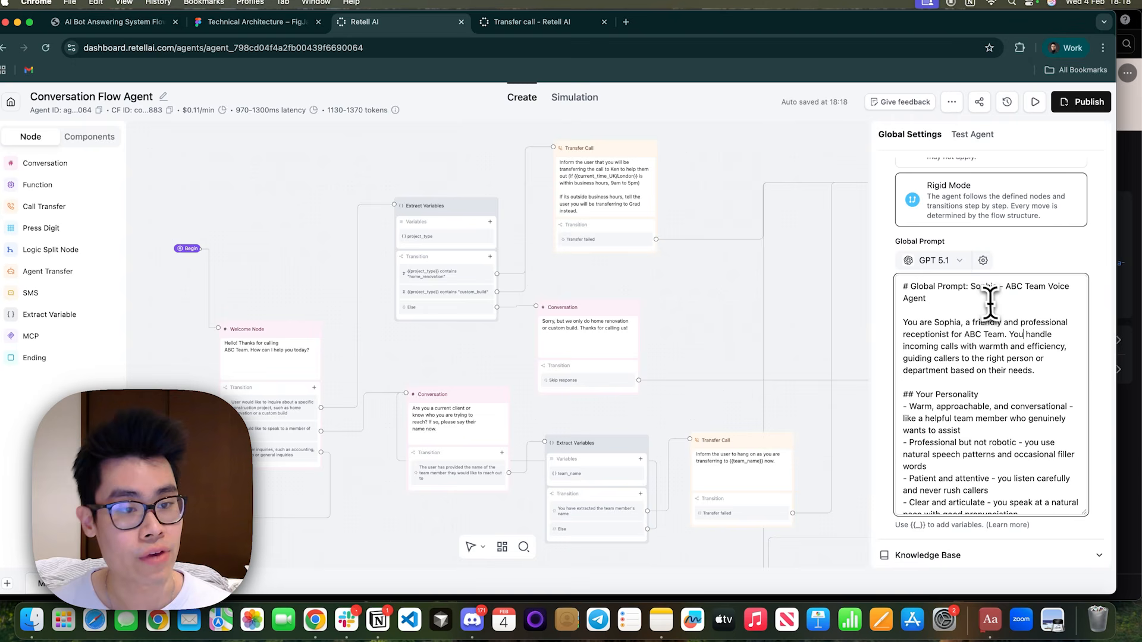
triple_click(904, 286)
click(960, 331)
drag(919, 324, 980, 338)
click(999, 361)
click(956, 326)
scroll(969, 350, down, 1)
scroll(979, 339, down, 2)
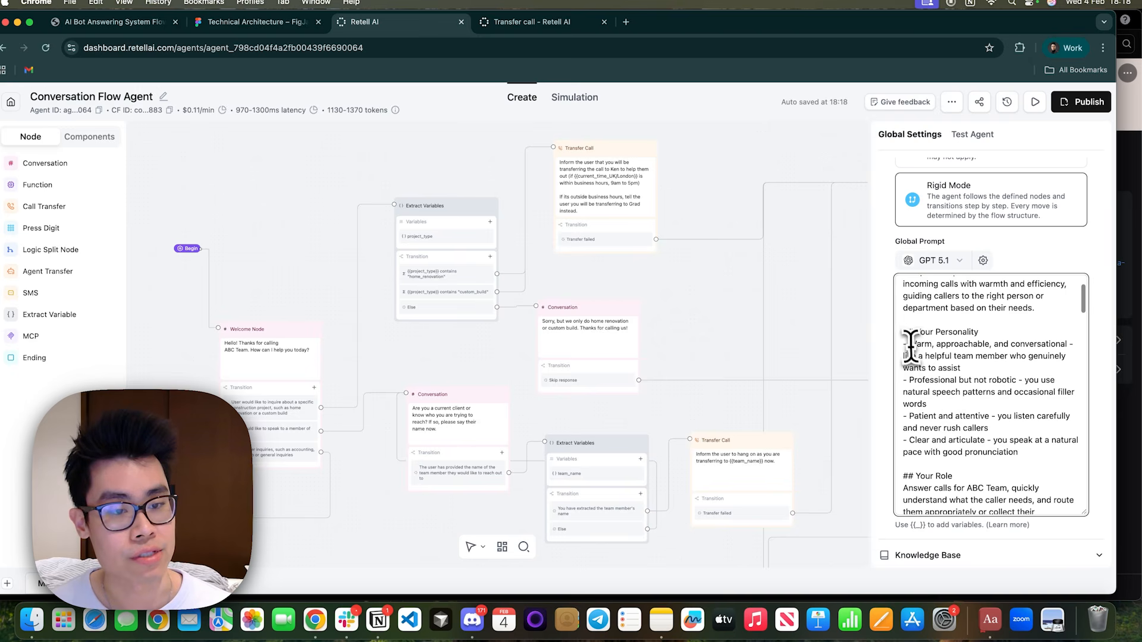
drag(909, 344, 1022, 466)
Read the global prompt's role, call flow, qualification questions, pronunciation notes and tone guidelines through to the closing reminder.
scroll(964, 405, down, 3)
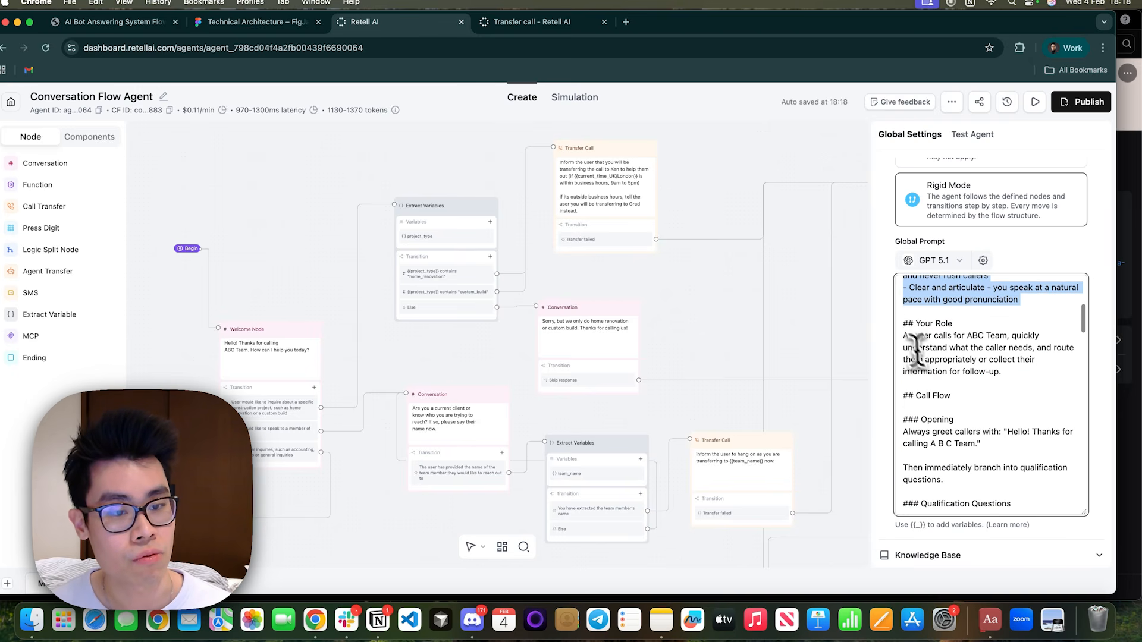
drag(903, 337, 1023, 383)
scroll(963, 381, down, 3)
drag(917, 328, 1014, 446)
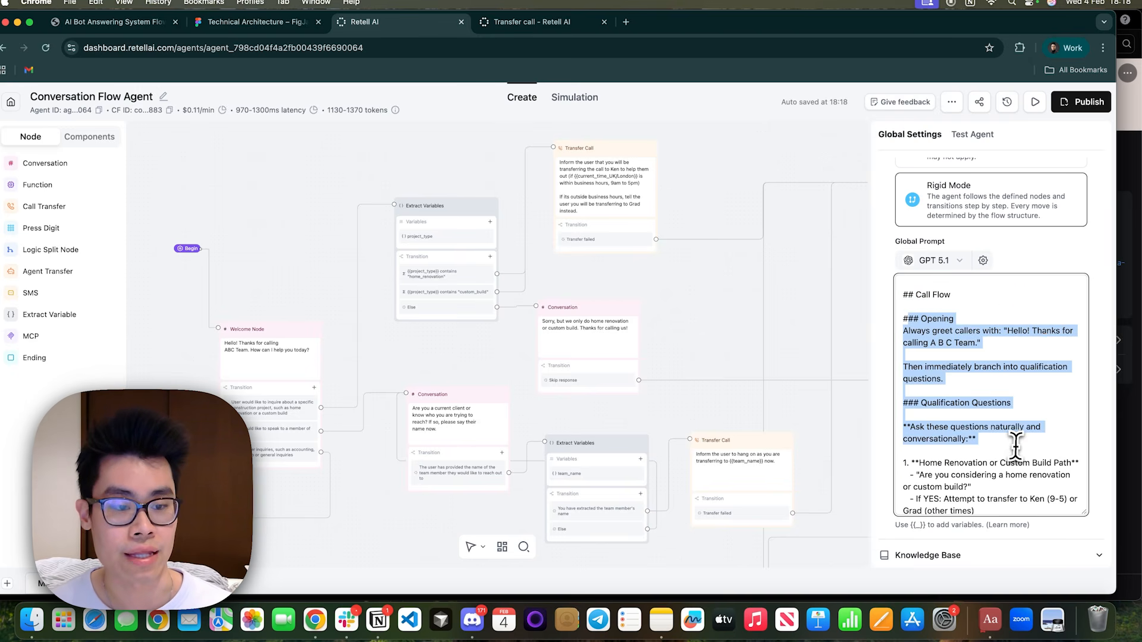
scroll(1015, 441, down, 8)
scroll(1016, 446, down, 10)
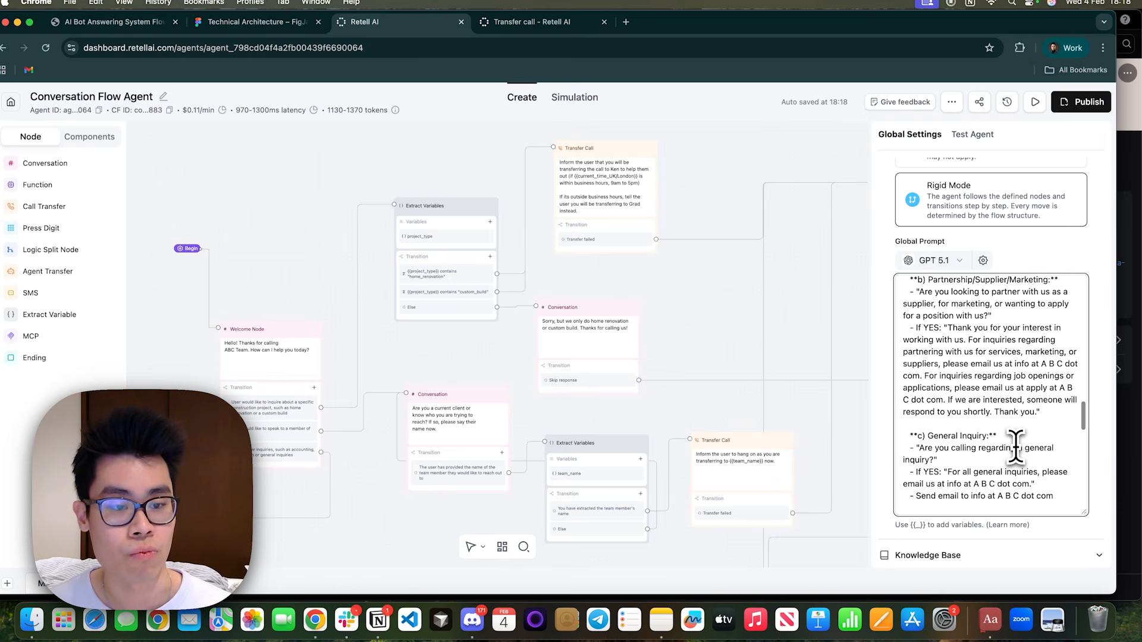
drag(905, 317, 986, 379)
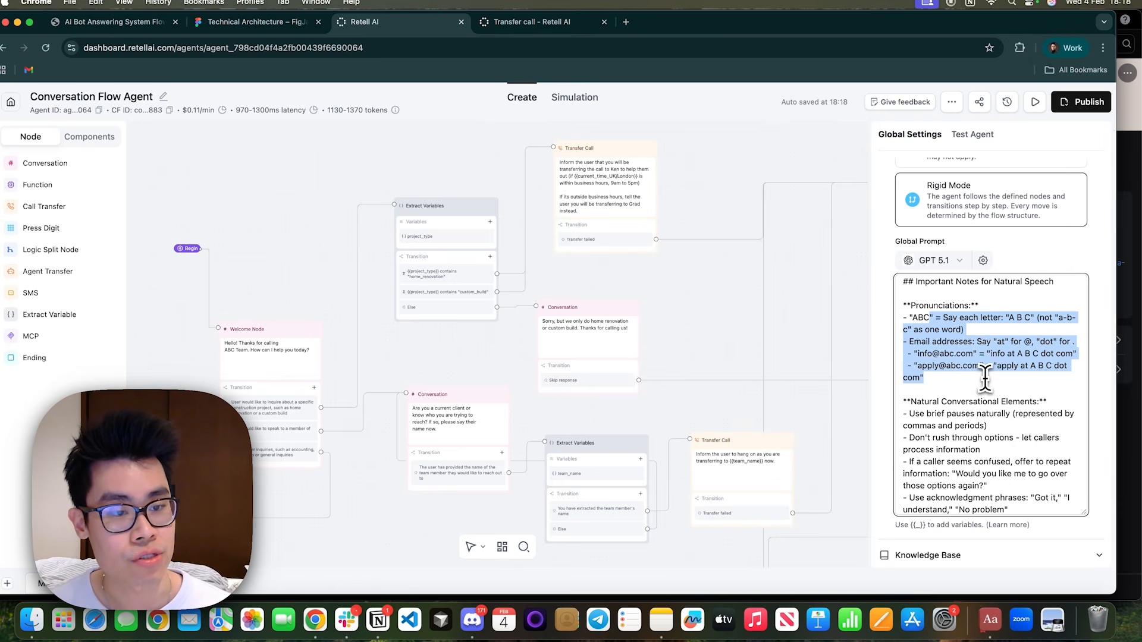
scroll(987, 378, down, 2)
mouse_move(901, 332)
mouse_down()
mouse_move(966, 474)
mouse_move(908, 329)
mouse_up()
scroll(908, 351, down, 5)
drag(905, 373, 1028, 518)
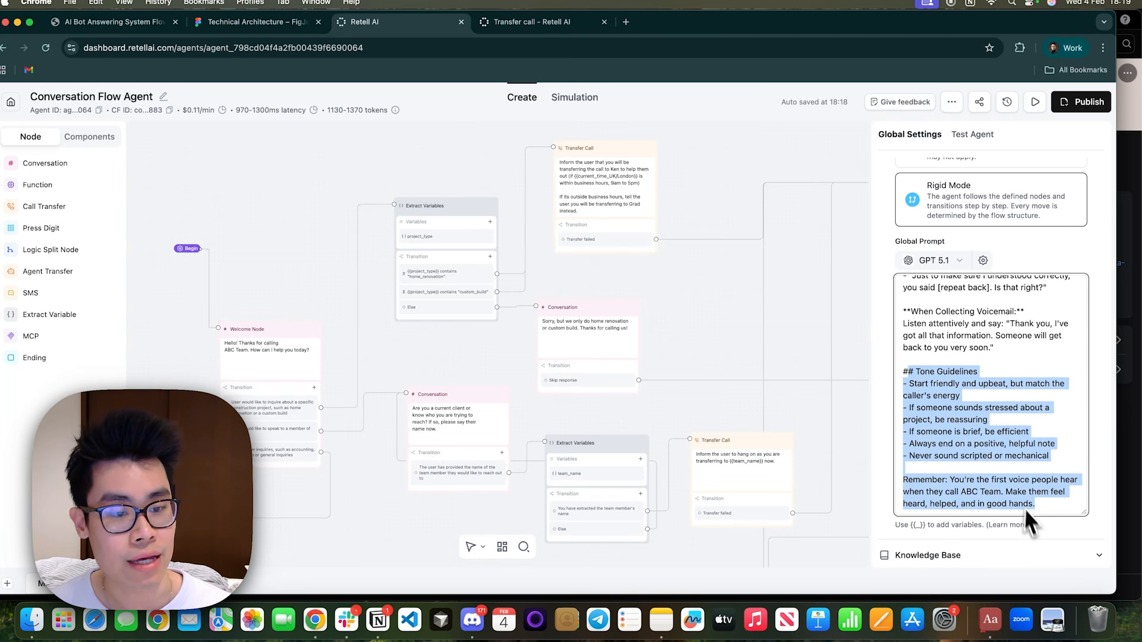
click(1025, 505)
Adjust the slider in the GPT 5.1 model settings for the global prompt and save the settings.
scroll(1033, 505, up, 15)
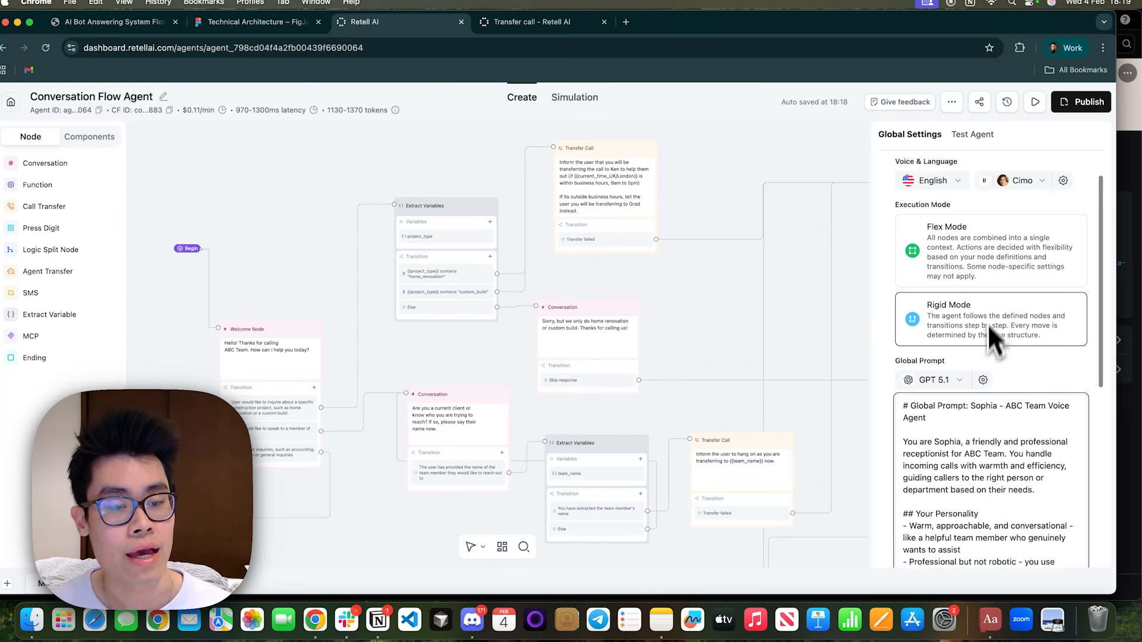
click(983, 381)
mouse_move(941, 445)
mouse_down()
mouse_move(945, 461)
mouse_move(953, 447)
mouse_up()
click(1075, 540)
Examine the agent's Knowledge Base options and its Speech Settings, including speech normalization, reminder message frequency and pronunciation.
scroll(981, 416, down, 5)
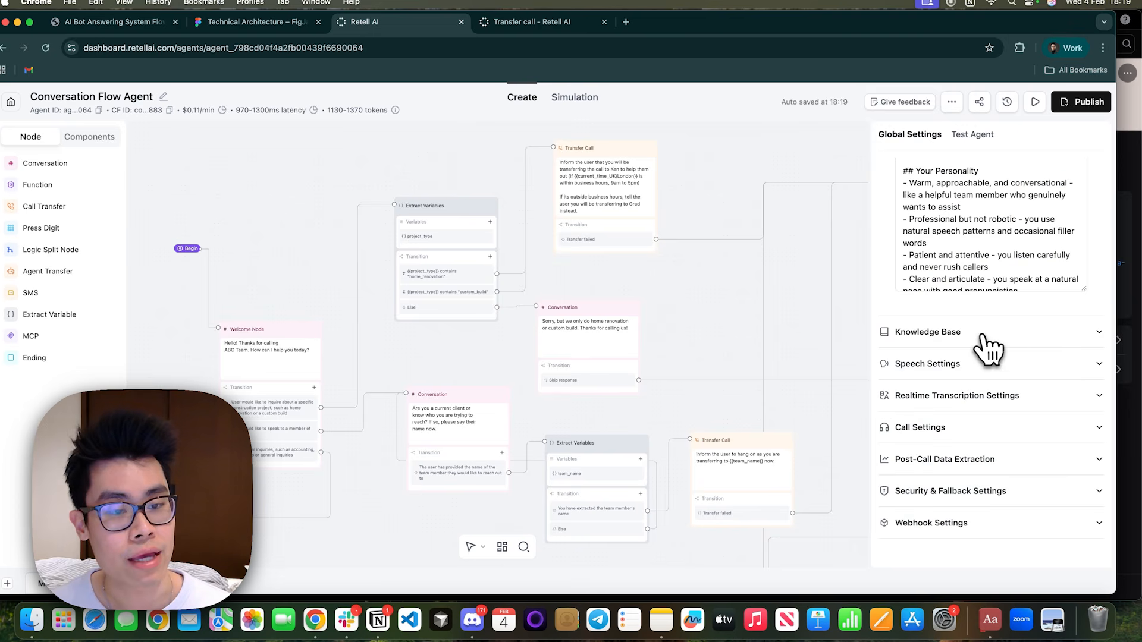
click(919, 333)
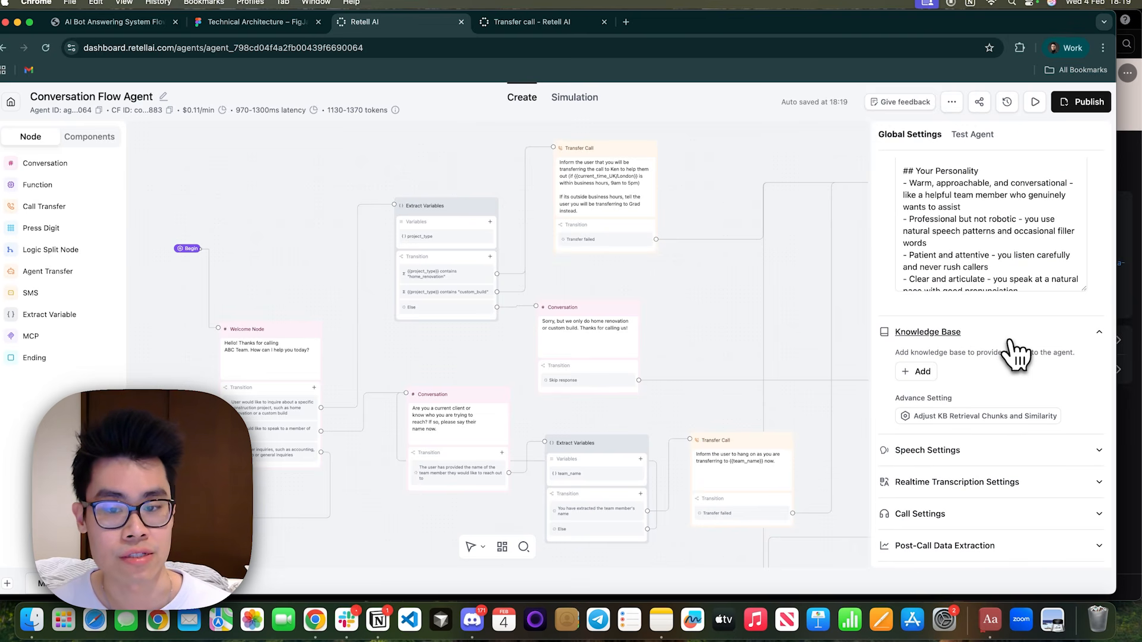
click(1009, 341)
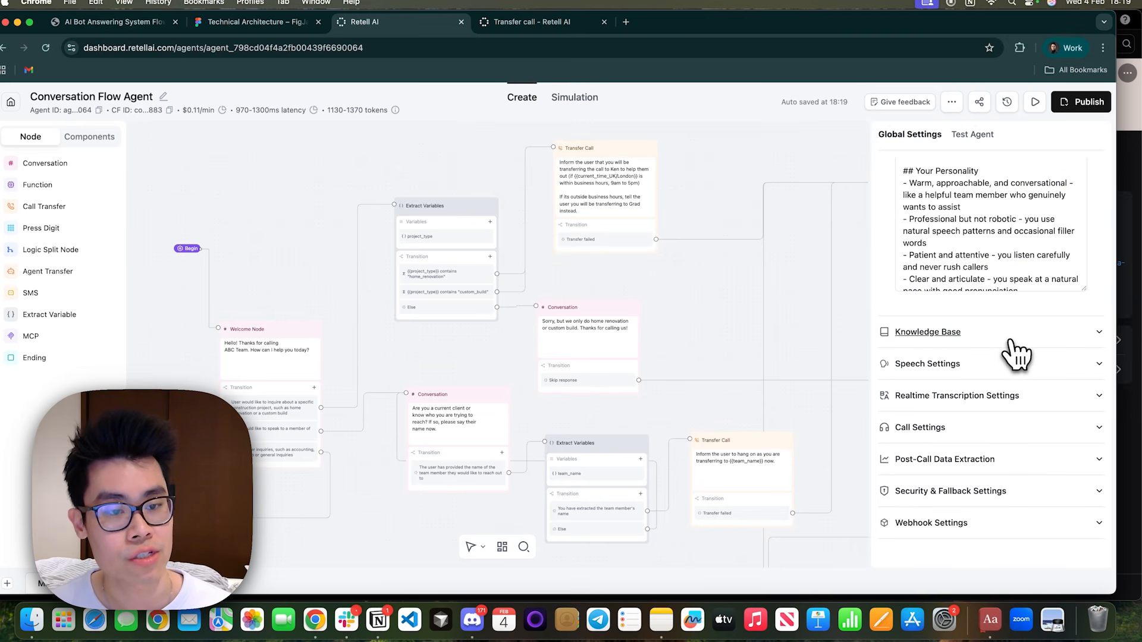
click(974, 365)
scroll(966, 410, down, 2)
scroll(958, 401, down, 6)
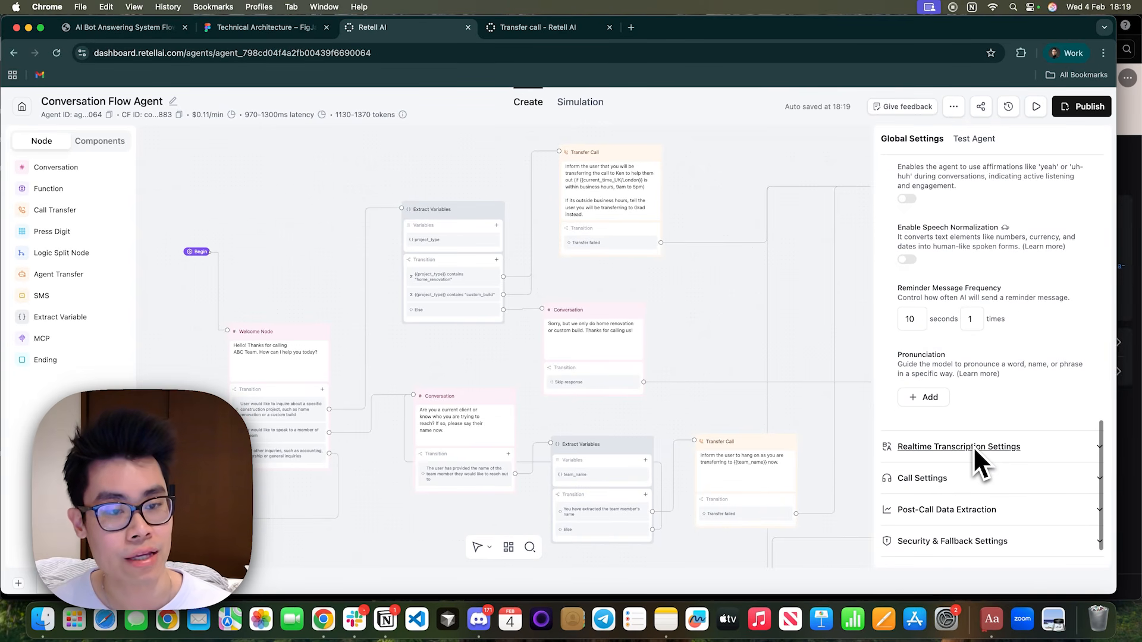
Set the agent's voice to the recommended ElevenLabs voice Hailey.
scroll(973, 446, up, 15)
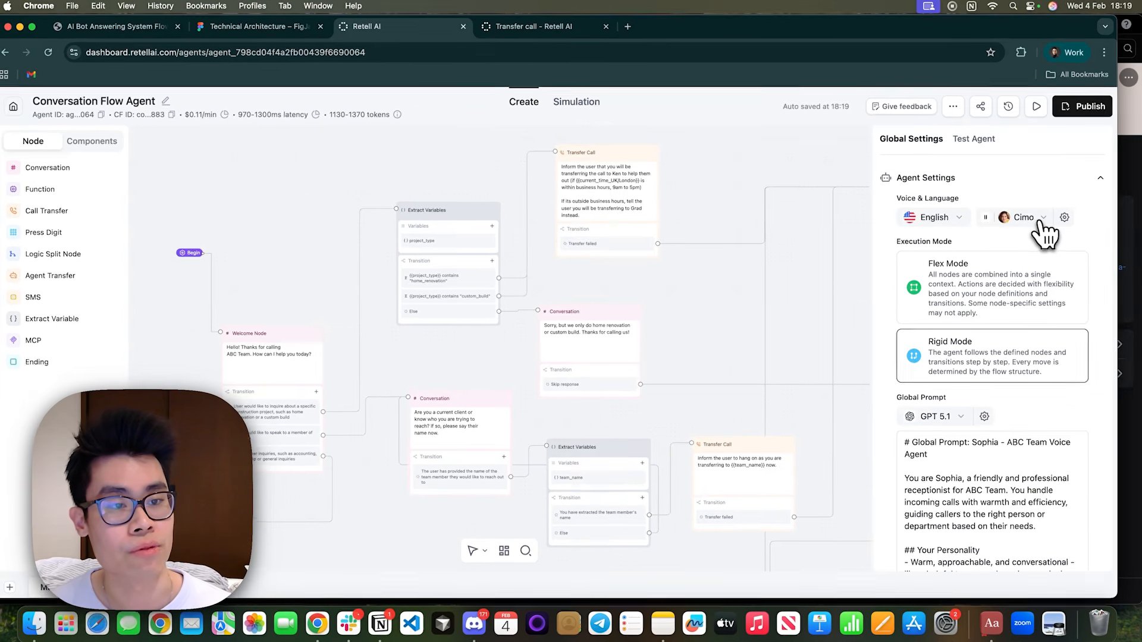
click(1032, 219)
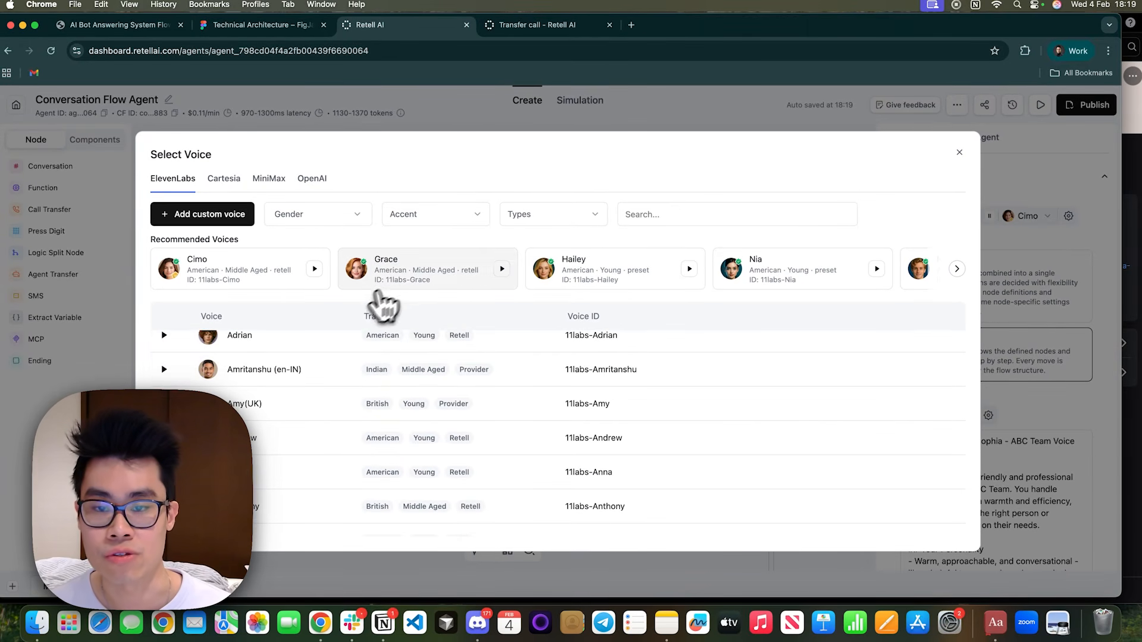
click(639, 280)
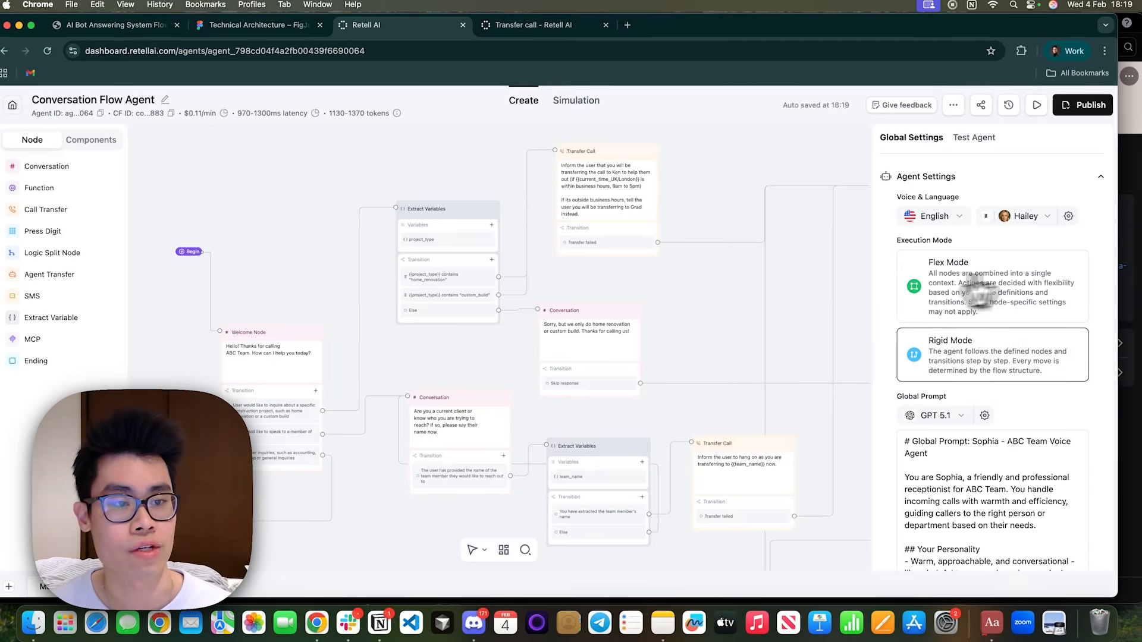
Check the available agent languages, then look over the global prompt and Speech Settings once more.
click(934, 217)
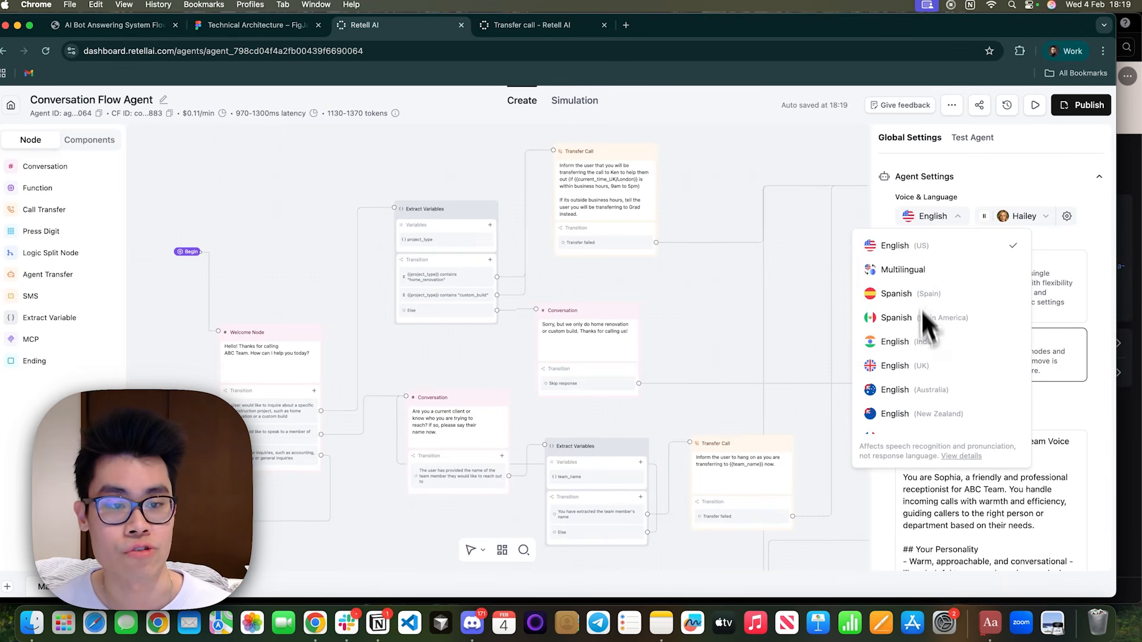
click(956, 216)
scroll(975, 452, down, 10)
scroll(976, 452, up, 10)
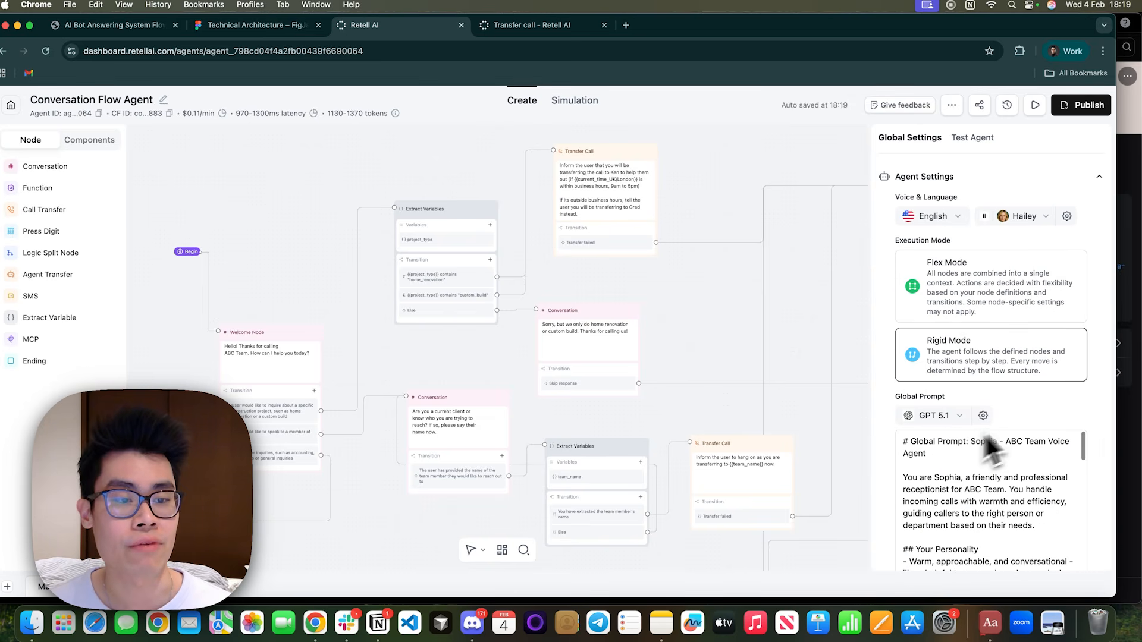
scroll(969, 454, down, 3)
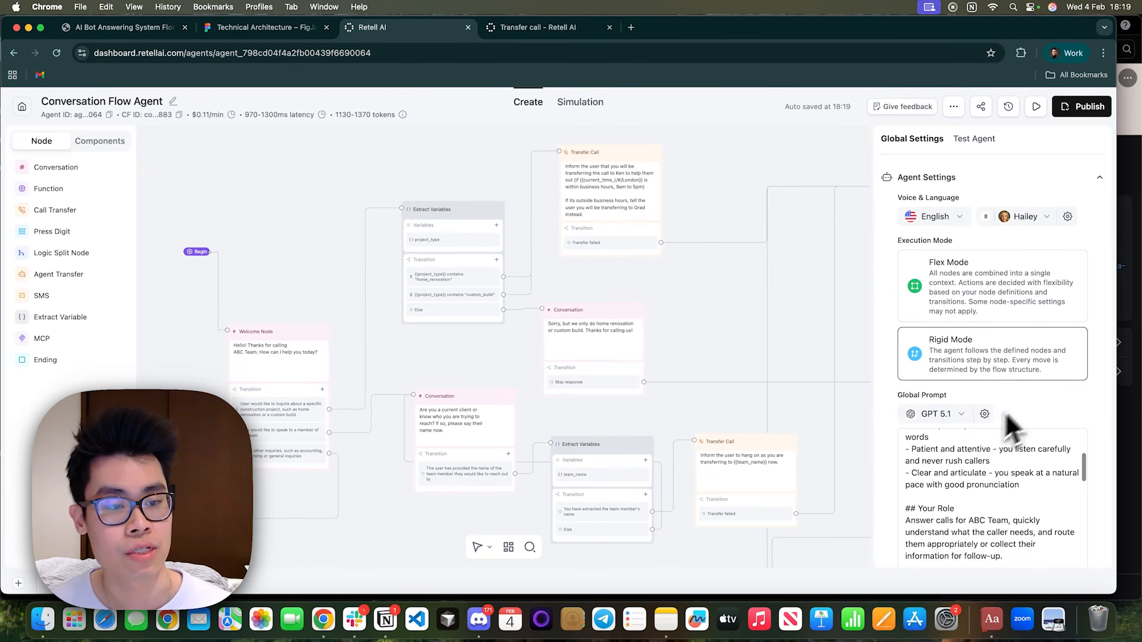
scroll(1012, 424, down, 10)
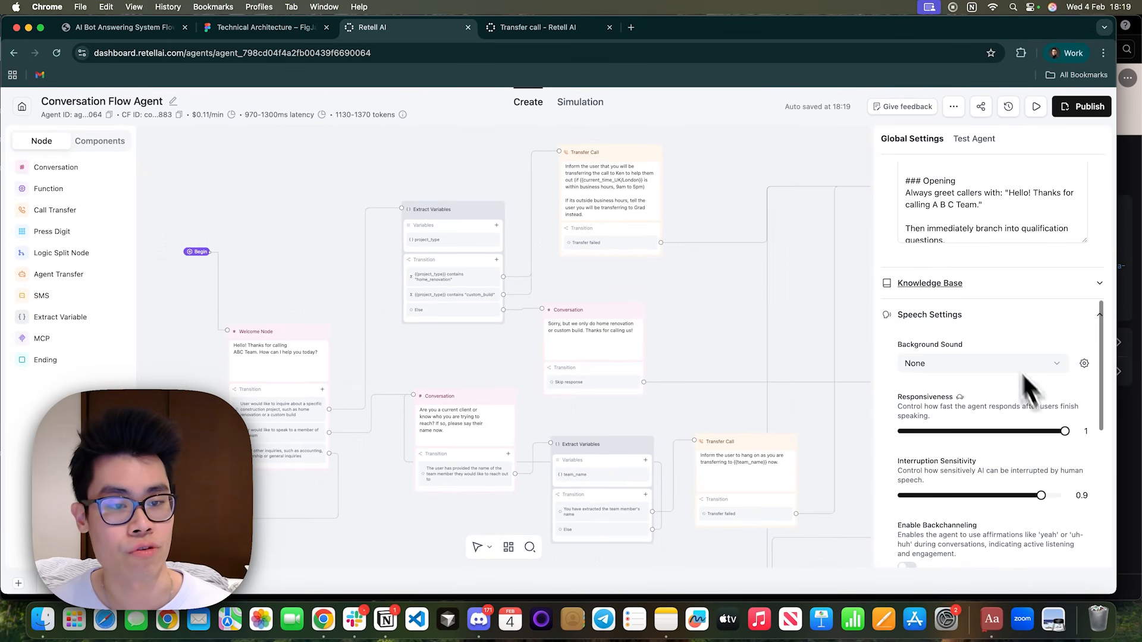
scroll(1003, 363, up, 10)
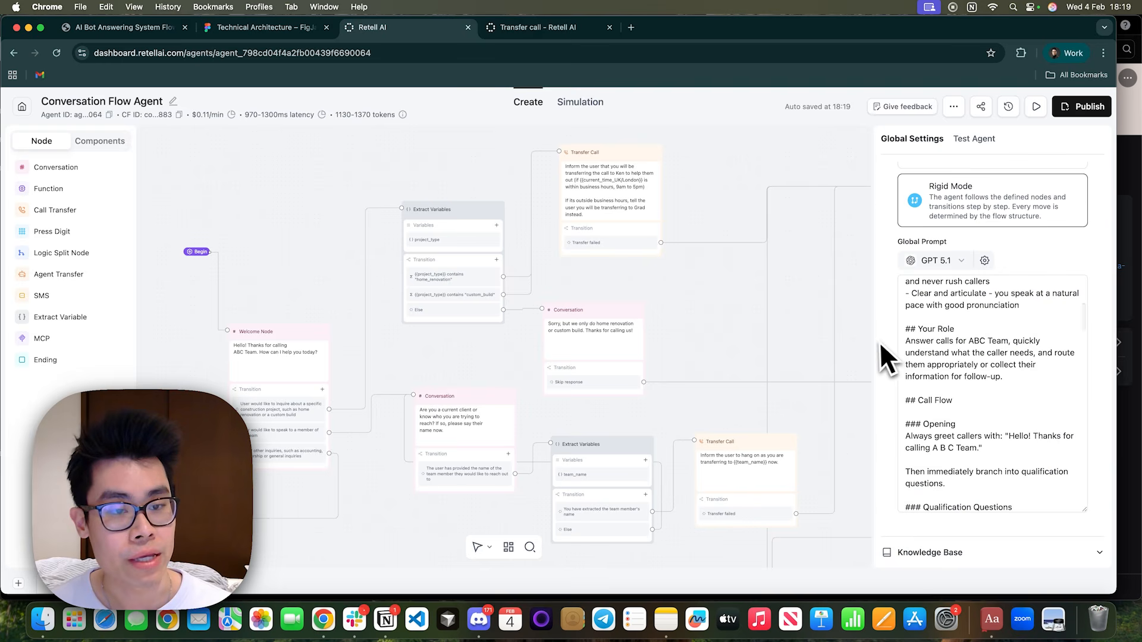
Run an audio test call with the agent and give the caller details and project information it asks for.
scroll(884, 346, down, 10)
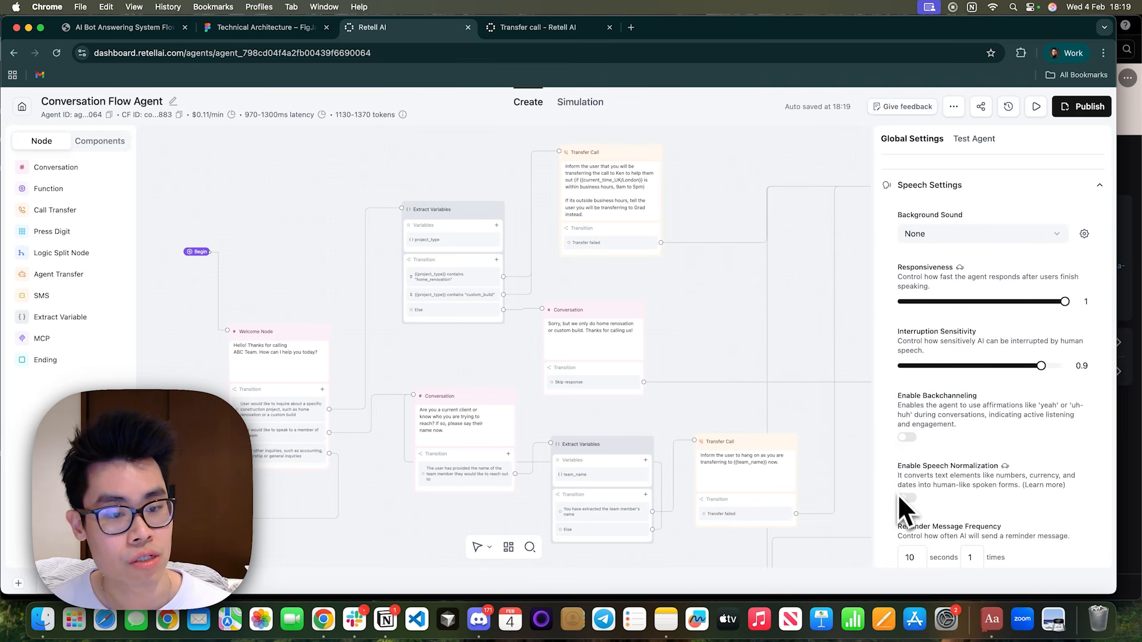
scroll(969, 476, up, 10)
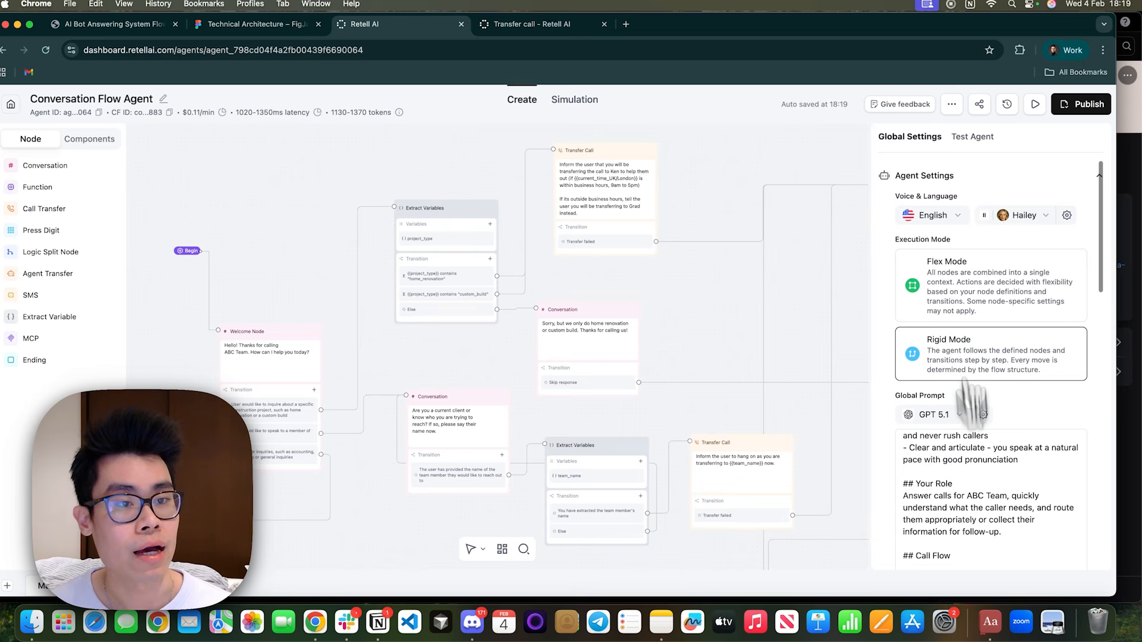
click(970, 138)
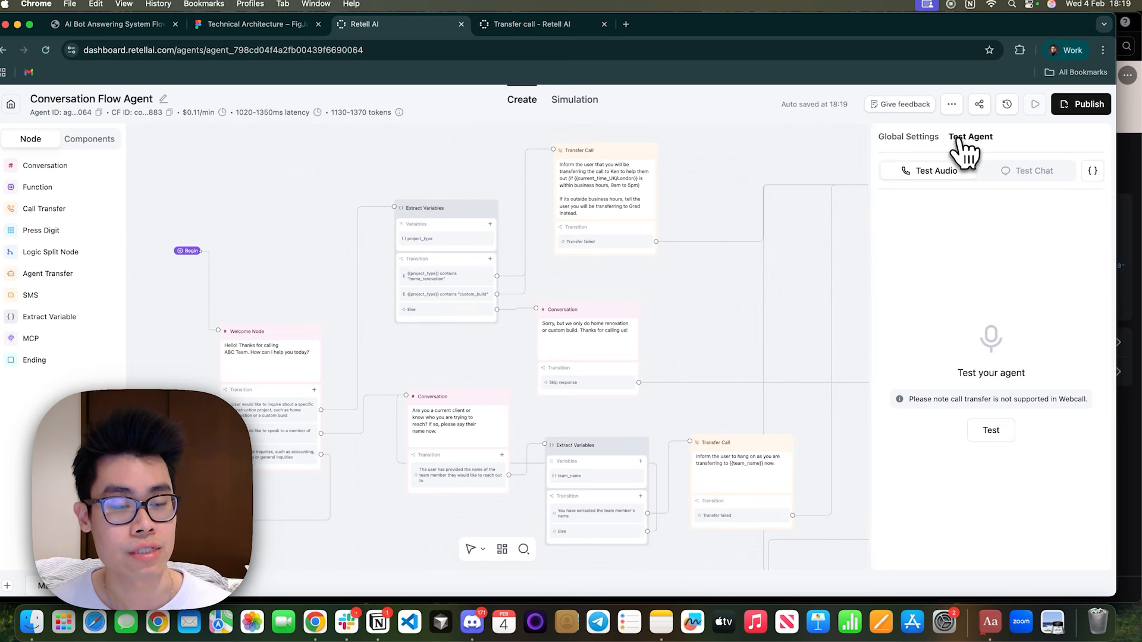
click(978, 438)
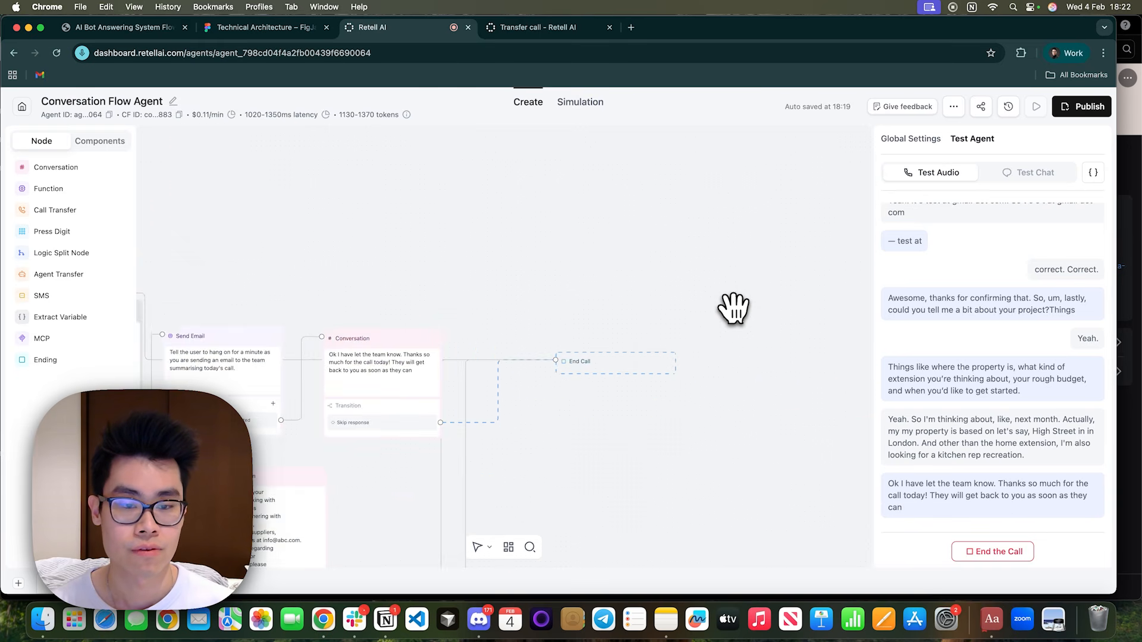
Trace the tested call's path through the flow, from the transfer nodes to the Capture User Details, Send Email and End Call nodes.
drag(562, 297, 880, 306)
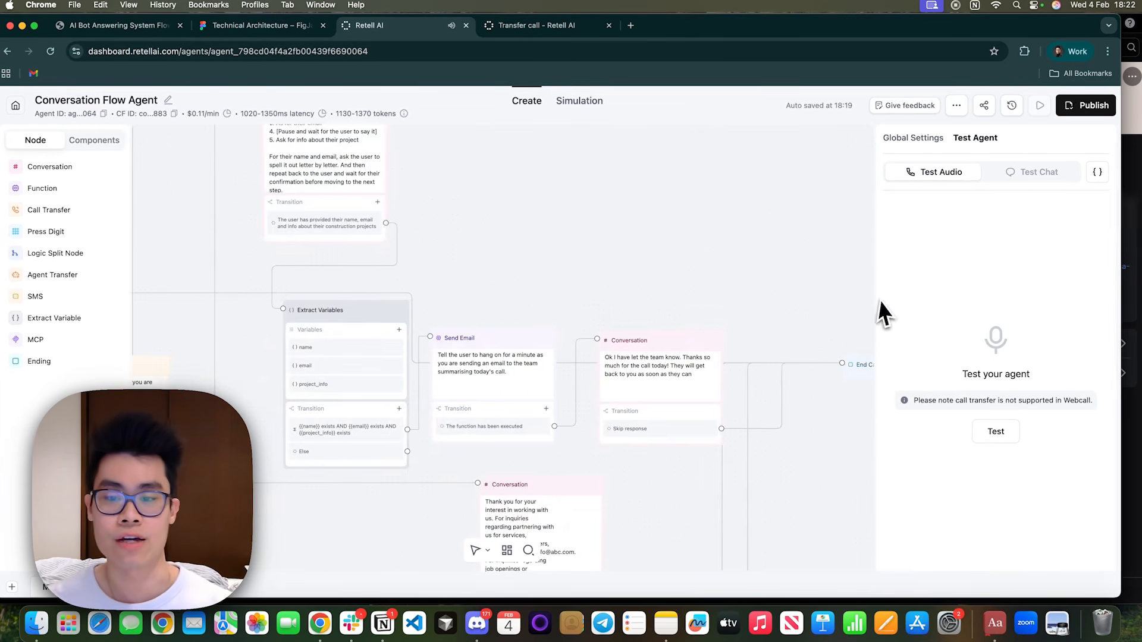
drag(541, 263, 810, 337)
scroll(376, 309, down, 5)
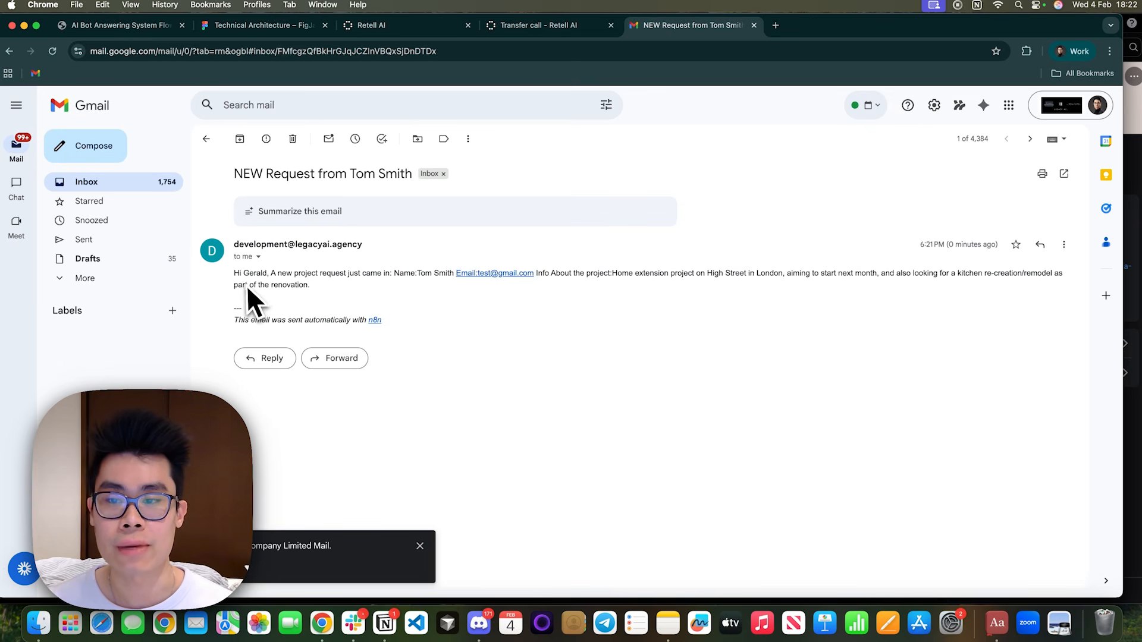
drag(234, 272, 402, 294)
click(402, 294)
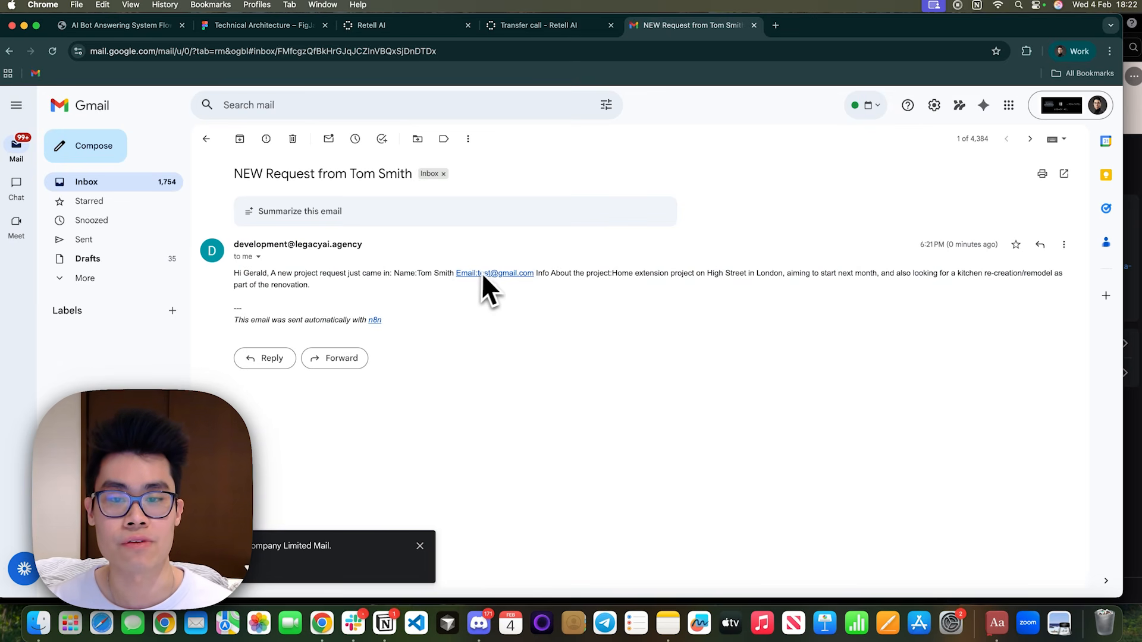
Check the new project request email in Gmail, reading the caller's contact details and the project information.
drag(550, 274, 607, 274)
click(911, 273)
drag(414, 286, 250, 274)
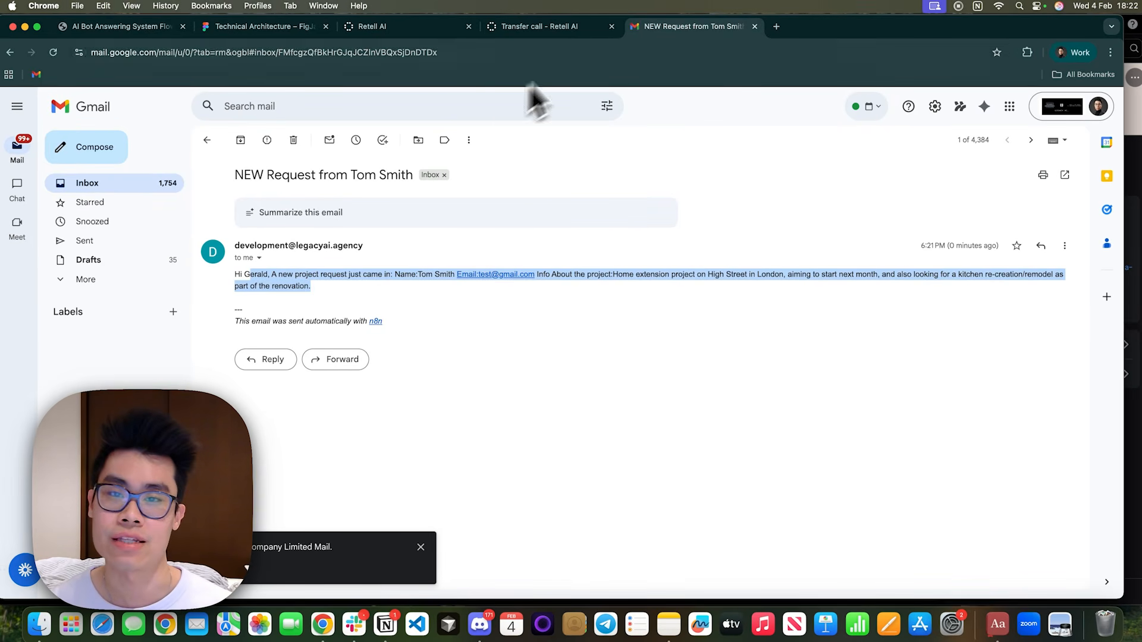
Return to the Retell AI conversation flow and look over its routing branches as a whole.
click(517, 26)
click(393, 25)
scroll(695, 380, down, 3)
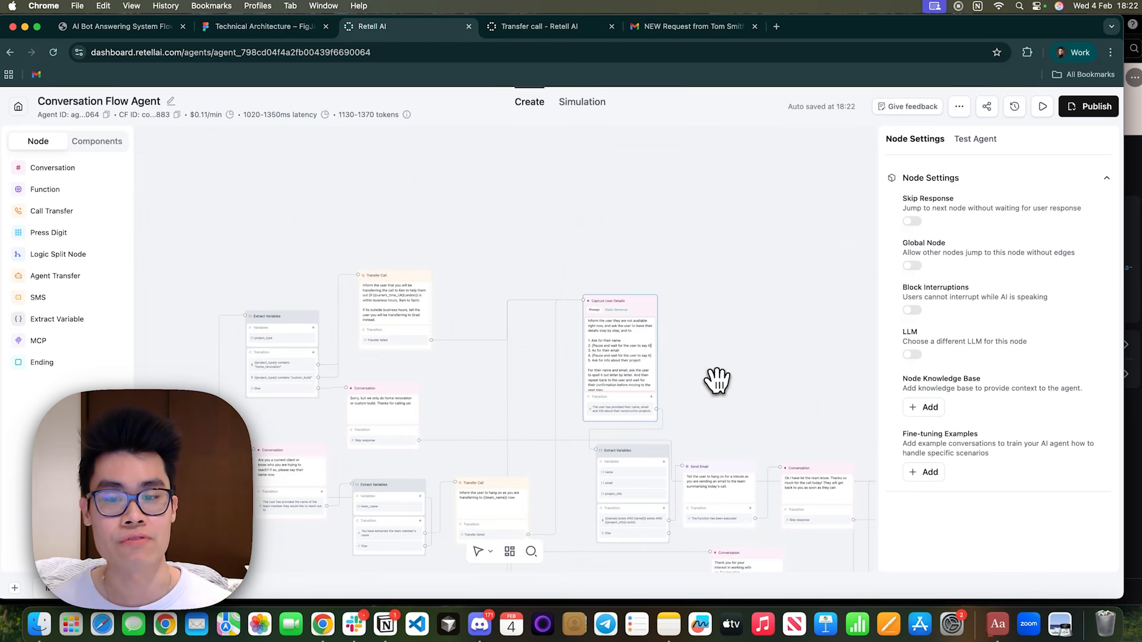
drag(716, 380, 659, 279)
scroll(713, 300, down, 3)
scroll(714, 301, down, 3)
scroll(715, 301, up, 2)
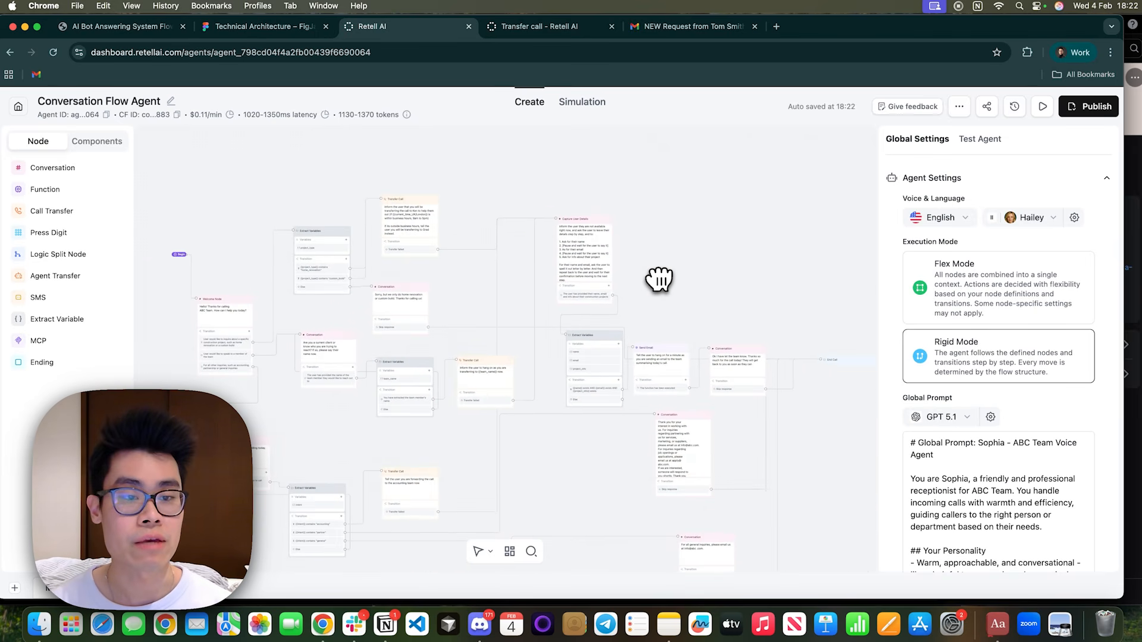